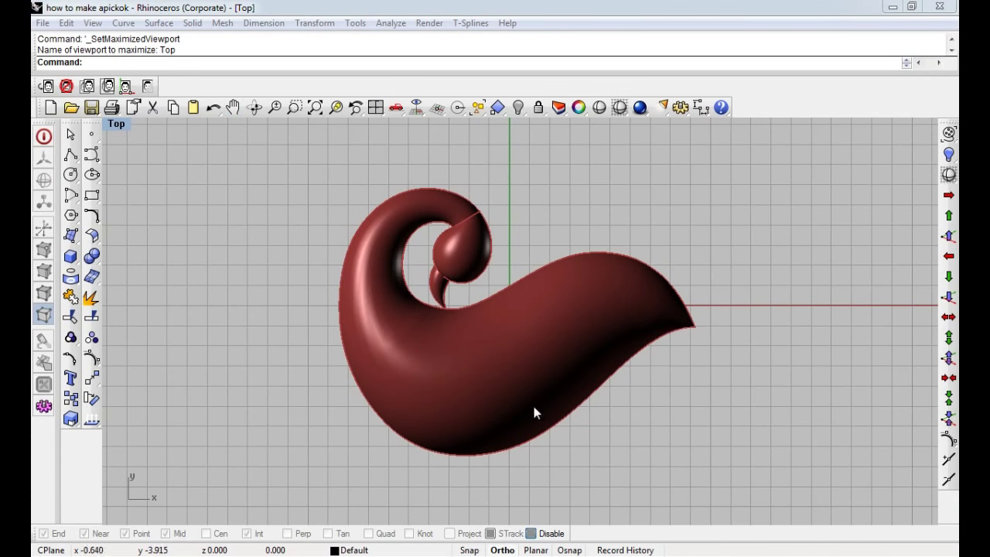
Select the pendant and maximize the Perspective viewport, zooming in on the model
left_click(519, 376)
right_click_drag(516, 231, 507, 255)
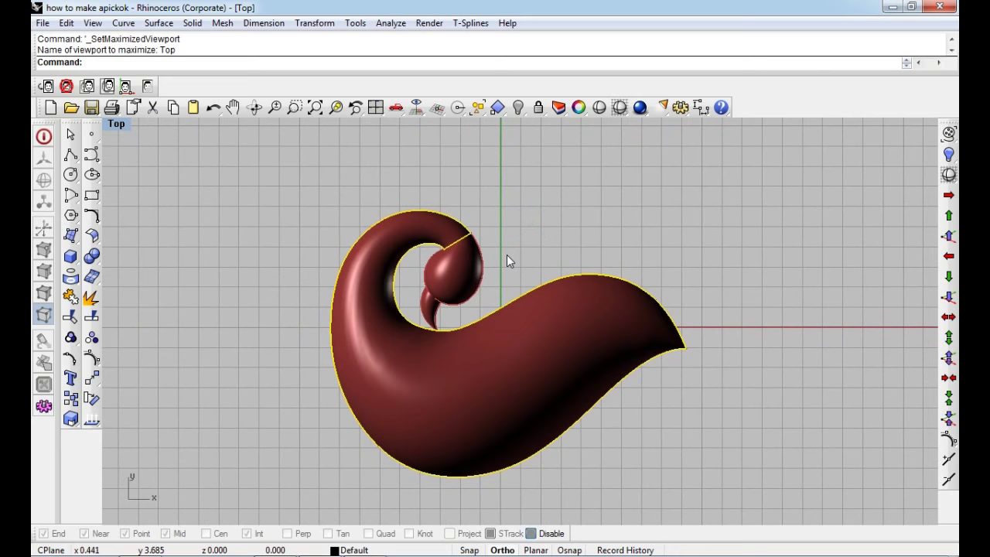
key("ctrl+F4")
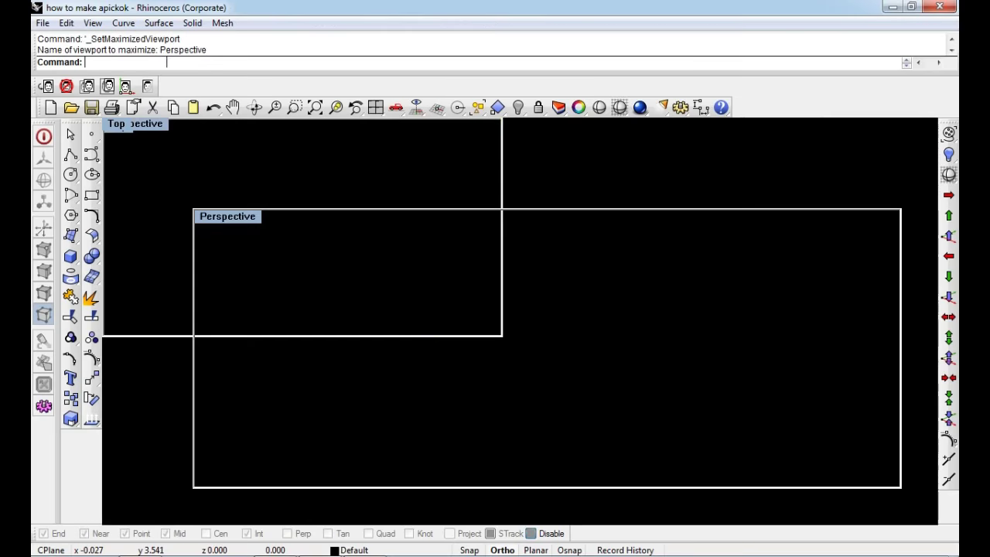
mouse_move(540, 313)
right_mouse_down()
mouse_move(556, 331)
mouse_move(510, 325)
right_mouse_up()
scroll(555, 331, "up", 5)
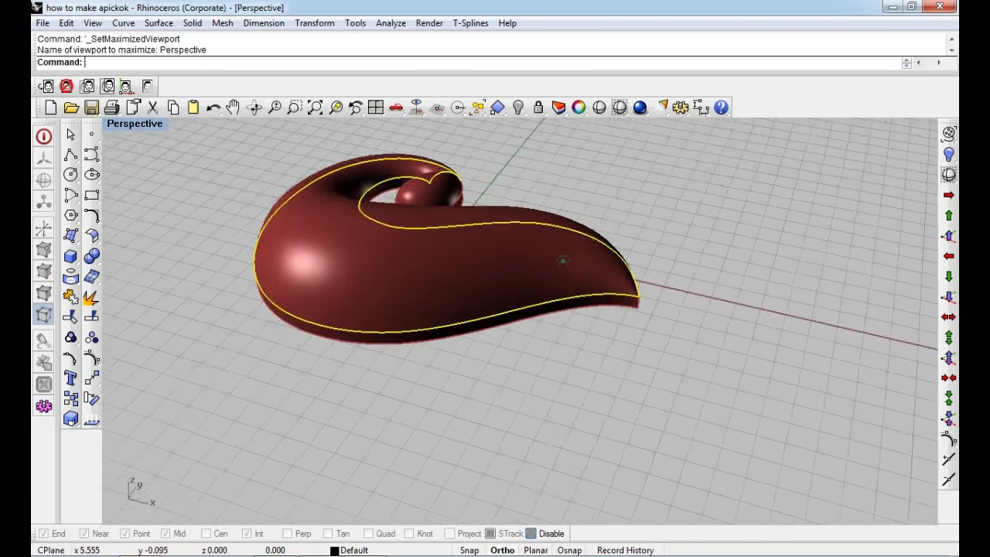
Hide-swap the pendant so its construction curves and other objects show instead
key("ctrl+h")
key("ctrl+shift+h")
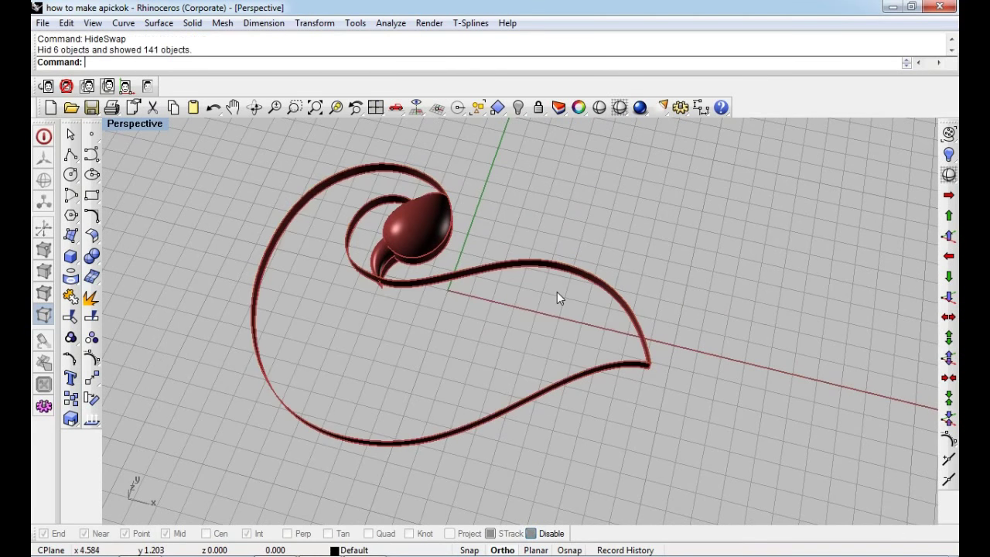
key("ctrl+z")
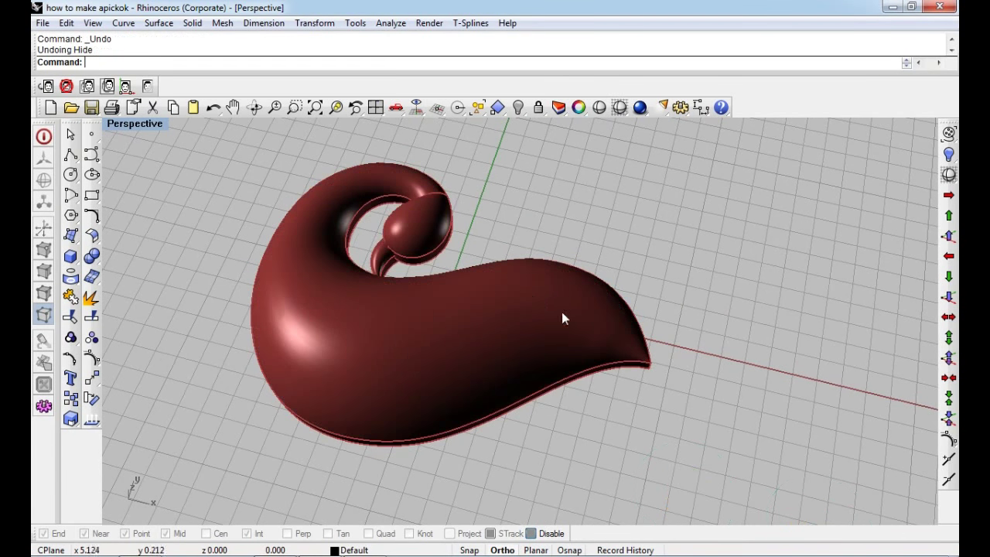
left_click(490, 297)
key("ctrl+shift+h")
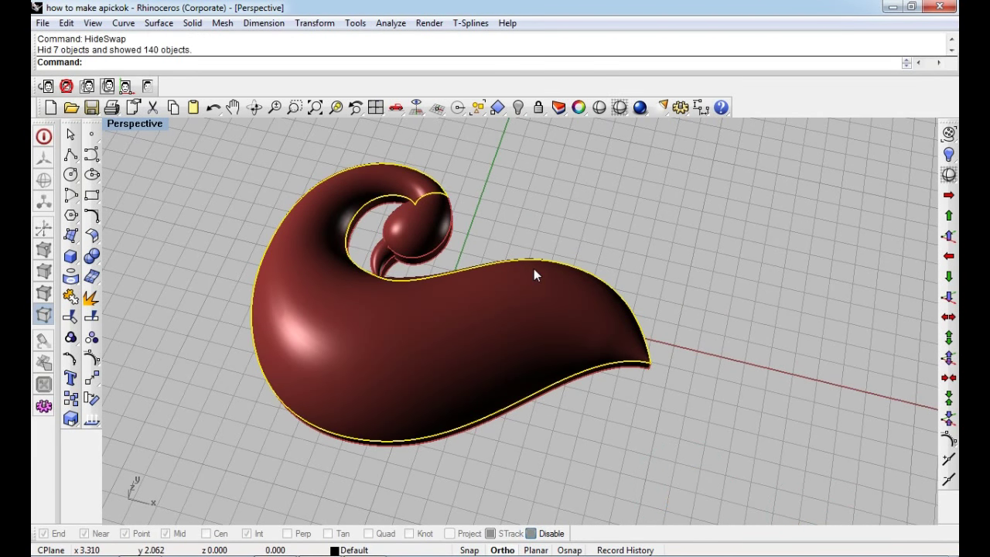
Window-select the 18 construction curves, restoring them after an accidental delete
scroll(534, 272, "down", 5)
right_click_drag(575, 265, 618, 216)
left_click_drag(618, 217, 332, 425)
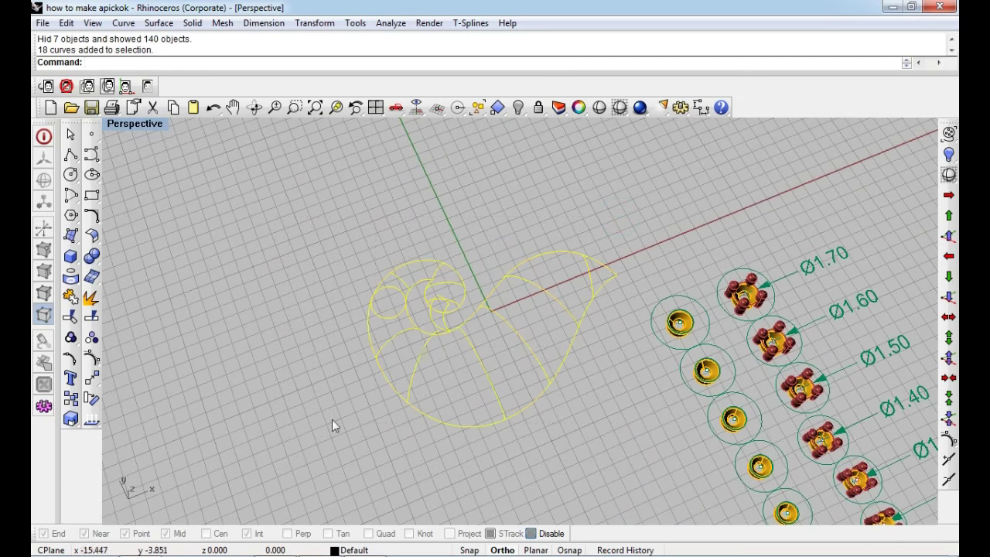
scroll(442, 321, "up", 2)
key("Delete")
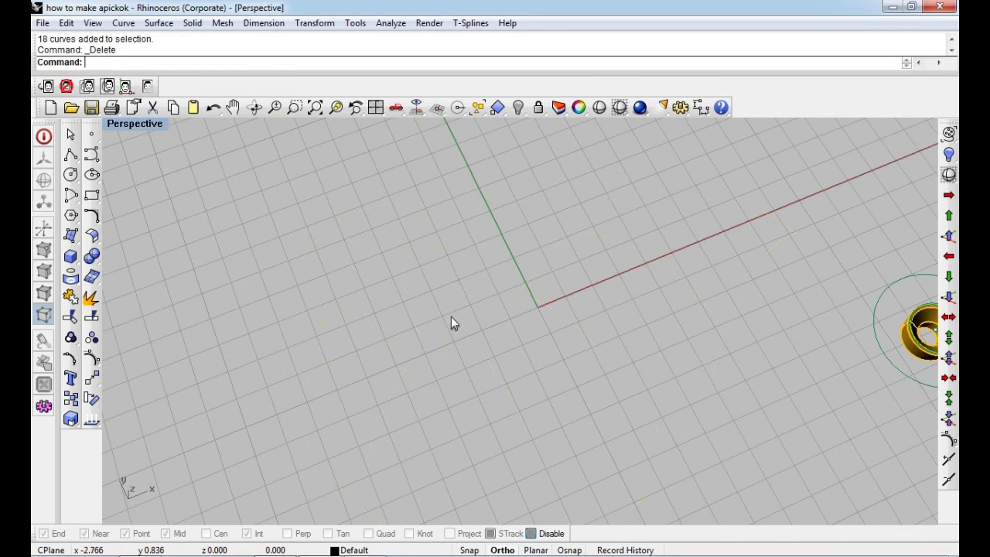
key("ctrl+z")
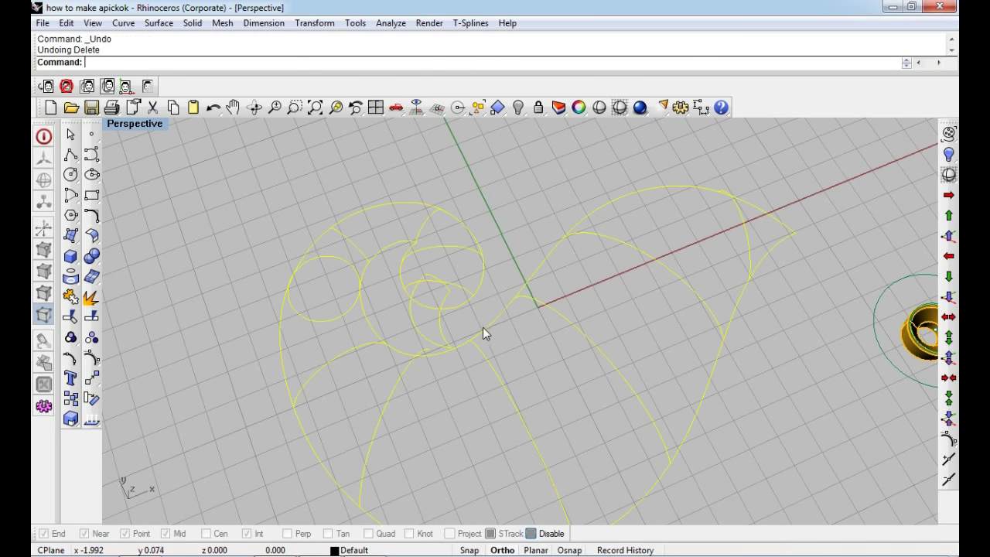
Move the selected curves onto the Gem layer from the status-bar layer list
left_click(365, 550)
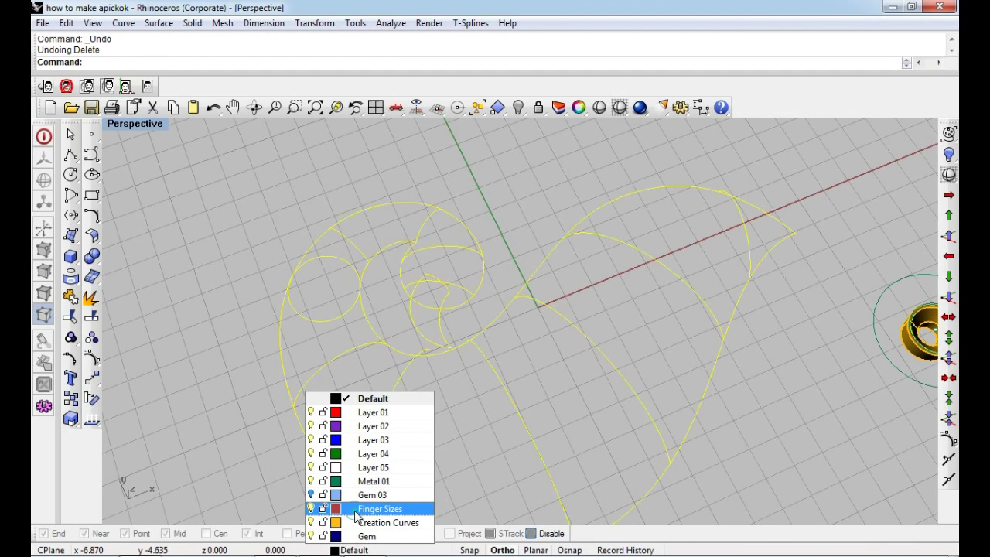
right_click(355, 512)
left_click(395, 485)
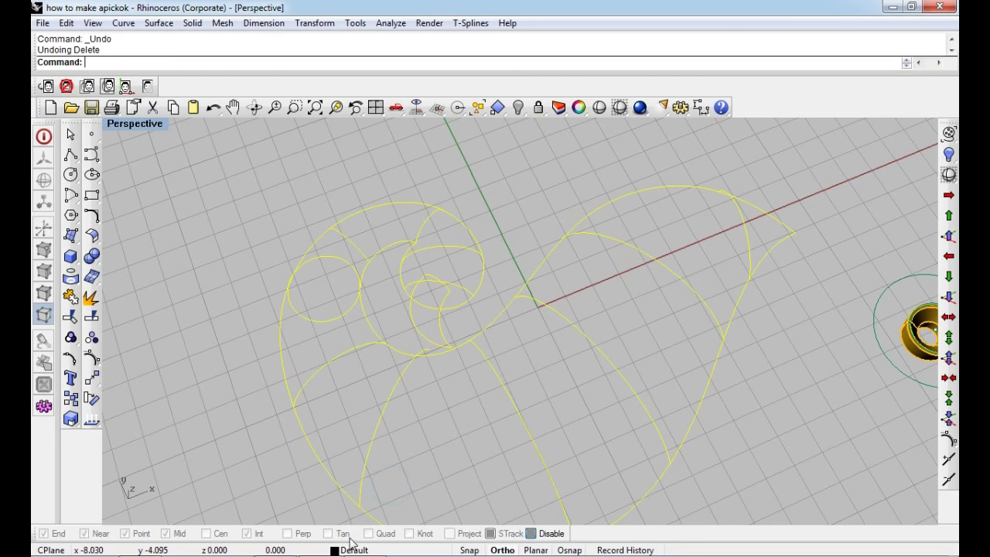
left_click(353, 550)
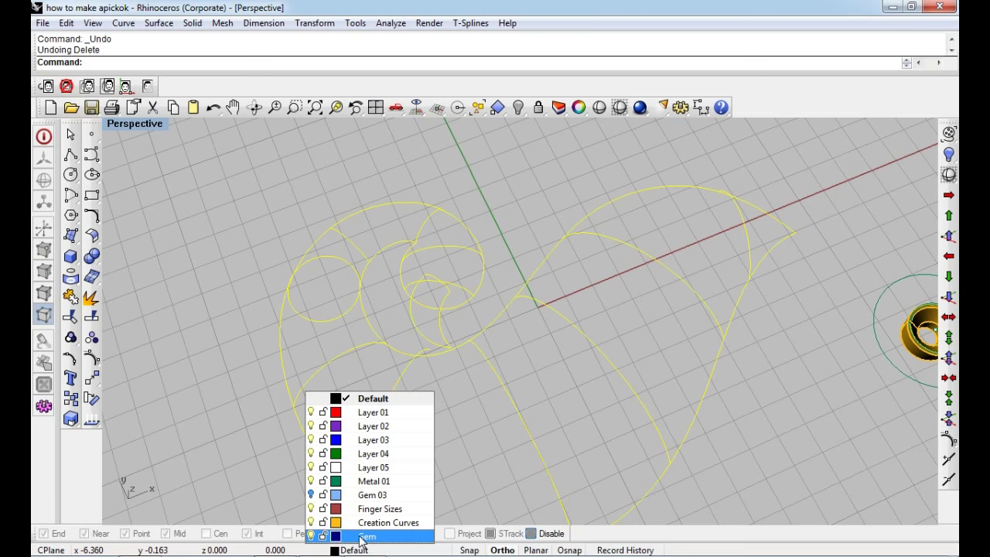
right_click(361, 537)
left_click(382, 509)
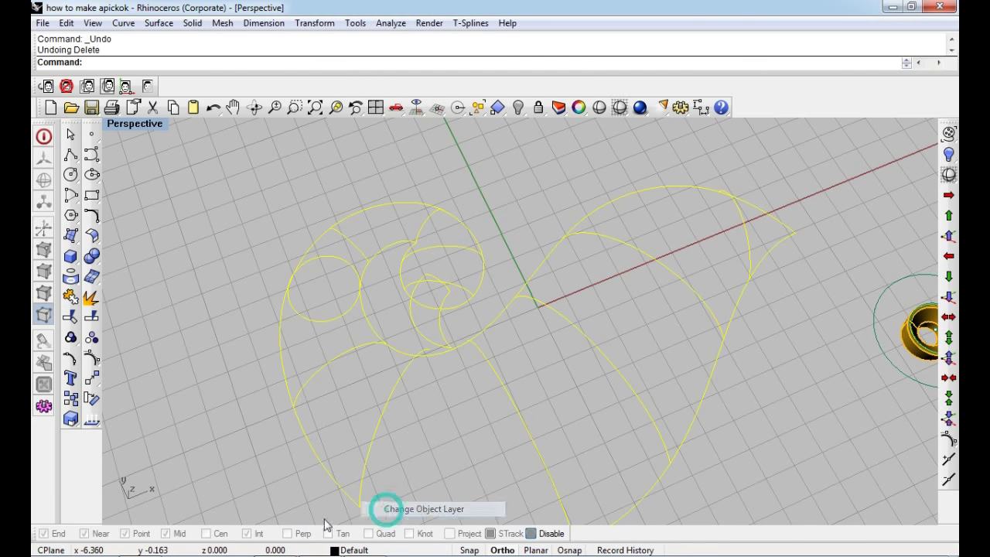
left_click(335, 550)
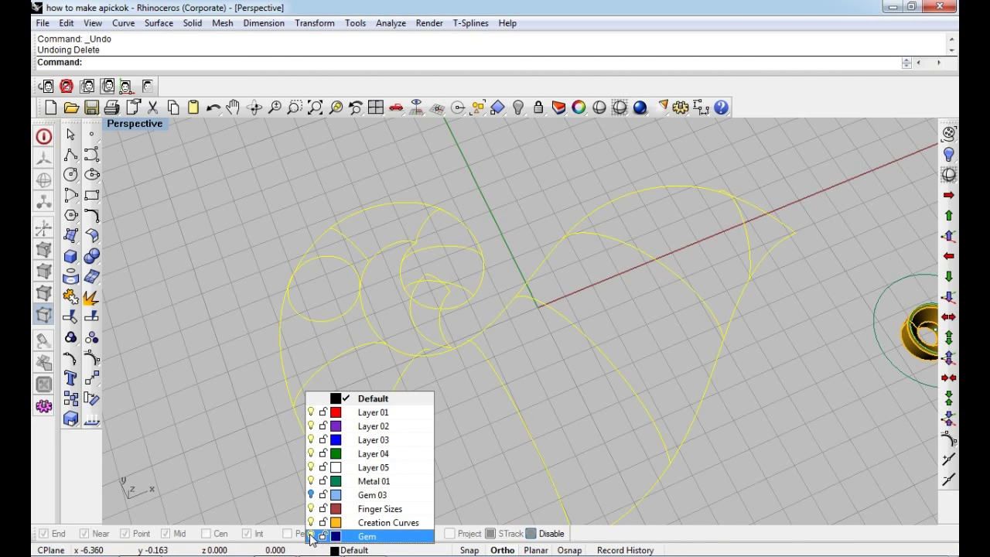
left_click(480, 376)
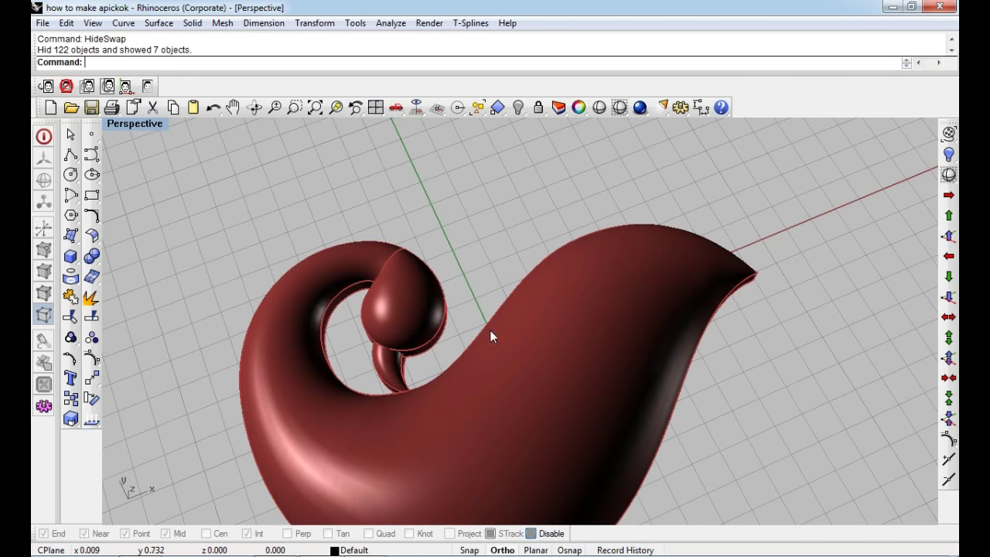
Swap visibility back and select the pendant's body surface
left_click(523, 380)
right_click(472, 359)
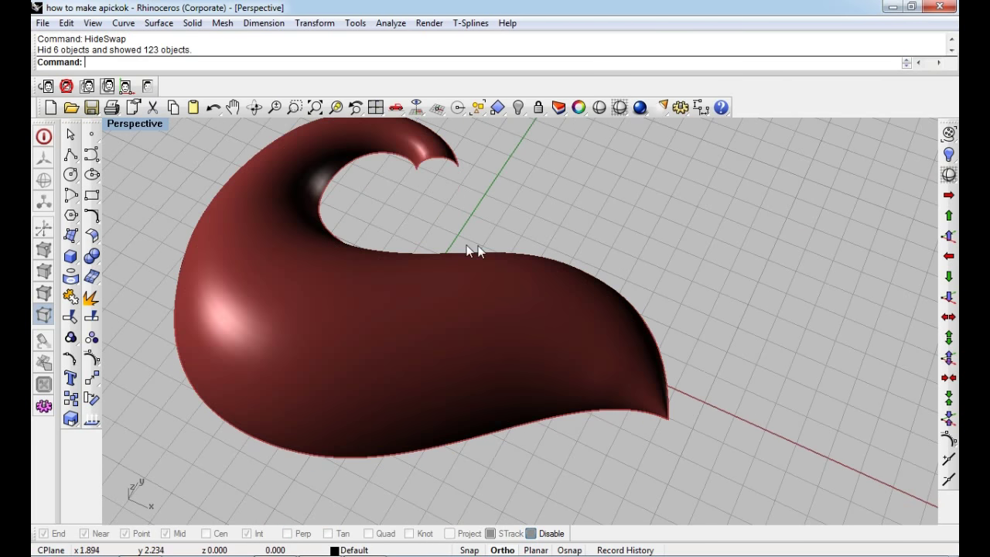
right_click_drag(473, 250, 464, 277)
left_click(464, 282)
right_click_drag(462, 313, 486, 272)
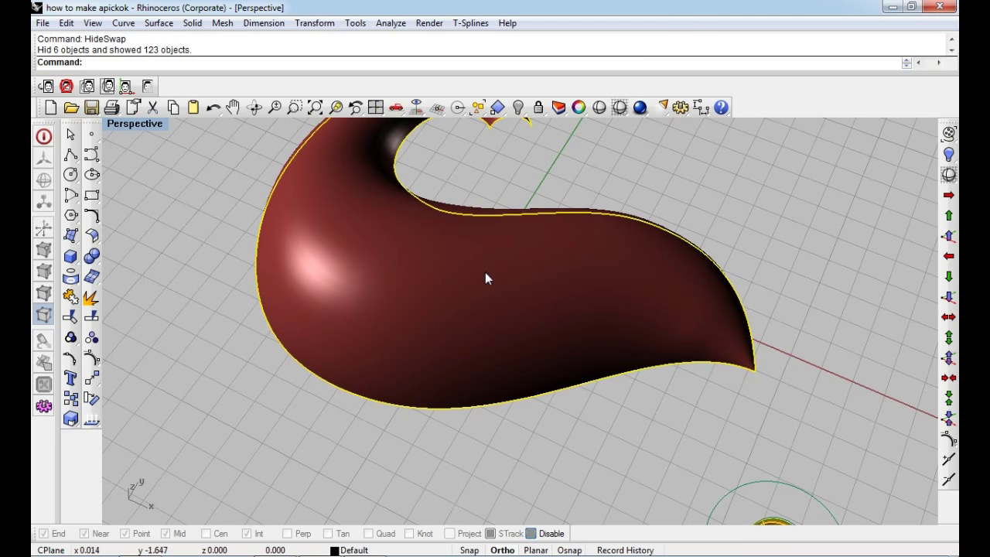
type("os")
Offset the body surface as a solid 1 unit thick, dismissing the history warning
key("Return")
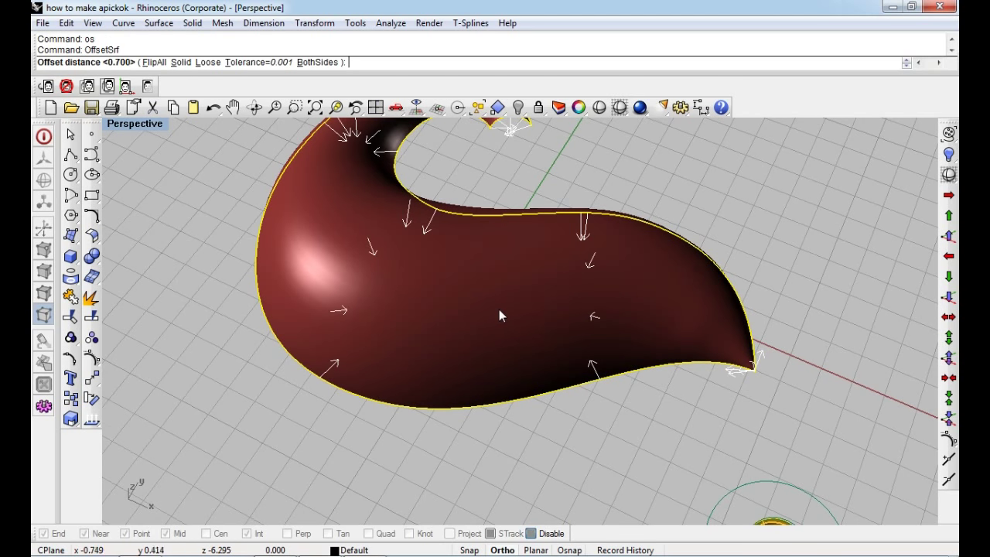
scroll(498, 264, "down", 3)
scroll(499, 264, "up", 1)
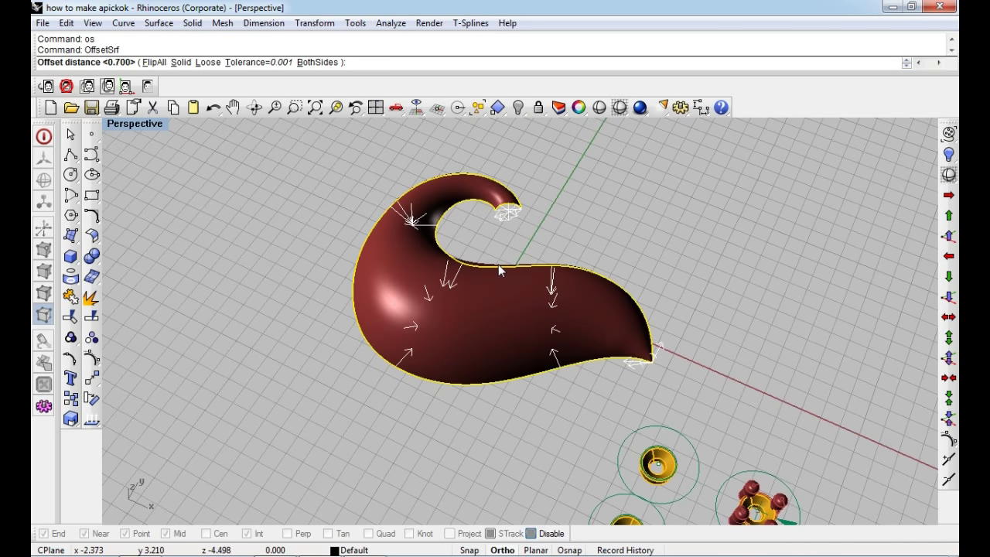
type("s")
key("Return")
type("s")
key("Return")
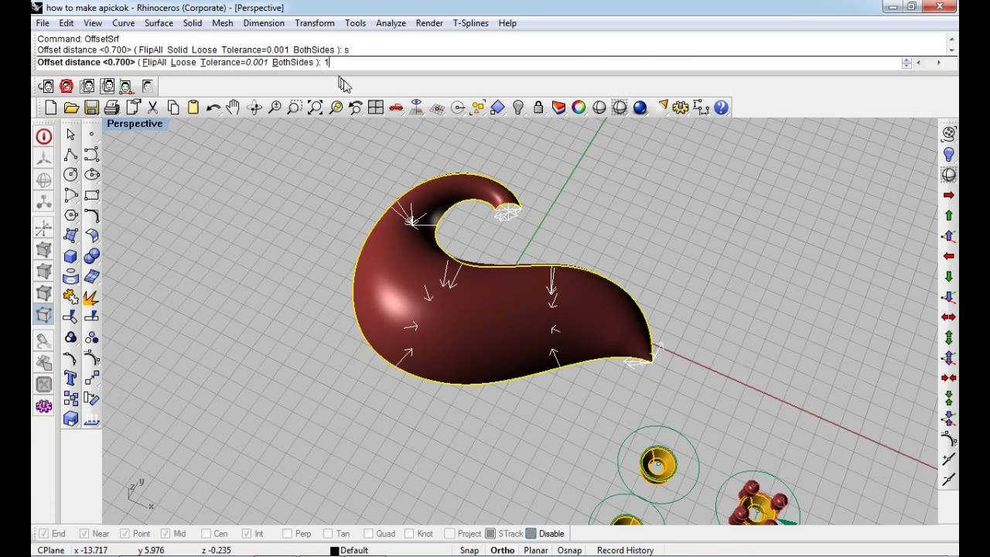
key("Return")
key("Return")
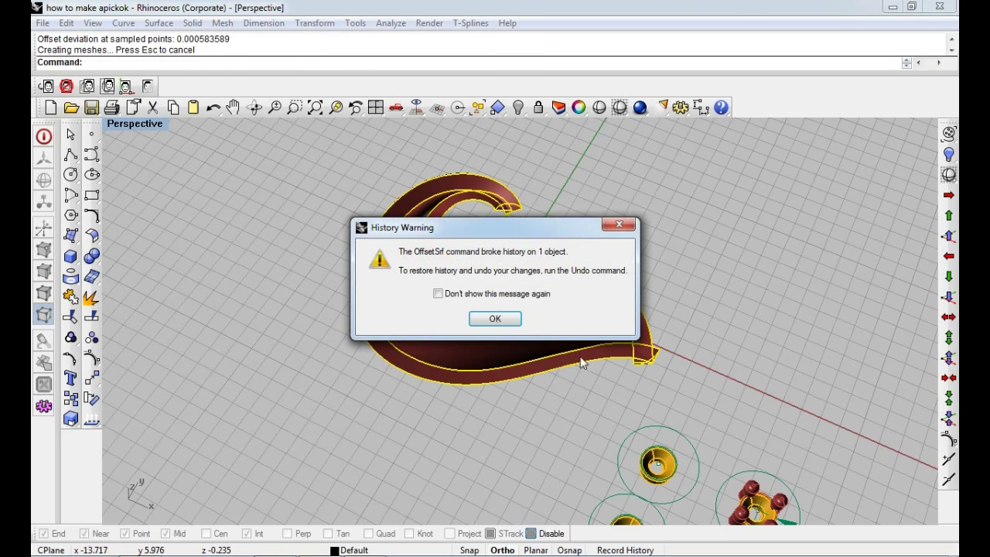
left_click(487, 320)
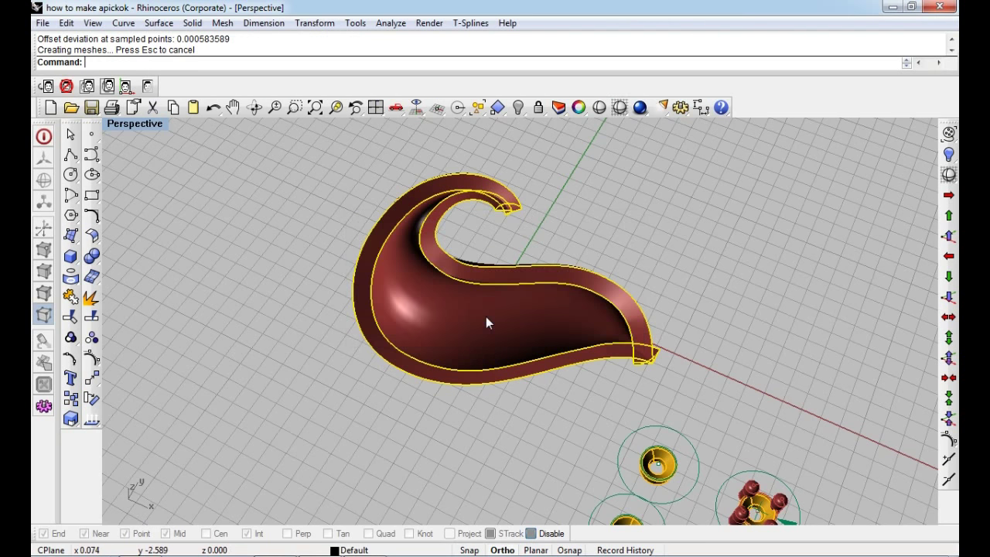
Explode the solid into six surfaces, delete one and select another for hiding
right_click_drag(566, 349, 456, 376)
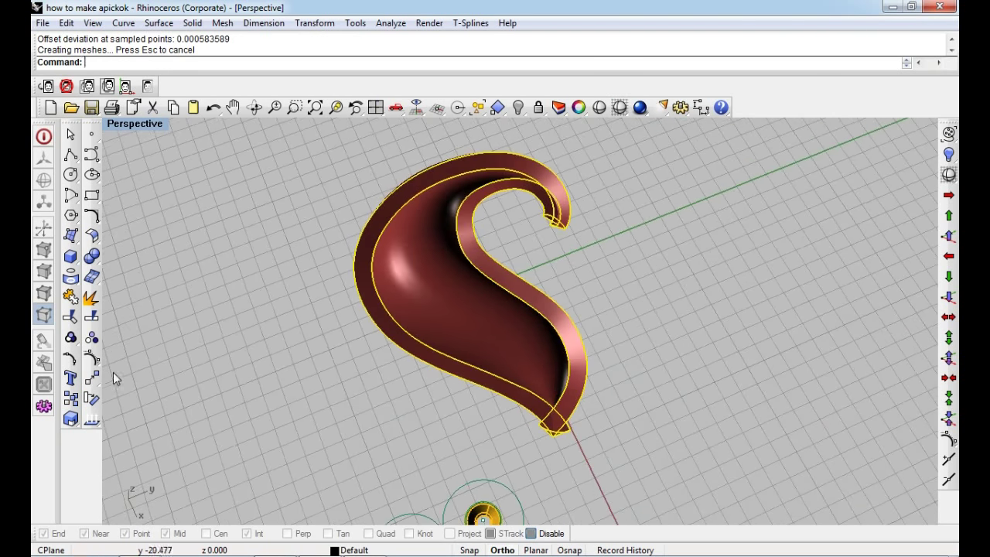
left_click(90, 300)
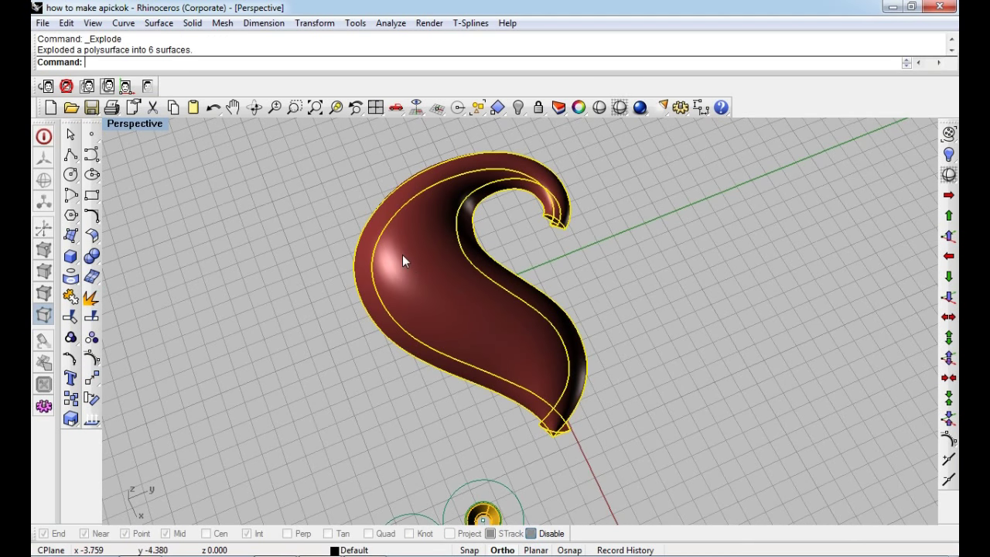
key("Delete")
mouse_move(428, 337)
right_mouse_down()
mouse_move(575, 335)
mouse_move(561, 354)
right_mouse_up()
scroll(662, 390, "up", 3)
scroll(661, 390, "up", 3)
left_click(622, 420)
Hide the selected surface, then the ring-size gauges and dimensions
left_click(517, 110)
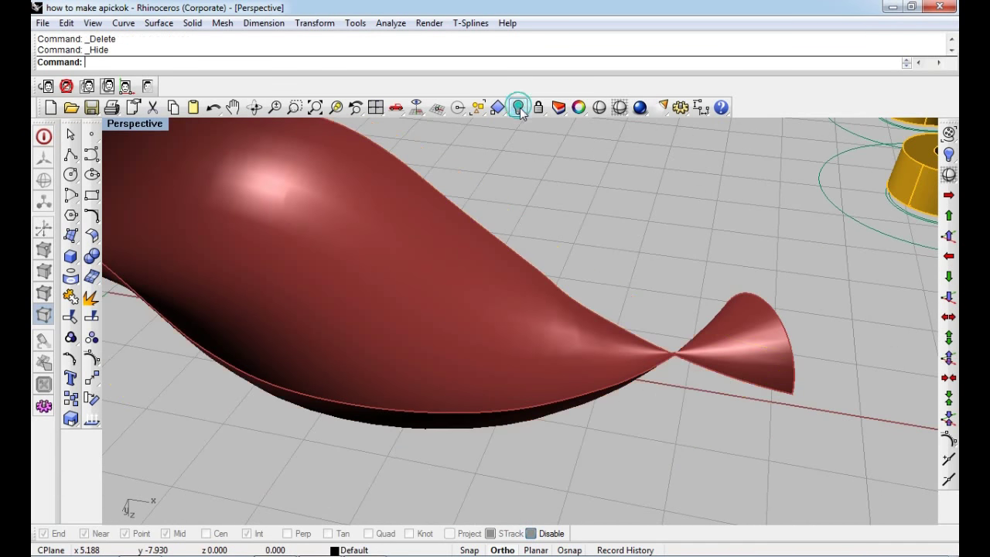
mouse_move(521, 112)
left_mouse_down()
mouse_move(593, 125)
mouse_move(786, 95)
left_mouse_up()
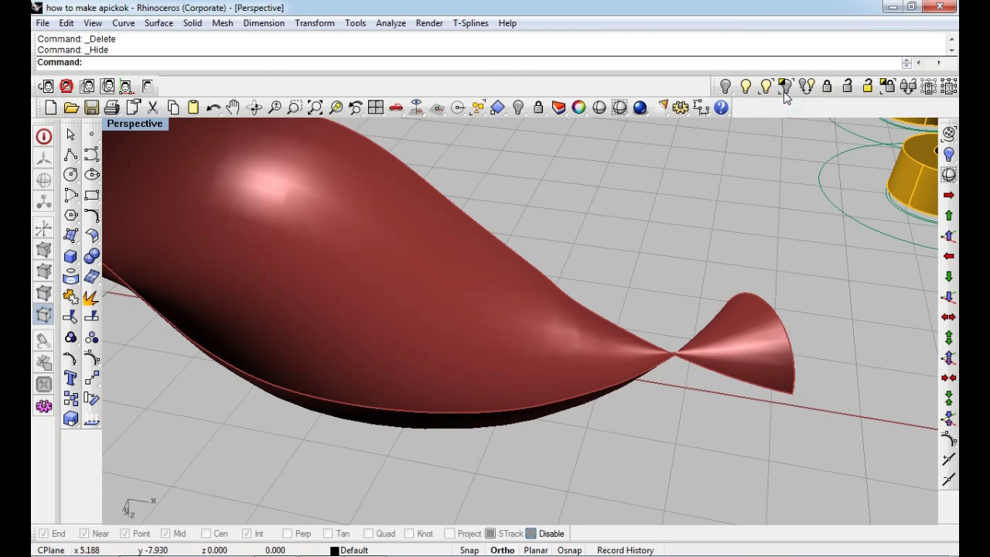
scroll(515, 122, "down", 10)
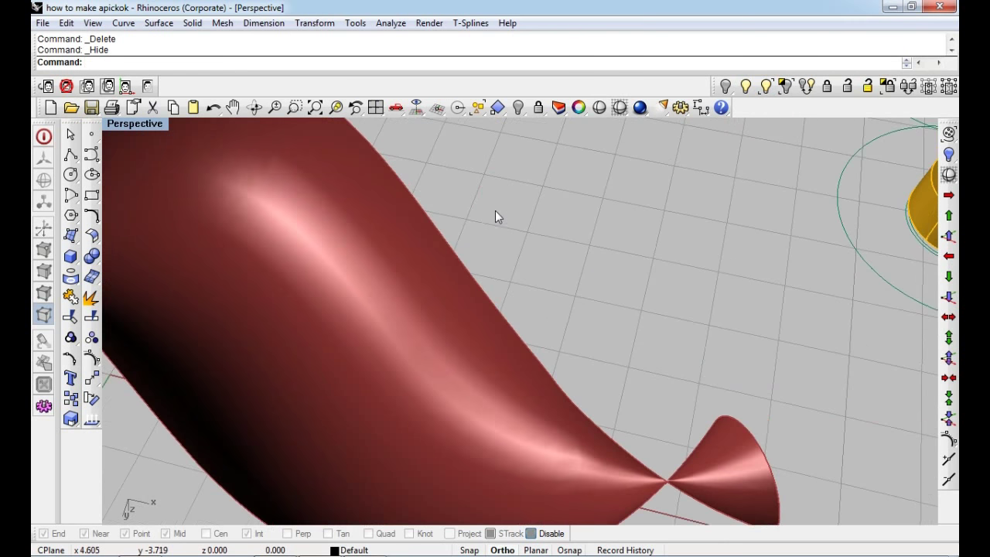
mouse_move(495, 211)
right_mouse_down()
mouse_move(556, 234)
mouse_move(784, 255)
right_mouse_up()
left_click_drag(784, 255, 653, 474)
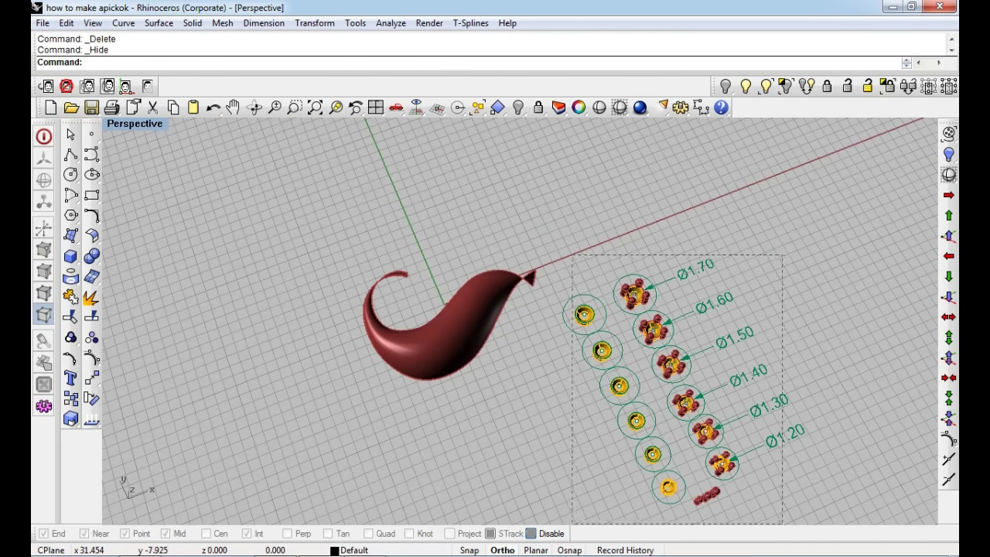
key("ctrl+h")
Orbit the Perspective view onto the red surface and open the Curve From Object flyout
right_click_drag(550, 355, 432, 307)
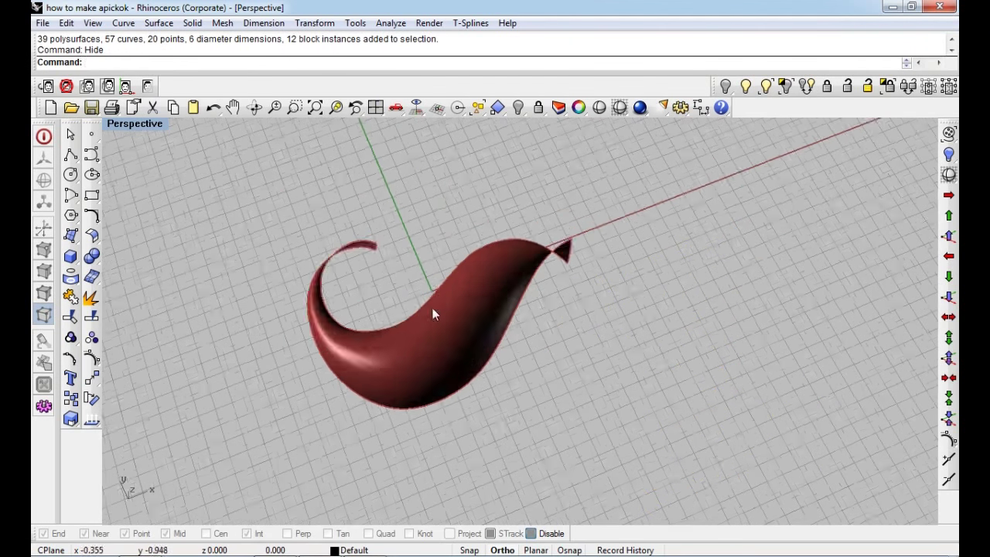
scroll(431, 307, "up", 5)
mouse_move(440, 231)
right_mouse_down()
mouse_move(470, 332)
mouse_move(465, 324)
right_mouse_up()
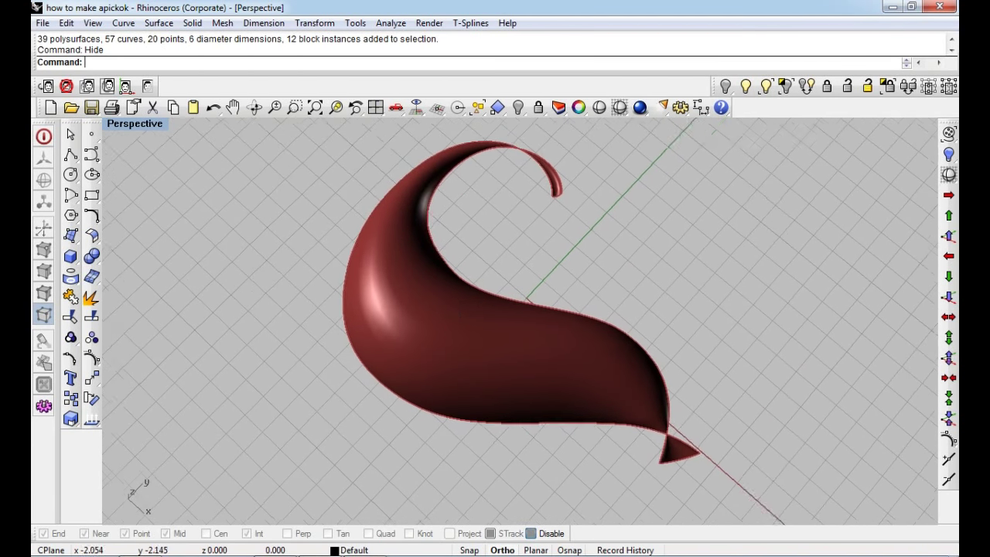
left_click(74, 238)
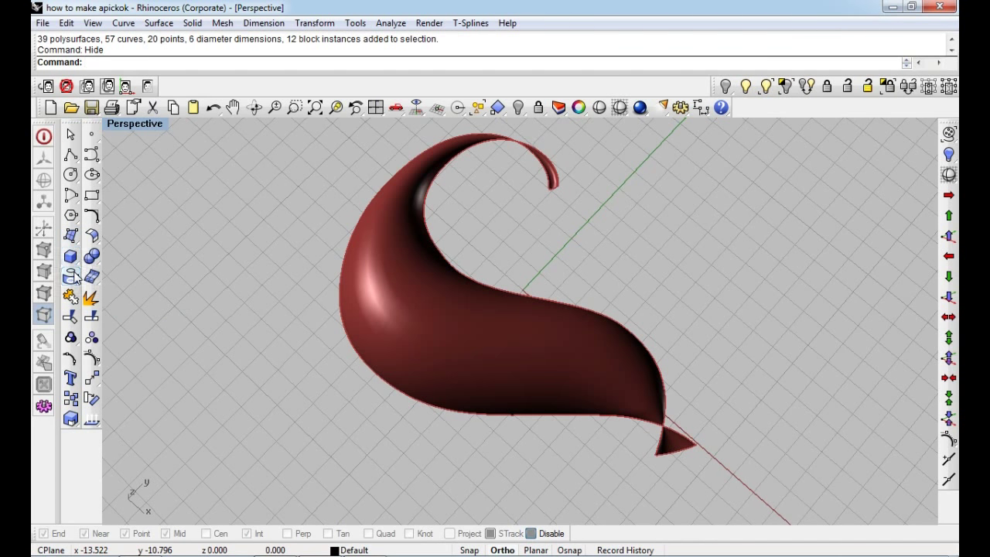
left_click(72, 276)
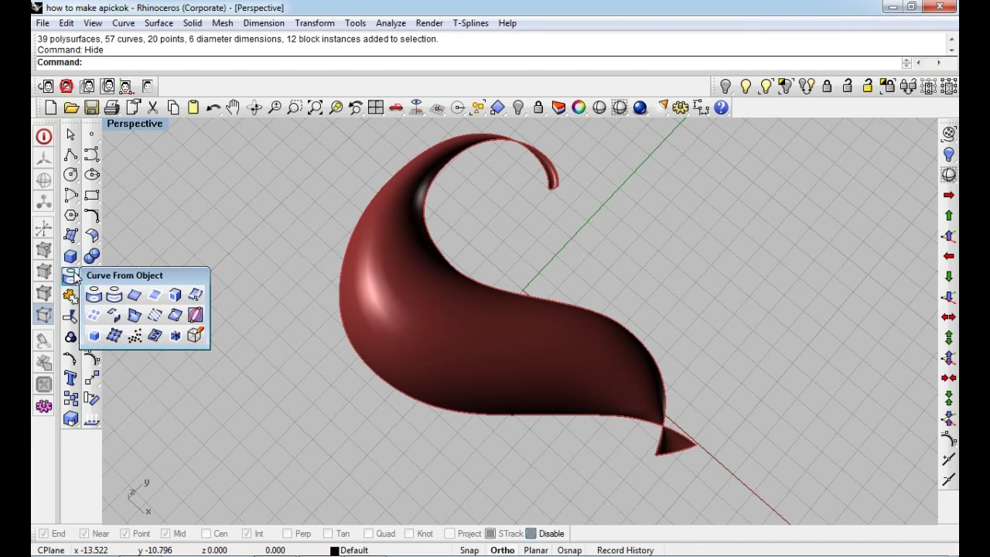
Duplicate the surface's upper and lower long edges with DupEdge
left_click(134, 295)
left_click(465, 280)
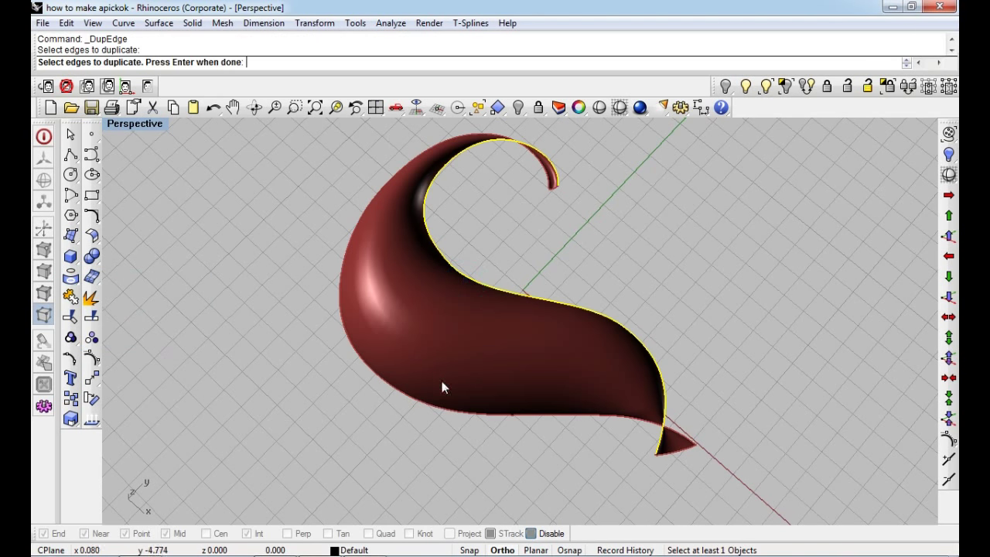
left_click(428, 403)
key("Return")
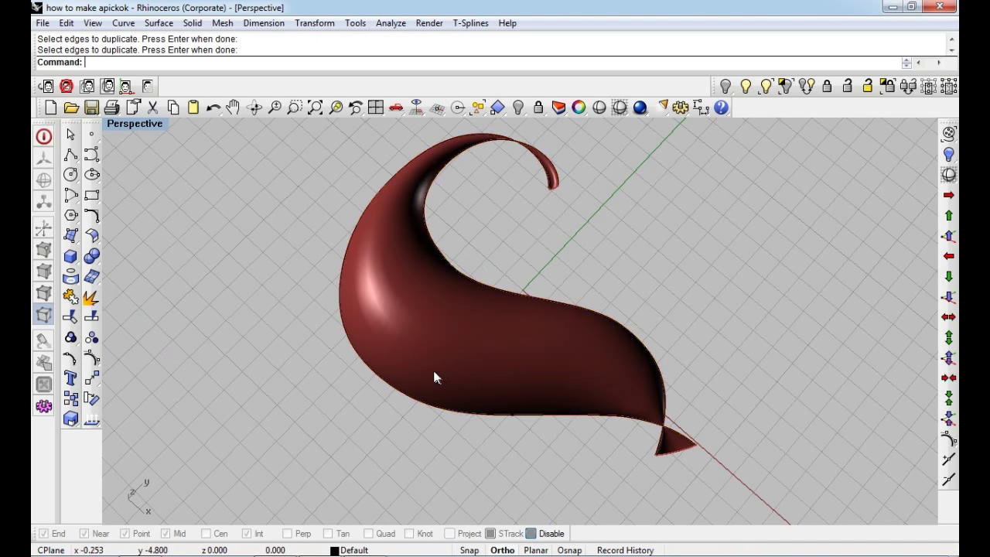
Start ExtractIsoCurve on the surface and toggle the direction so isocurves run crosswise
left_click(611, 369)
type("t")
key("Return")
type("t")
key("Return")
type("t")
key("Return")
type("t")
key("Return")
Extract nine crosswise isocurves spread along the surface from tip to tip
left_click(620, 367)
left_click(579, 354)
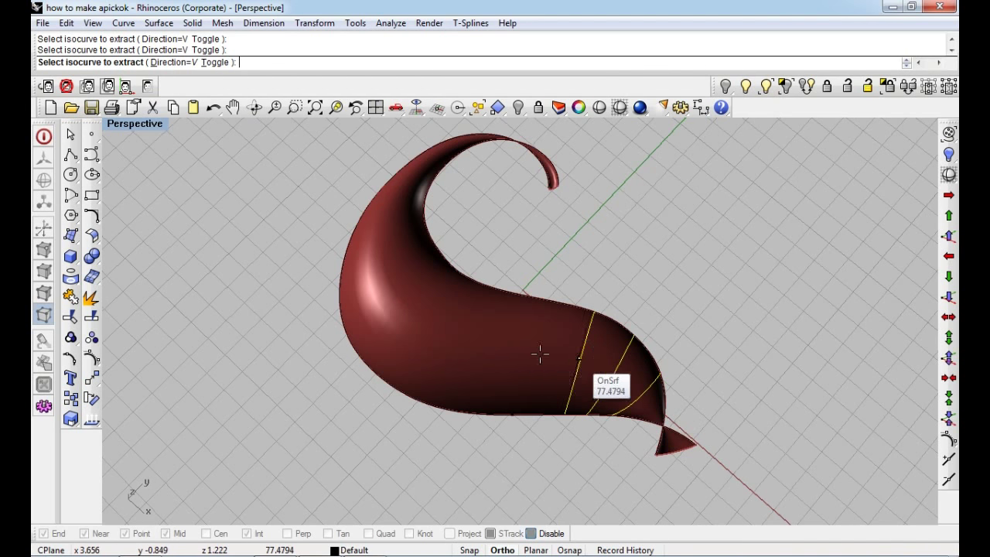
left_click(533, 354)
left_click(493, 338)
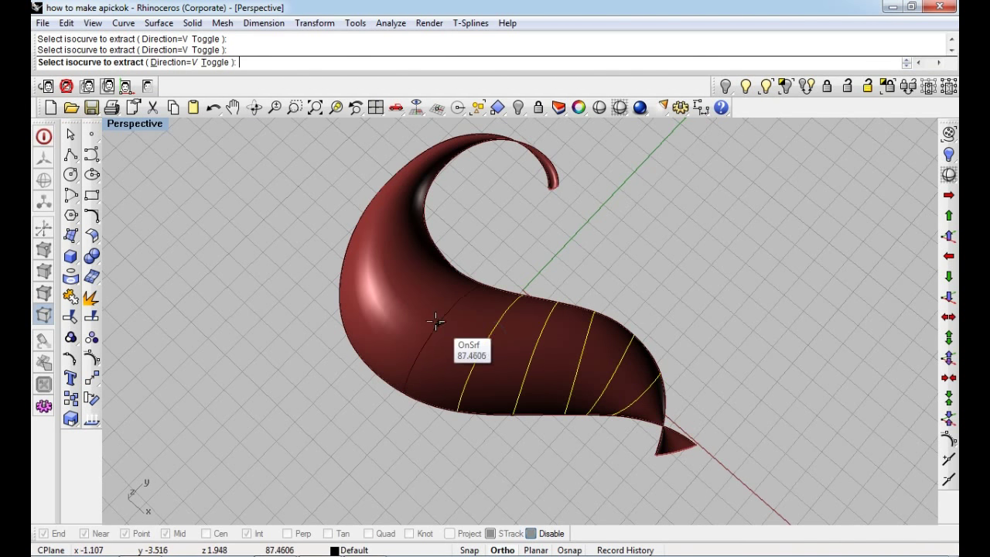
left_click(430, 315)
left_click(398, 279)
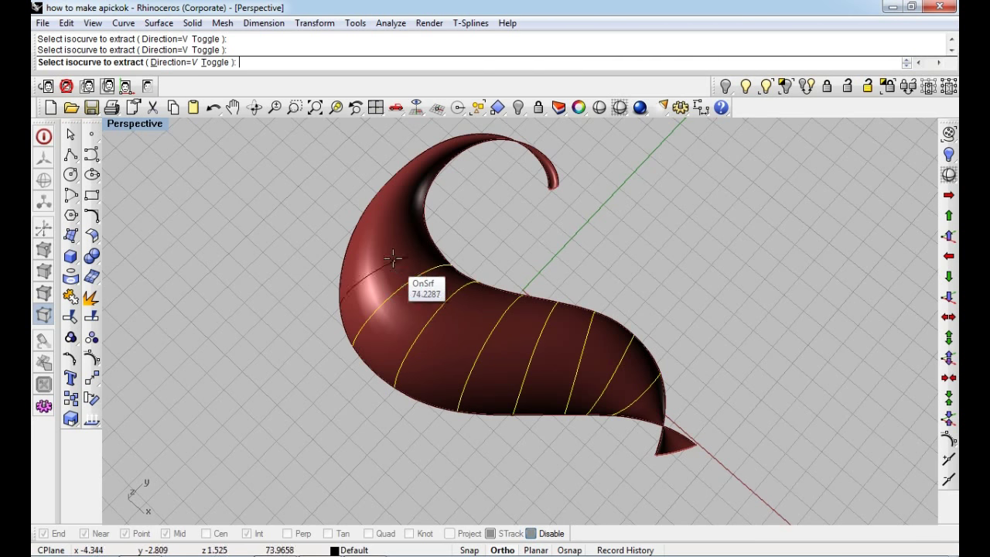
key("Down")
key("Down")
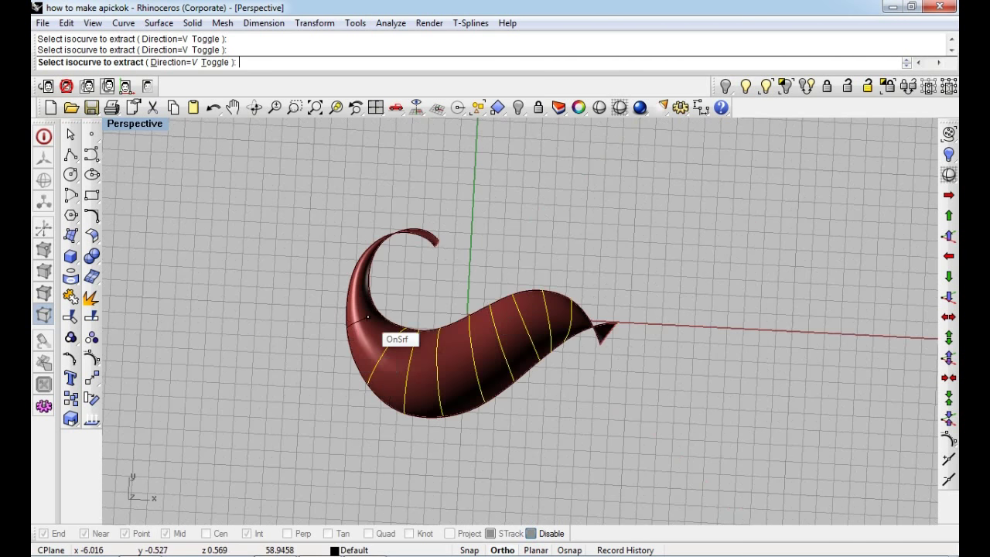
key("Down")
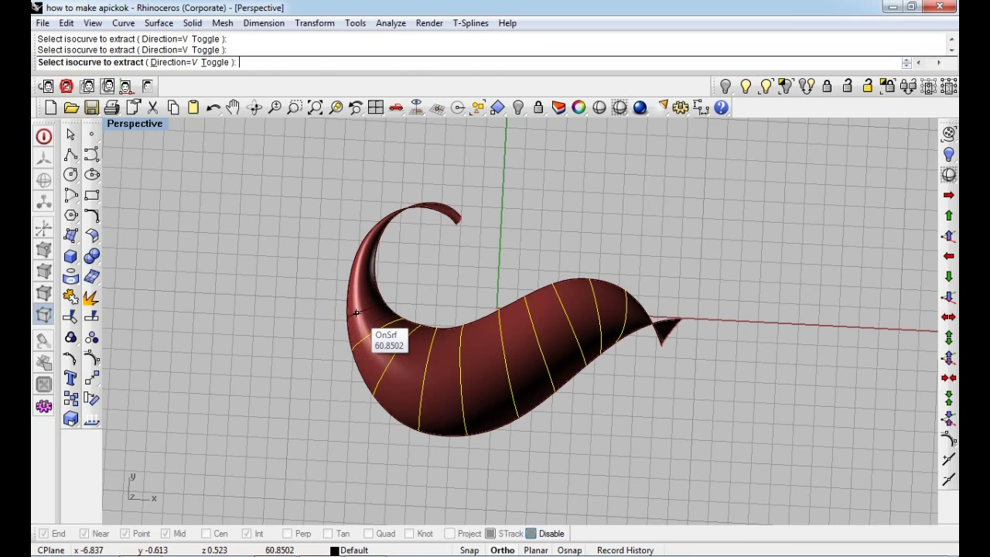
key("Down")
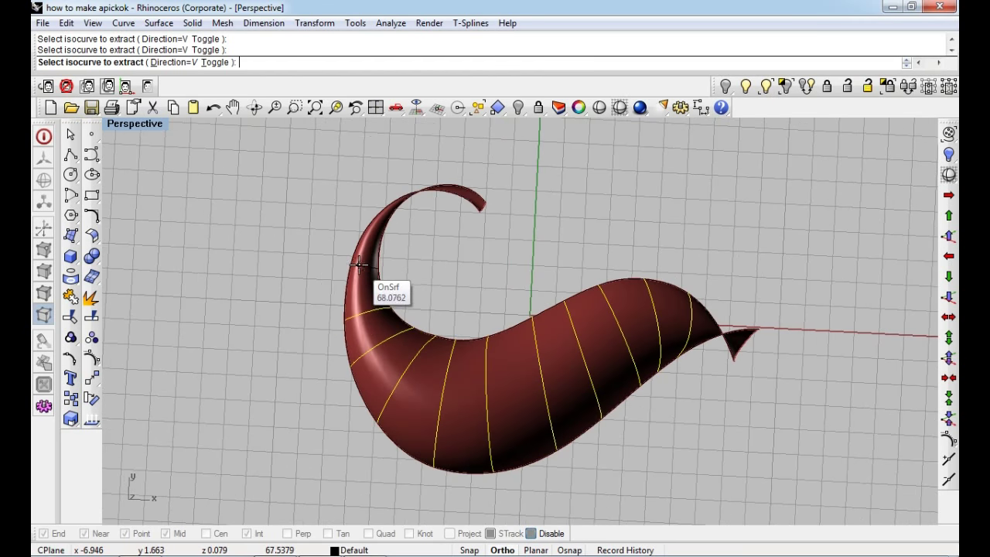
left_click(369, 237)
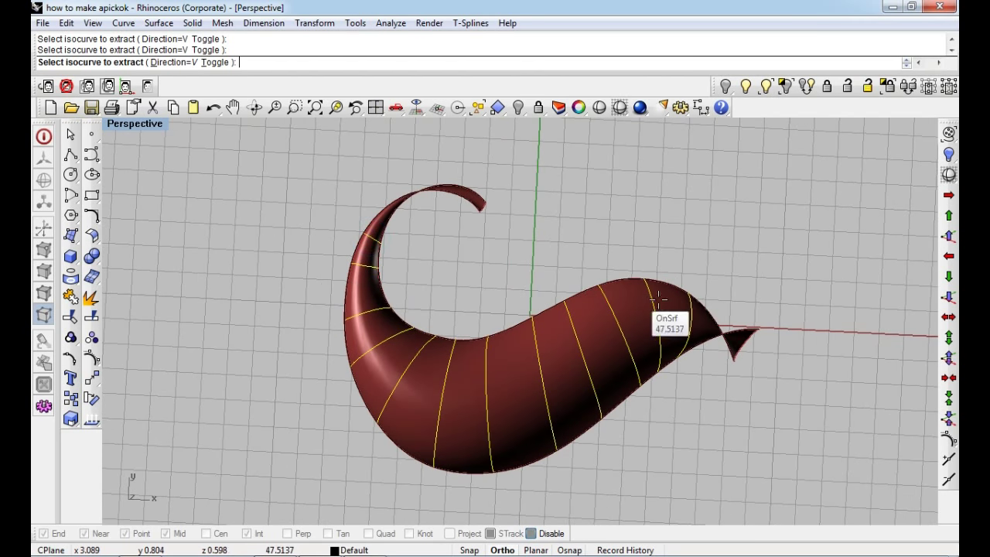
left_click(706, 320)
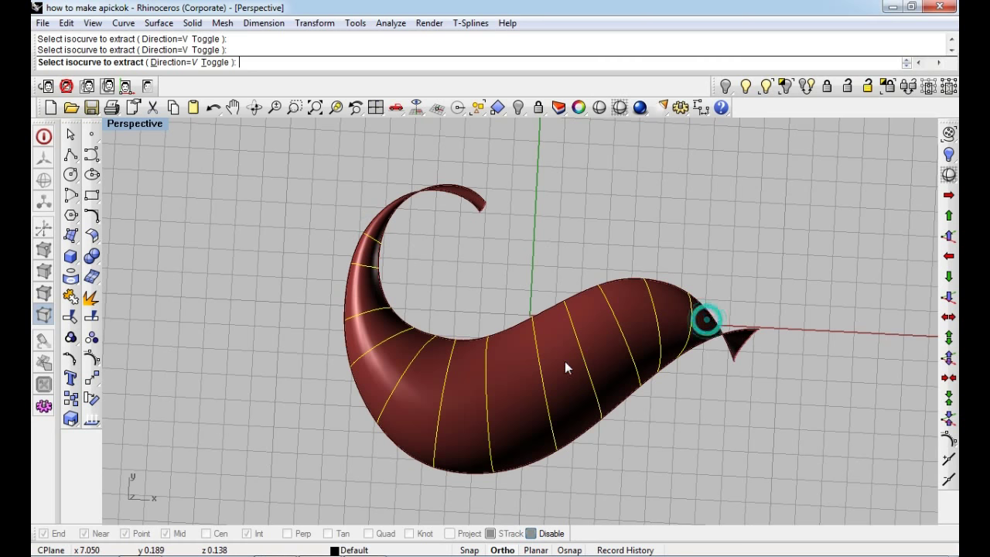
left_click(508, 394)
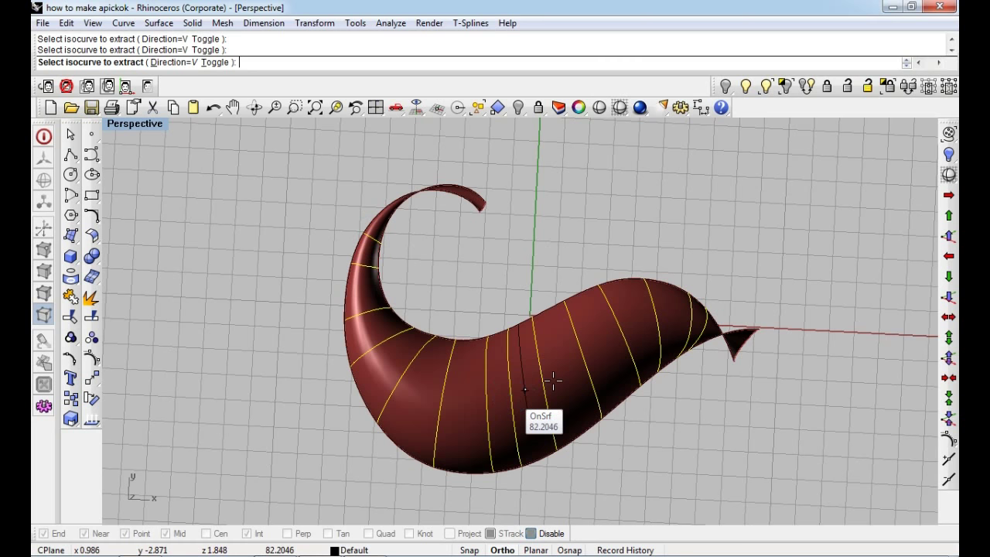
key("Return")
Delete the surface, maximize the Top viewport and select the two outline curves
left_click(562, 376)
scroll(562, 381, "down", 2)
key("Delete")
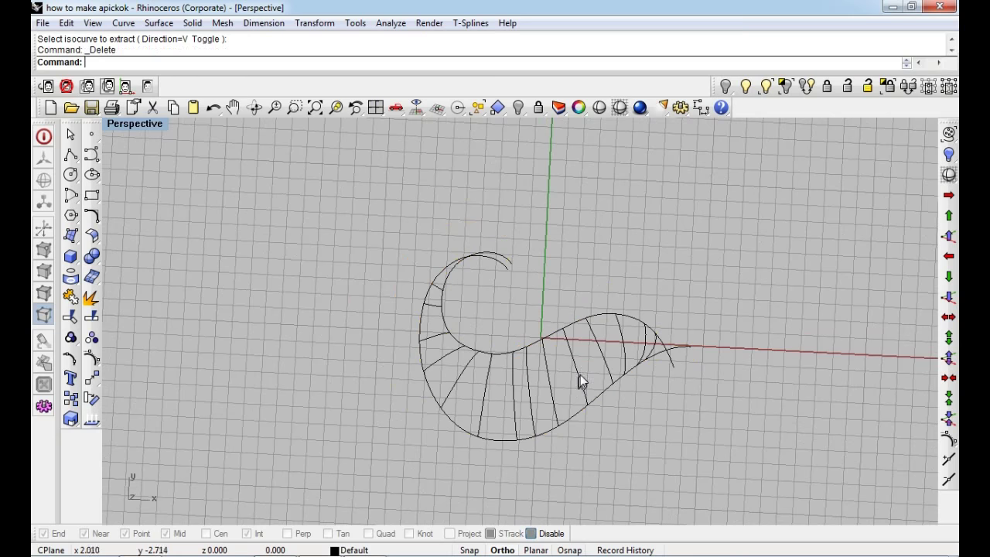
key("ctrl+F1")
scroll(625, 352, "up", 2)
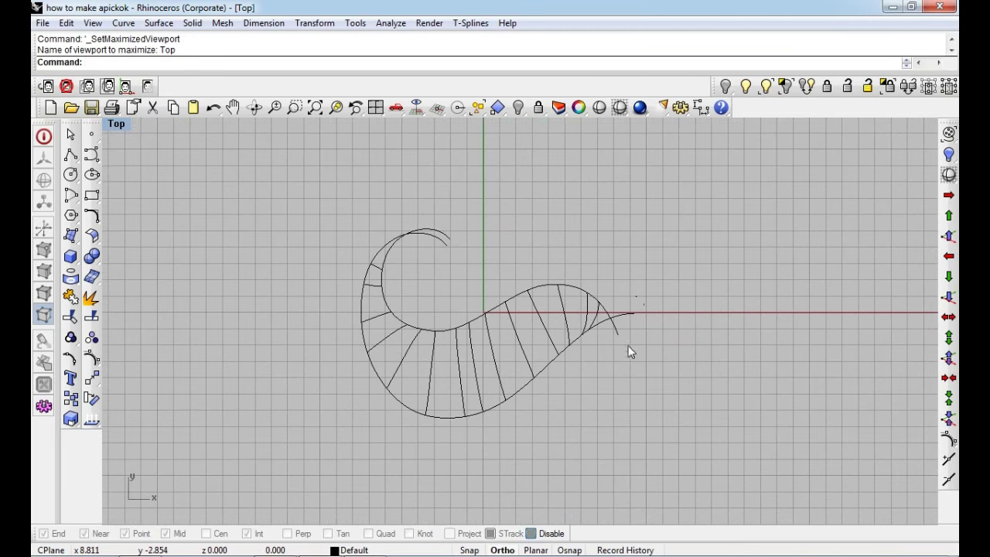
scroll(630, 310, "up", 1)
left_click_drag(615, 356, 614, 357)
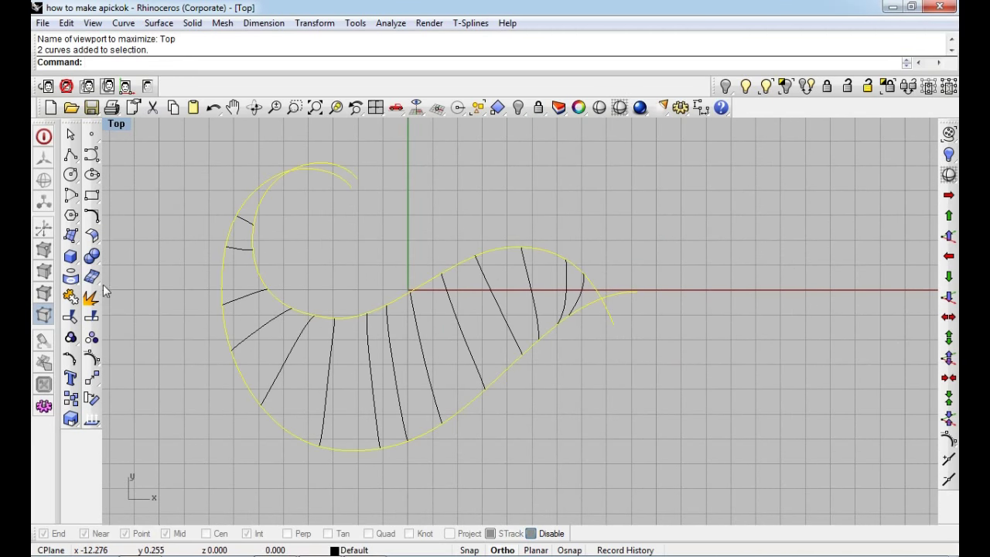
left_click(71, 315)
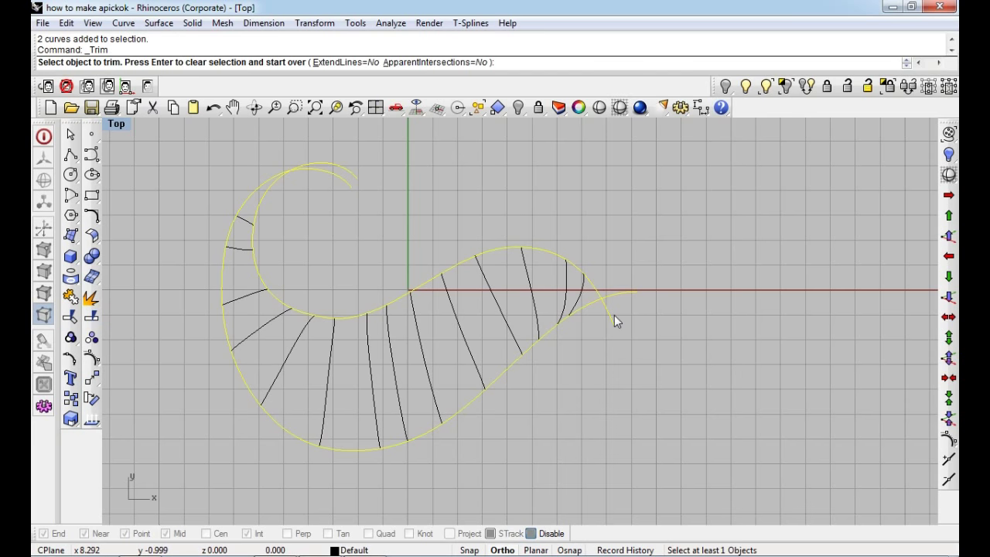
Attempt to trim the overhanging outline ends at the tip, then cancel Trim
left_click(614, 314)
left_click(608, 310)
scroll(608, 309, "up", 2)
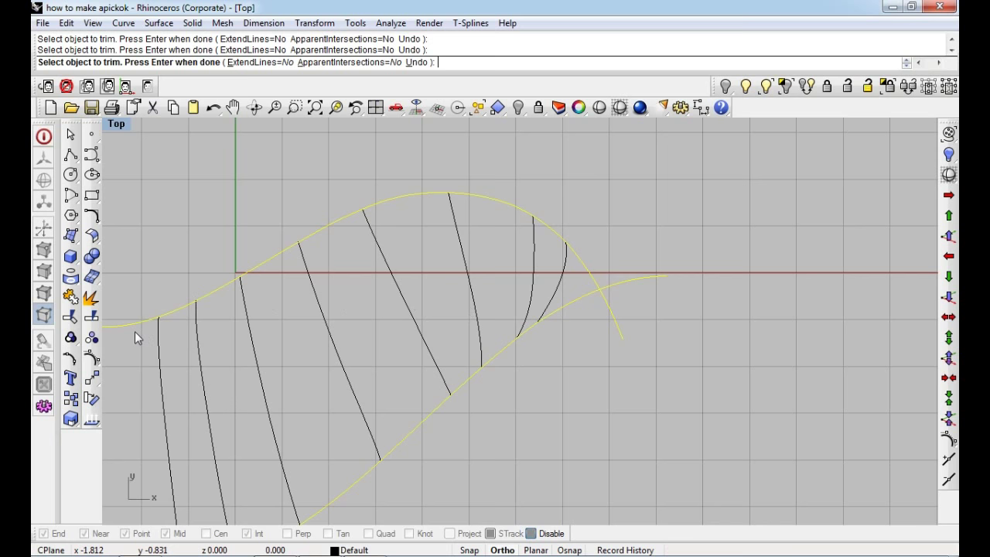
left_click(71, 315)
left_click_drag(705, 225, 585, 342)
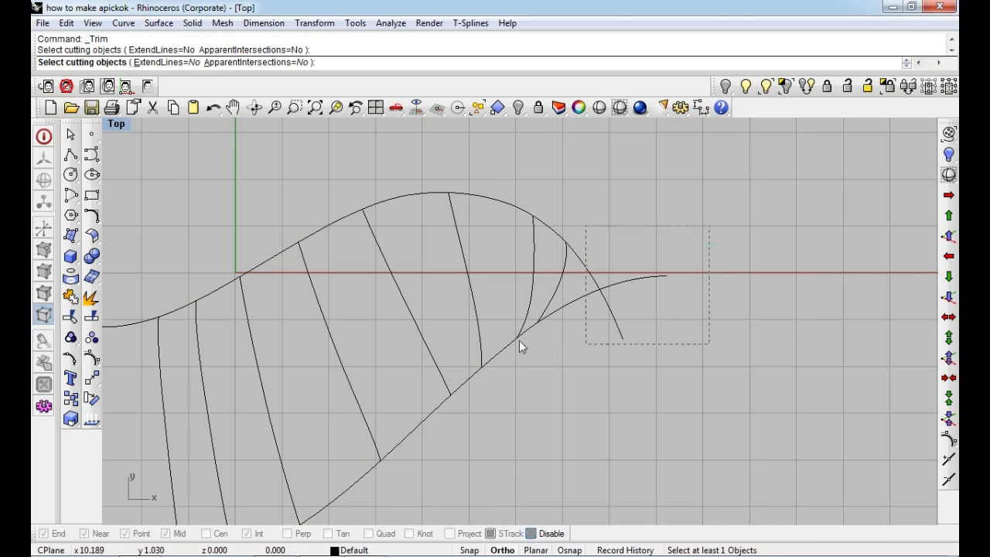
left_click(74, 317)
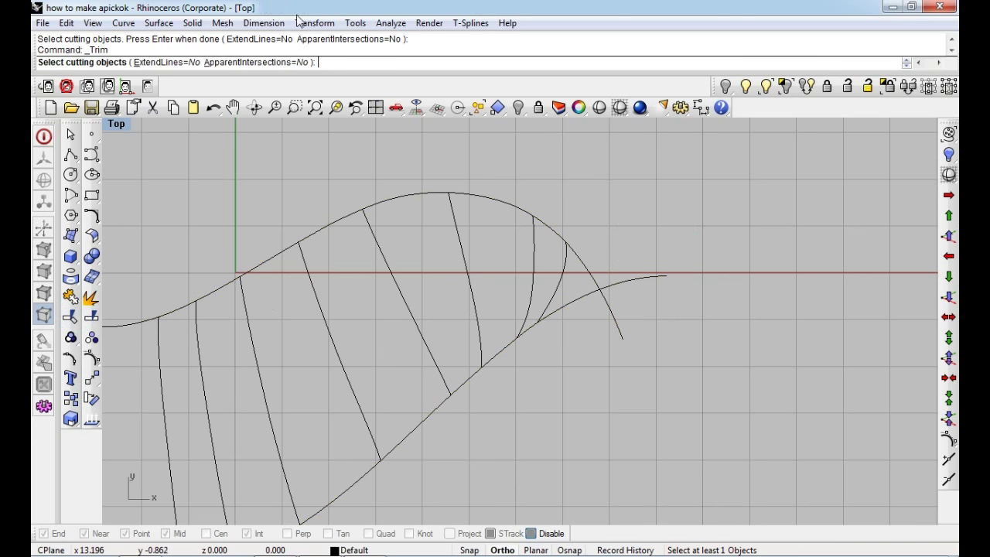
left_click(610, 283)
key("Escape")
Split the lower outline curve at the crossing point near the tip and delete its short end
left_click(611, 283)
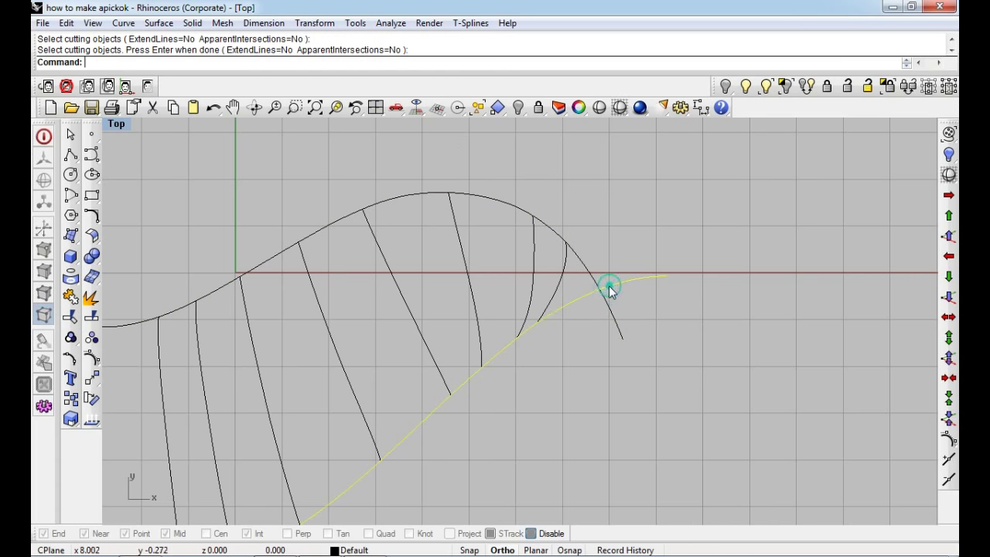
type("ssp")
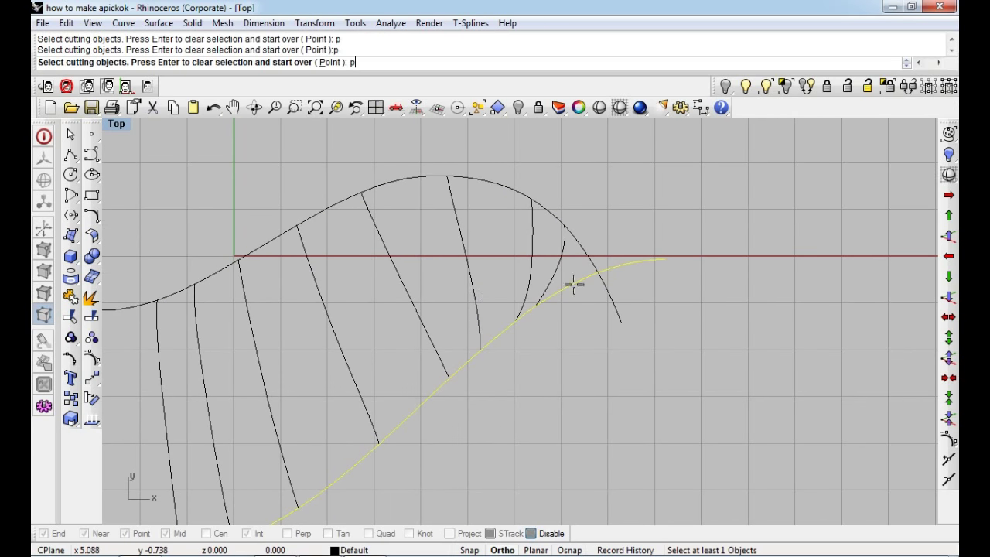
key("Return")
left_click(602, 277)
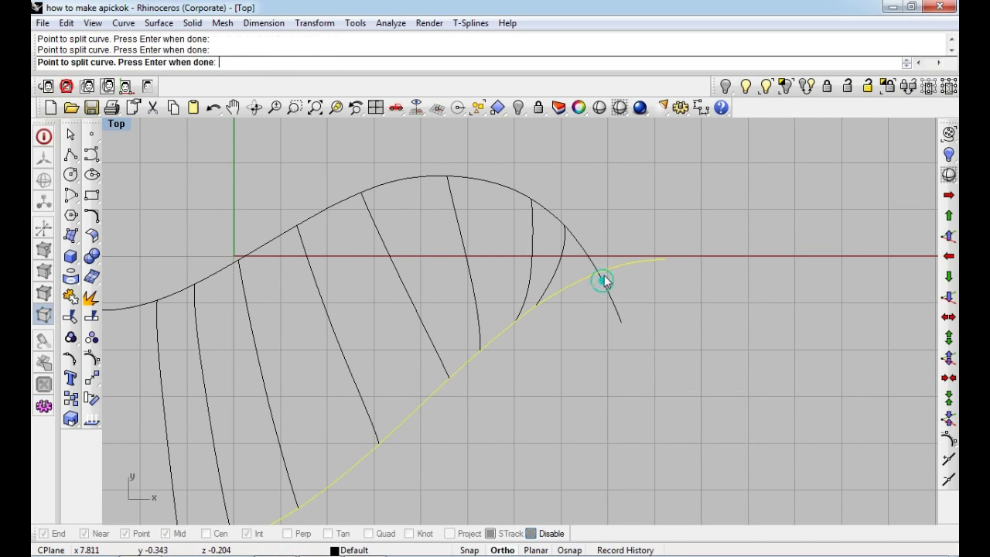
key("Return")
left_click(609, 270)
key("Delete")
Split the upper outline curve at the same crossing point and delete its leftover end
left_click(607, 296)
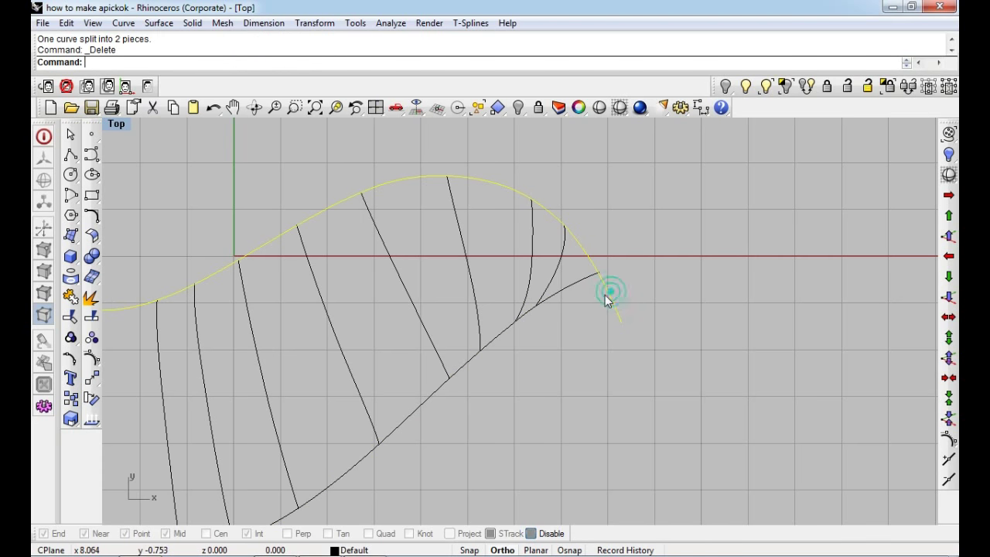
key("Return")
type("p")
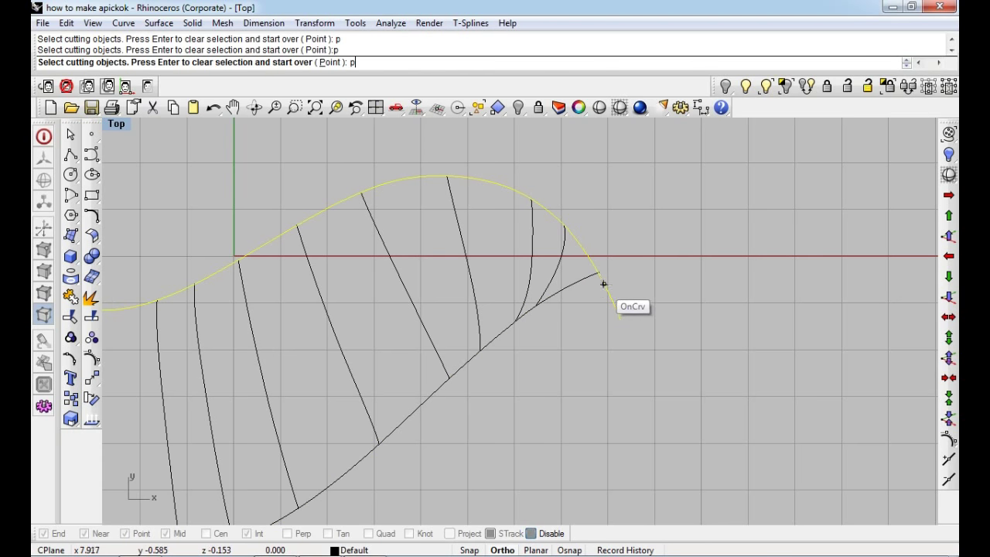
key("Return")
left_click(600, 277)
key("Return")
left_click(602, 279)
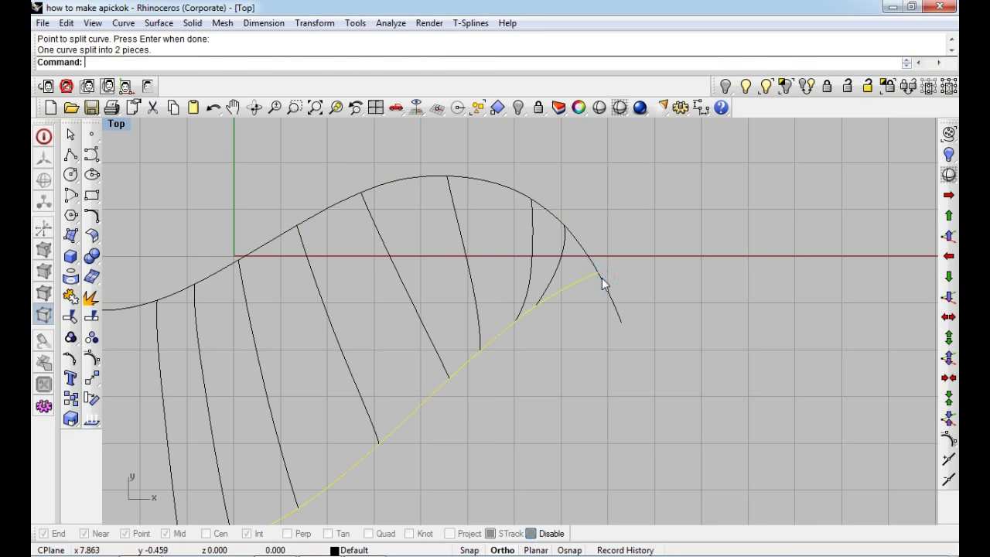
key("Delete")
scroll(595, 294, "down", 3)
scroll(585, 300, "down", 3)
scroll(503, 299, "up", 2)
scroll(503, 299, "up", 4)
Hide the shaded pendant body and show the rail curves in wireframe
type("HideSwap")
key("Return")
left_click(490, 230)
type("Hide")
key("Return")
key("F12")
type("q")
key("Return")
scroll(534, 225, "up", 2)
Rebuild both inner rail curves with 12 control points and turn their points on
left_click(514, 224)
left_click(512, 217, "shift")
scroll(501, 220, "down", 2)
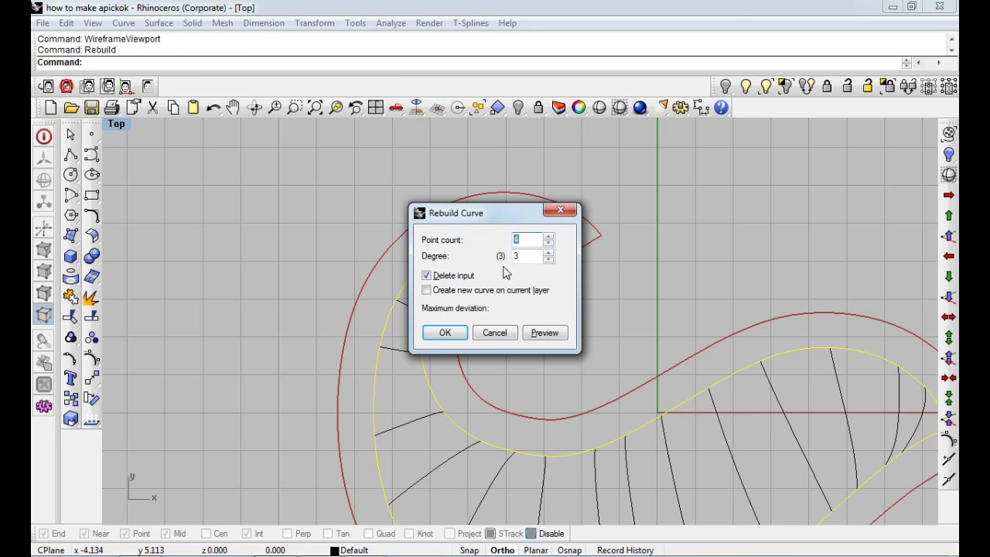
left_click(545, 333)
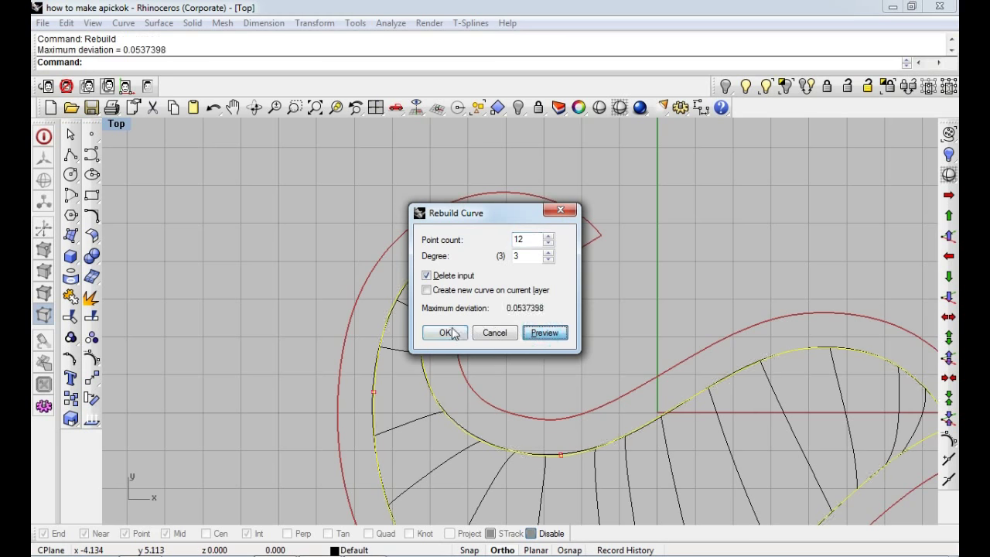
left_click(444, 333)
key("F10")
scroll(546, 229, "up", 3)
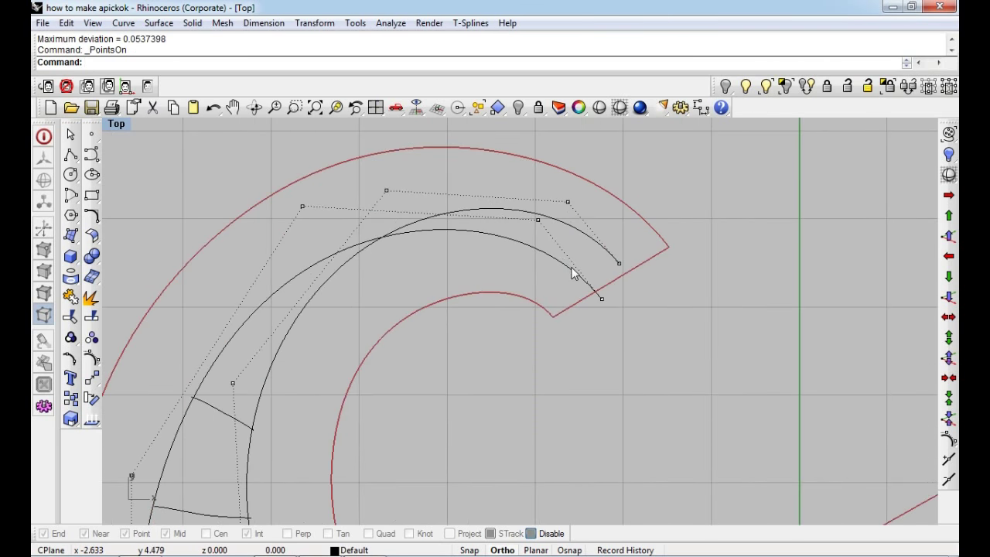
Reshape the hook and pull rail control points onto the outer red outline
left_click_drag(606, 316, 606, 316)
mouse_move(537, 220)
left_mouse_down()
mouse_move(564, 258)
mouse_move(573, 229)
left_mouse_up()
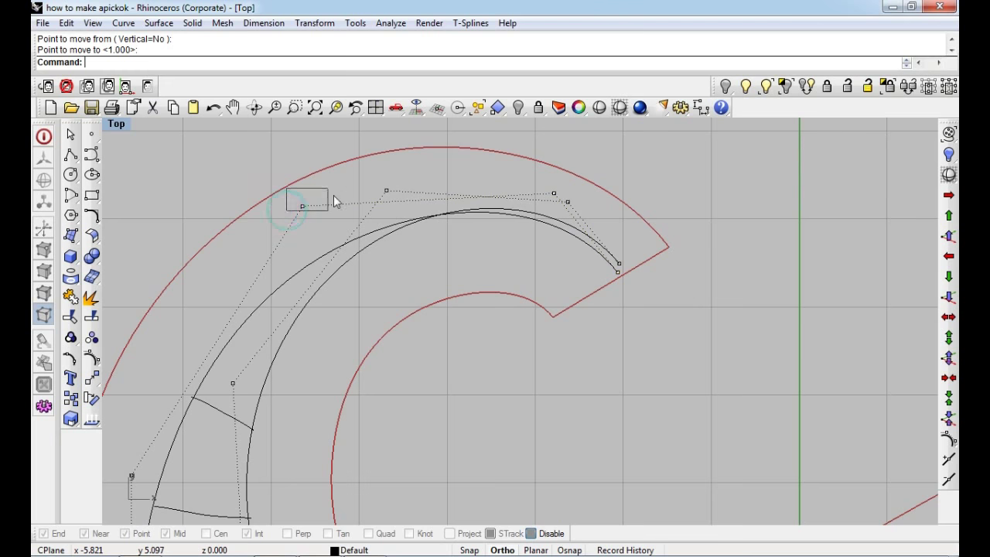
left_click_drag(333, 198, 333, 197)
mouse_move(361, 237)
left_mouse_down()
mouse_move(353, 210)
mouse_move(422, 219)
mouse_move(428, 208)
left_mouse_up()
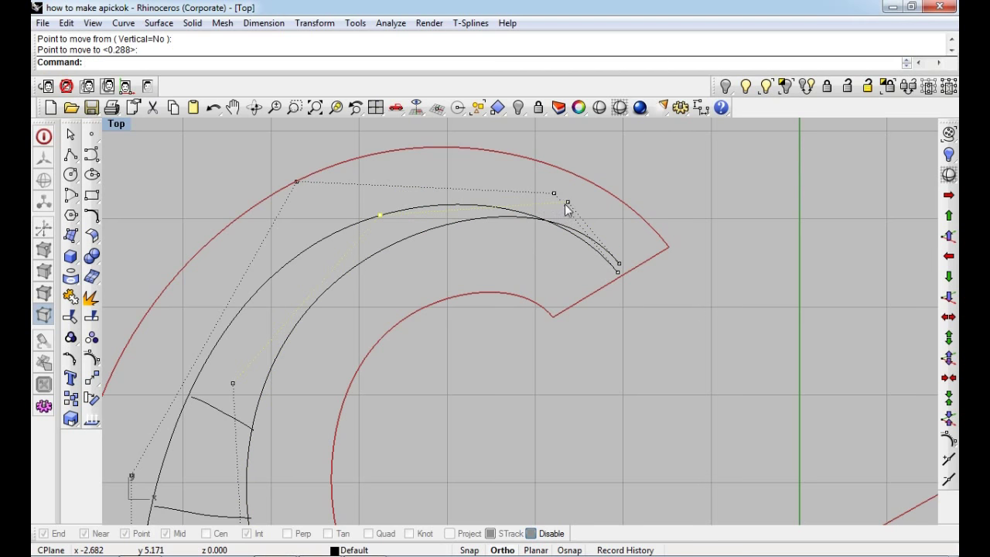
left_click(568, 203)
left_click(619, 263, "shift")
key("Return")
left_click(614, 229)
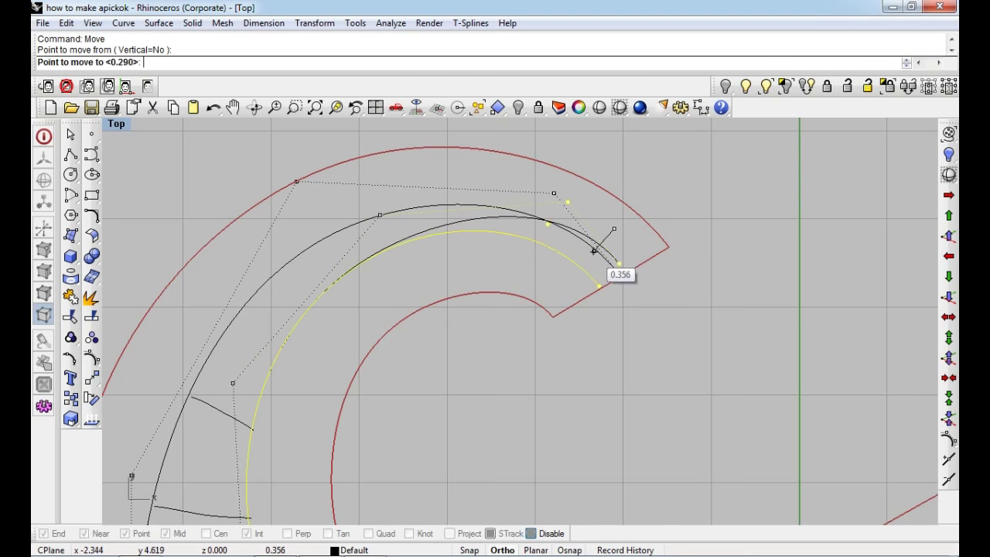
left_click(592, 253)
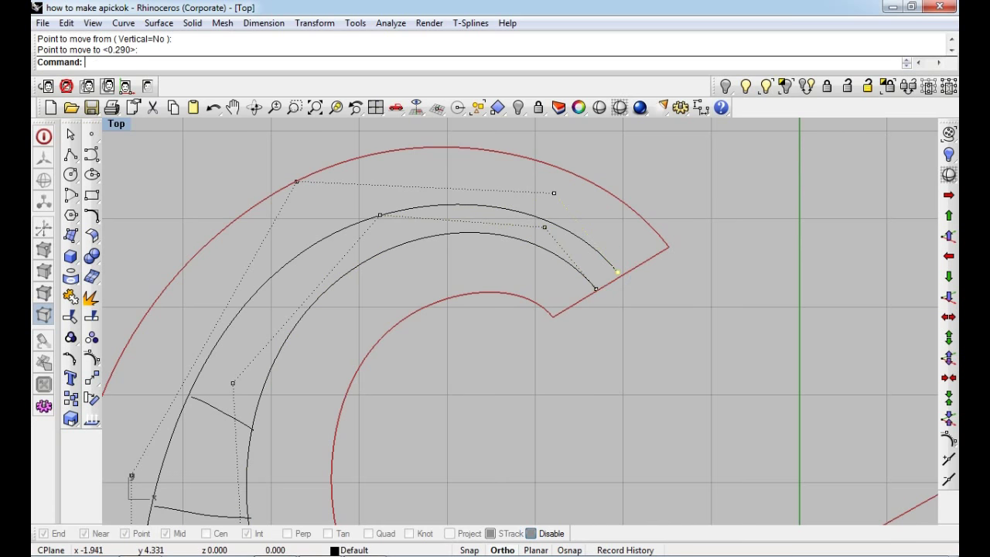
Nudge the tip point up and the outer rail's upper-left point toward the red outline
key("Return")
left_click(634, 288)
left_click(645, 287)
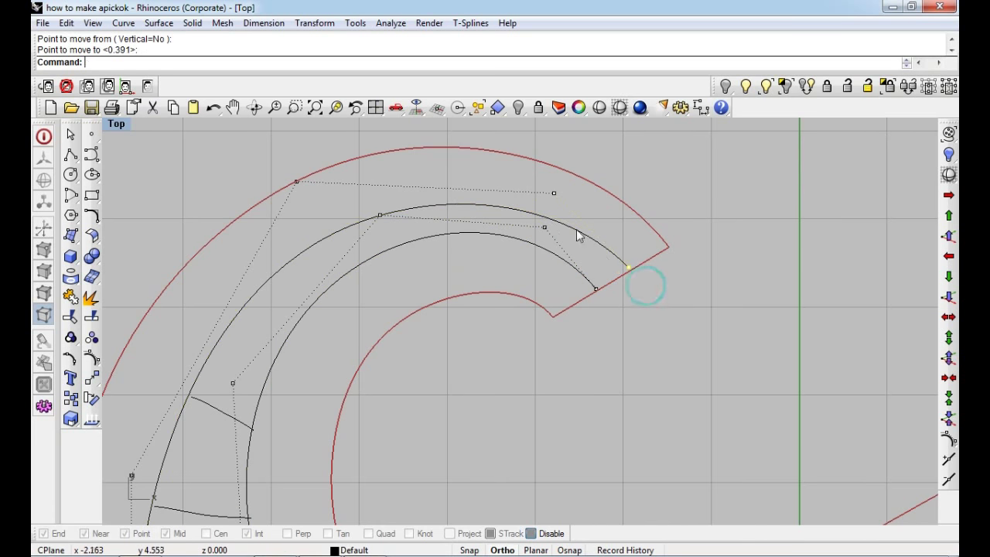
type("s")
key("Return")
left_click(563, 222)
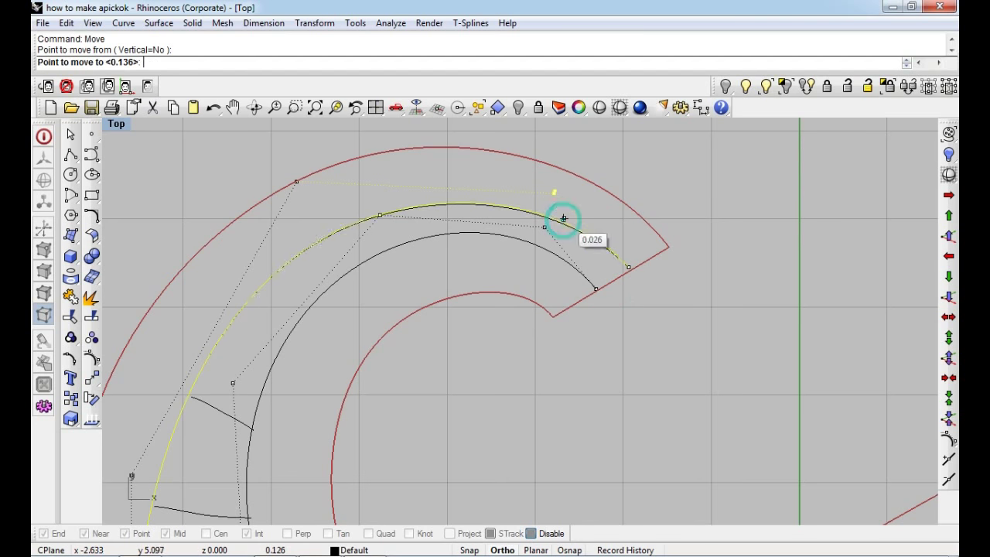
left_click(569, 209)
left_click(296, 183)
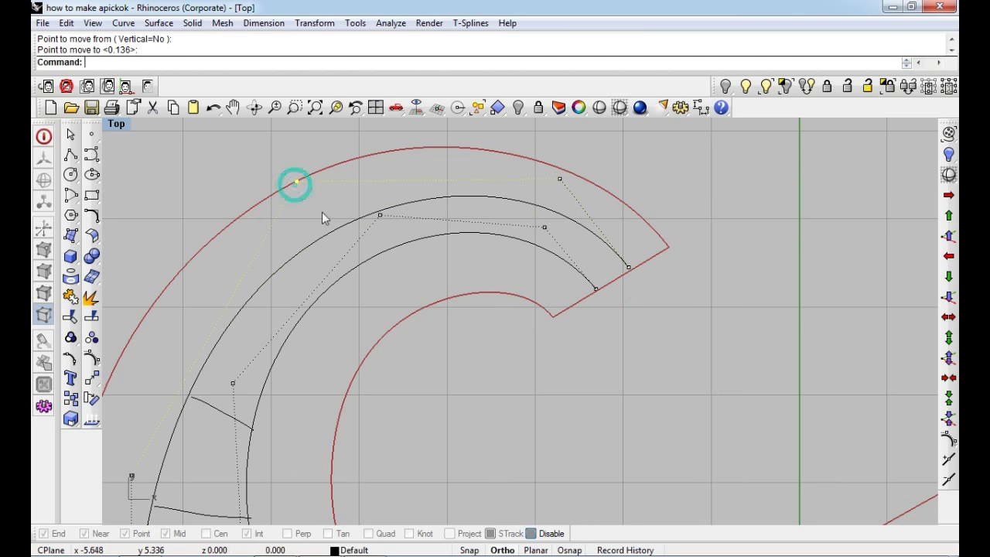
key("Return")
left_click(322, 214)
left_click(317, 207)
Lower two inner-rail control points to reshape the inner rail
left_click(378, 215)
key("Return")
left_click(410, 224)
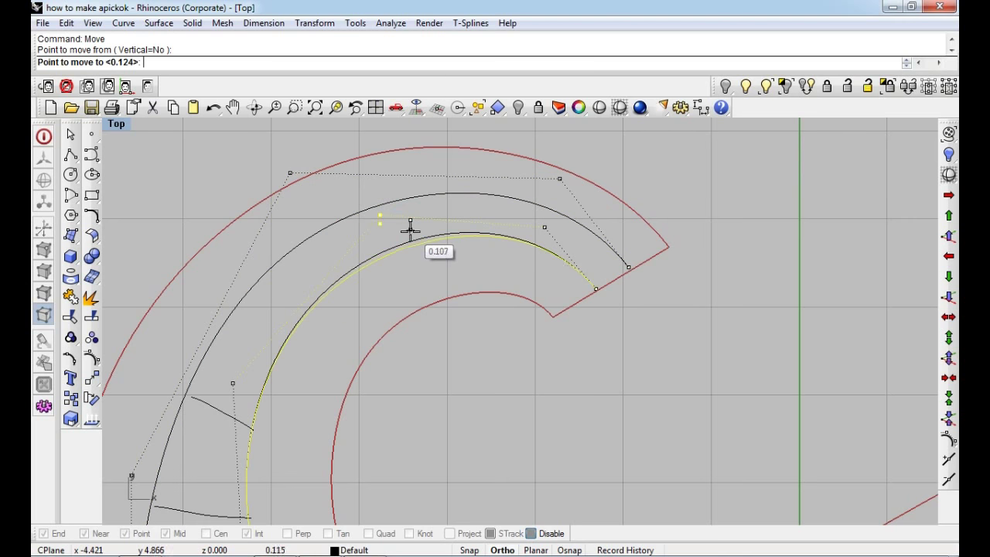
left_click(411, 233)
left_click_drag(519, 261, 563, 222)
key("Return")
left_click(552, 235)
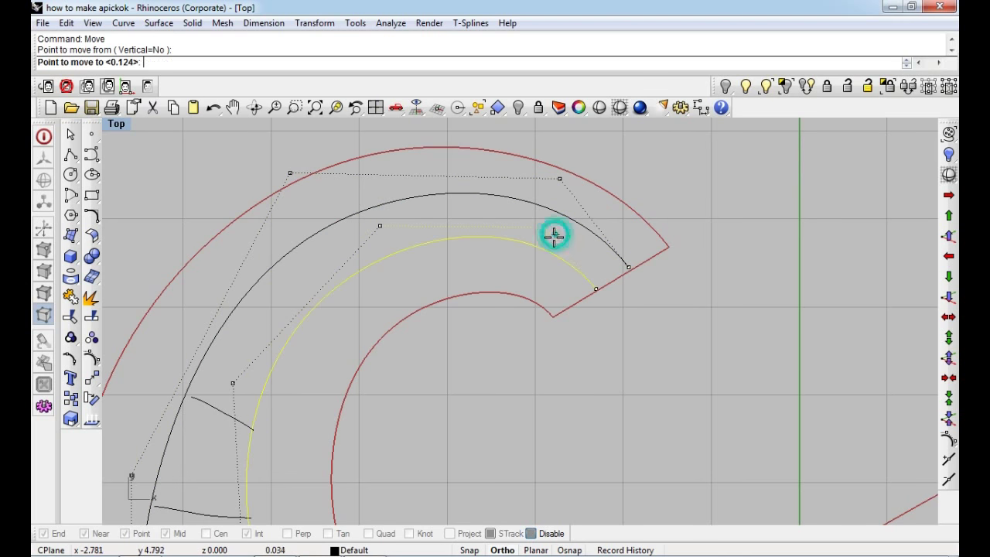
left_click(548, 268)
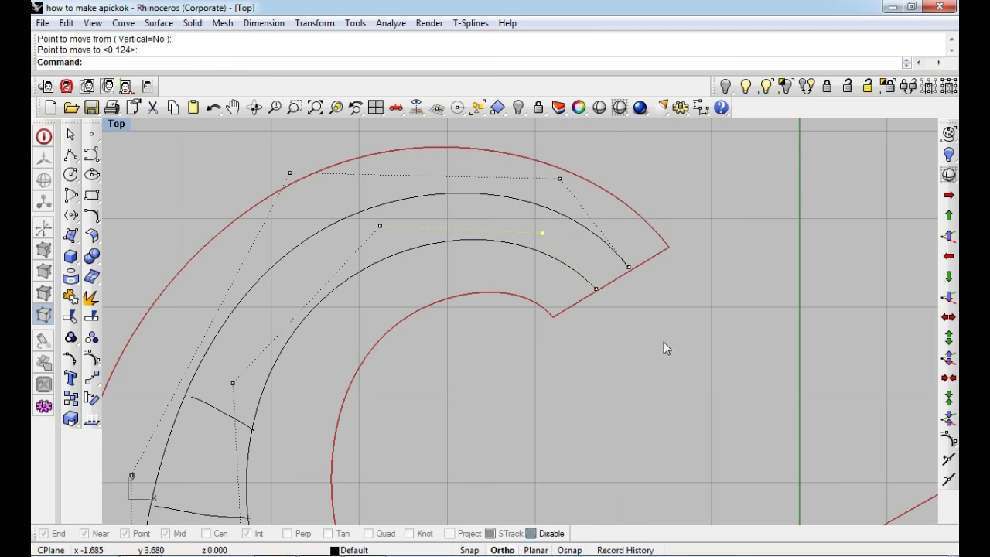
Snap both rails' end points onto the red outline
scroll(646, 328, "up", 3)
scroll(564, 263, "up", 2)
key("Return")
left_click(563, 263)
right_click(625, 294)
left_click(625, 294)
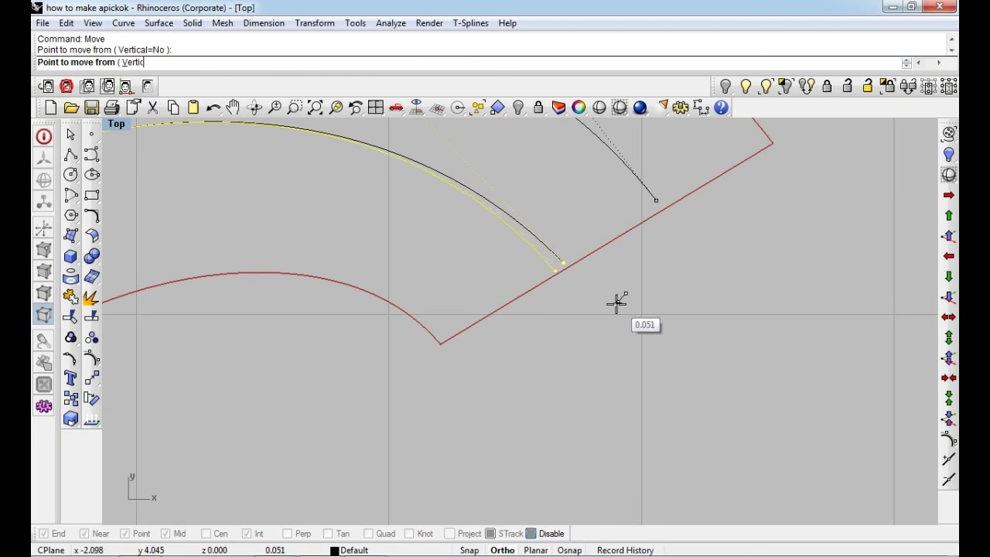
left_click(617, 304)
left_click(656, 203)
right_click_drag(652, 198, 601, 249)
right_click(581, 237)
left_click(582, 237)
left_click(601, 239)
Lower the inner rail's middle and right control points to smooth its arc
scroll(591, 234, "down", 3)
scroll(465, 203, "down", 2)
scroll(401, 267, "up", 1)
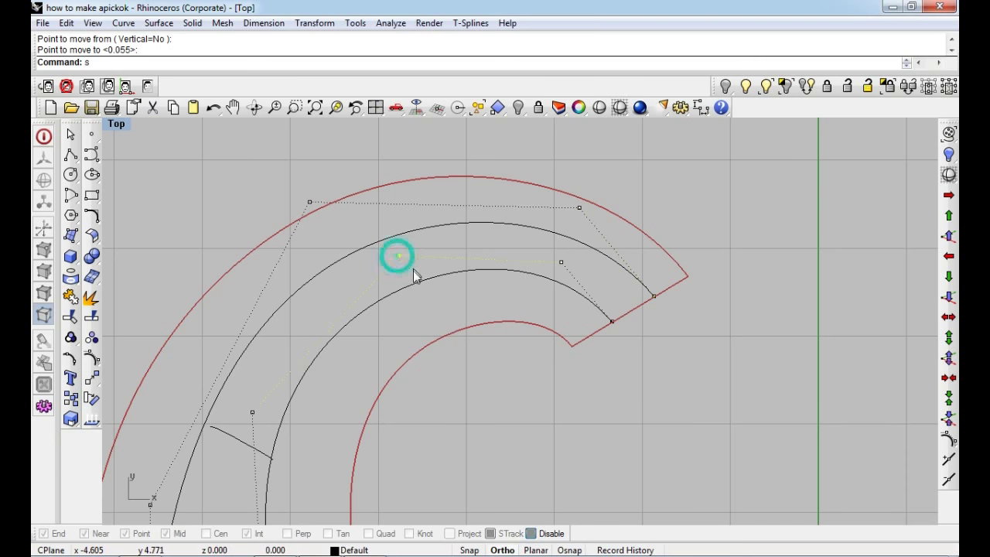
right_click(414, 270)
left_click(413, 261)
left_click(412, 272)
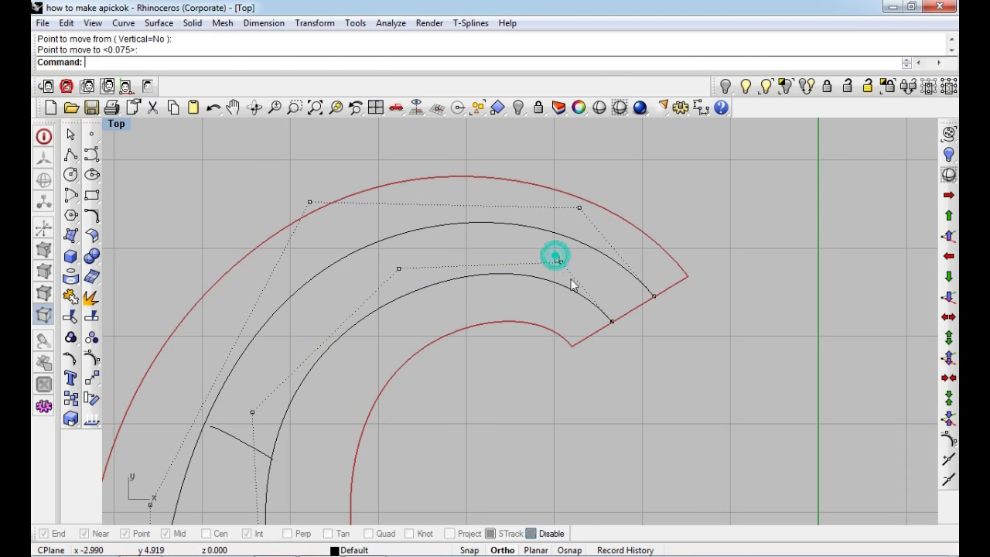
right_click(570, 273)
left_click(569, 276)
left_click(569, 284)
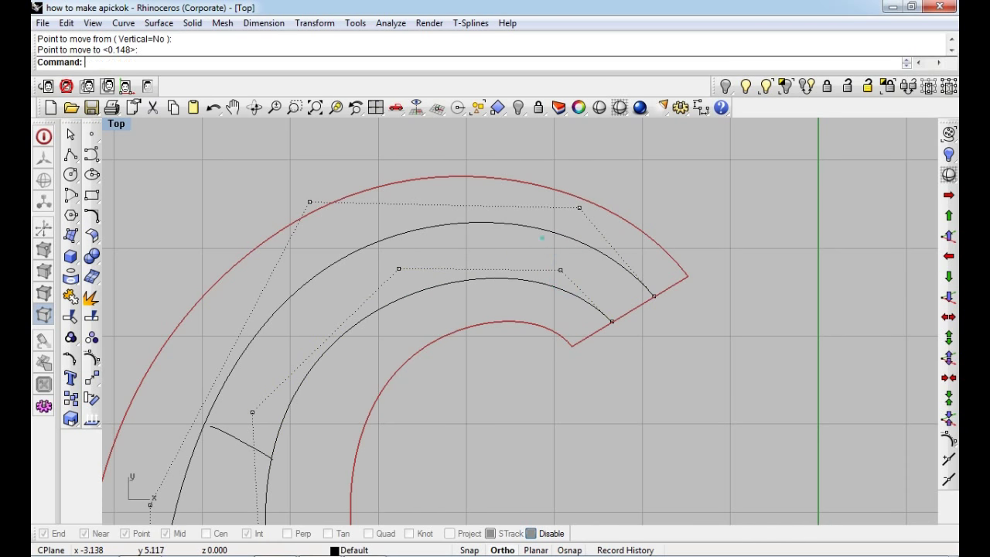
Raise the outer rail's right point and nudge its upper-left point up and left
right_click(552, 246)
type("s")
left_click(554, 248)
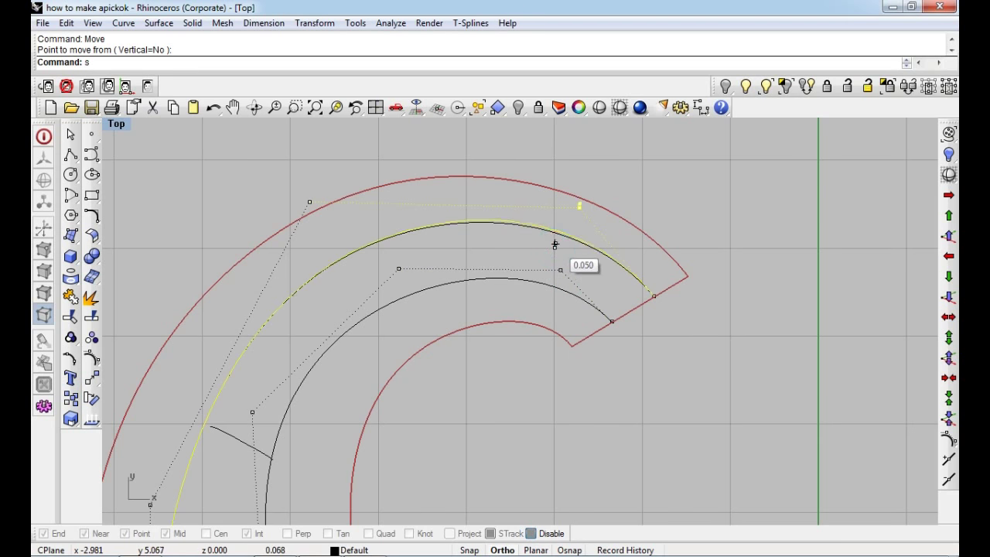
left_click(555, 242)
left_click(310, 202)
right_click(332, 263)
left_click(327, 258)
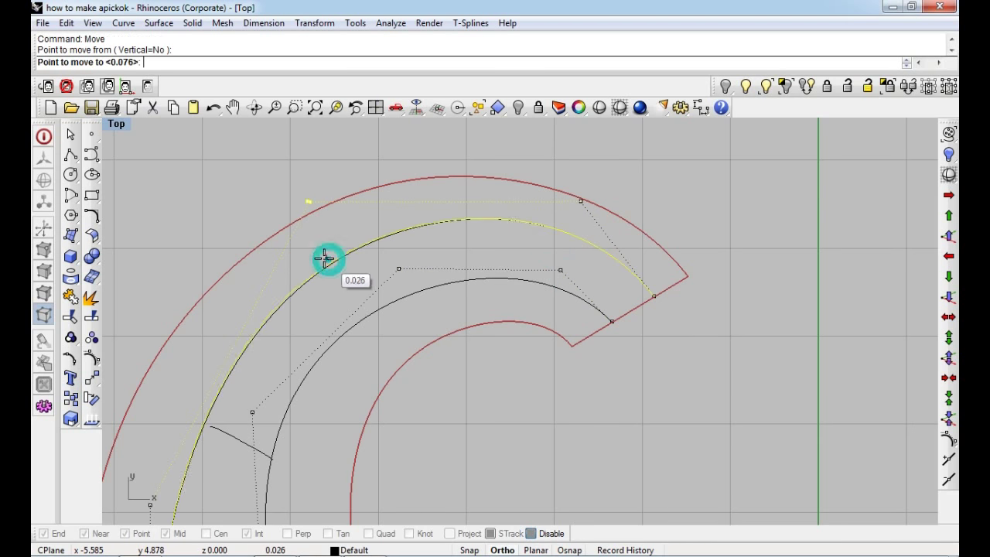
left_click(322, 256)
scroll(464, 232, "down", 5)
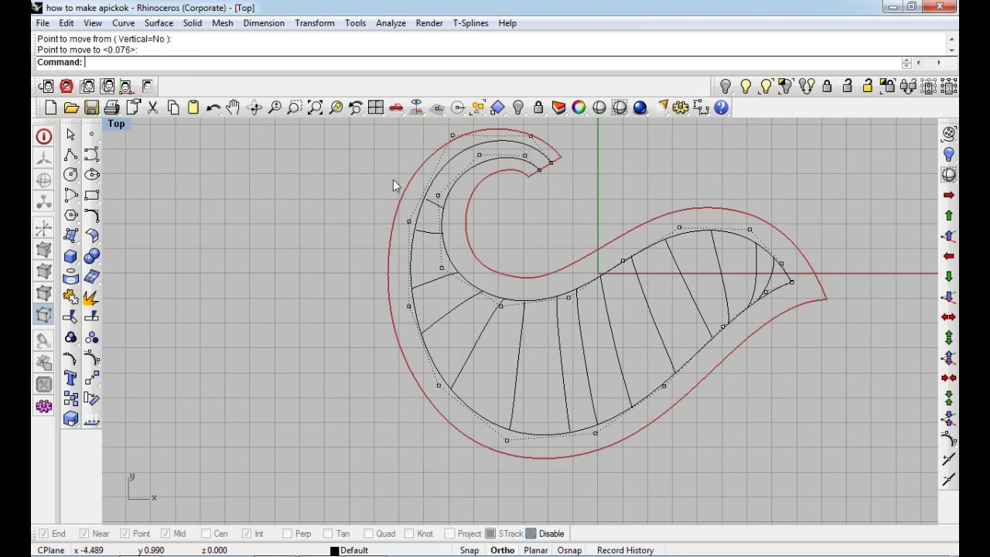
Shade the view, hide the top surface and maximise the Perspective viewport
type("d")
key("Return")
left_click(459, 226)
key("ctrl+h")
key("ctrl+F4")
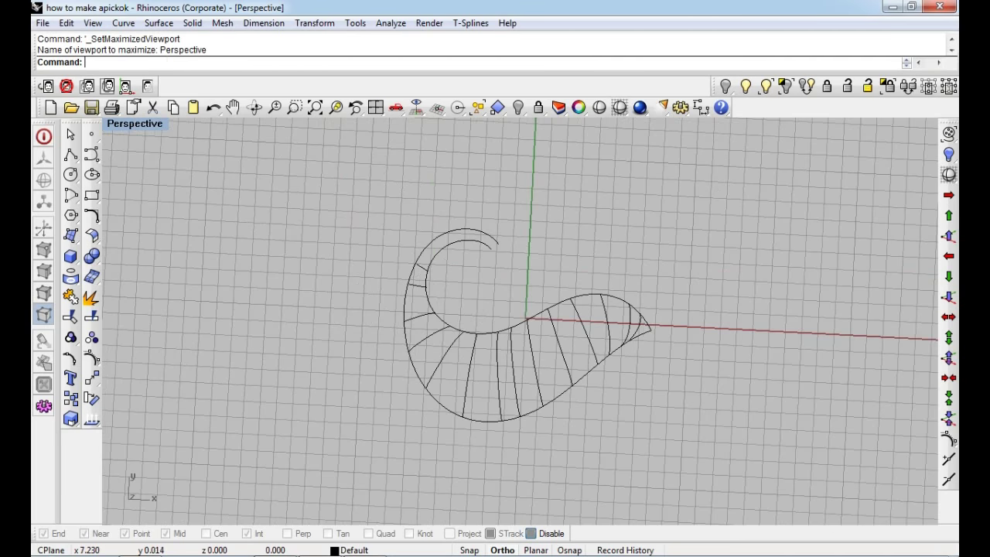
mouse_move(637, 317)
right_mouse_down()
mouse_move(669, 347)
mouse_move(561, 255)
right_mouse_up()
Rebuild the selected cross-section arcs with 5 points and show their control points
left_click(506, 197, "shift")
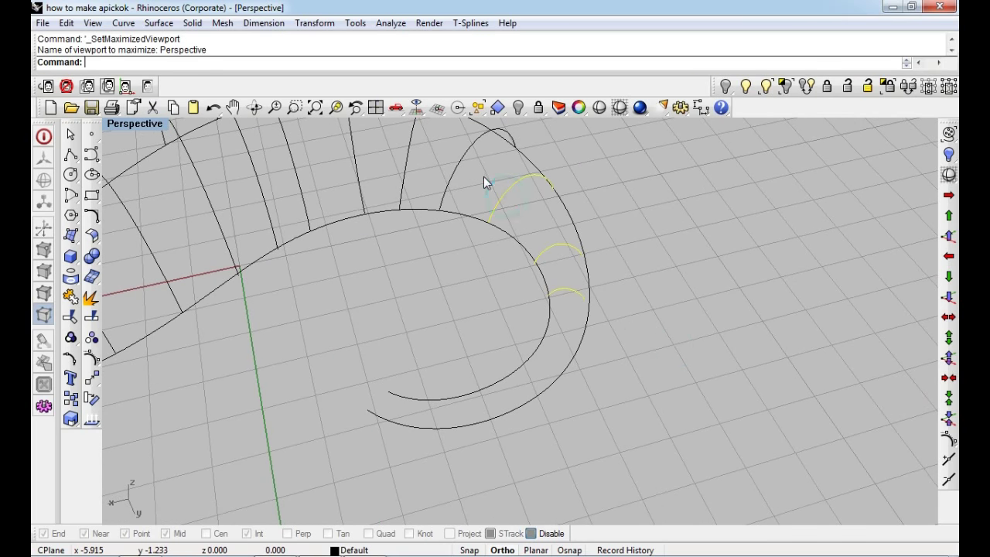
right_click_drag(483, 176, 546, 194)
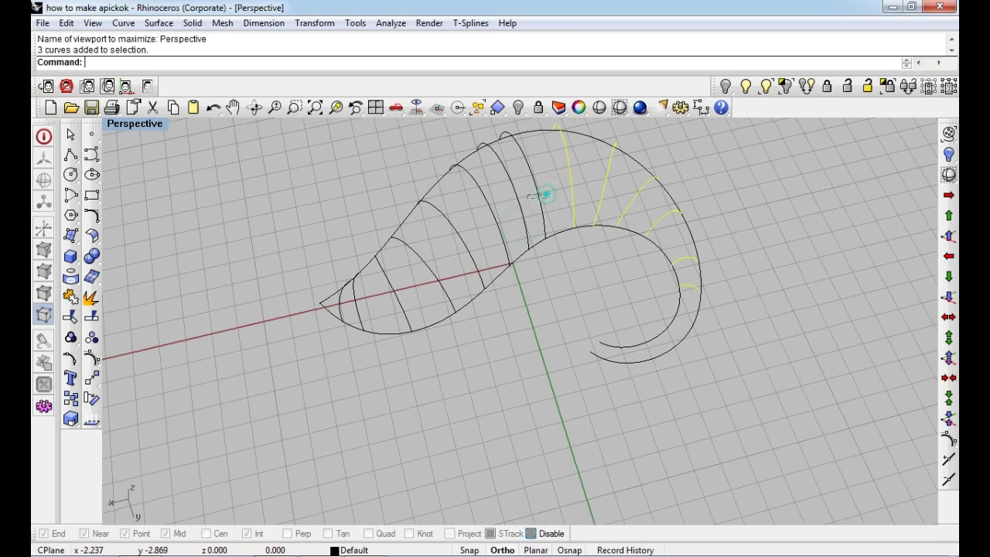
left_click_drag(477, 220, 477, 221, "shift")
left_click_drag(474, 224, 452, 255, "shift")
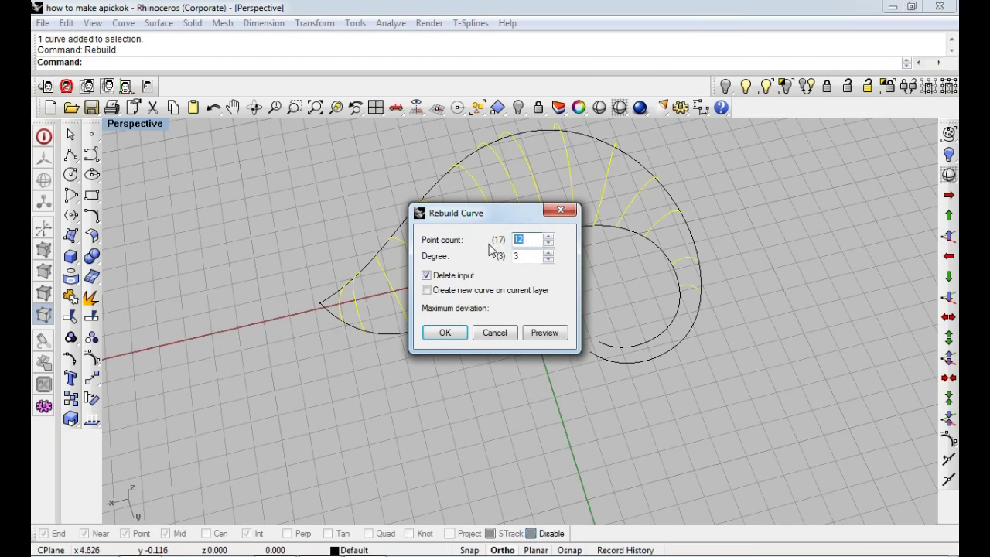
left_click(545, 333)
left_click(445, 333)
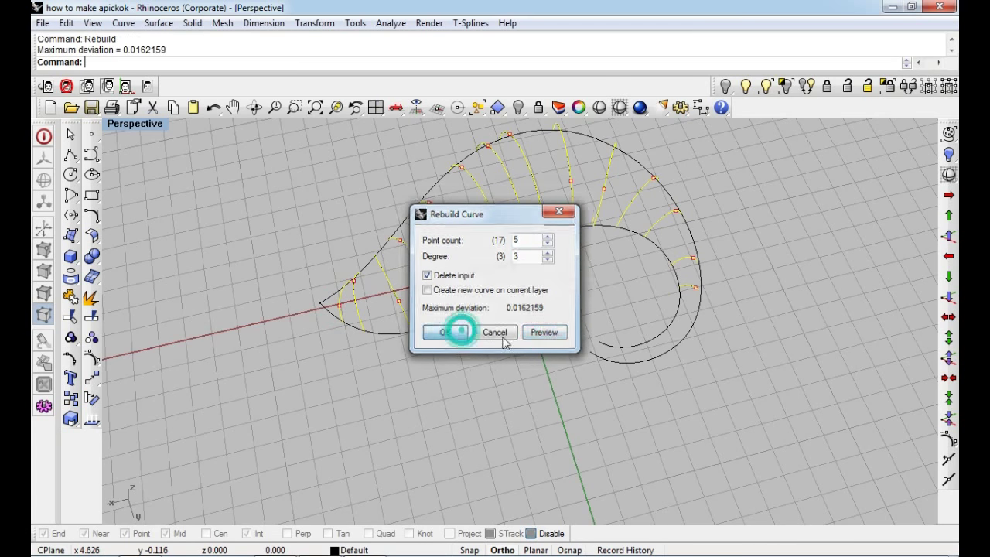
key("F10")
scroll(693, 263, "up", 6)
Snap an arc's end point onto the side curve and nudge another arc point upward
right_click_drag(693, 258, 578, 346)
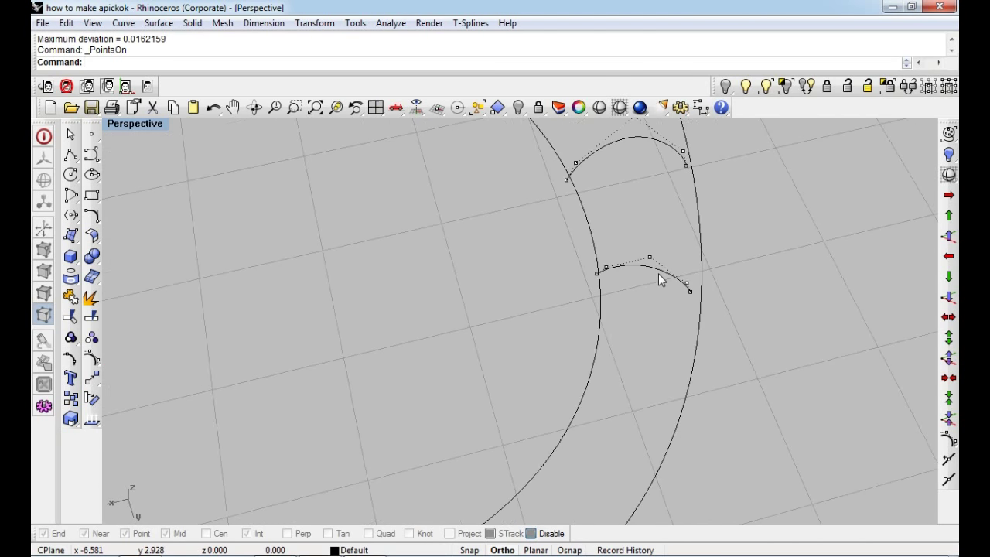
scroll(562, 286, "up", 5)
left_click_drag(488, 276, 537, 298)
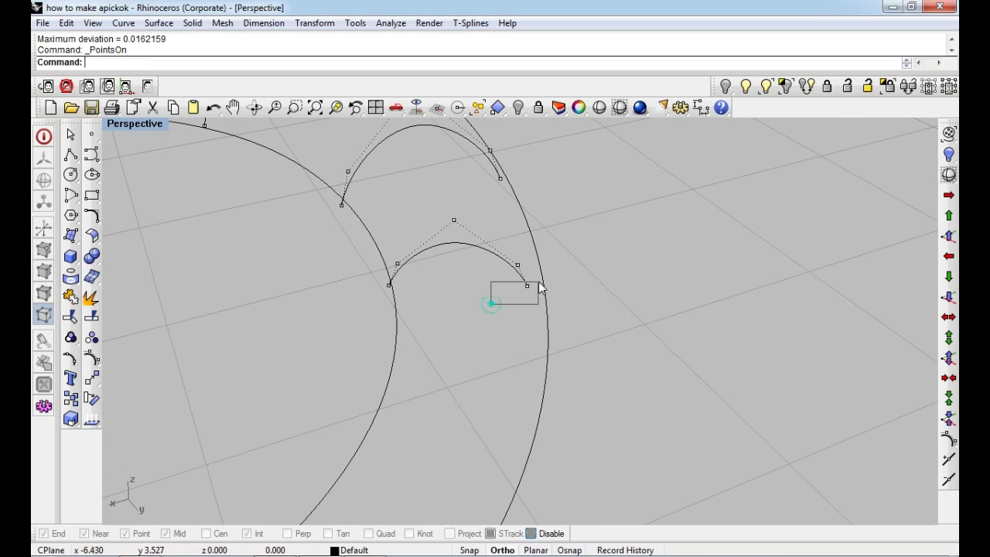
type("s")
left_click(522, 283)
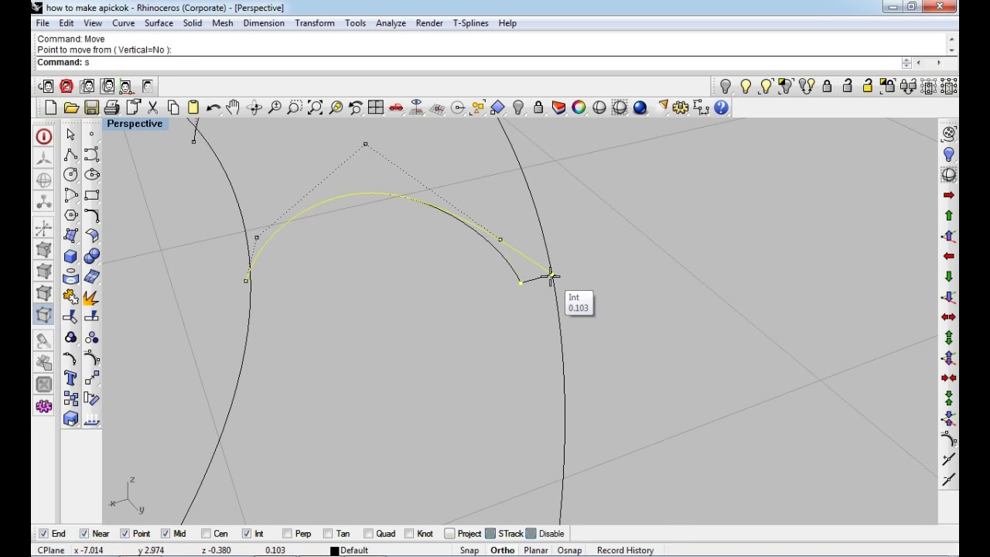
scroll(552, 274, "up", 2)
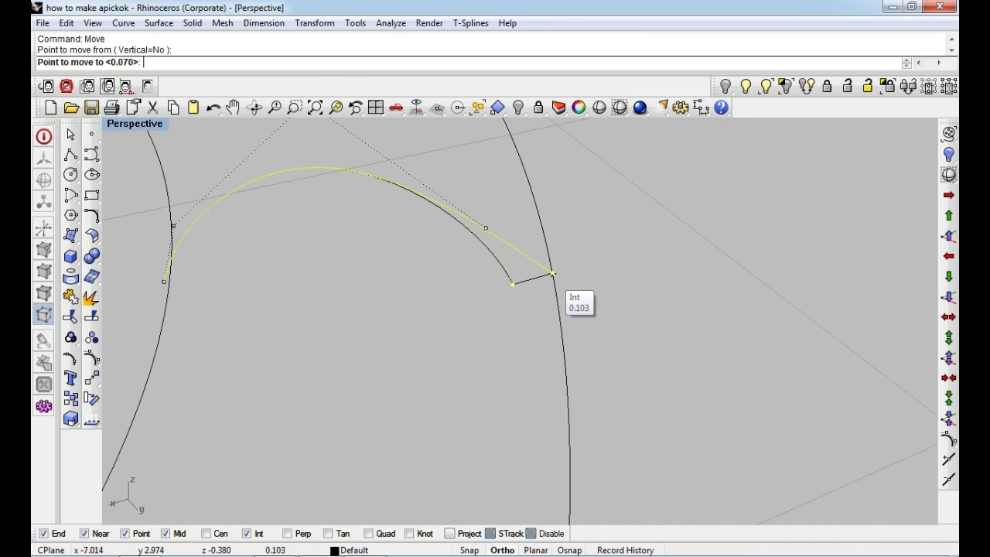
left_click(552, 260)
left_click(445, 265)
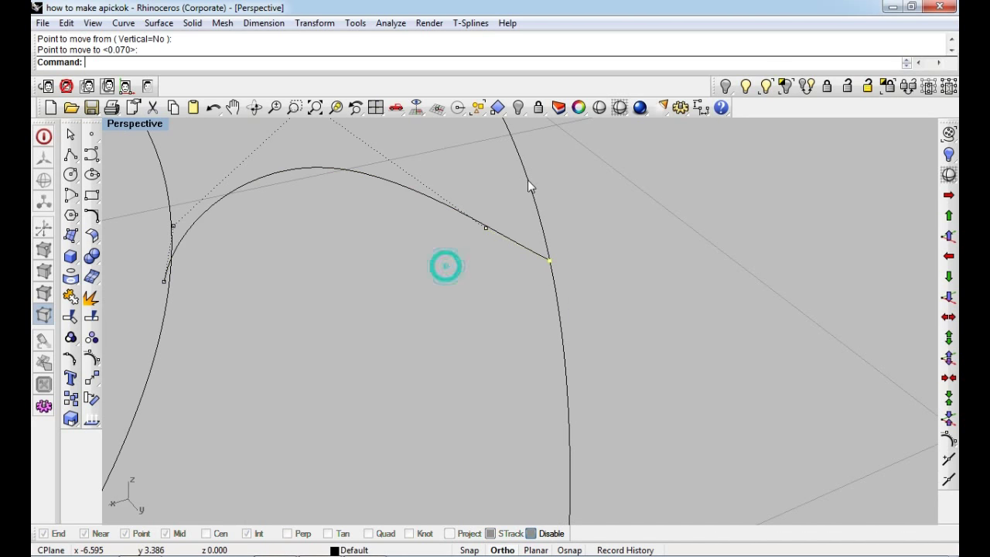
left_click(950, 236)
right_click(545, 216)
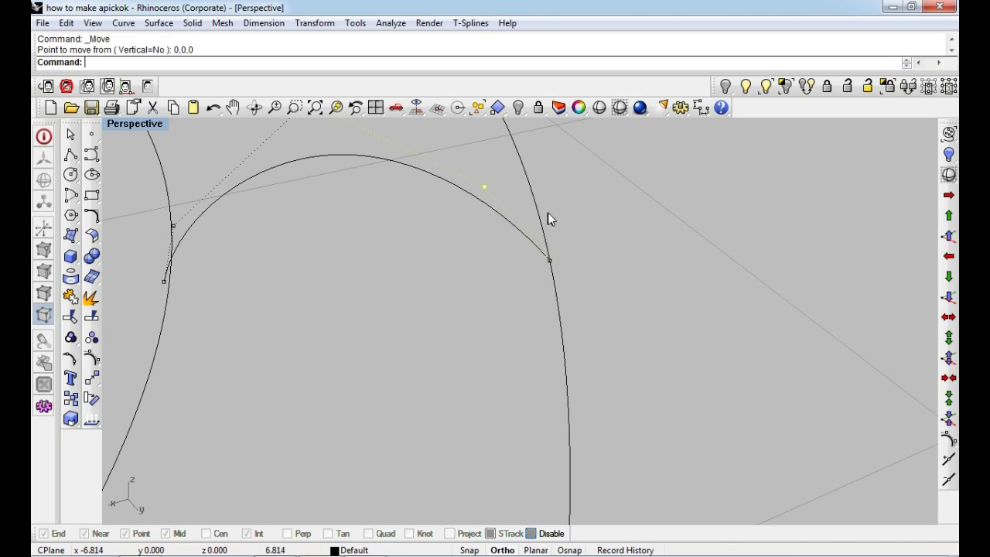
scroll(510, 196, "down", 2)
key("Escape")
Move the middle arc's end point onto the side curve and select the spanning arc
left_click(493, 240)
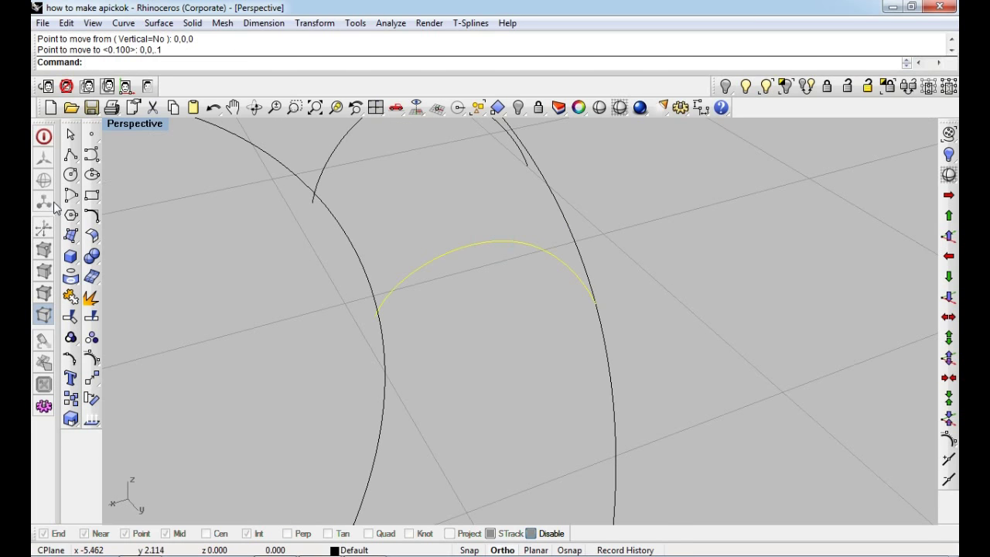
scroll(342, 292, "up", 3)
key("F10")
left_click(431, 346)
type("s")
key("Return")
left_click(433, 344)
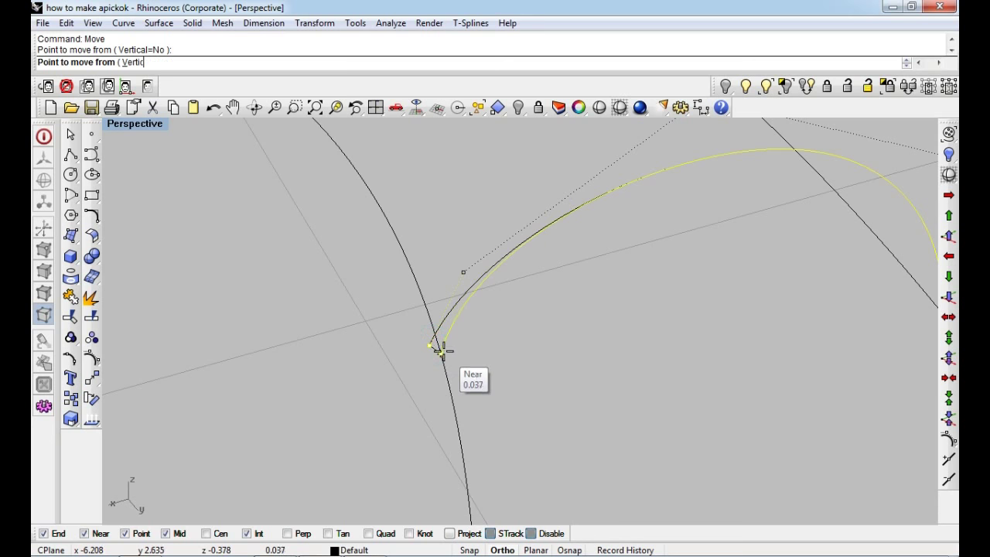
left_click(439, 350)
left_click(439, 350)
left_click(532, 198)
right_click_drag(532, 198, 603, 239)
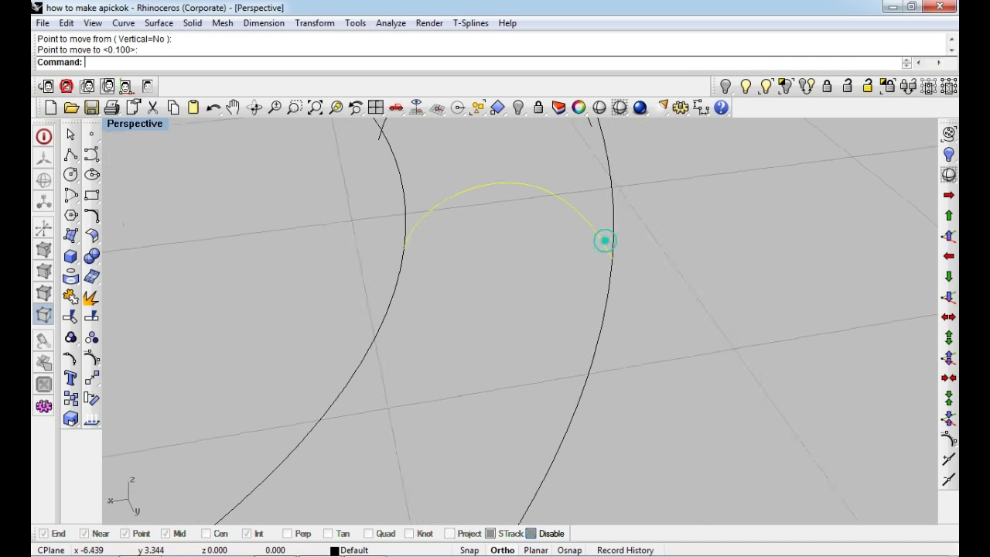
left_click(78, 200)
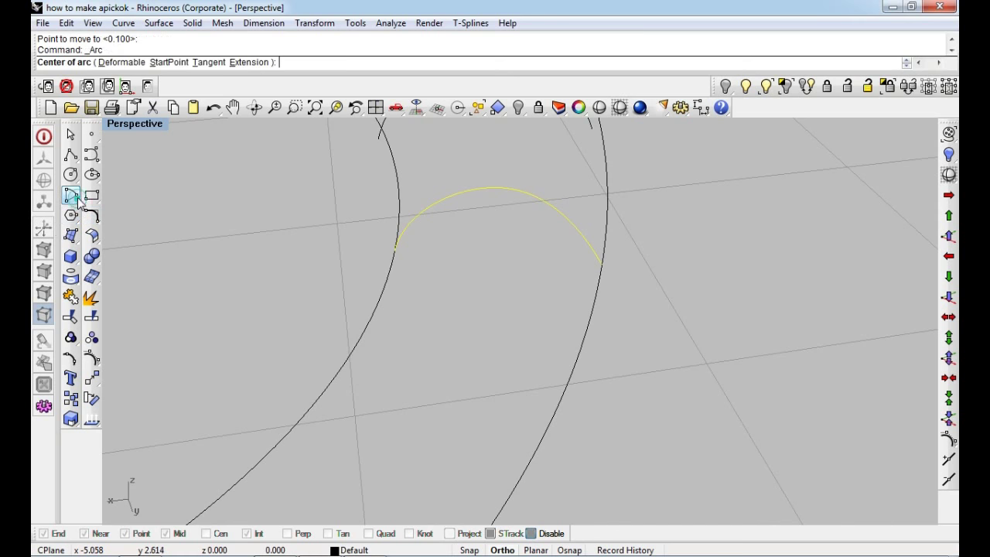
Draw an arc from the left curve end to the right curve end through the old arc's peak
left_click(167, 64)
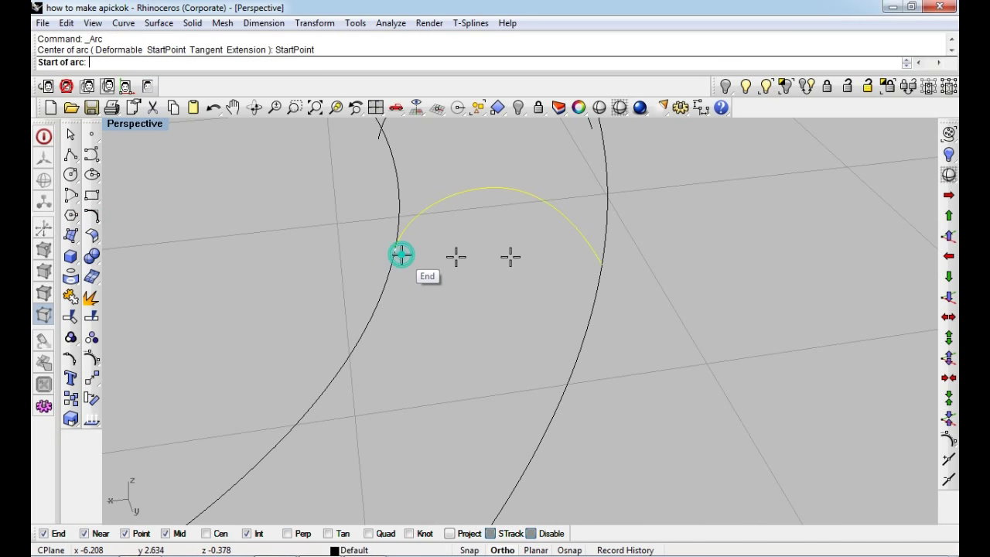
left_click(401, 254)
left_click(603, 271)
left_click(603, 271)
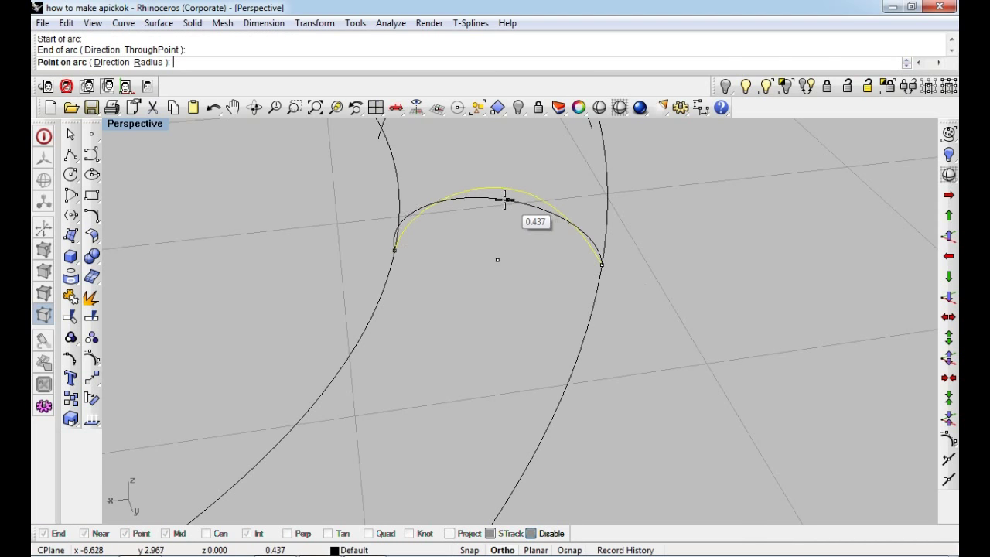
left_click(503, 191)
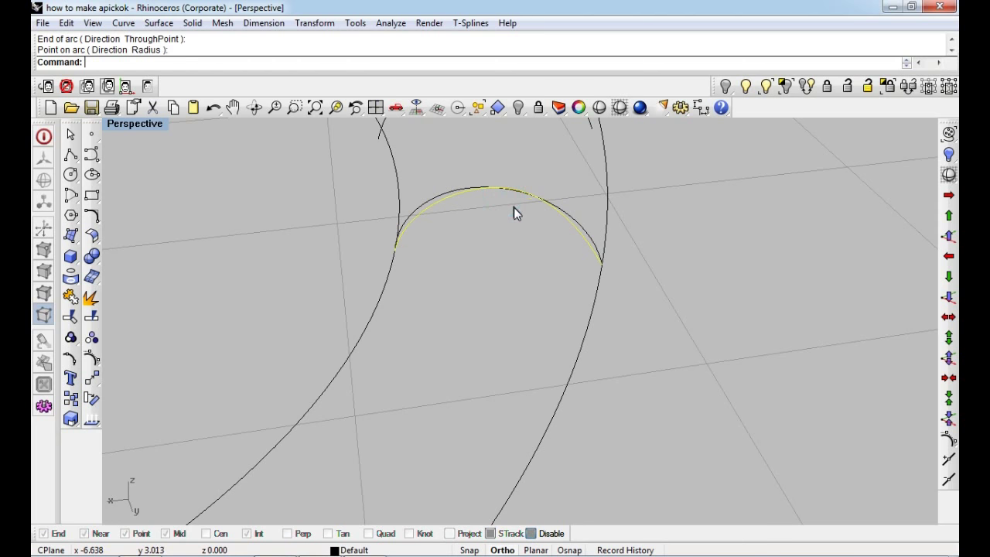
Delete the old arc and orient copies of the new arc with Copy=Yes and 3D scaling
key("Delete")
left_click(526, 194)
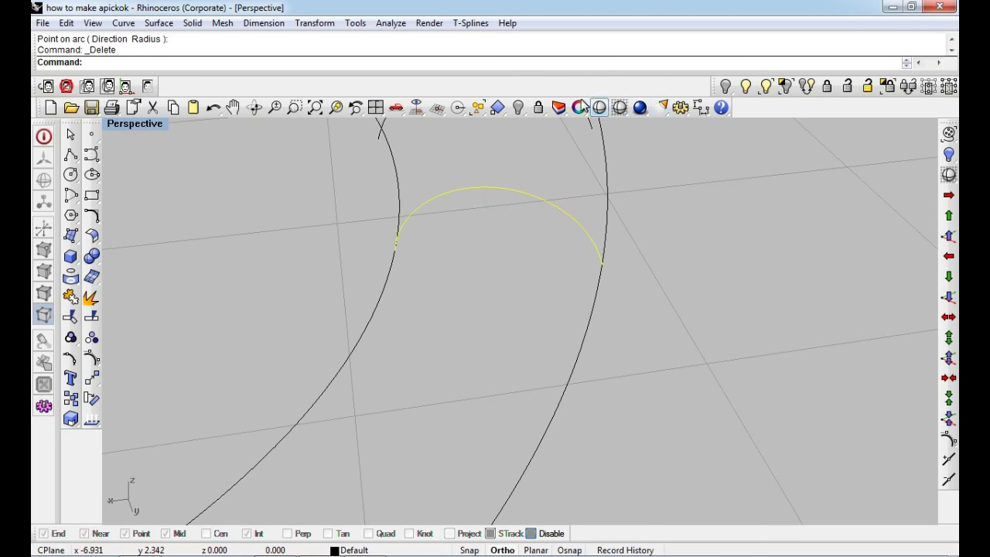
left_click(517, 107)
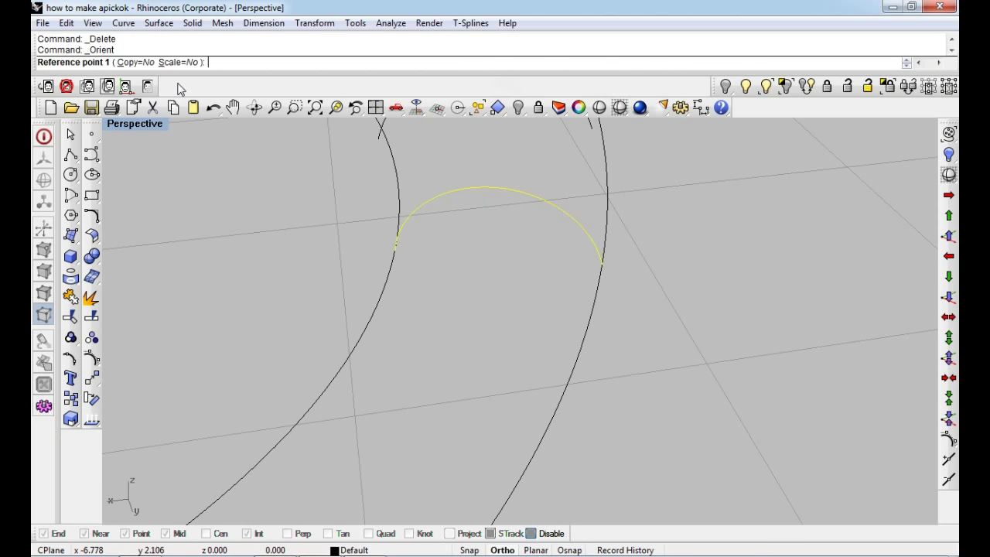
left_click(128, 62)
left_click(172, 62)
left_click(129, 62)
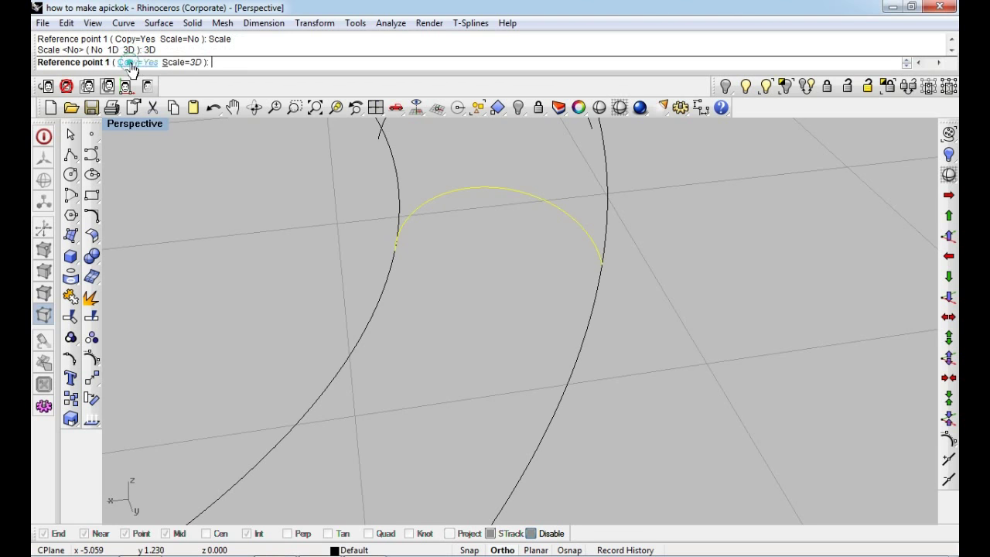
left_click(400, 254)
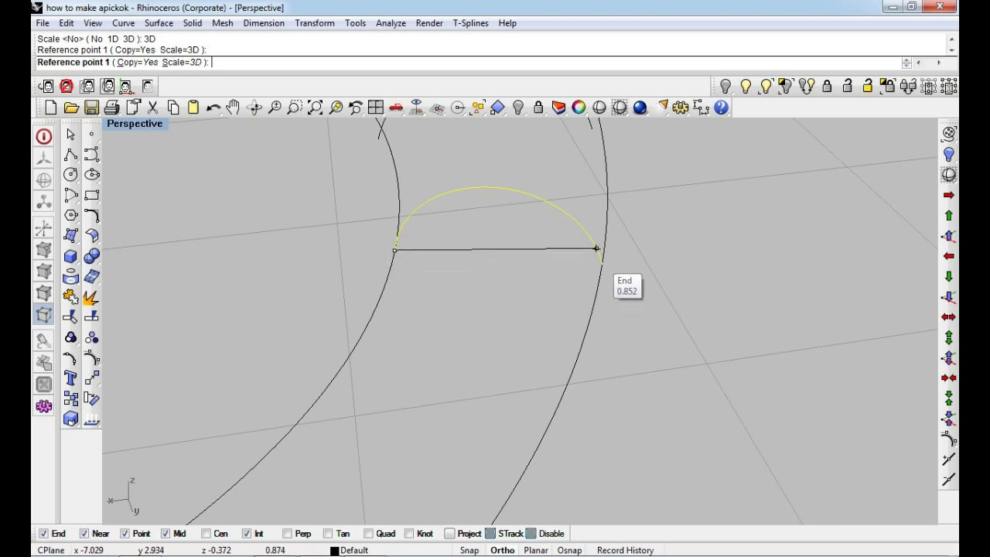
left_click(603, 266)
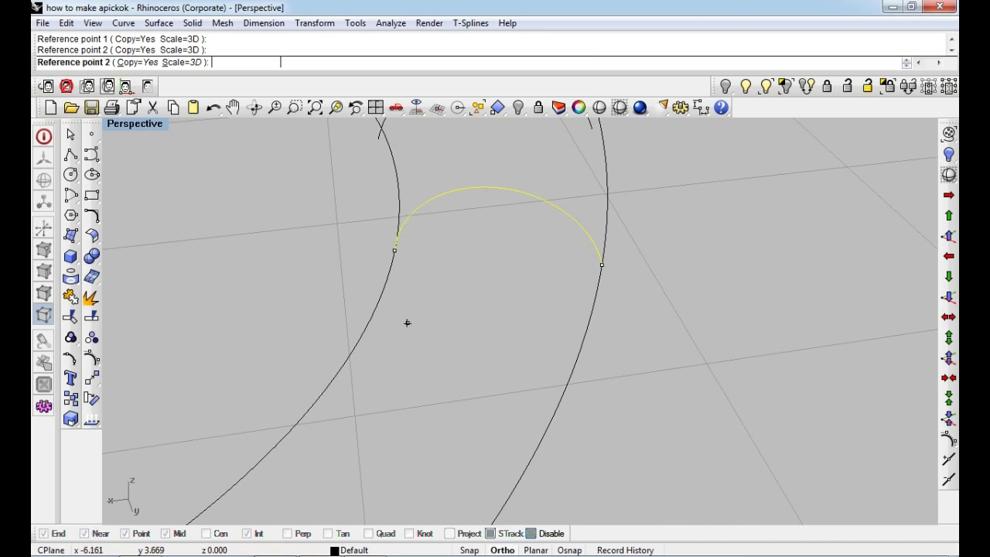
Place the first two scaled arc copies between the inner and outer spiral curves
scroll(402, 329, "down", 5)
right_click_drag(348, 370, 394, 302, "shift")
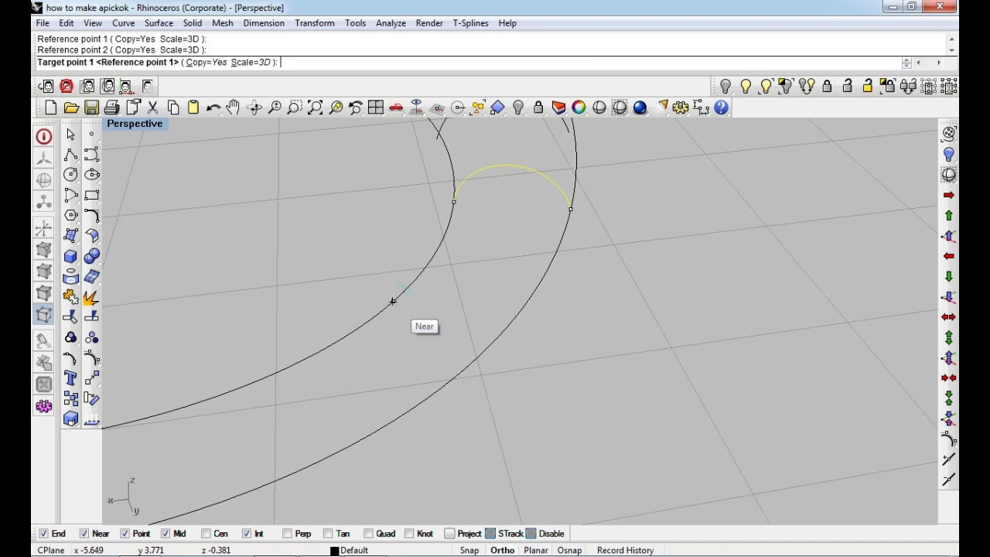
left_click(393, 301)
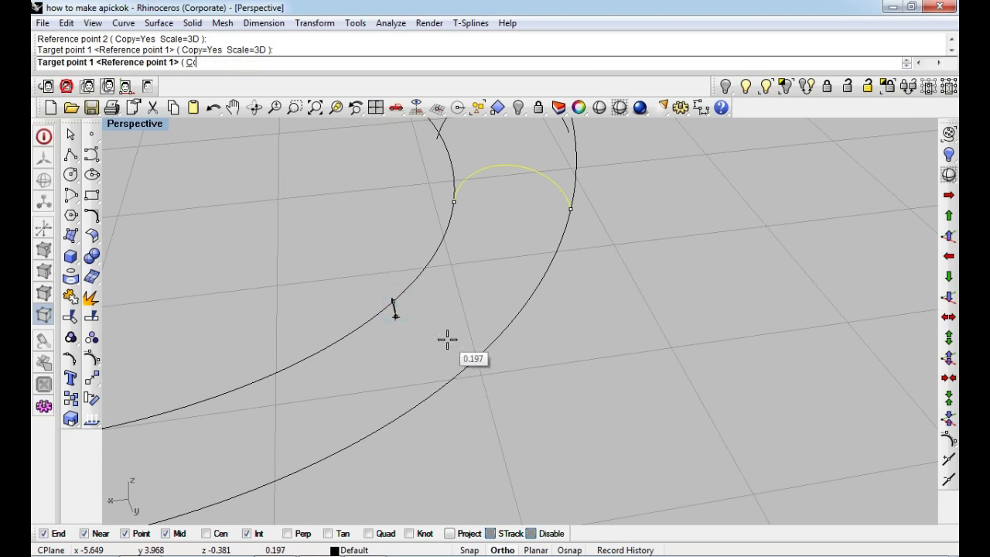
left_click(484, 354)
right_click_drag(294, 369, 512, 319, "shift")
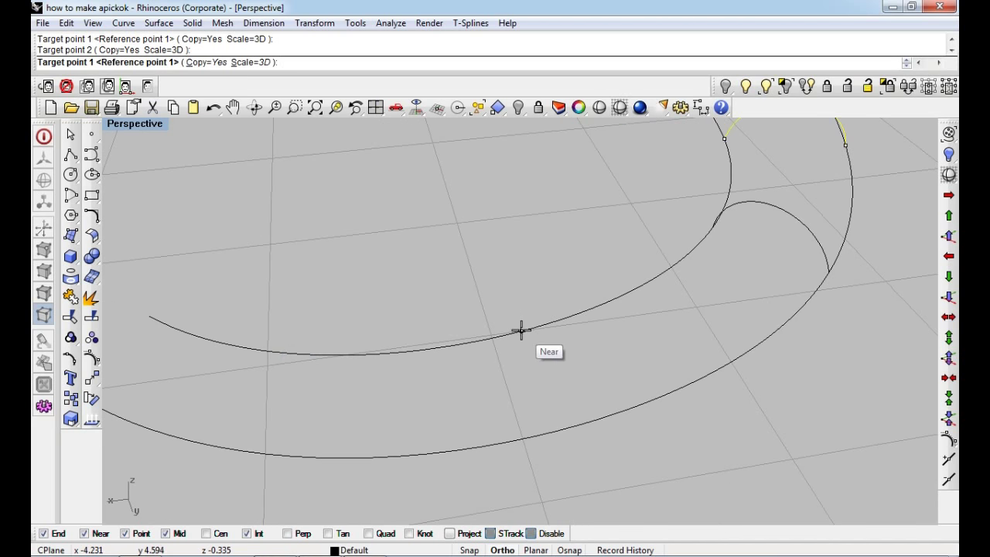
left_click(521, 331)
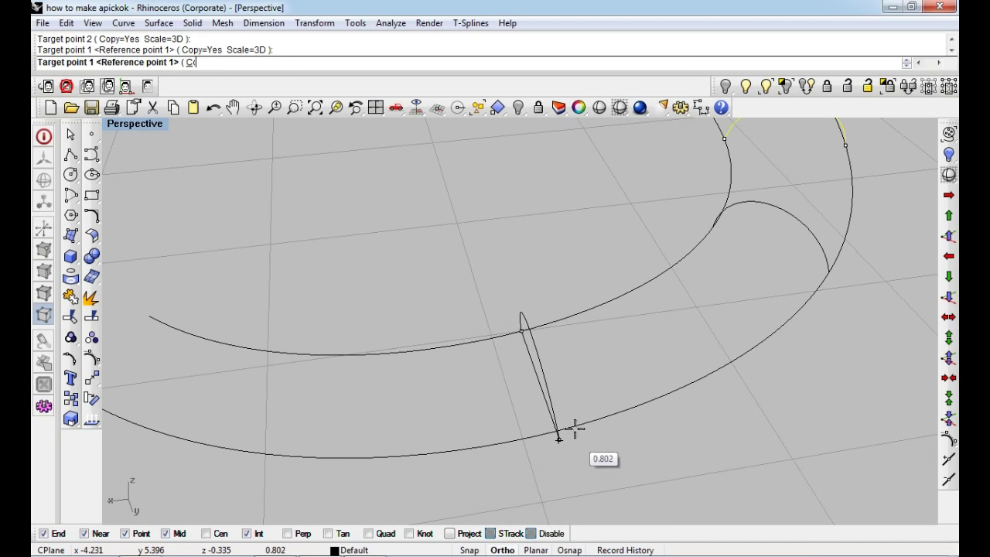
left_click(563, 427)
Place two more arc copies toward the curl's inner tip and finish
right_click_drag(567, 428, 438, 348)
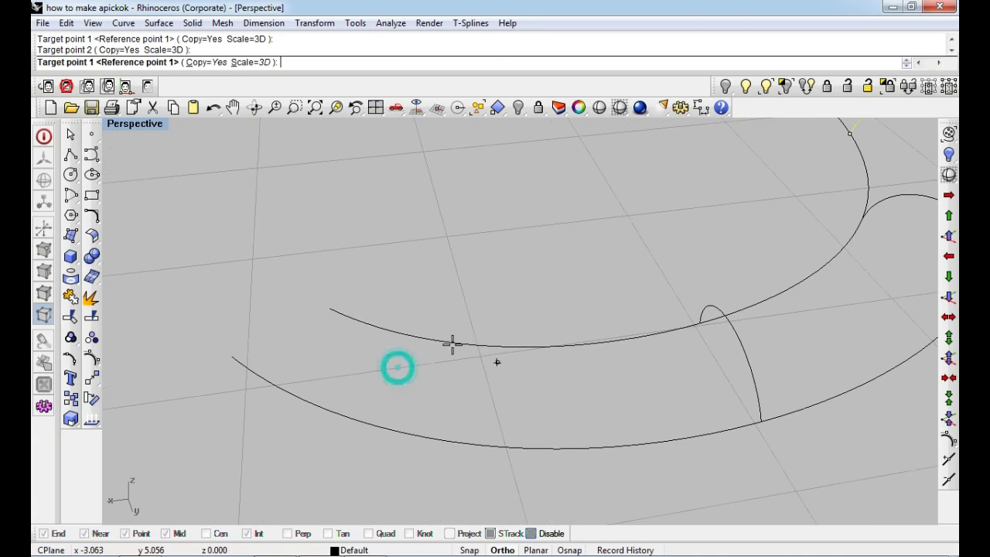
left_click(636, 343)
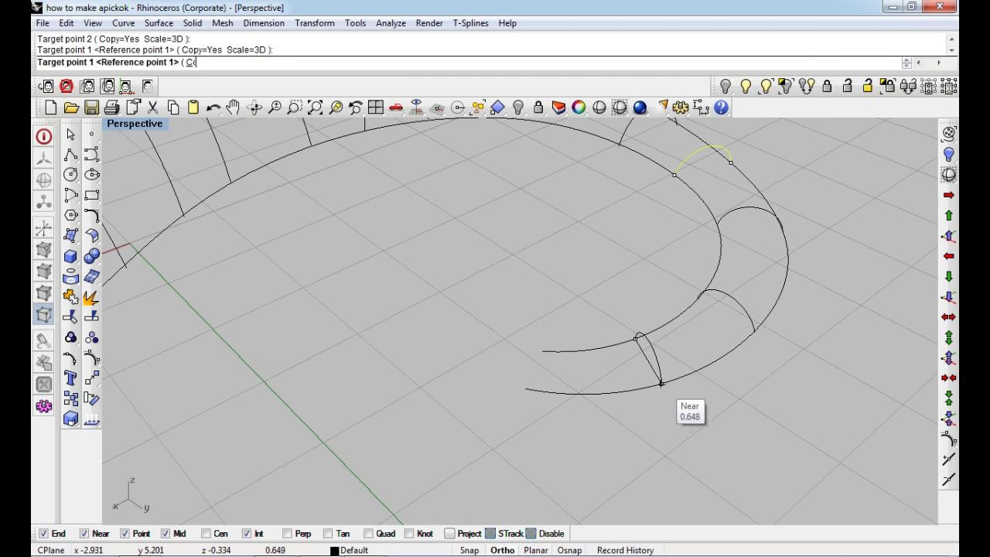
left_click(664, 383)
left_click(540, 352)
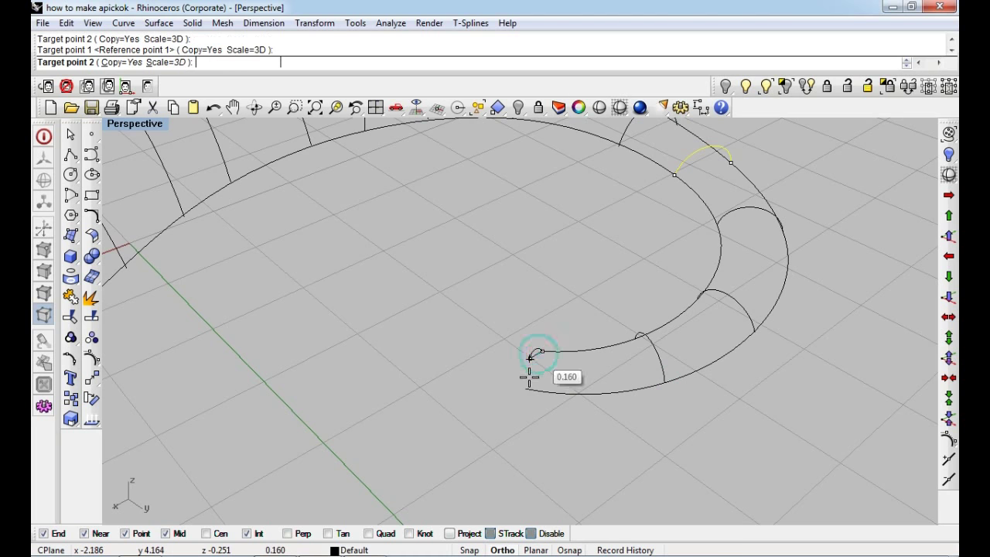
left_click(526, 393)
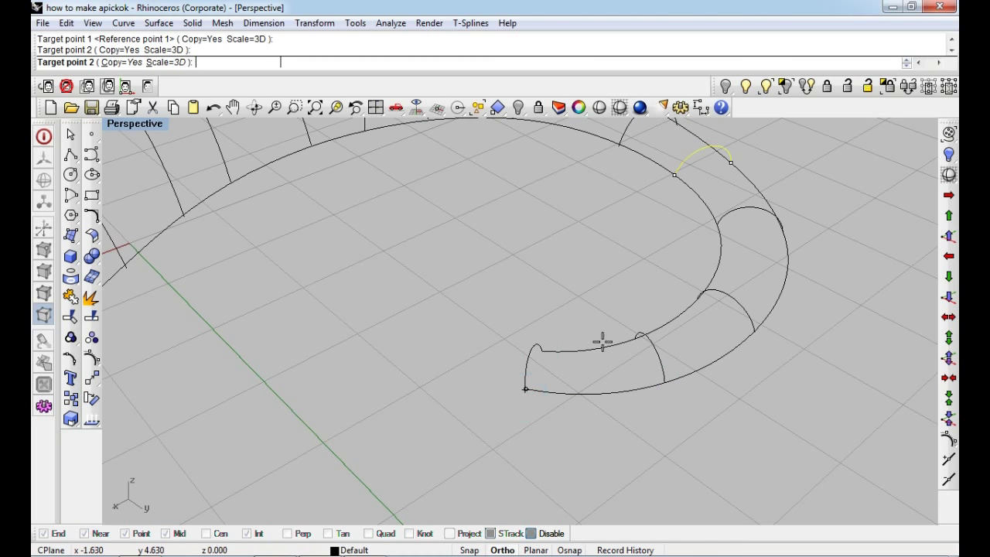
mouse_move(517, 334)
right_mouse_down()
mouse_move(595, 329)
mouse_move(578, 306)
mouse_move(724, 334)
mouse_move(471, 343)
right_mouse_up()
key("Return")
Move the rail curve's loose end point onto the arc's end
scroll(471, 342, "up", 5)
scroll(597, 309, "up", 3)
left_click(596, 301)
right_click_drag(563, 348, 475, 305)
left_click_drag(453, 266, 511, 341)
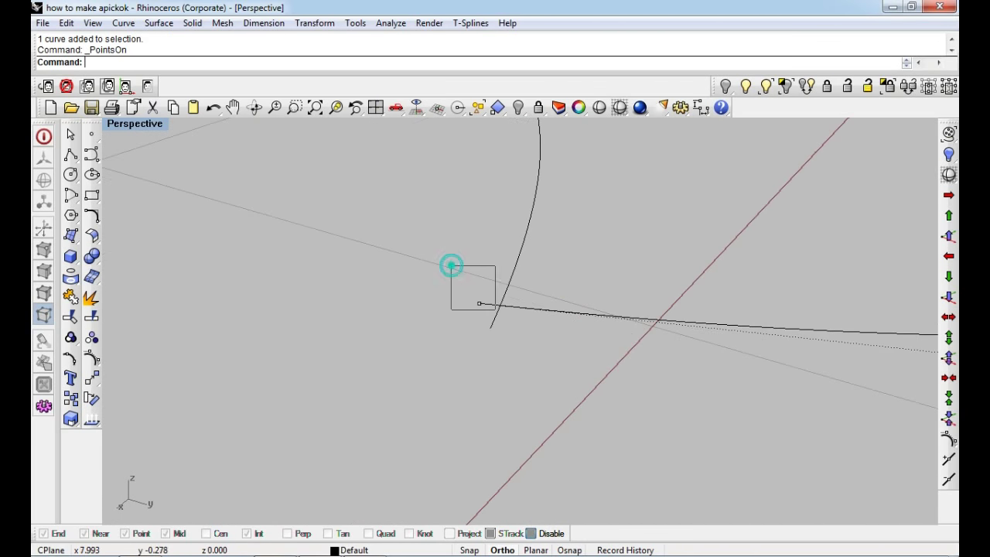
type("s")
key("Return")
left_click(476, 304)
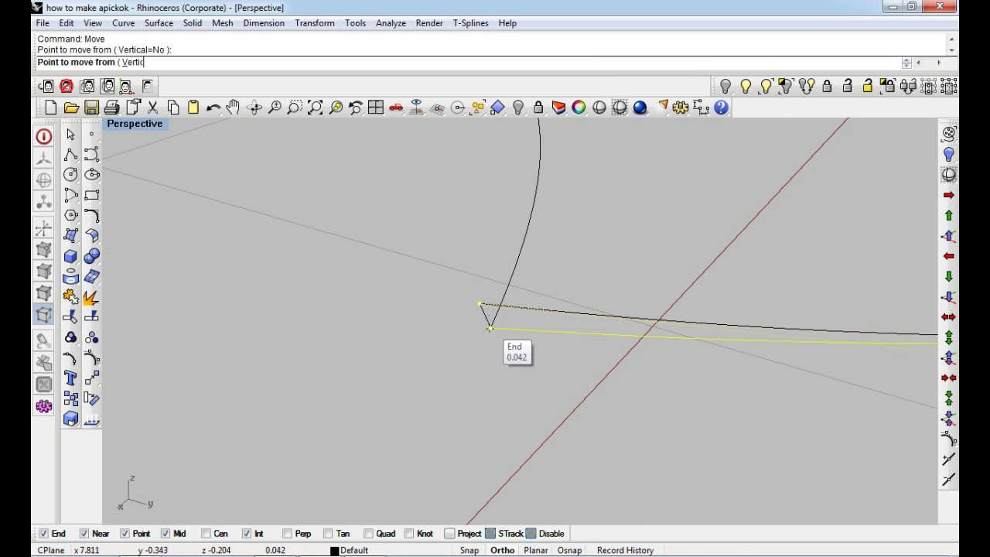
left_click(491, 327)
Window-select all twenty shell curves
scroll(503, 375, "down", 5)
mouse_move(520, 366)
right_mouse_down()
mouse_move(570, 338)
mouse_move(606, 250)
mouse_move(511, 344)
right_mouse_up()
scroll(606, 249, "up", 4)
scroll(512, 343, "down", 3)
left_click_drag(716, 159, 433, 408)
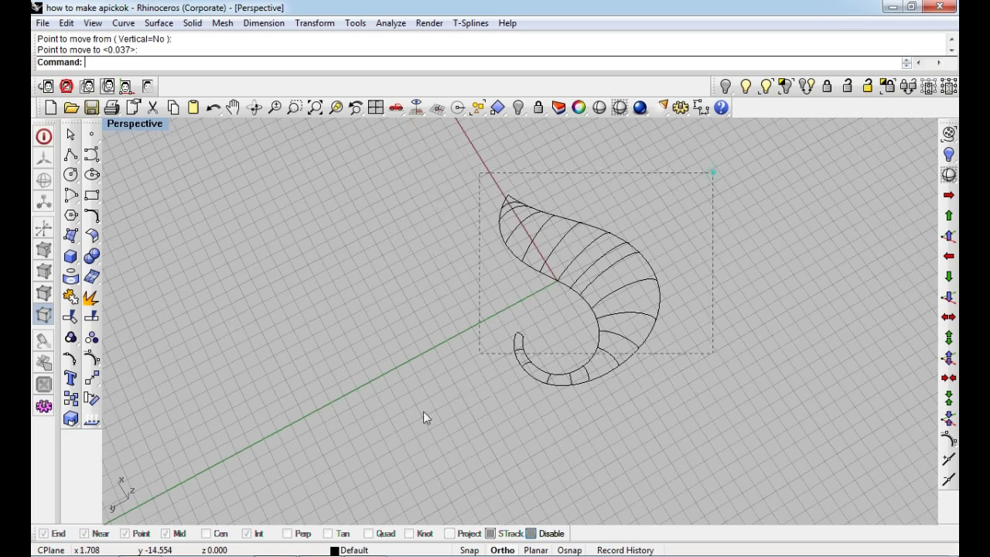
Build a network surface from the twenty selected curves
left_click(71, 235)
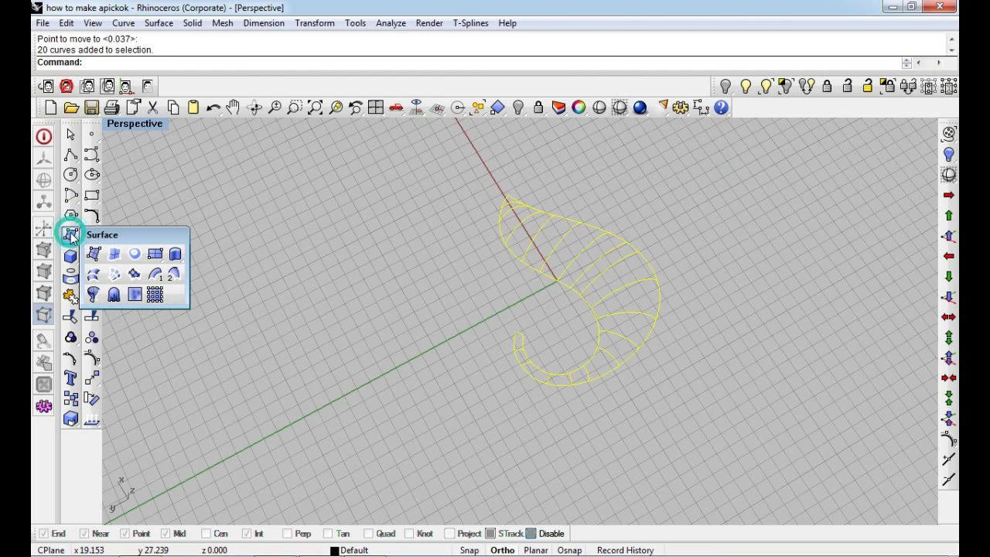
left_click(112, 276)
left_click(625, 327)
right_click_drag(632, 348, 515, 357)
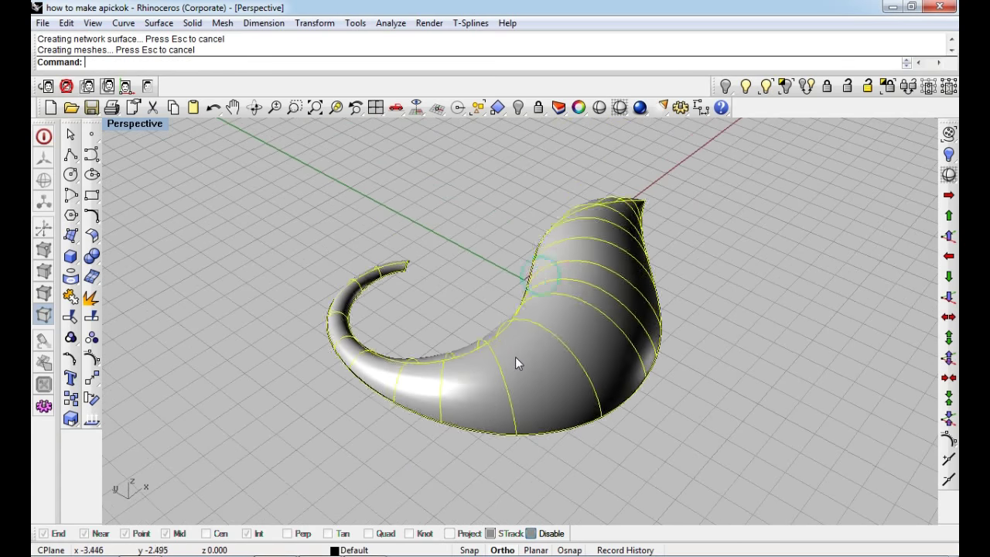
Delete the leftover curves and show only the new surface with the red body
key("Delete")
left_click(573, 362)
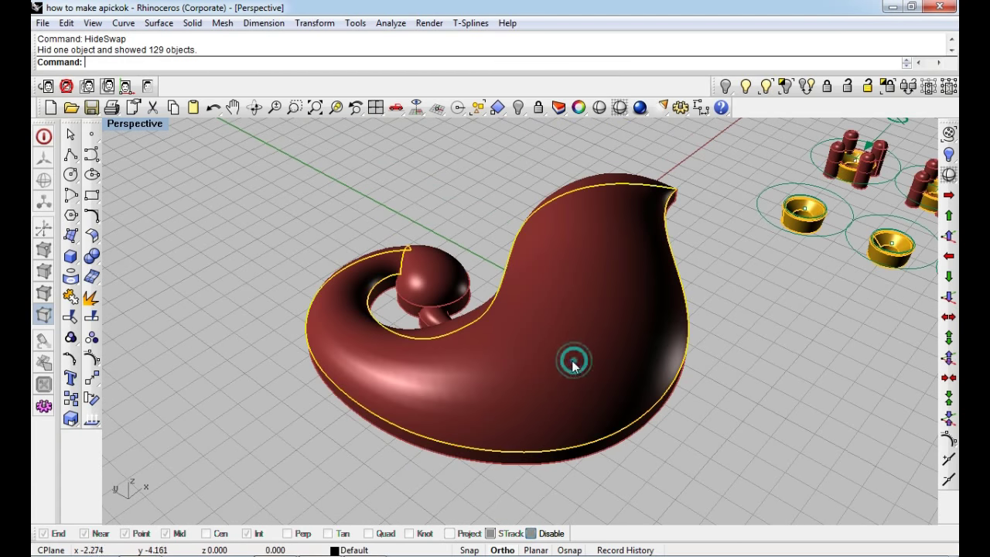
key("Return")
right_click_drag(592, 393, 559, 400)
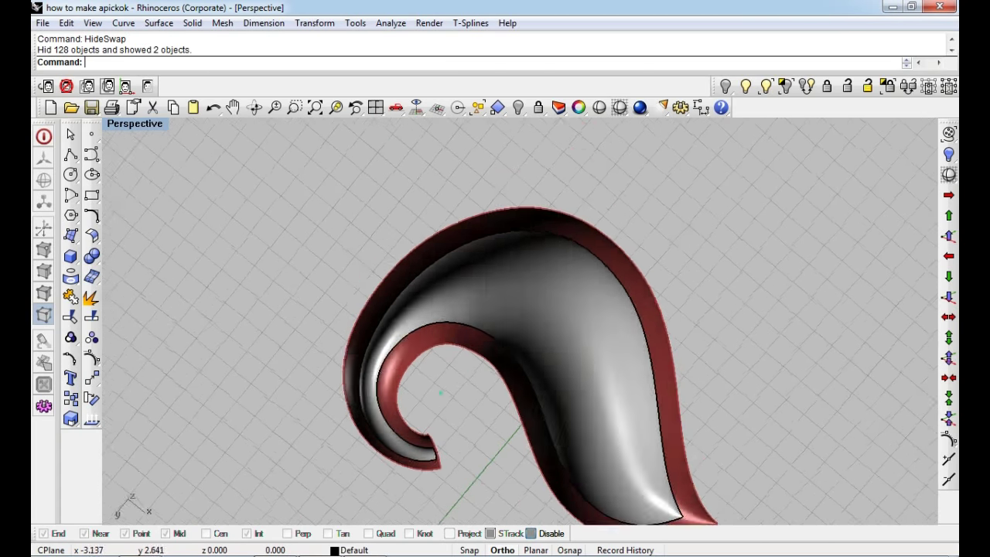
Duplicate the selected surfaces' border curves with DupBorder
scroll(410, 404, "up", 5)
scroll(451, 316, "up", 4)
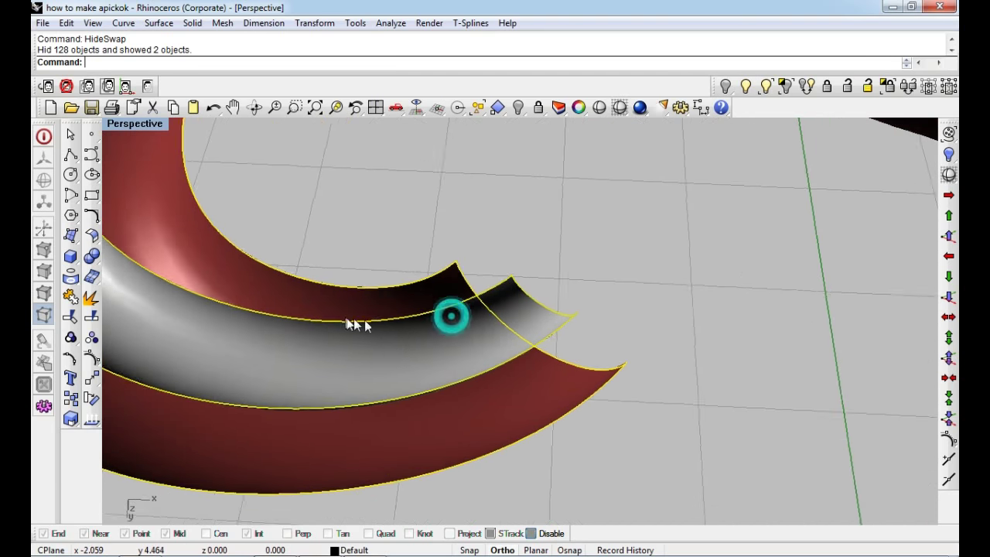
type("dupBorder")
key("Return")
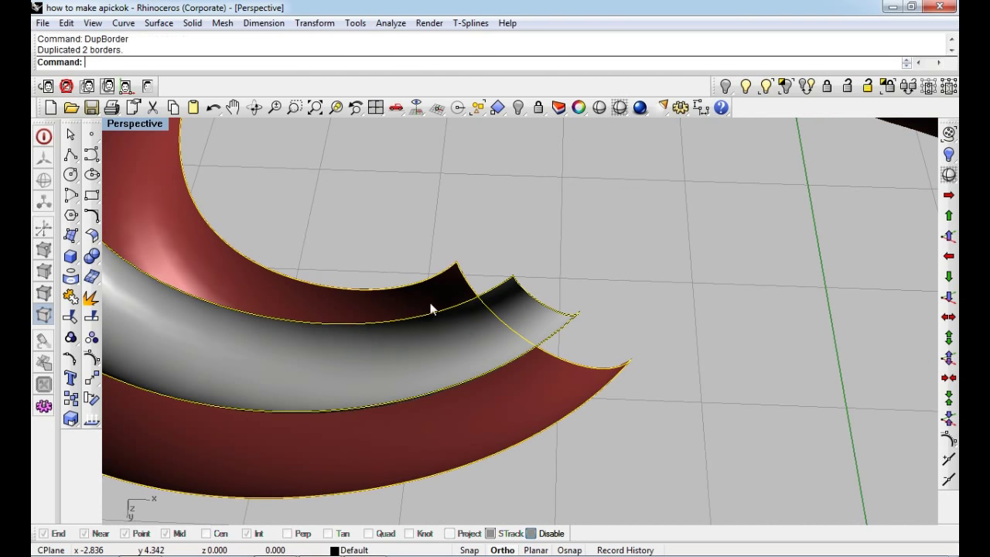
Draw a curve connecting the surface tip to the other tip corner
left_click(91, 154)
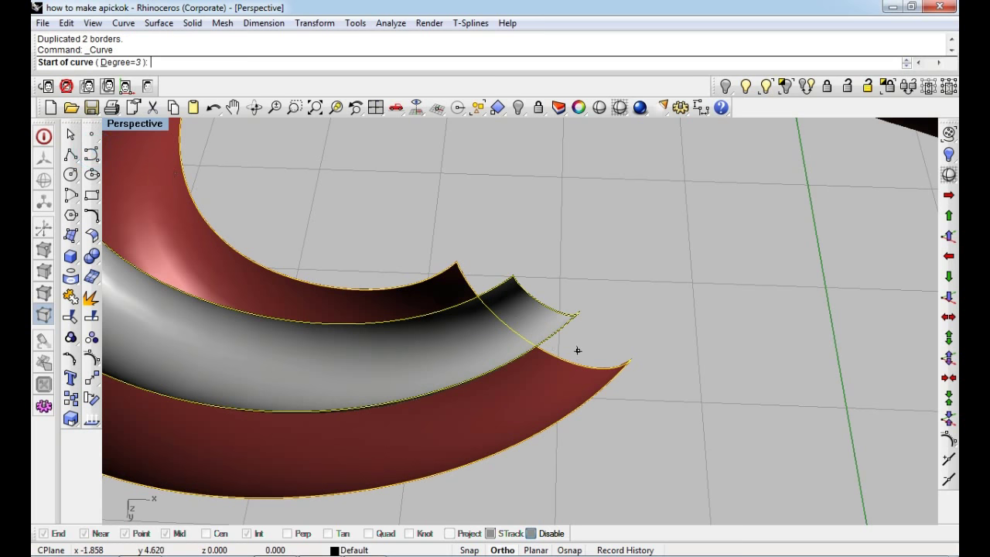
left_click(580, 315)
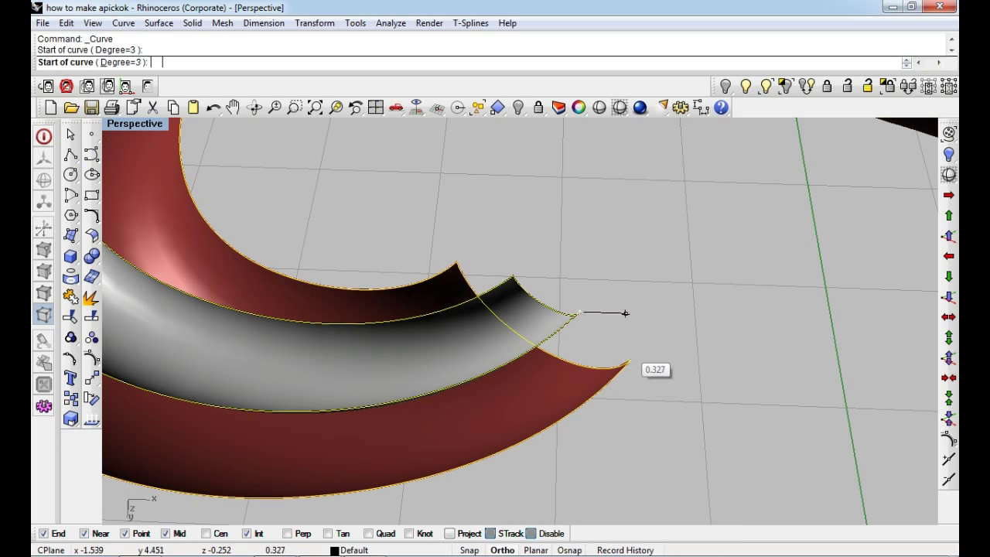
left_click(629, 357)
right_click(616, 347)
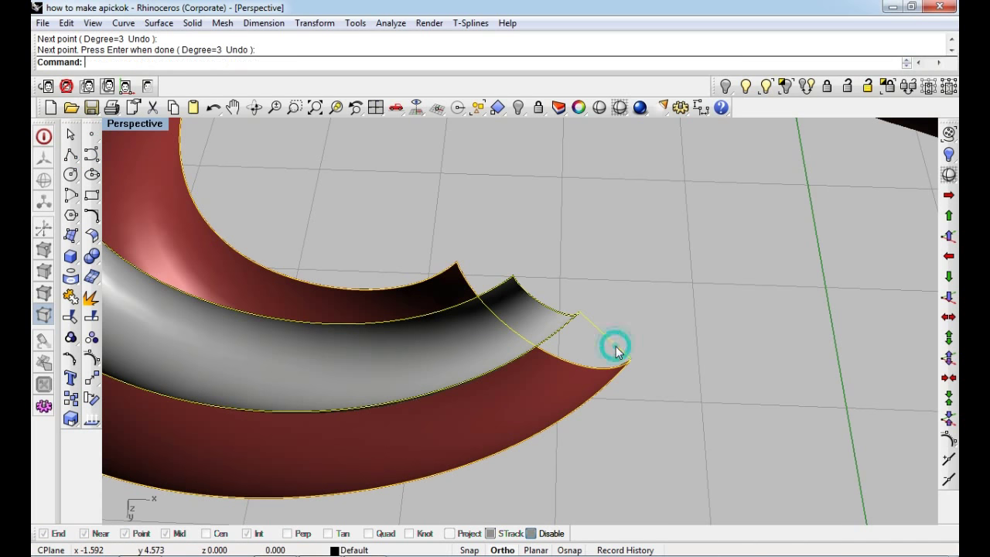
type("C")
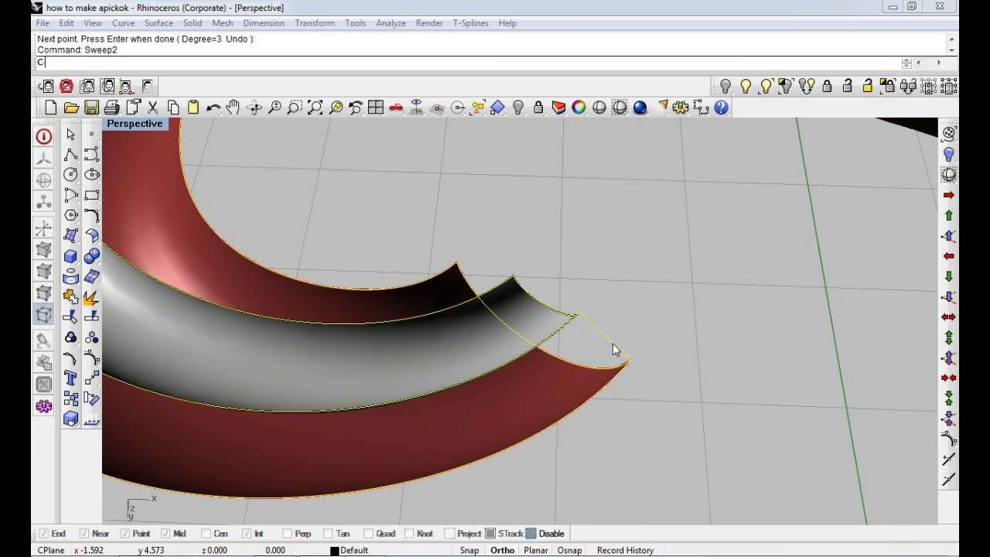
key("BackSpace")
scroll(572, 310, "up", 3)
scroll(565, 305, "down", 3)
right_click_drag(564, 305, 554, 286)
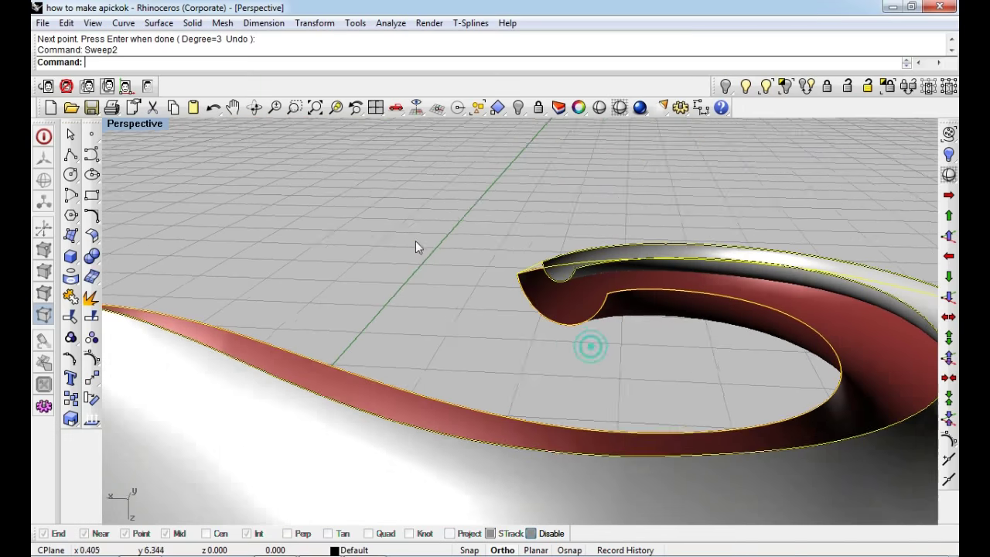
Finish picking the rails and cross-section to open the Sweep 2 Rail Options
type("C")
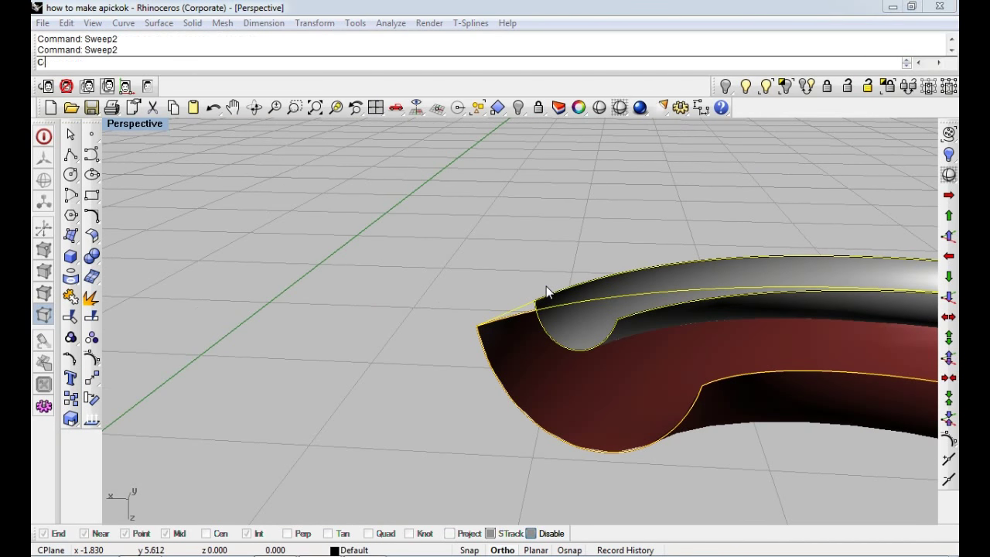
key("Return")
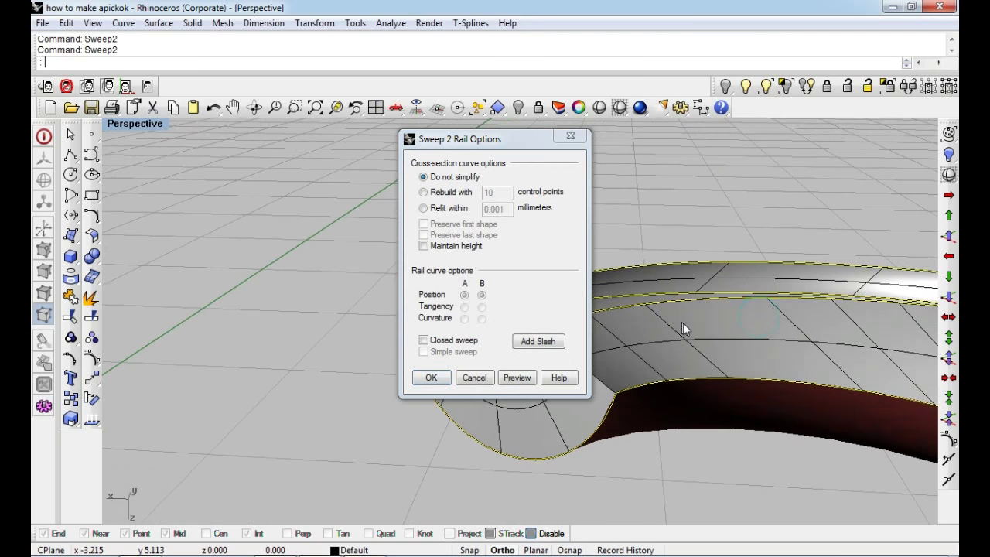
scroll(683, 323, "down", 3)
right_click_drag(683, 323, 536, 347)
Add two slashes between the rails and build the swept side wall
left_click(536, 342)
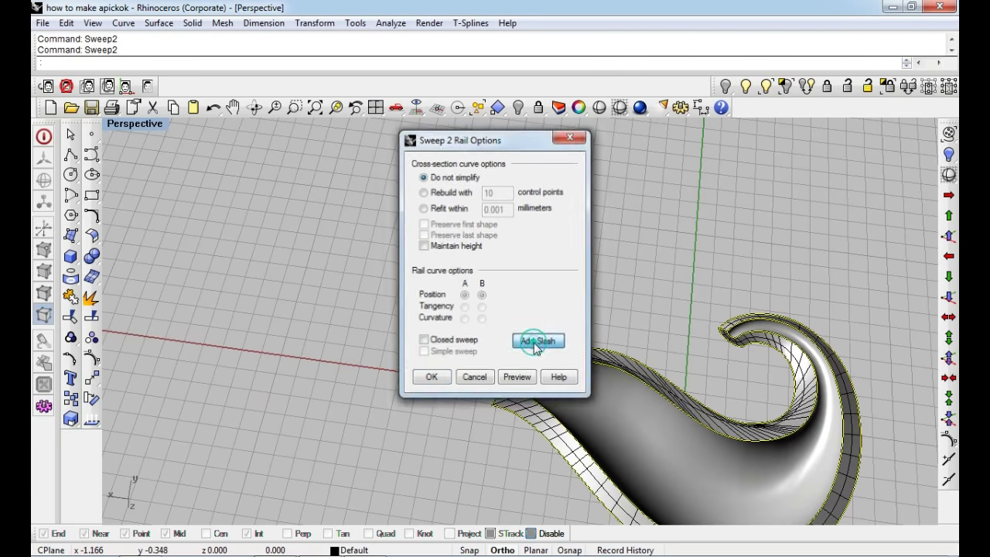
scroll(762, 405, "up", 2)
left_click(681, 419)
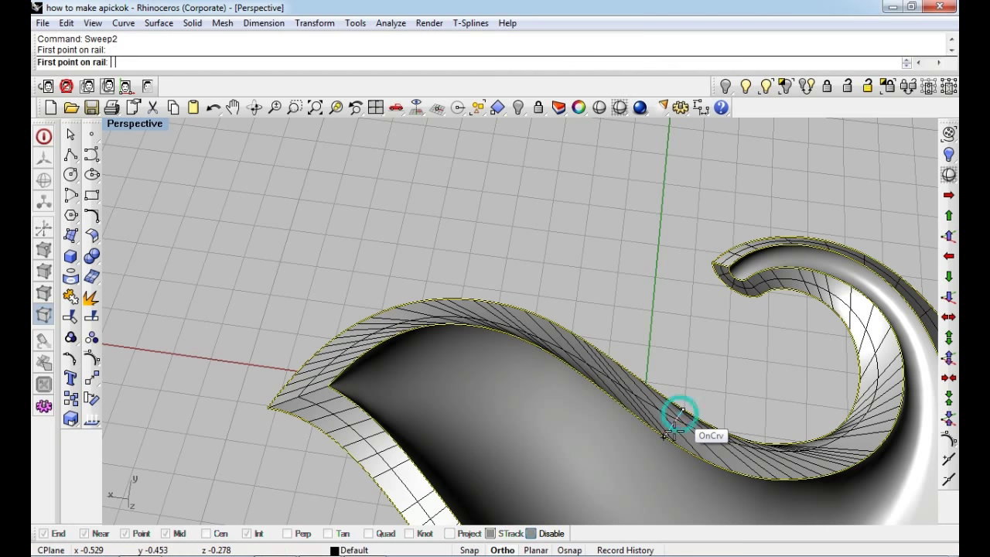
left_click(670, 440)
left_click(669, 439)
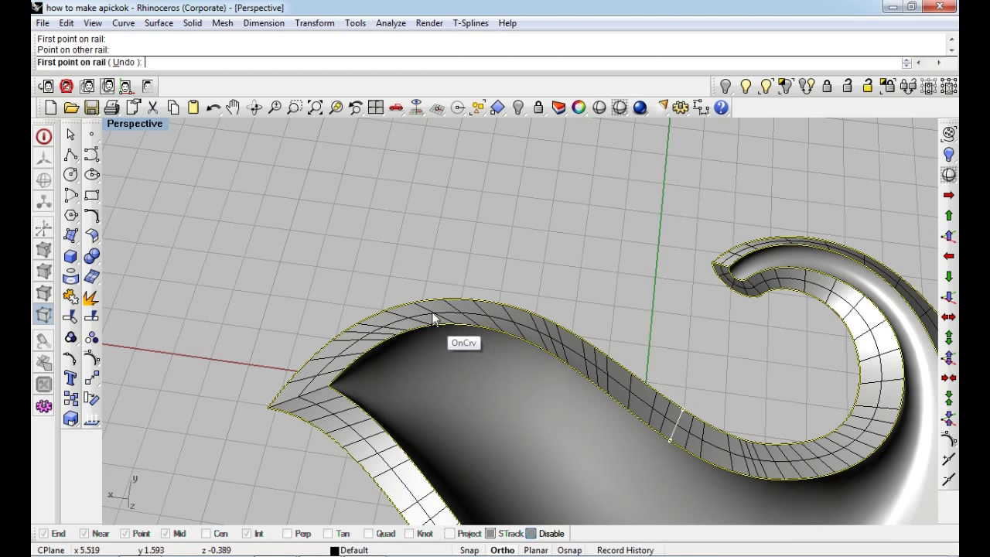
left_click(425, 301)
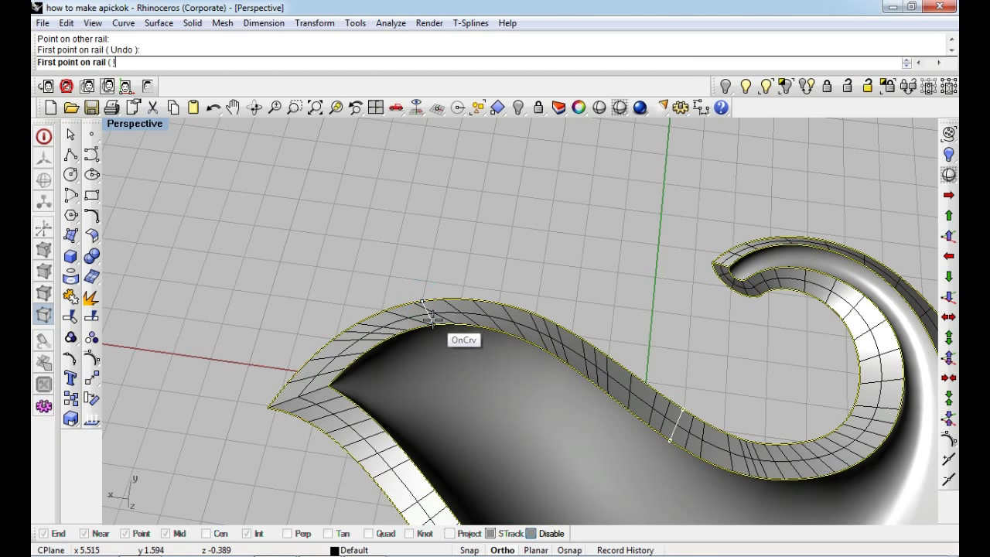
left_click(433, 326)
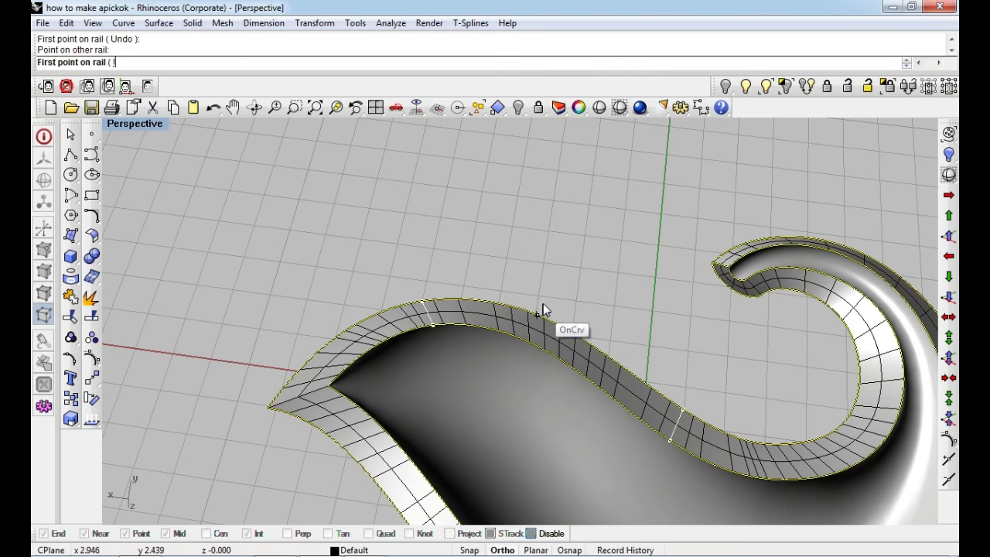
key("Return")
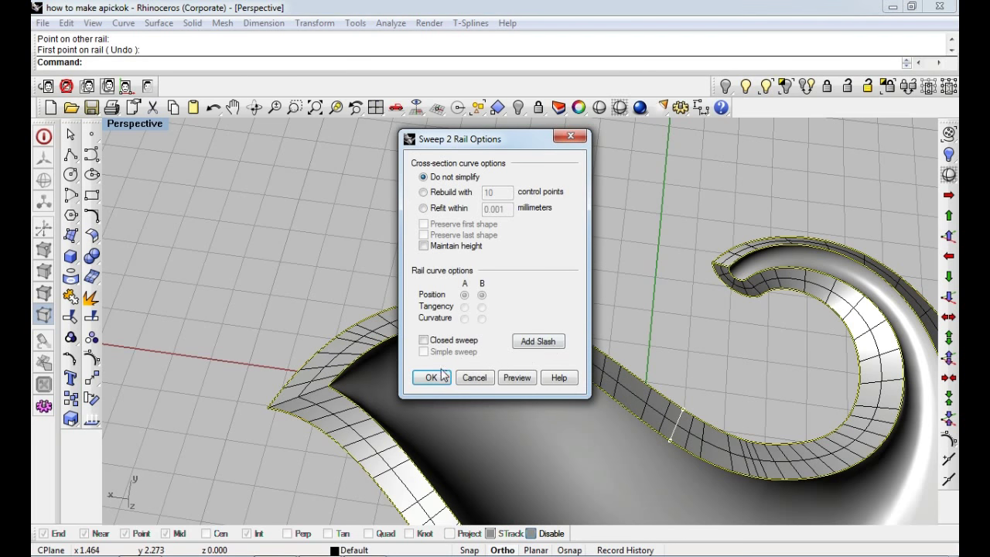
left_click(441, 377)
Crossing-select all pendant pieces and join them into one polysurface
scroll(428, 235, "down", 3)
scroll(491, 260, "down", 2)
left_click_drag(769, 188, 477, 431)
left_click(69, 296)
left_click(69, 296)
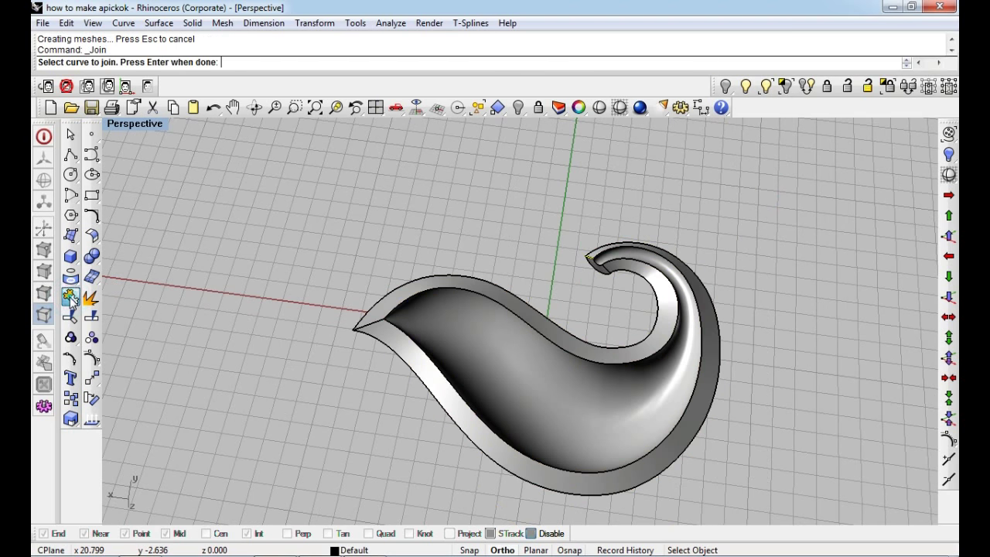
Hide the joined pendant body
key("Escape")
left_click(524, 337)
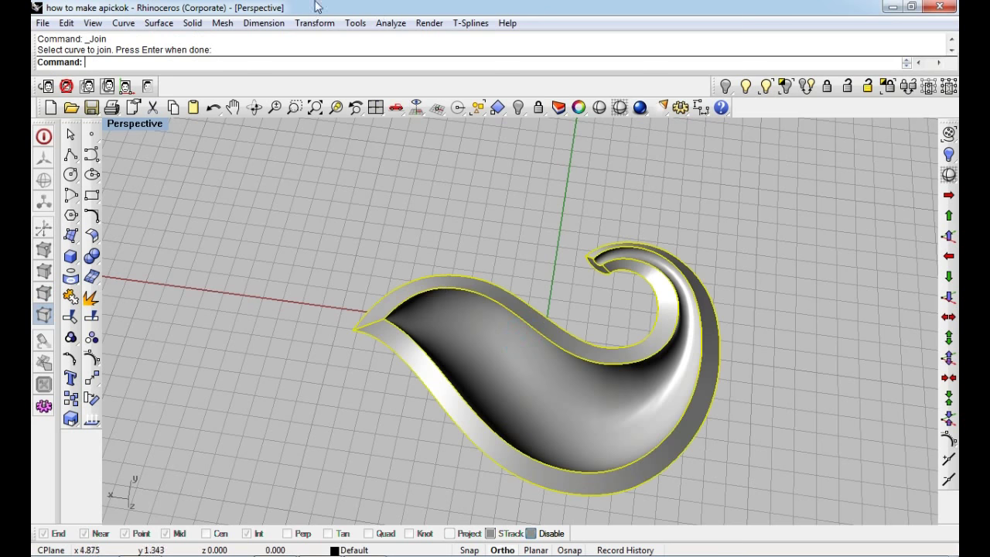
key("ctrl+h")
Bring up the shaded pick model and maximize the Top viewport
mouse_move(489, 277)
right_mouse_down()
mouse_move(597, 314)
mouse_move(301, 290)
mouse_move(471, 224)
mouse_move(482, 210)
right_mouse_up()
left_click(457, 255)
scroll(457, 255, "down", 3)
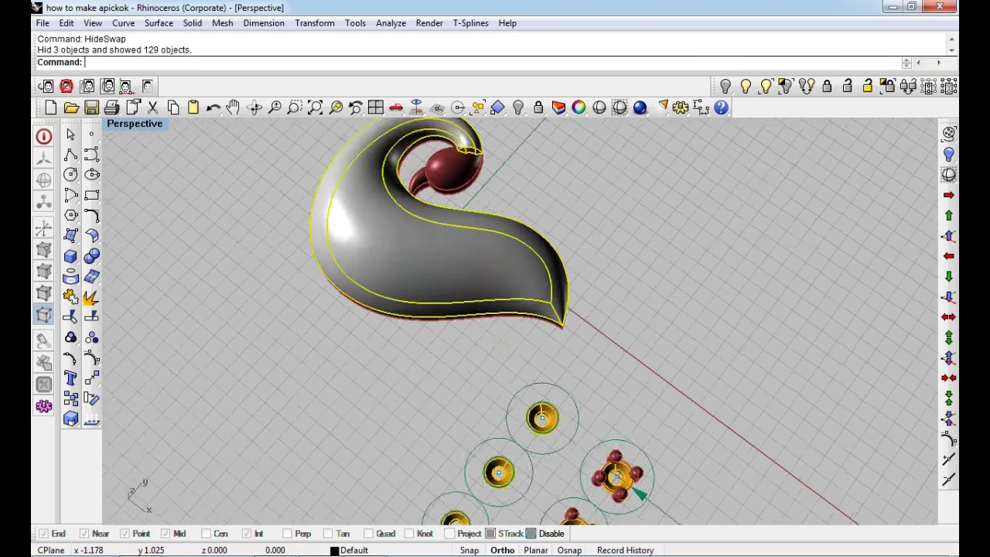
scroll(448, 314, "up", 5)
mouse_move(448, 314)
right_mouse_down()
mouse_move(494, 291)
mouse_move(459, 353)
right_mouse_up()
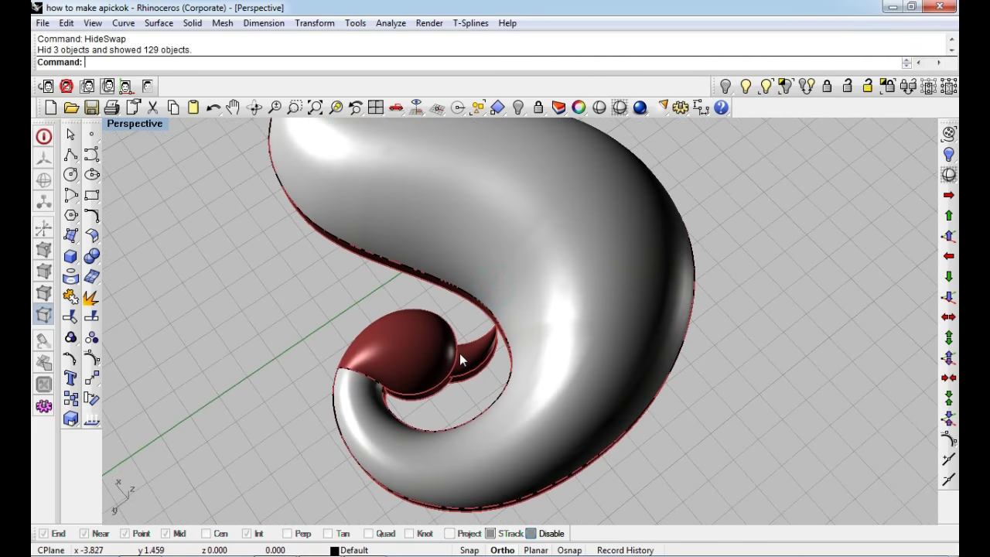
key("ctrl+m")
scroll(507, 230, "up", 2)
scroll(507, 231, "up", 2)
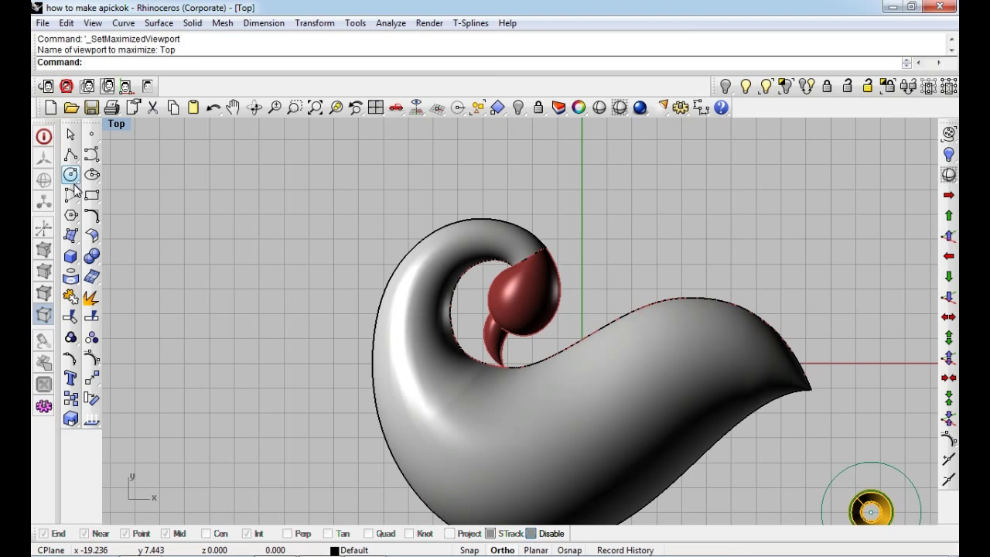
Draw a short polyline over the hook and hide it
left_click(70, 155)
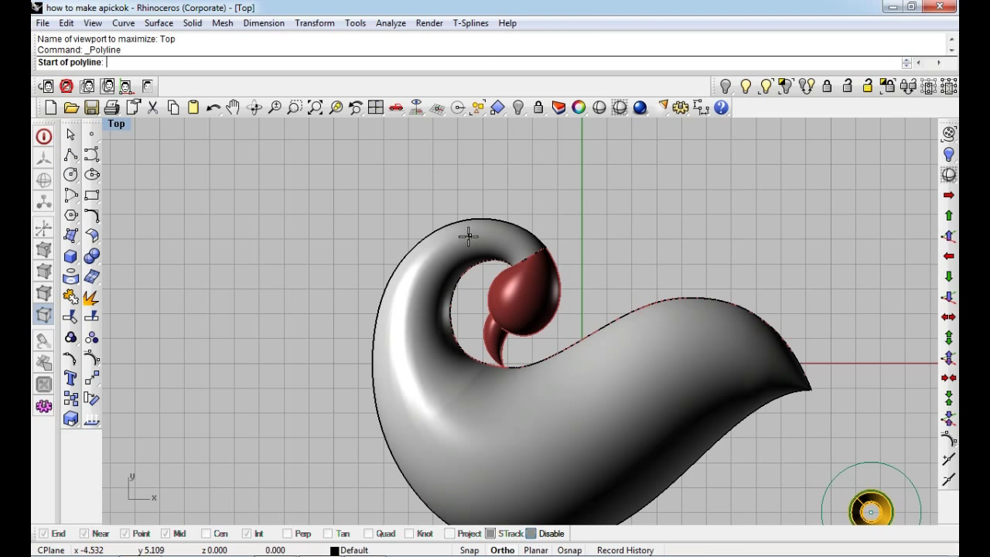
left_click(409, 201)
scroll(476, 284, "up", 1)
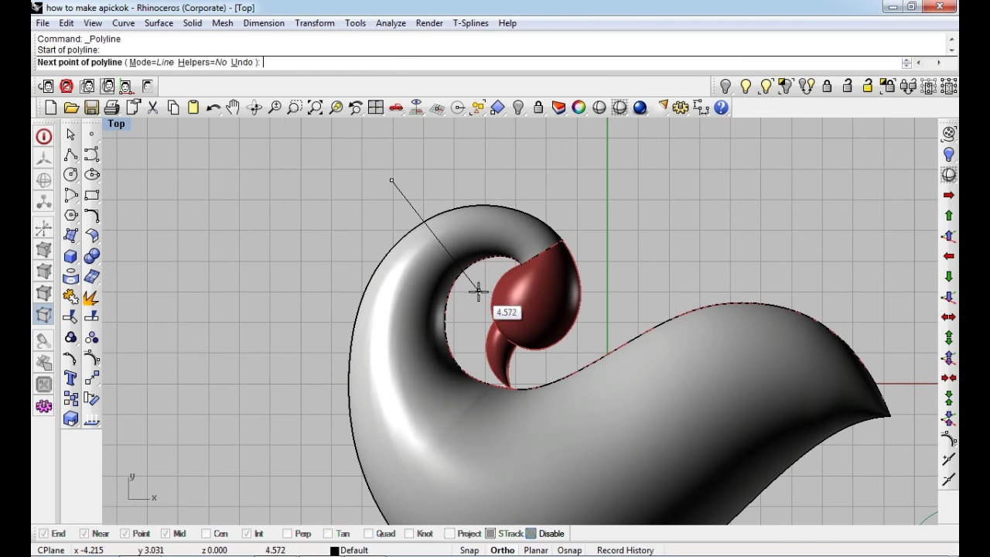
left_click(478, 290)
key("Return")
left_click(397, 190)
scroll(435, 242, "down", 2)
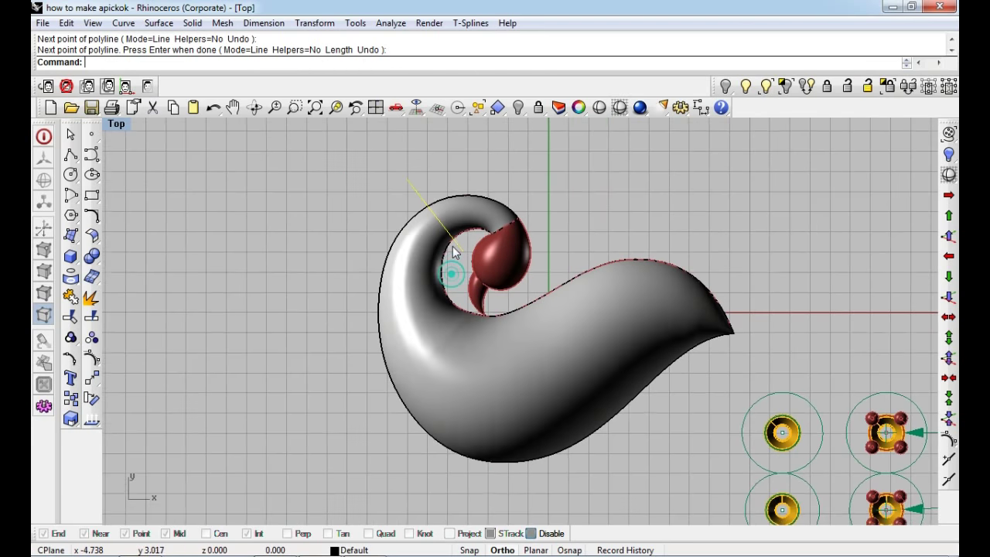
key("ctrl+h")
Extract the pick's top surface and isolate it
left_click(425, 255)
key("Escape")
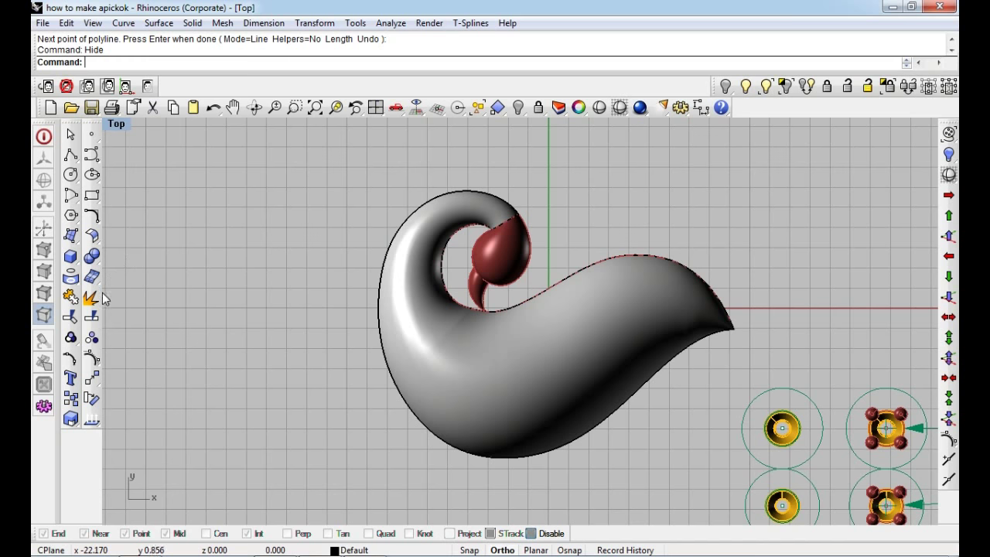
right_click(93, 296)
left_click(529, 353)
key("Return")
key("ctrl+shift+h")
Undo the isolation and extraction, restoring the full-size Perspective view
key("ctrl+z")
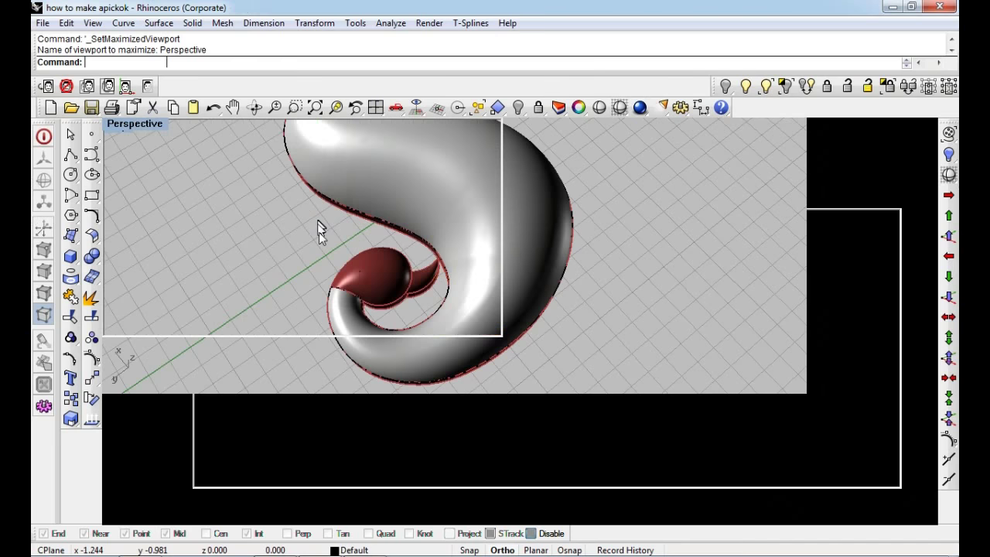
key("ctrl+z")
left_click(628, 280)
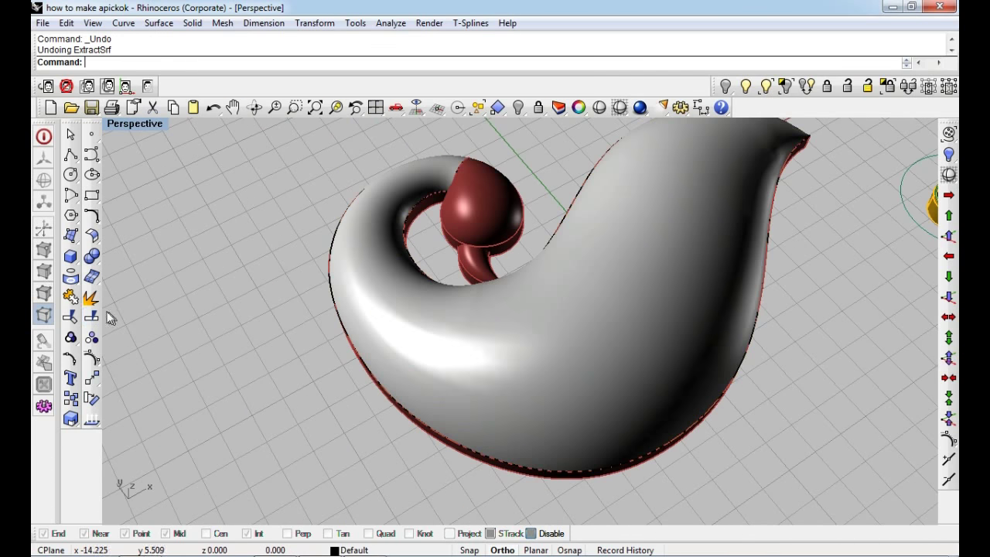
left_click(92, 299)
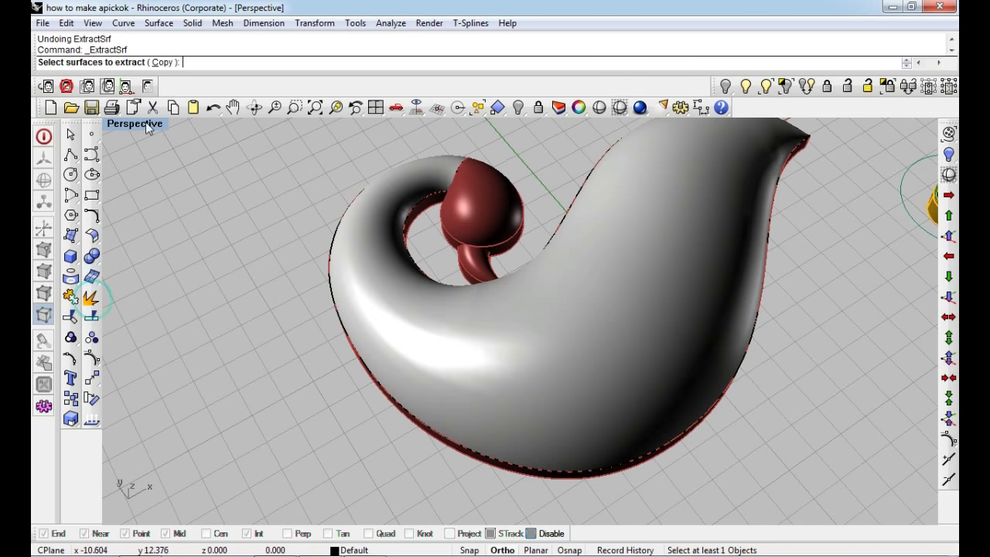
Extract a copy of the top surface with Copy=Yes and isolate it
left_click(163, 62)
left_click(546, 395)
key("Return")
key("ctrl+h")
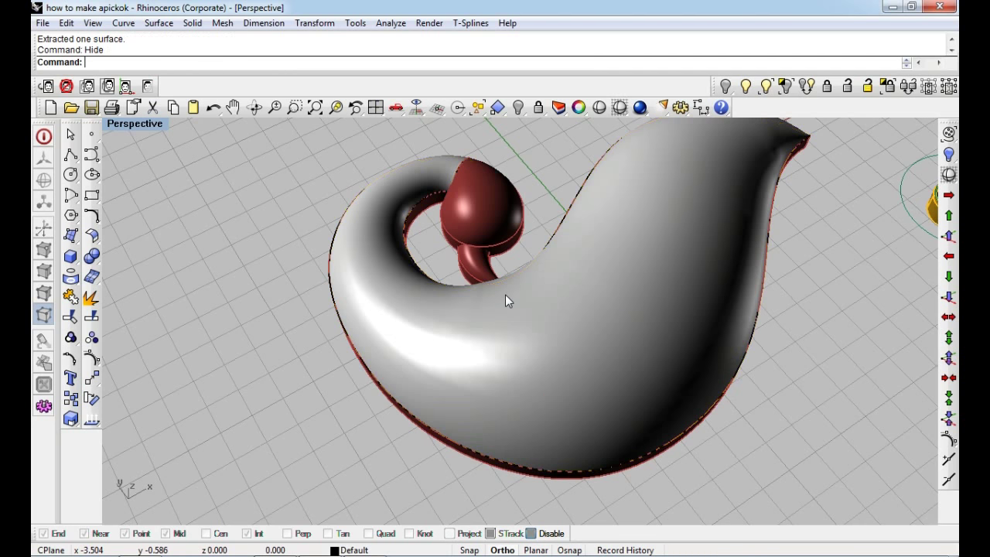
key("ctrl+shift+h")
right_click_drag(520, 320, 520, 345)
key("ctrl+shift+h")
key("ctrl+shift+h")
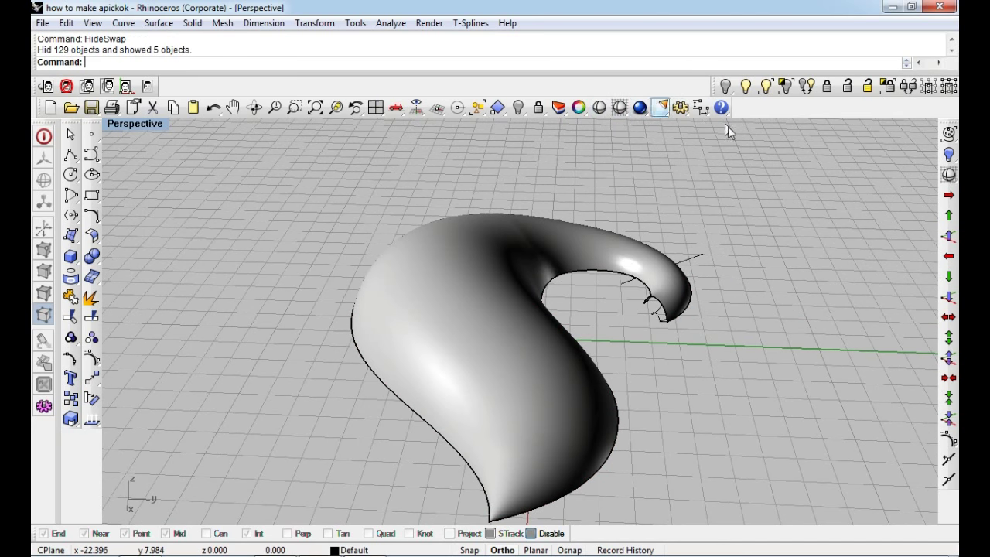
left_click(807, 87)
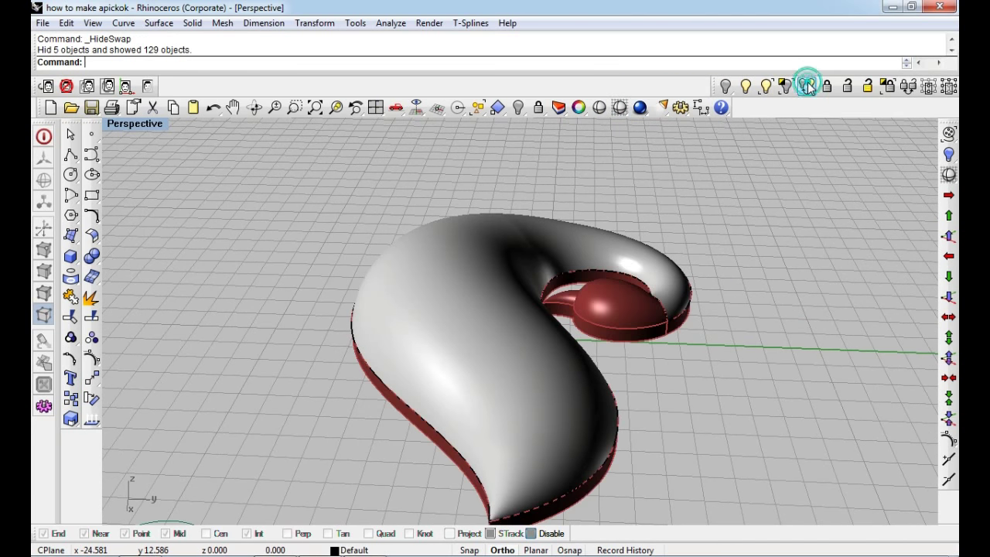
left_click(807, 86)
Window-select and delete the leftover surface and four curves
mouse_move(538, 255)
right_mouse_down()
mouse_move(674, 336)
mouse_move(627, 353)
mouse_move(510, 340)
mouse_move(691, 215)
right_mouse_up()
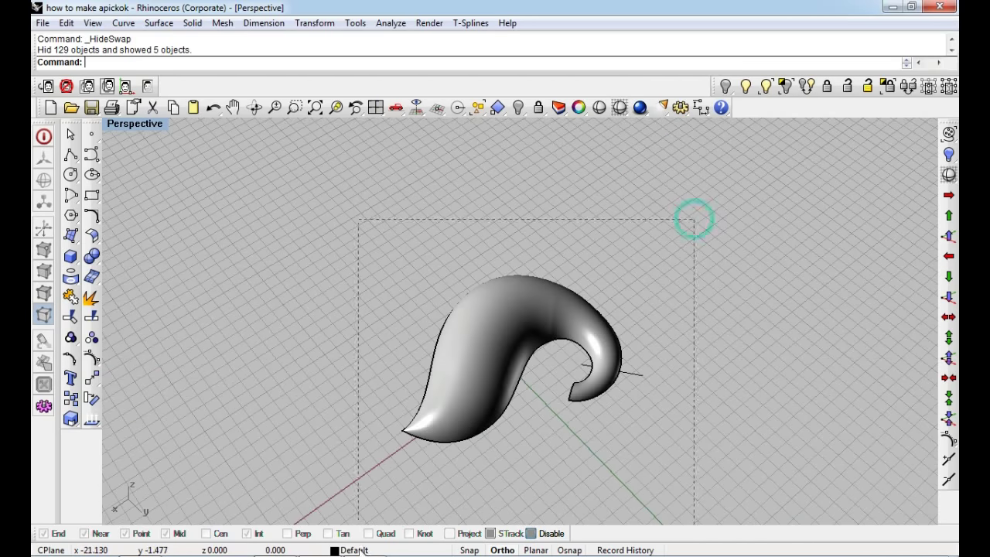
left_click_drag(691, 215, 478, 387)
left_click(477, 369)
key("Delete")
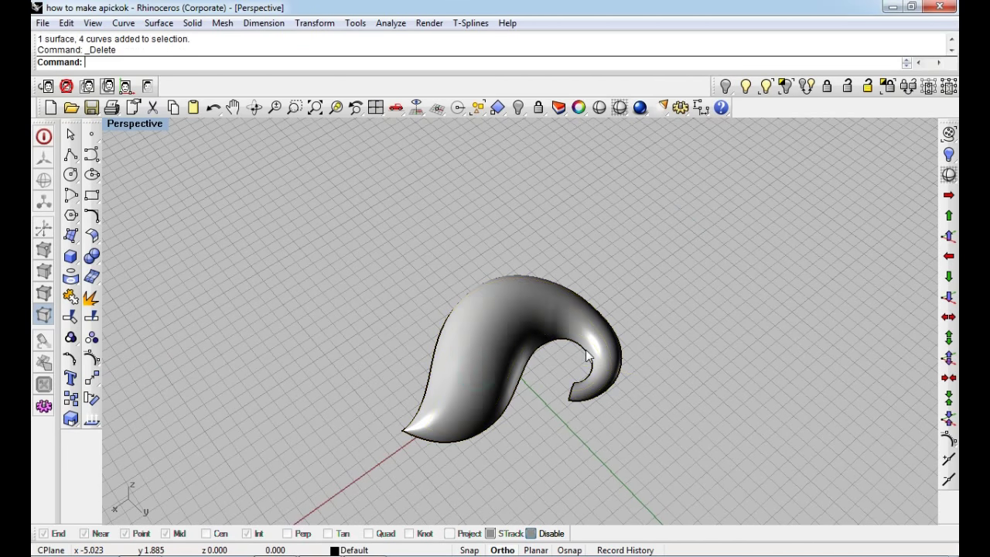
scroll(585, 350, "up", 5)
Duplicate the koru surface's boundary edges with DupEdge
type("dupedge")
key("Return")
left_click(559, 334)
left_click(613, 421)
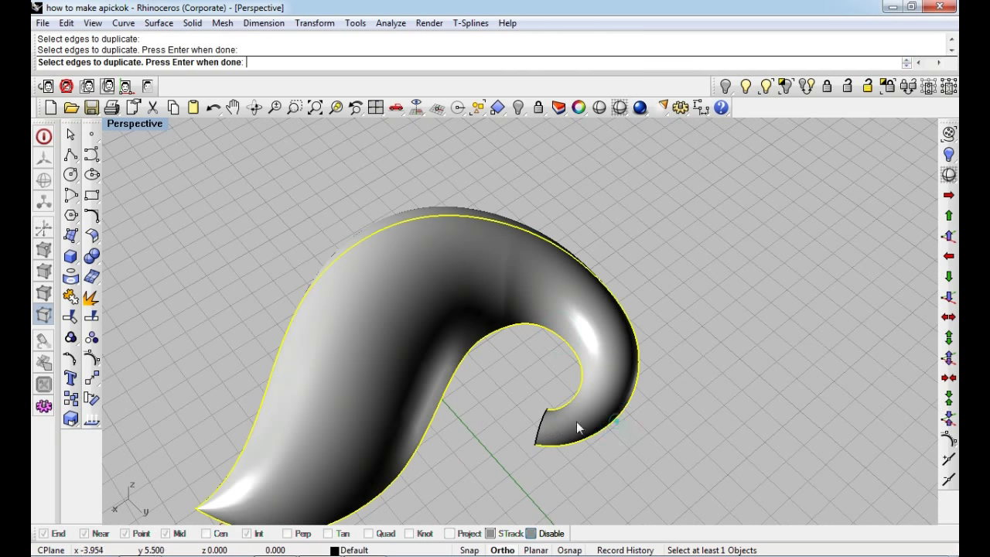
key("Return")
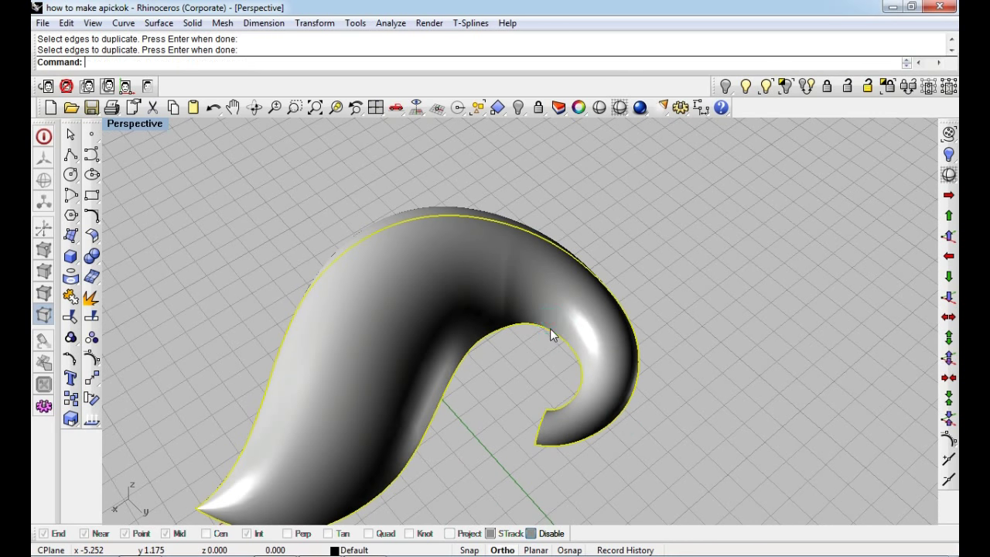
Split the duplicated inner edge curve at a point near the tip
left_click(543, 331)
right_click_drag(371, 429, 429, 348, "shift")
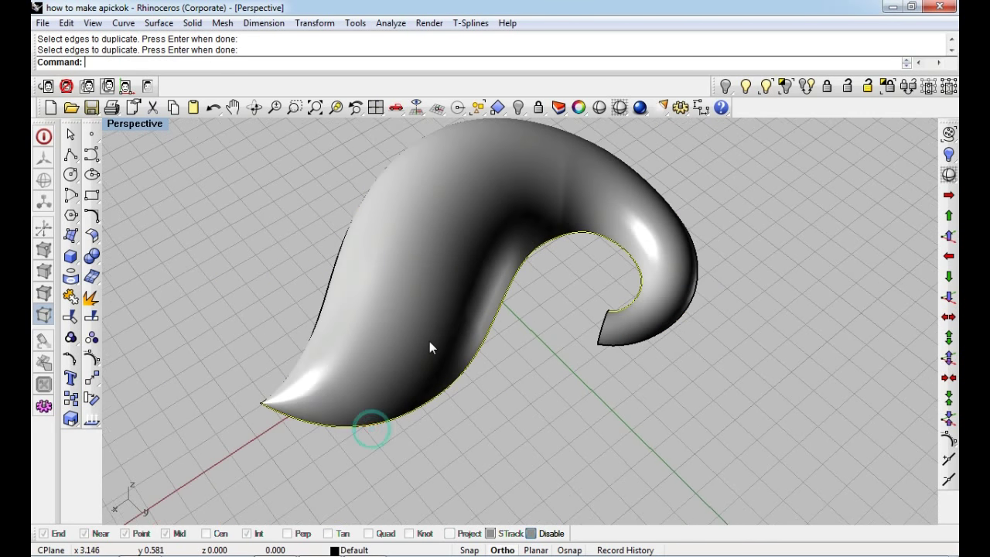
type("split")
key("Return")
type("p")
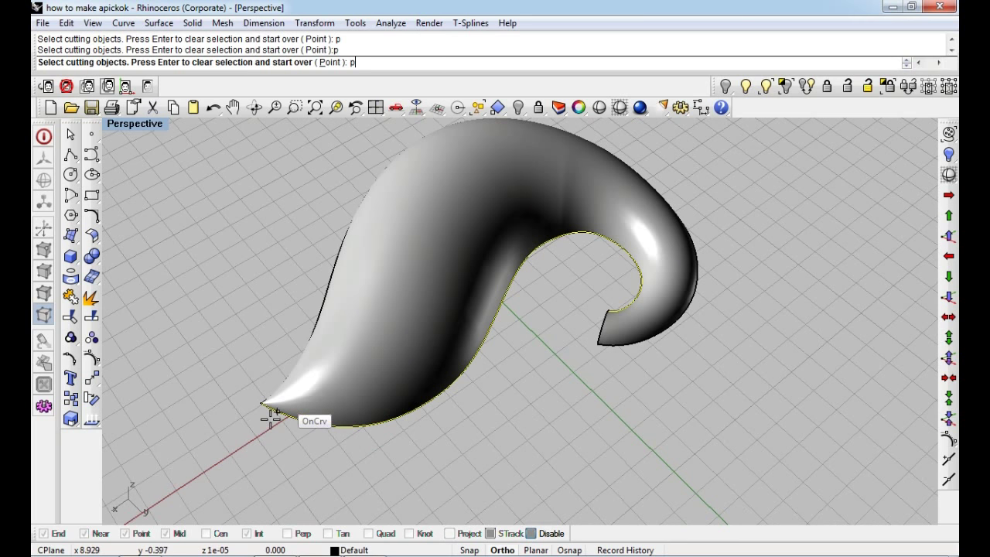
key("Return")
left_click(274, 419)
key("Return")
left_click(291, 420)
Offset the curve on the surface, flipped inward, at distance 0.4
type("OffsetCrvOnSrf")
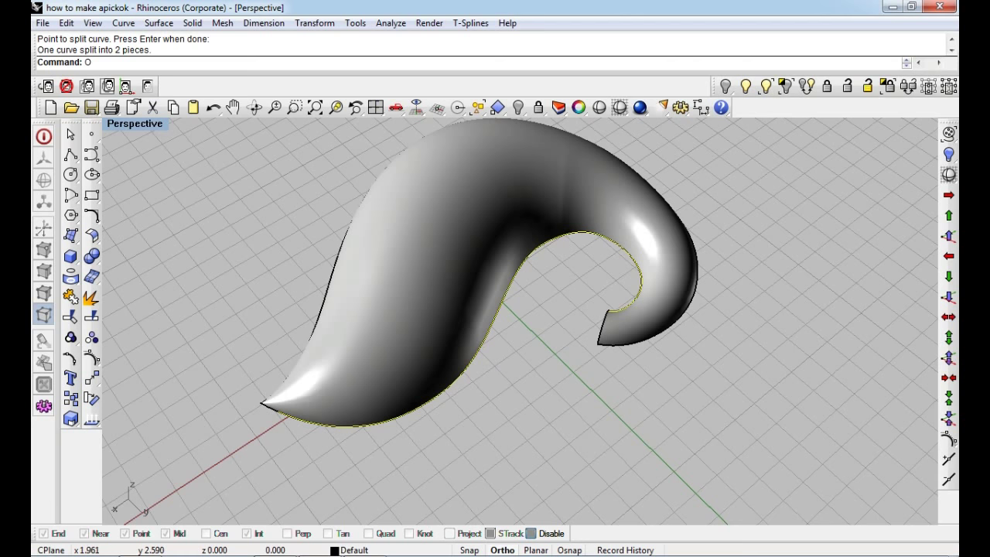
key("Return")
left_click(457, 297)
type("f")
key("Return")
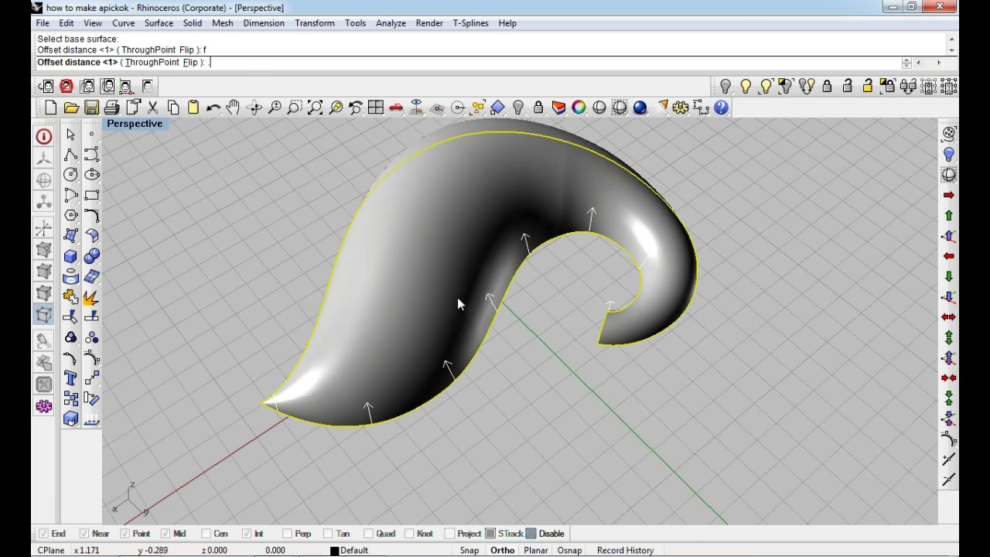
type("4")
key("Return")
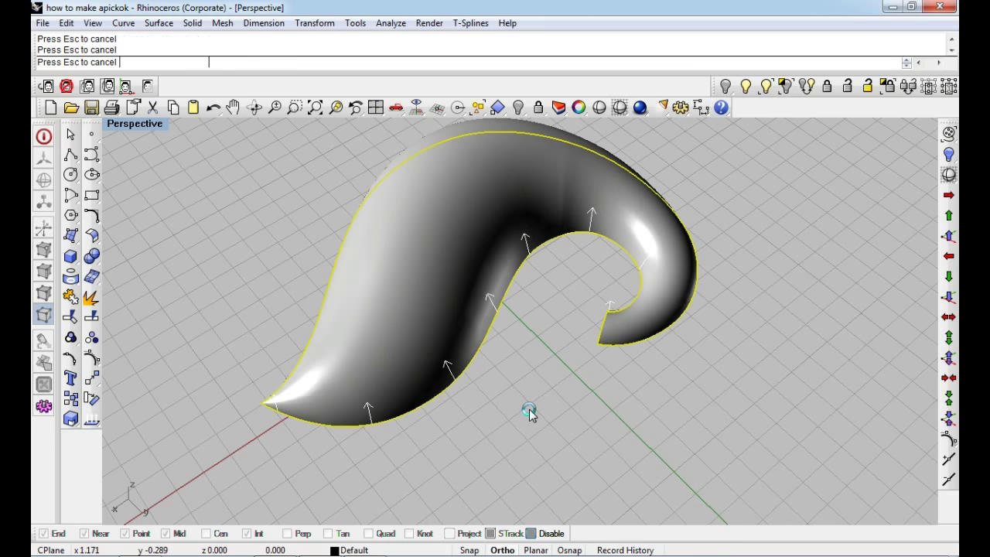
Split the surface's outer edge curve at the tip point
right_click_drag(528, 409, 415, 379)
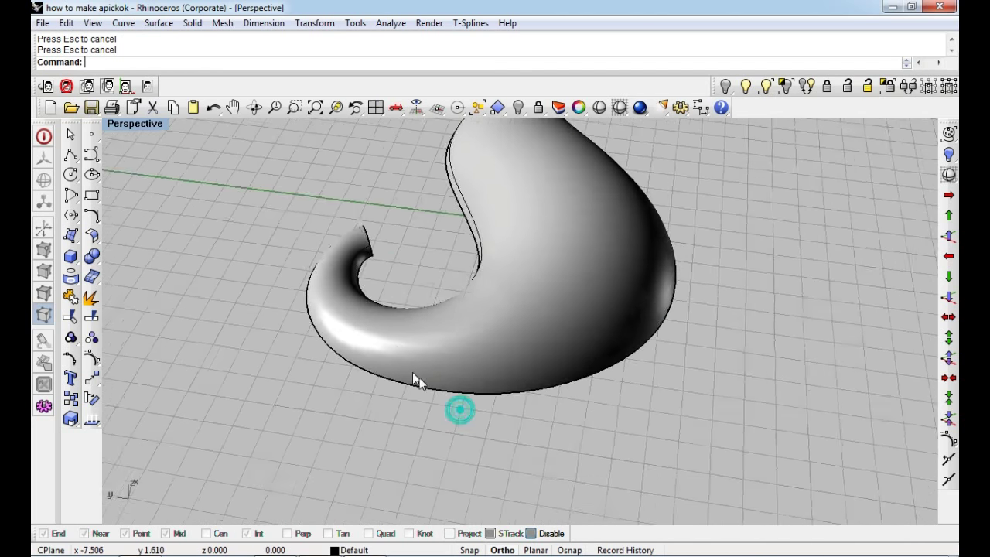
scroll(414, 379, "up", 2)
left_click(491, 382)
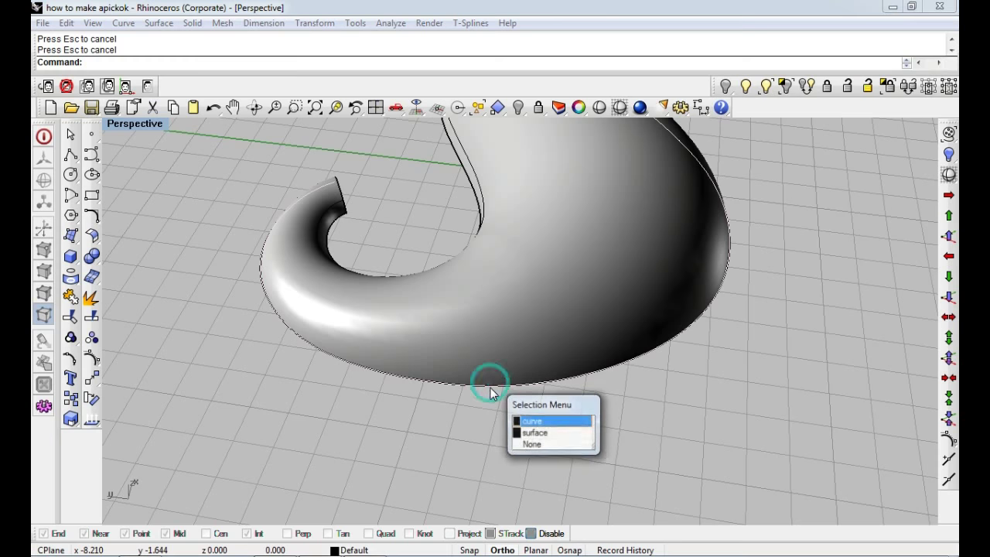
right_click_drag(485, 387, 607, 356)
scroll(606, 356, "up", 3)
type("split")
key("Return")
type("p")
key("Return")
scroll(619, 312, "up", 1)
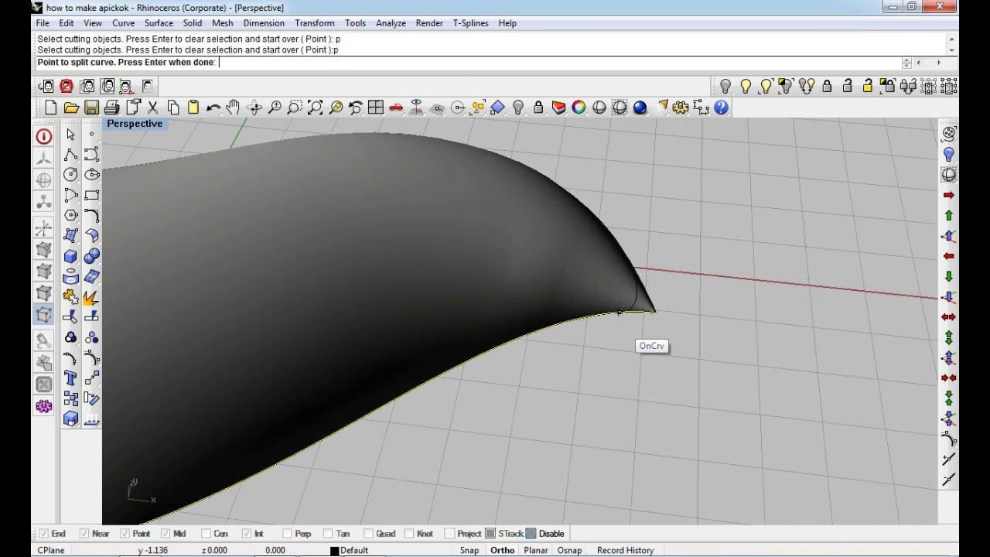
left_click(619, 312)
right_click(588, 320)
Start a second OffsetCrvOnSrf, picking the koru surface
scroll(407, 375, "up", 2)
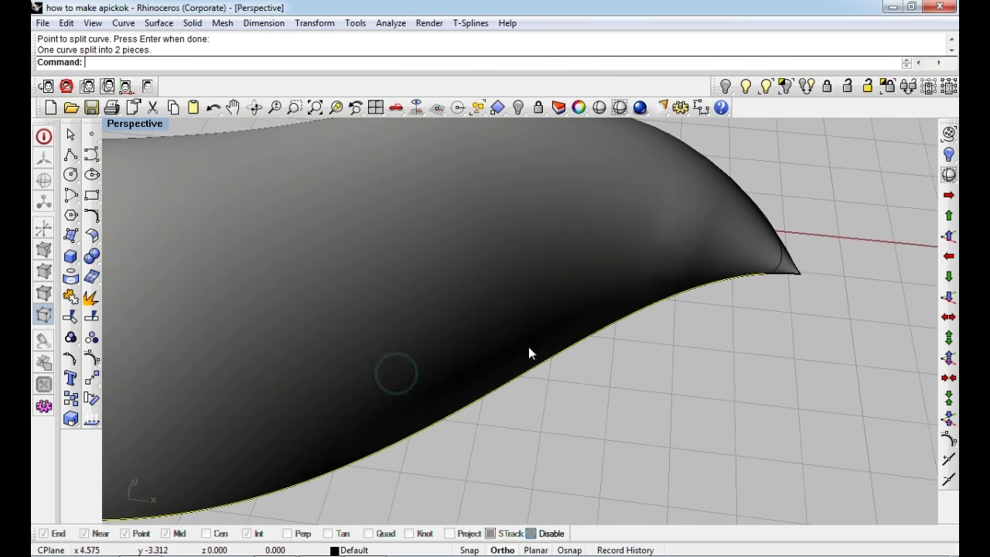
scroll(528, 353, "down", 2)
type("offsetcrvonsrf")
key("Return")
left_click(495, 317)
scroll(517, 347, "down", 1)
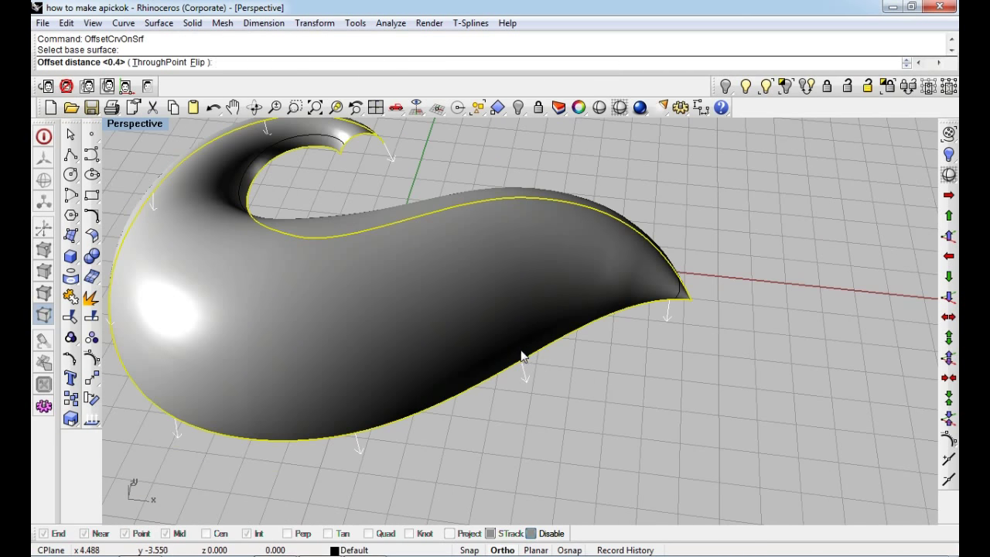
Undo the flipped 0.5 on-surface offset curve and redo it at 0.4
type("f")
key("Return")
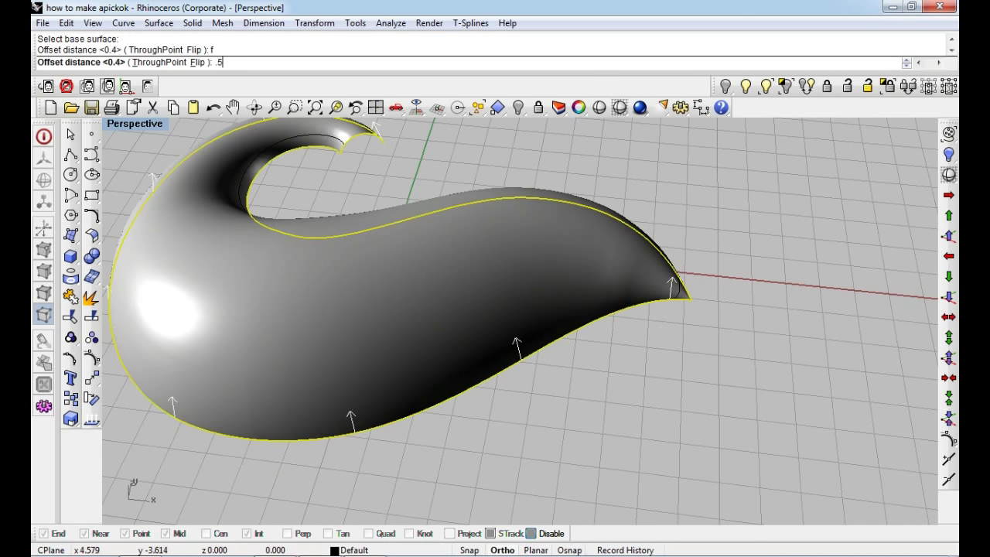
key("Return")
key("ctrl+z")
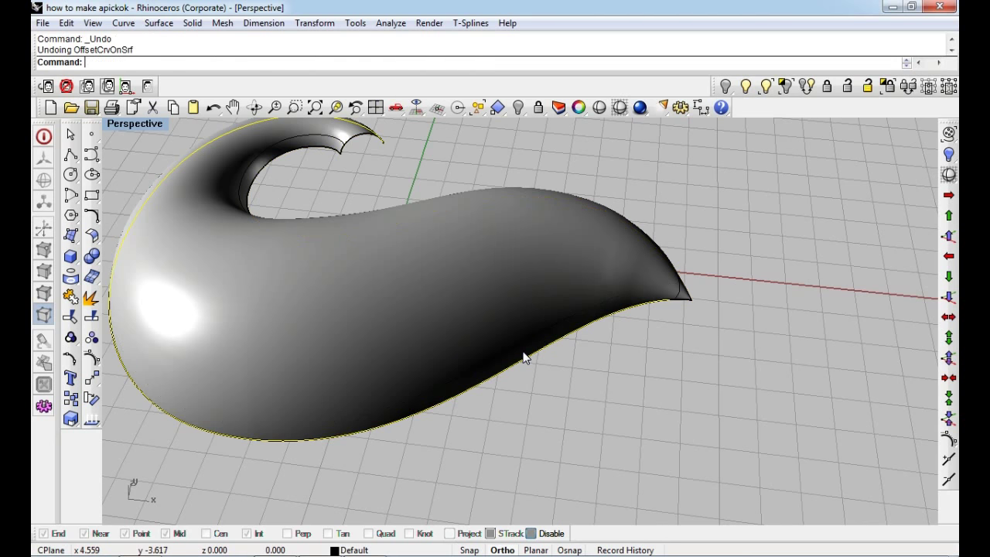
key("Return")
left_click(487, 327)
type("f")
key("Return")
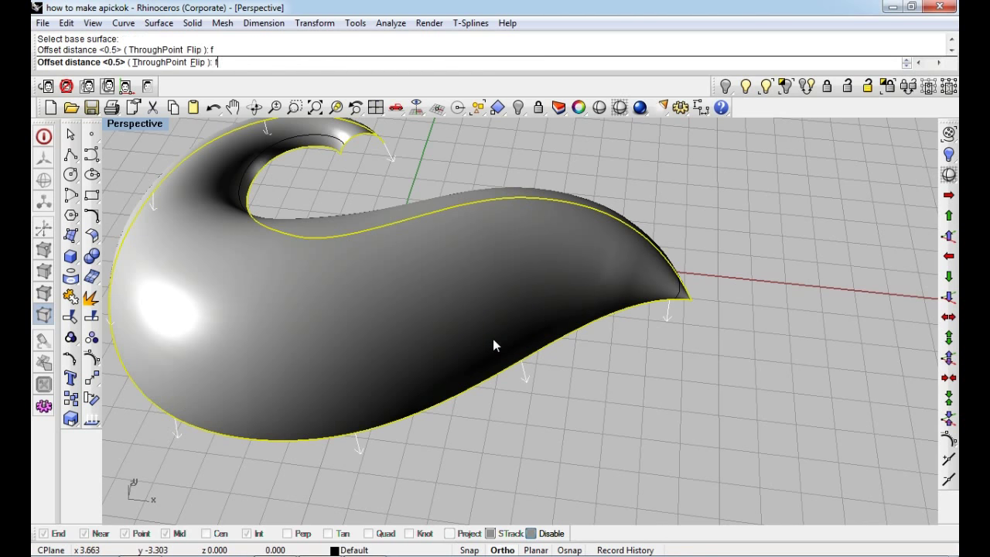
key("Return")
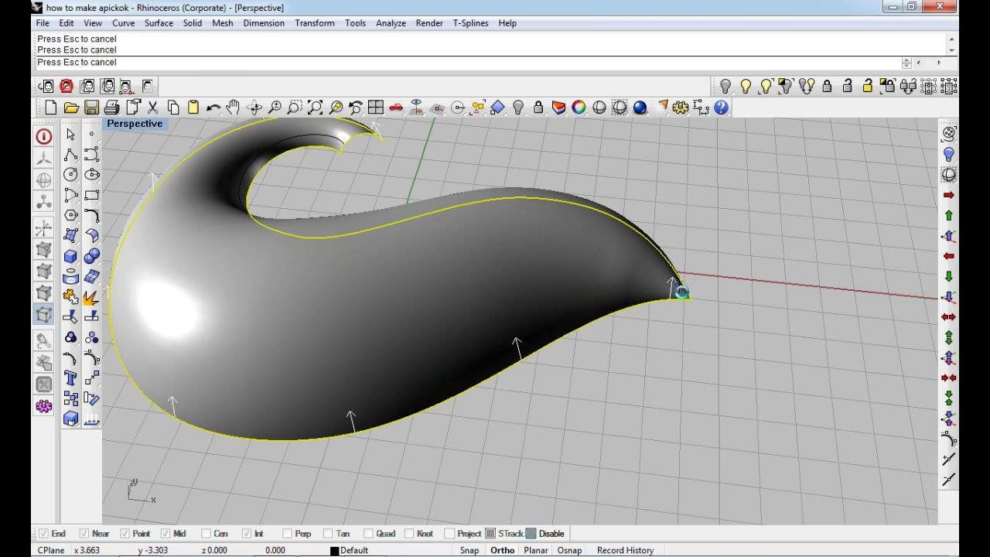
In Wireframe, trim both offset curves' crossing ends at the tip, then HideSwap to the pendant parts
type("q")
key("Return")
scroll(689, 294, "up", 5)
mouse_move(694, 300)
right_mouse_down()
mouse_move(515, 334)
mouse_move(479, 358)
right_mouse_up()
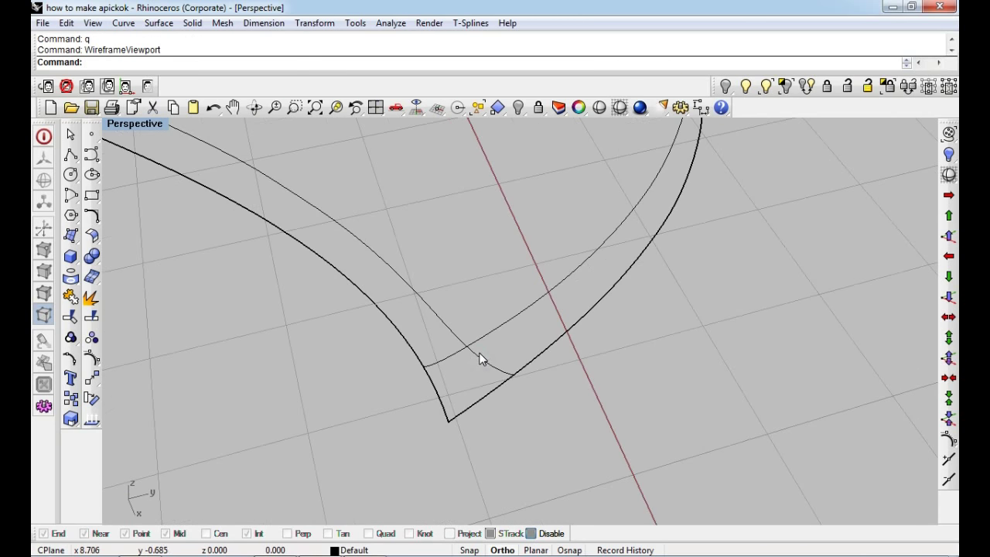
left_click(477, 346, "shift")
key("Return")
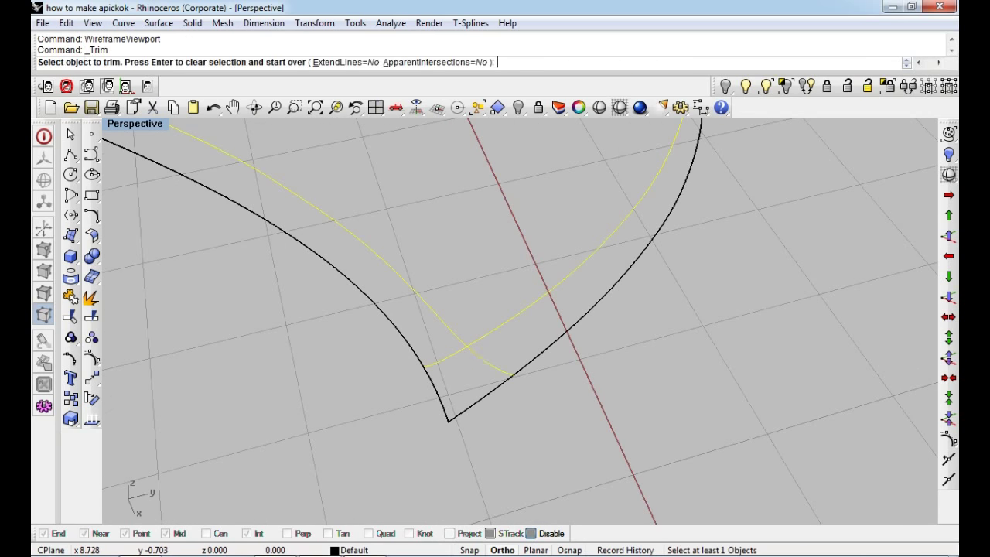
left_click(475, 352)
left_click(478, 346)
mouse_move(478, 347)
right_mouse_down()
mouse_move(451, 276)
mouse_move(447, 321)
mouse_move(523, 318)
mouse_move(431, 285)
right_mouse_up()
key("Return")
type("HideSwap")
key("Return")
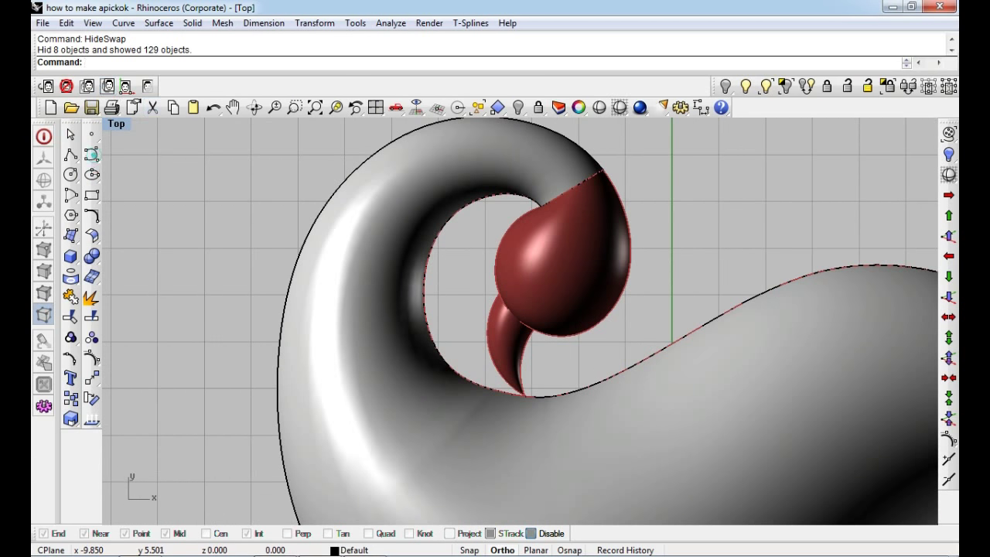
Draw a straight line from outside the curl to inside it in Top view
left_click(92, 154)
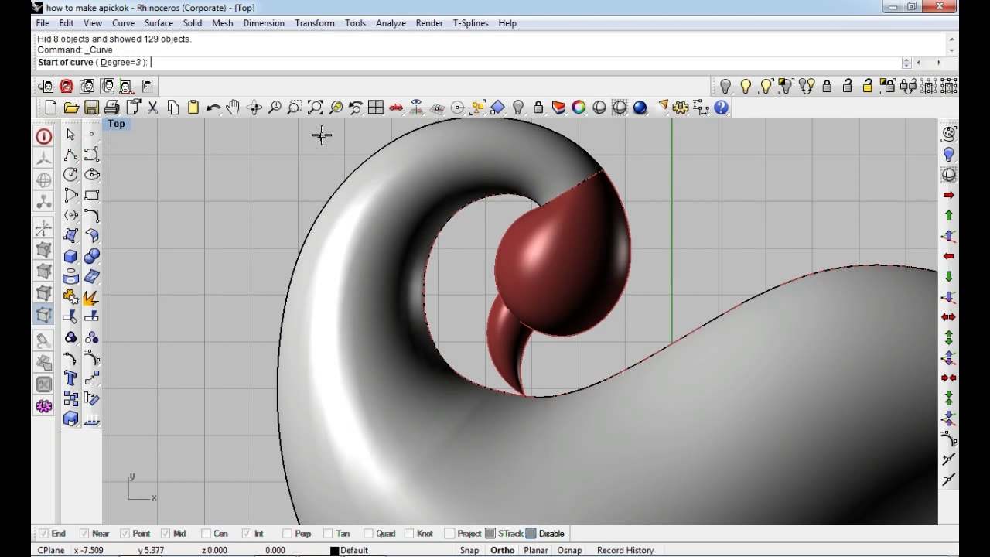
left_click(328, 127)
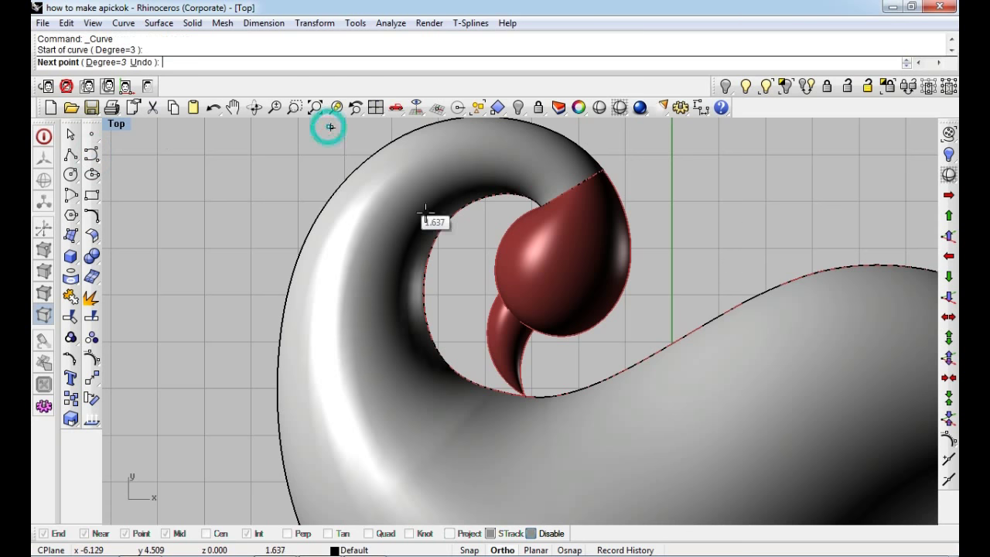
left_click(460, 246)
key("Return")
right_click_drag(459, 245, 444, 263)
HideSwap back to the curves, duplicate the line, hide one copy, and project the other onto the surface
type("HideSwap")
key("Return")
key("ctrl+c")
key("ctrl+v")
left_click(449, 265)
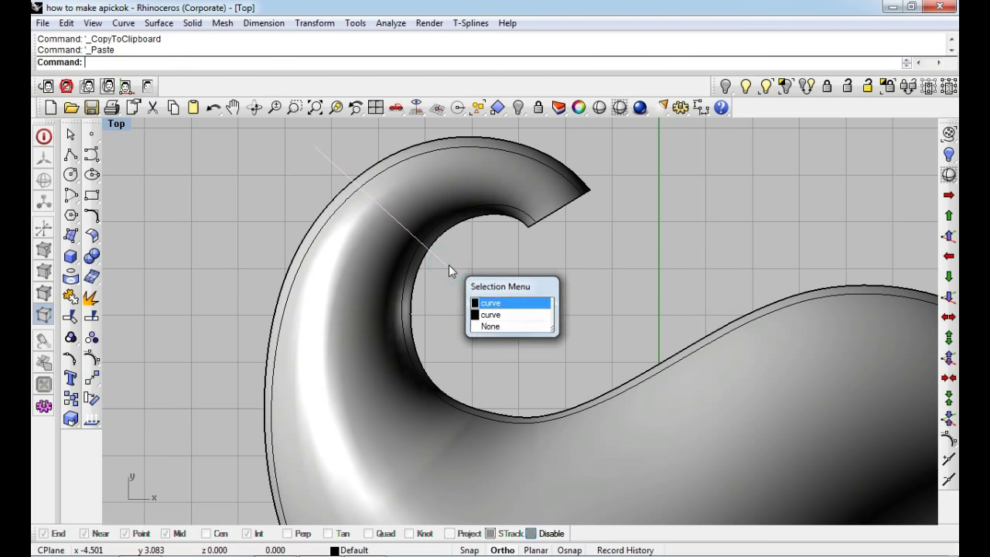
key("ctrl+h")
left_click(71, 297)
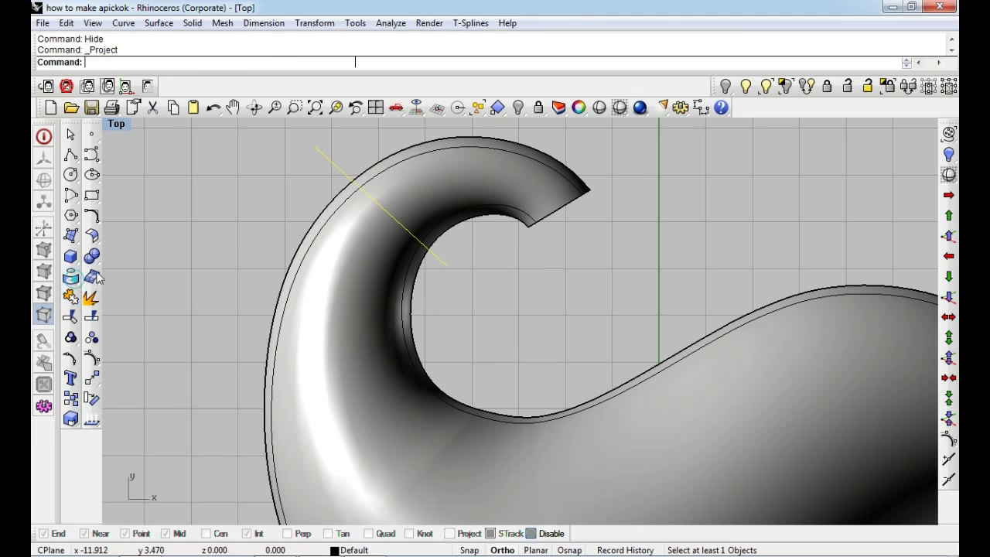
left_click(360, 267)
key("Return")
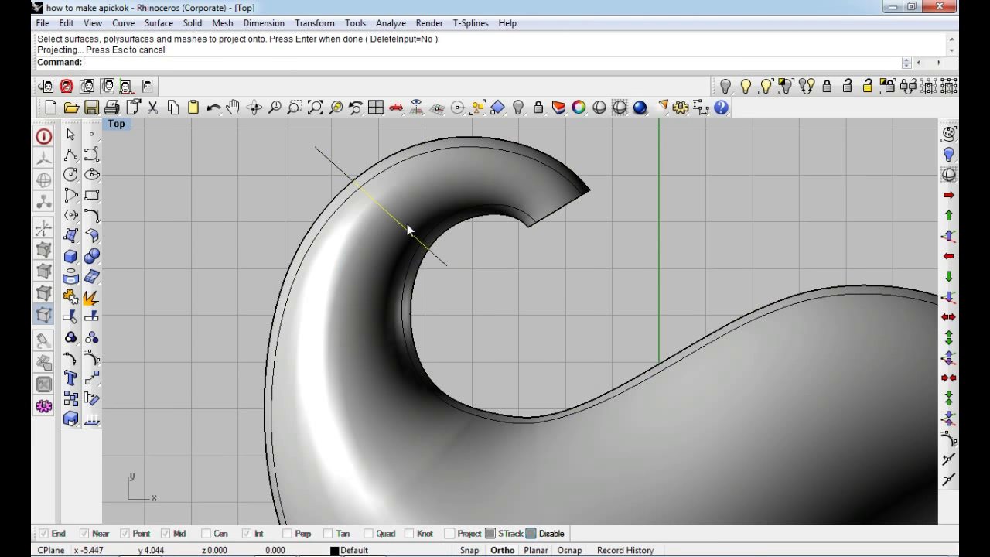
Maximize the Perspective viewport in Wireframe display
key("ctrl+F4")
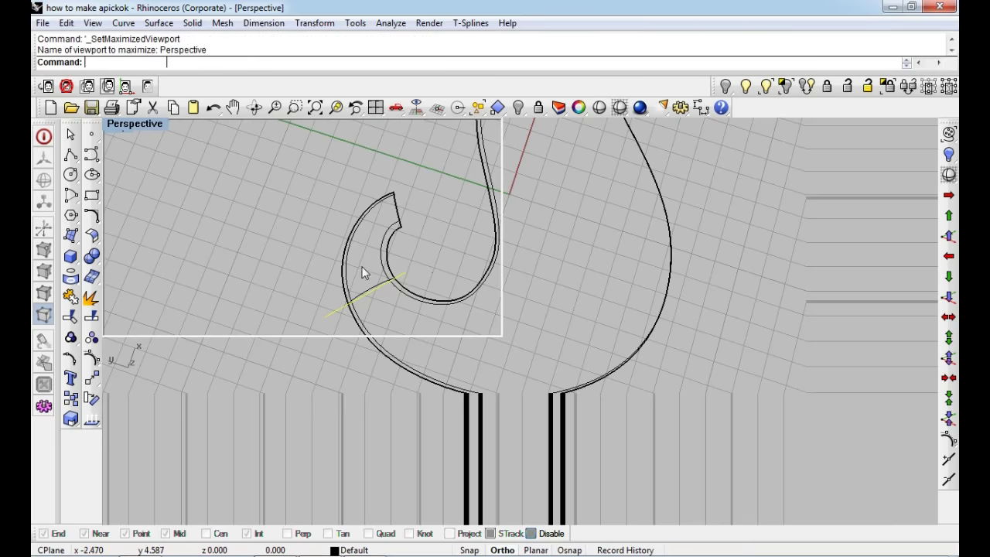
right_click_drag(360, 266, 387, 294)
key("ctrl+alt+s")
key("ctrl+alt+w")
type("q")
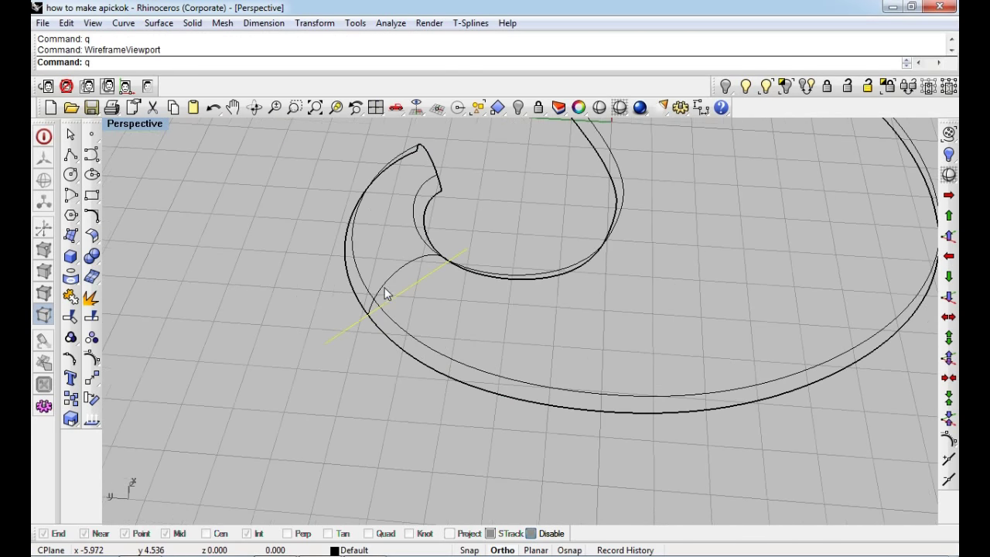
scroll(386, 294, "up", 2)
Trim the outer edge curve and inner offset curve against the projected cutting line
left_click(364, 287)
scroll(499, 369, "up", 3)
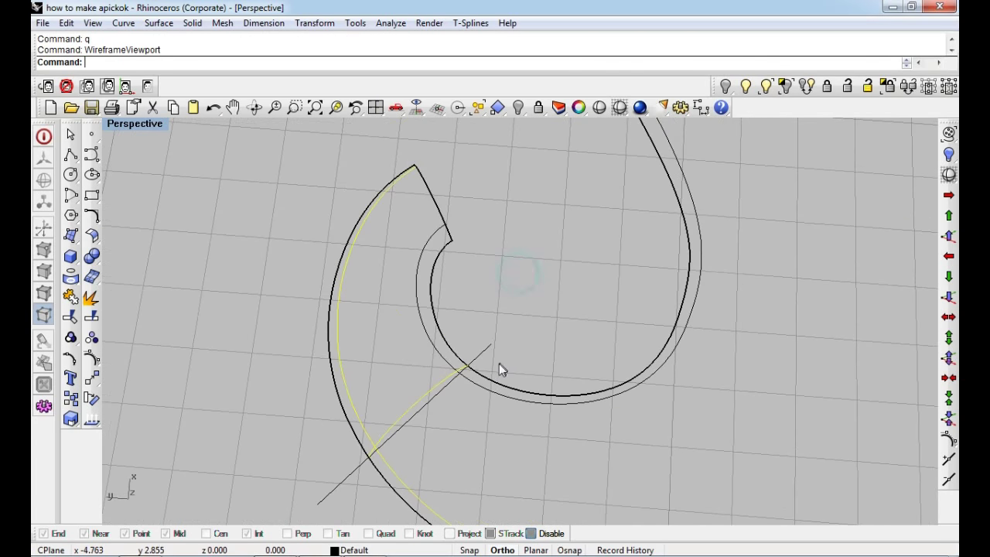
left_click(475, 385)
mouse_move(416, 369)
right_mouse_down()
mouse_move(377, 302)
mouse_move(392, 309)
right_mouse_up()
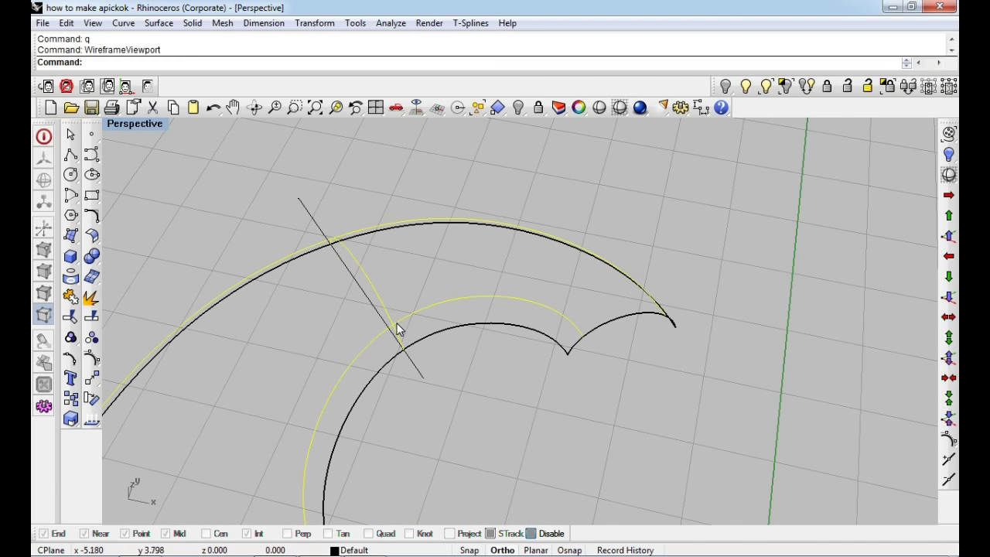
left_click(70, 316)
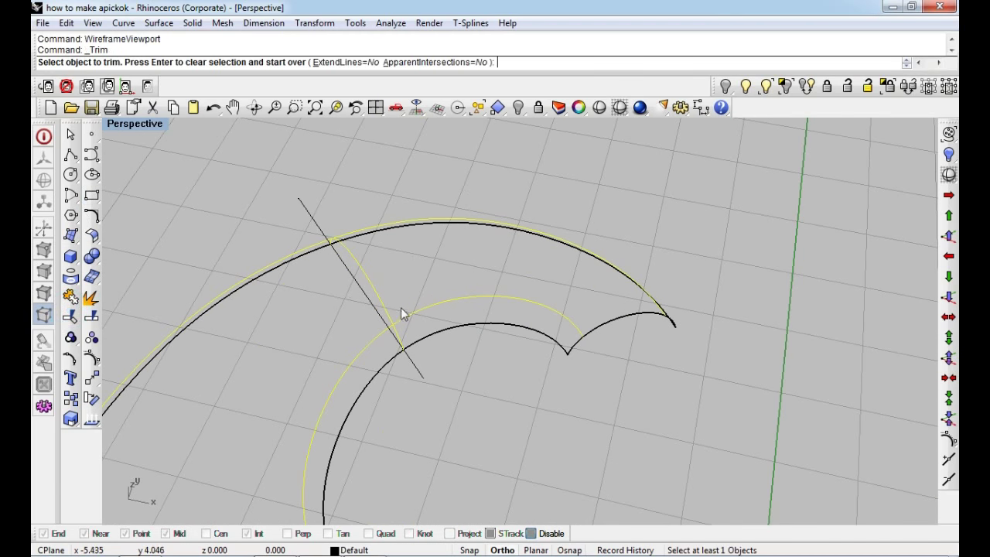
mouse_move(395, 331)
right_mouse_down()
mouse_move(532, 306)
mouse_move(495, 252)
mouse_move(431, 363)
mouse_move(548, 381)
mouse_move(471, 376)
mouse_move(455, 350)
right_mouse_up()
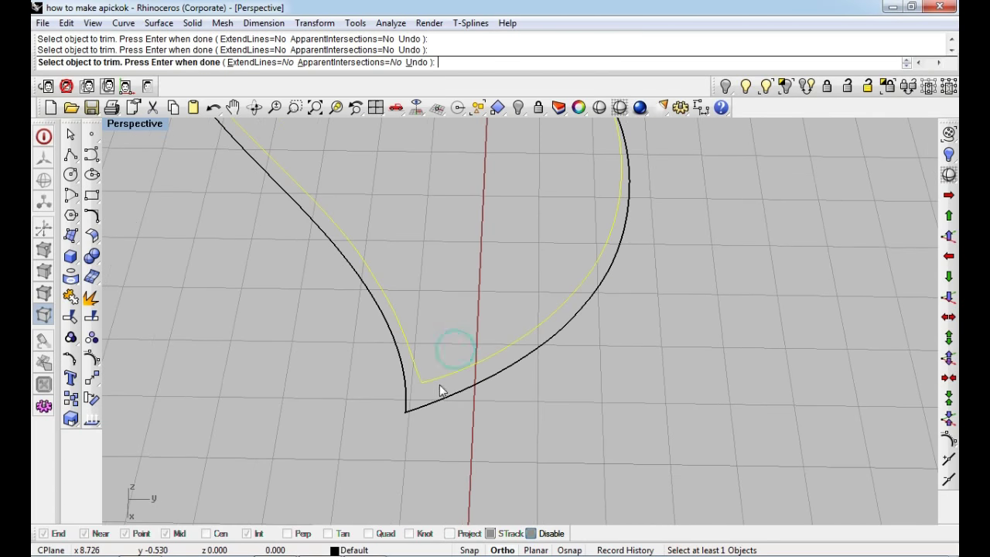
key("Return")
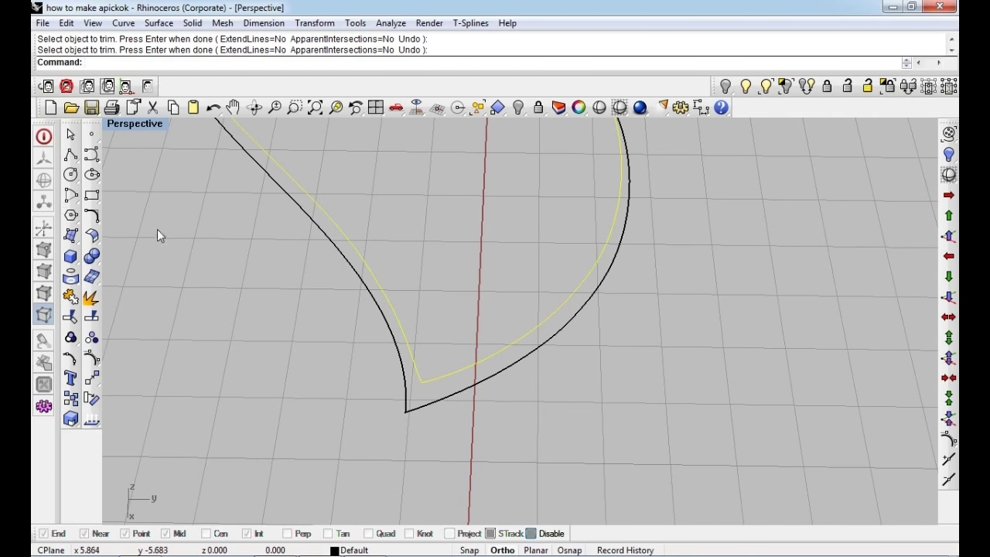
Draw an arc tangent to the two inset curves at the inner corner
left_click(71, 196)
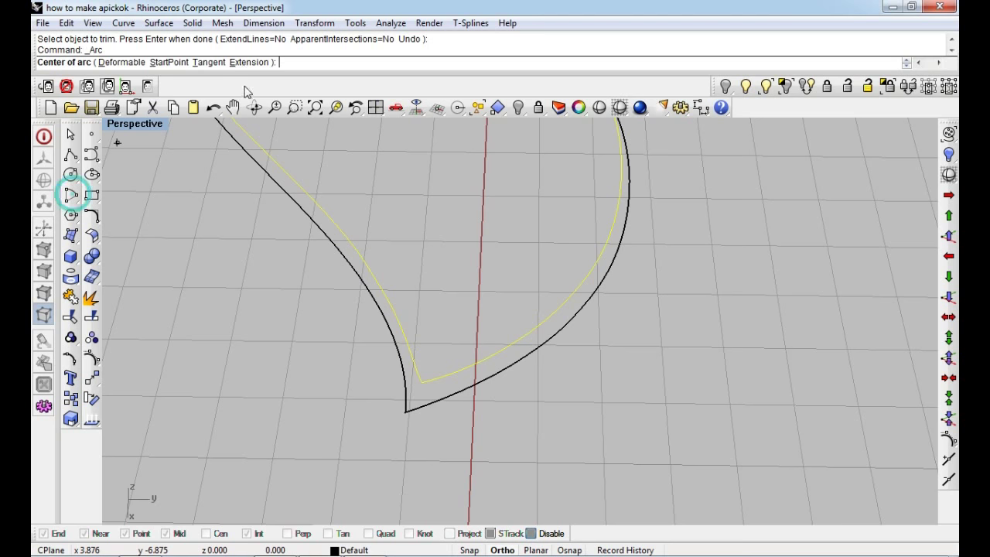
left_click(209, 62)
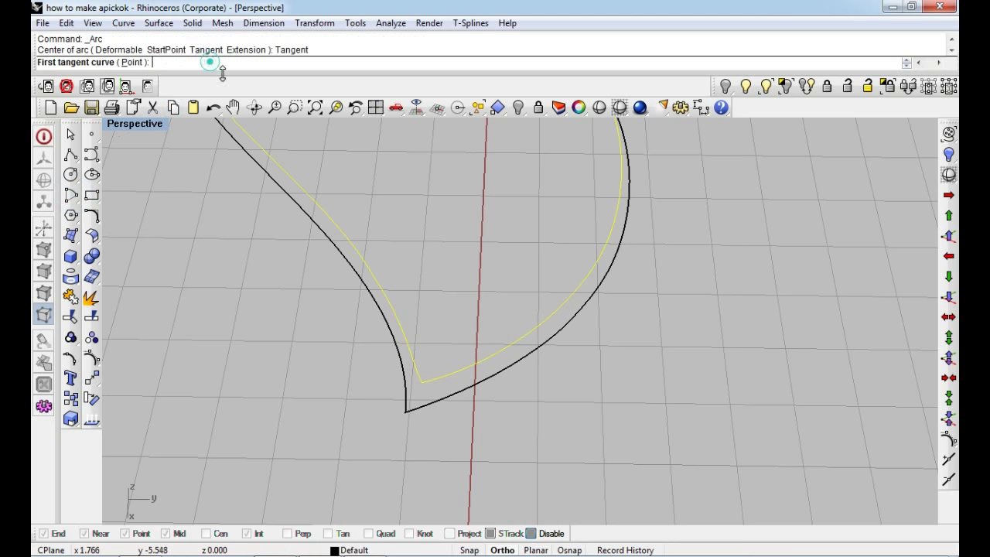
left_click(410, 348)
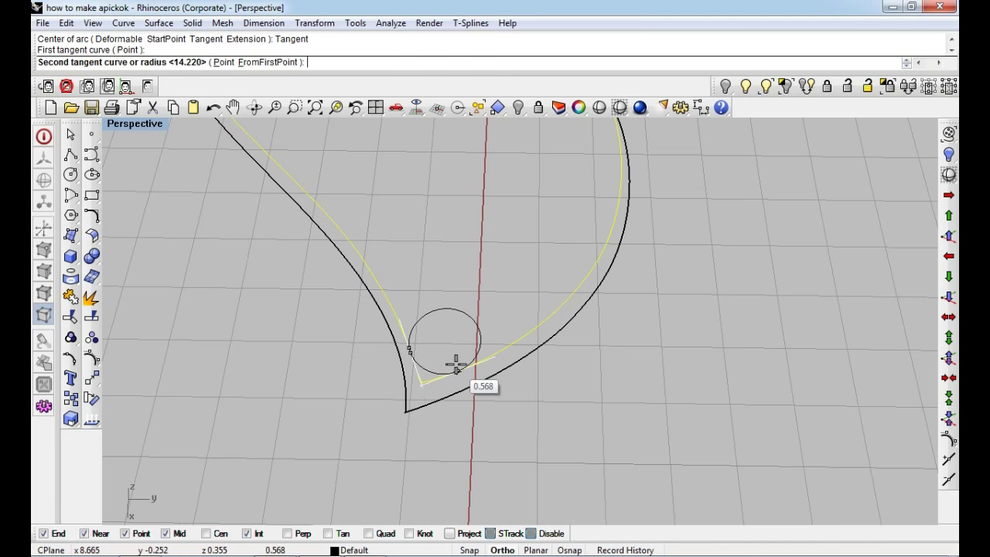
left_click(456, 362)
left_click(435, 379)
key("Return")
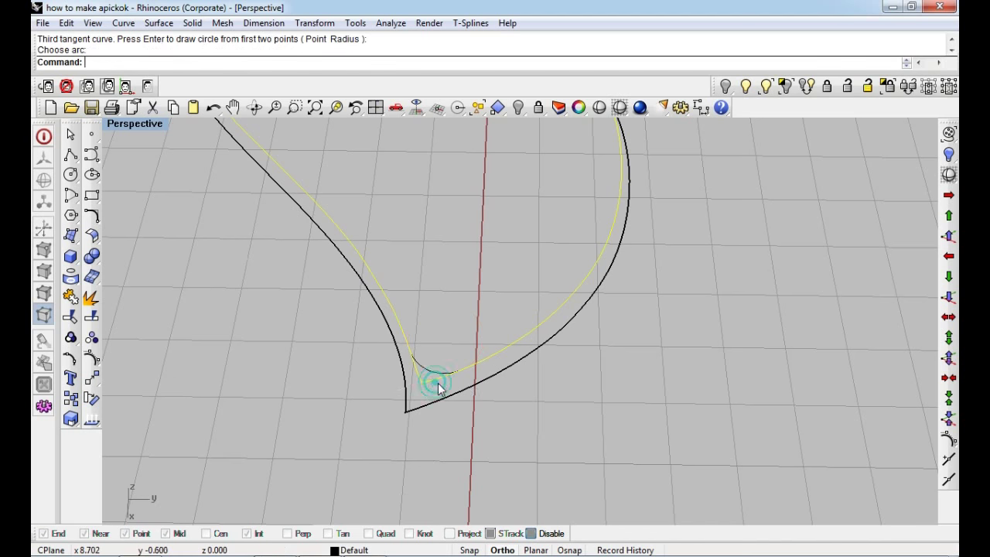
scroll(435, 379, "up", 2)
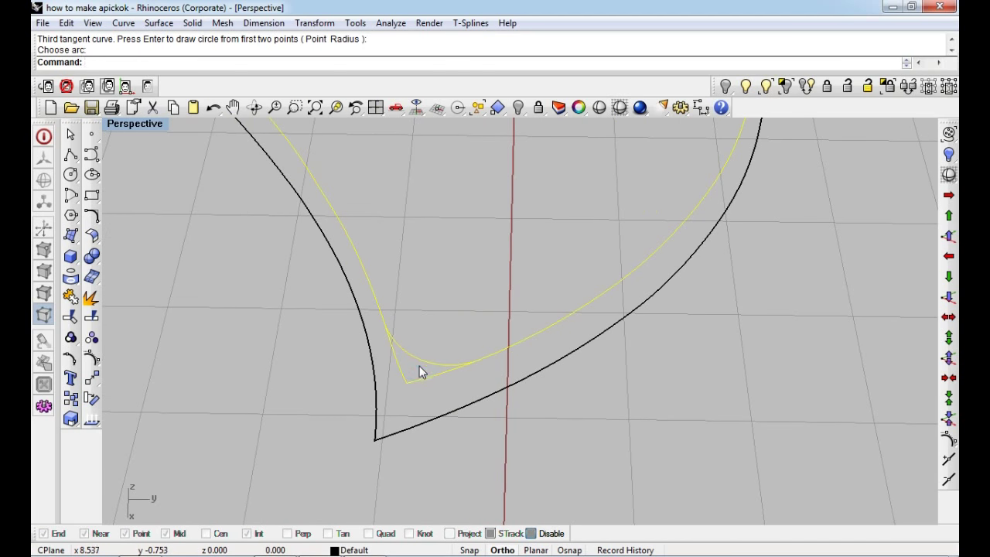
Trim away the sharp corner segments behind the arc and view the model shaded
key("ctrl+t")
left_click(420, 375)
left_click(400, 373)
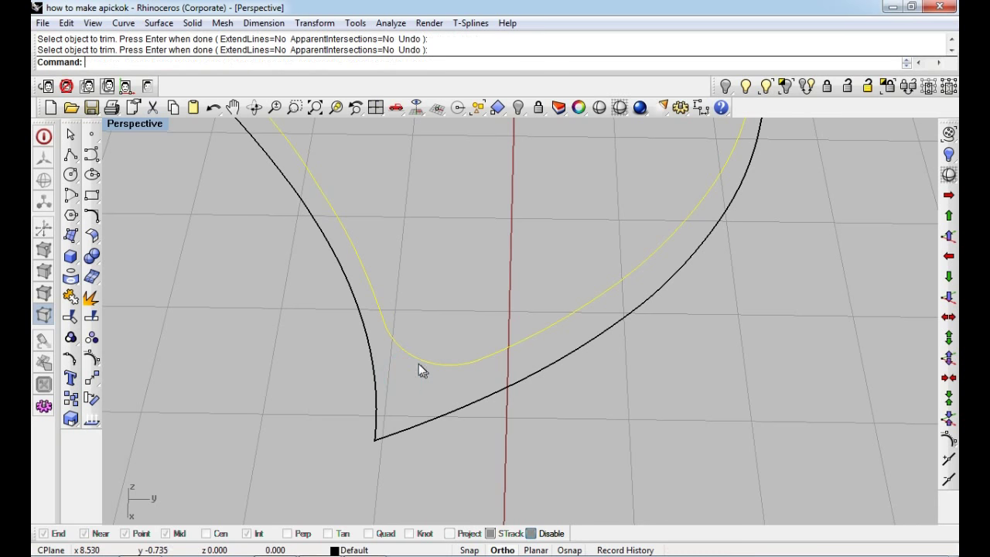
scroll(420, 358, "down", 3)
right_click_drag(562, 394, 597, 335)
type("d")
key("Return")
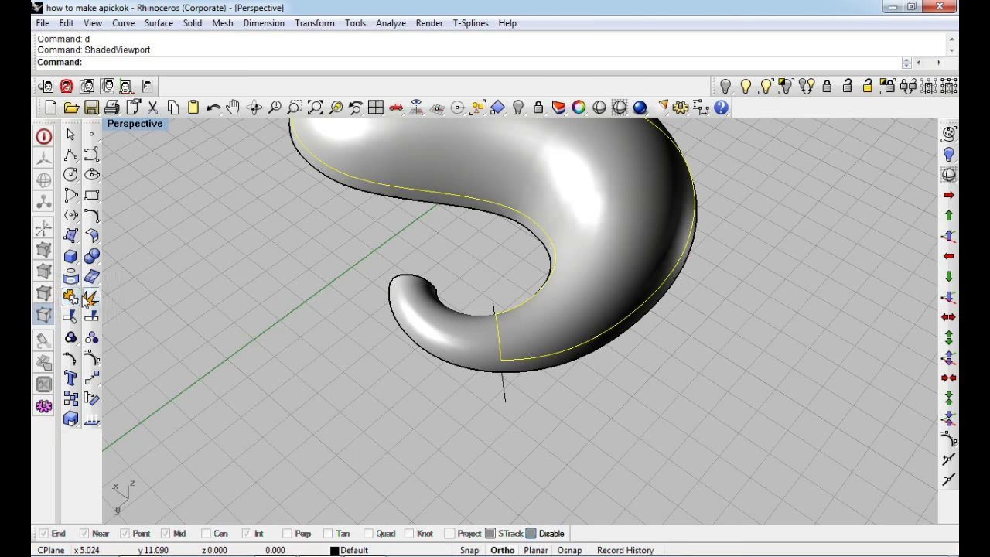
Join the four inset curves into one closed outline and split the koru surface with it
left_click(70, 295)
left_click(578, 295)
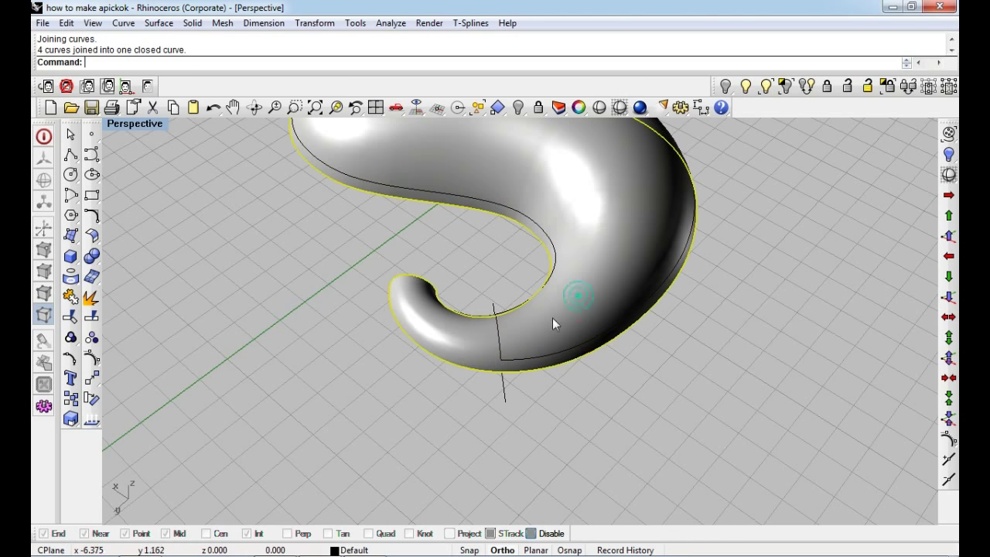
left_click(93, 318)
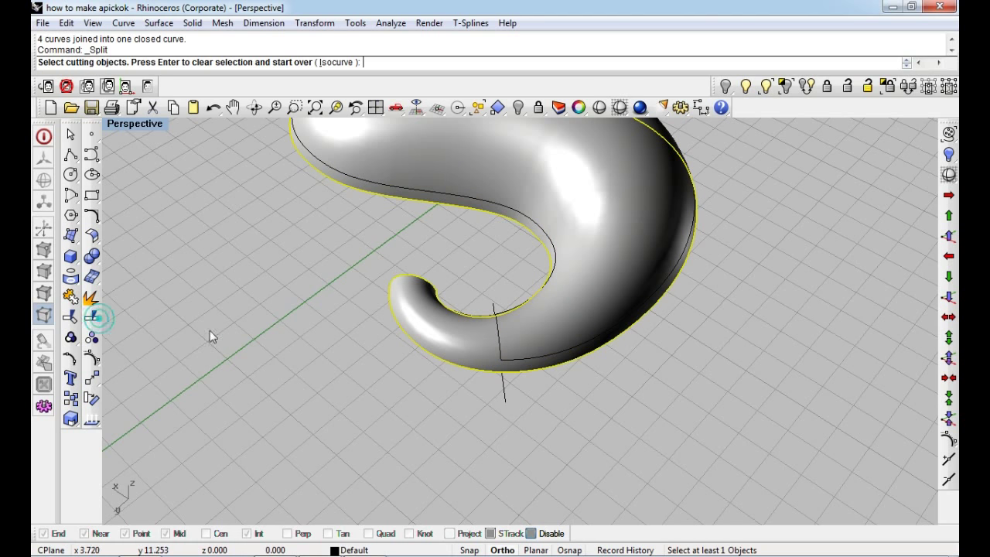
left_click(521, 354)
right_click(508, 347)
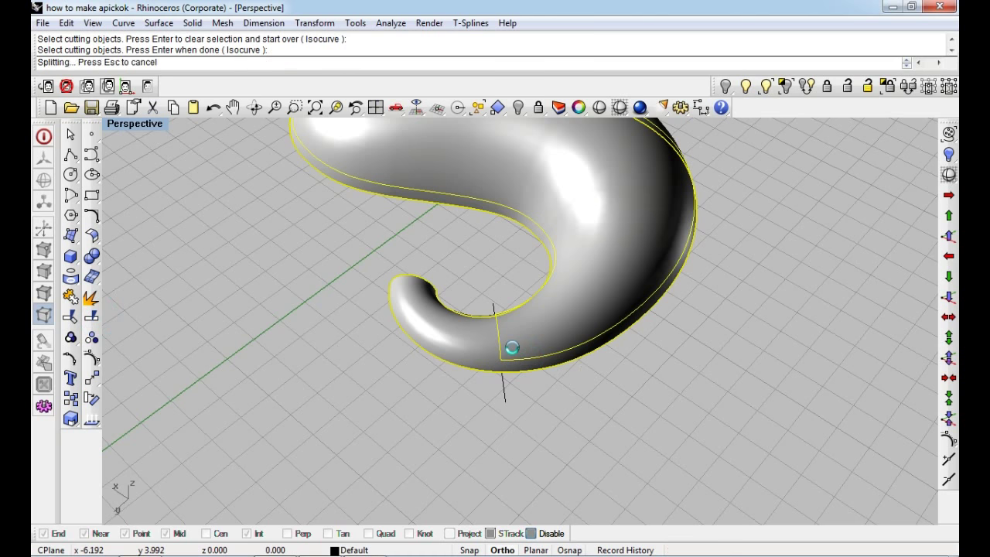
left_click(601, 232)
OffsetSrf the inner piece as a flipped solid, then delete the original piece, leftover point and seam line
type("os")
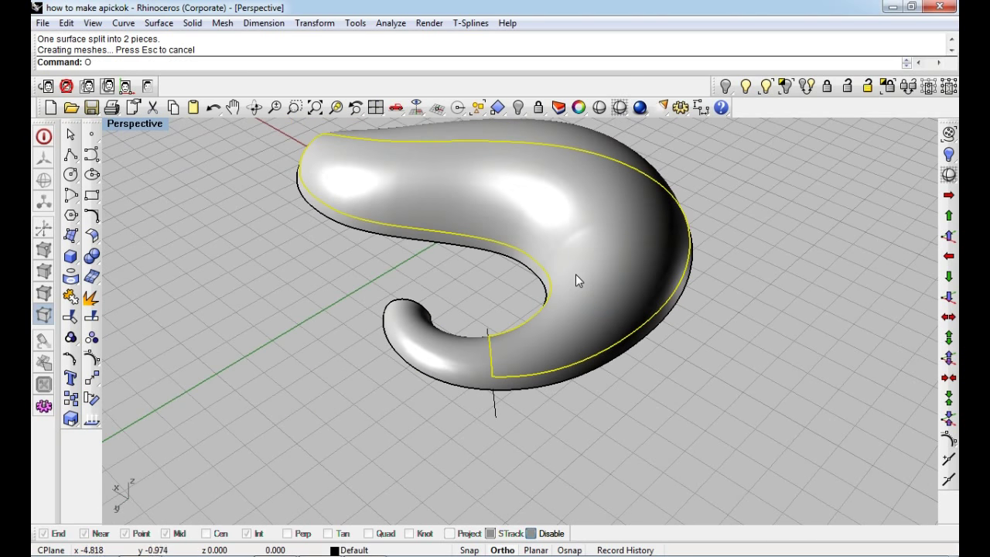
key("Return")
type("f")
key("Return")
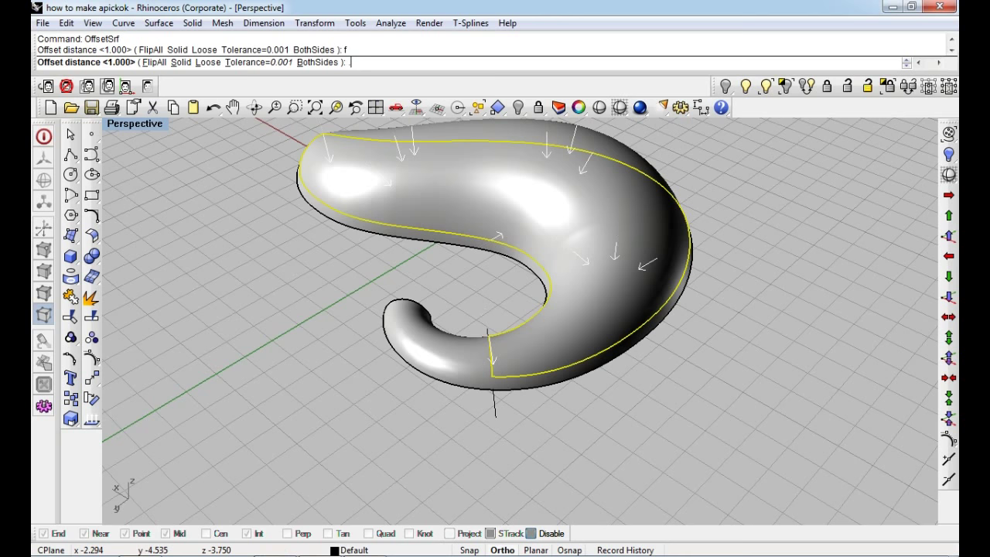
type("s")
key("Return")
key("Return")
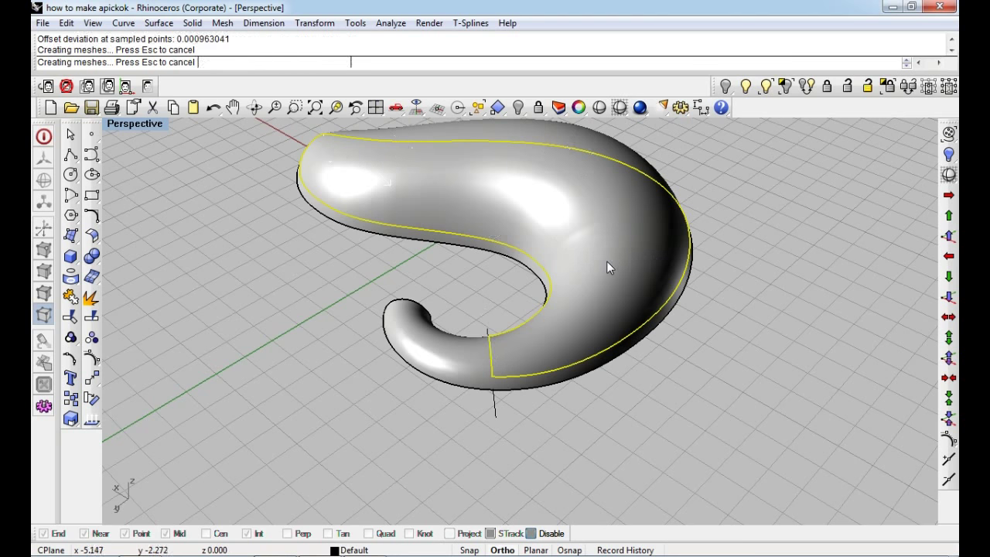
key("Delete")
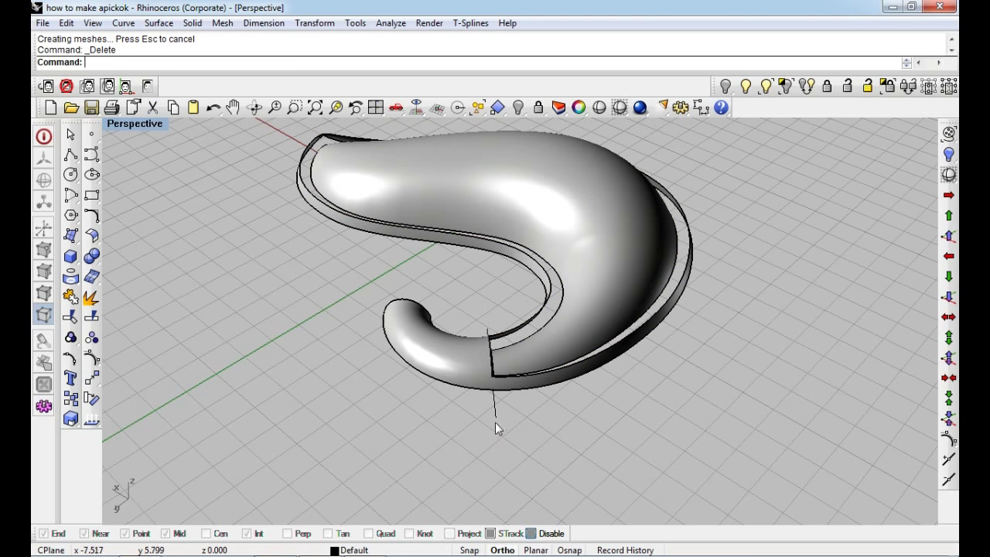
key("Delete")
mouse_move(587, 377)
right_mouse_down()
mouse_move(509, 370)
mouse_move(484, 283)
mouse_move(578, 301)
mouse_move(581, 260)
mouse_move(480, 418)
mouse_move(553, 331)
mouse_move(601, 345)
mouse_move(469, 334)
right_mouse_up()
scroll(471, 433, "up", 5)
scroll(541, 340, "down", 1)
In a maximized Top view, draw a cutting line and move it just inside the inset end
key("ctrl+F1")
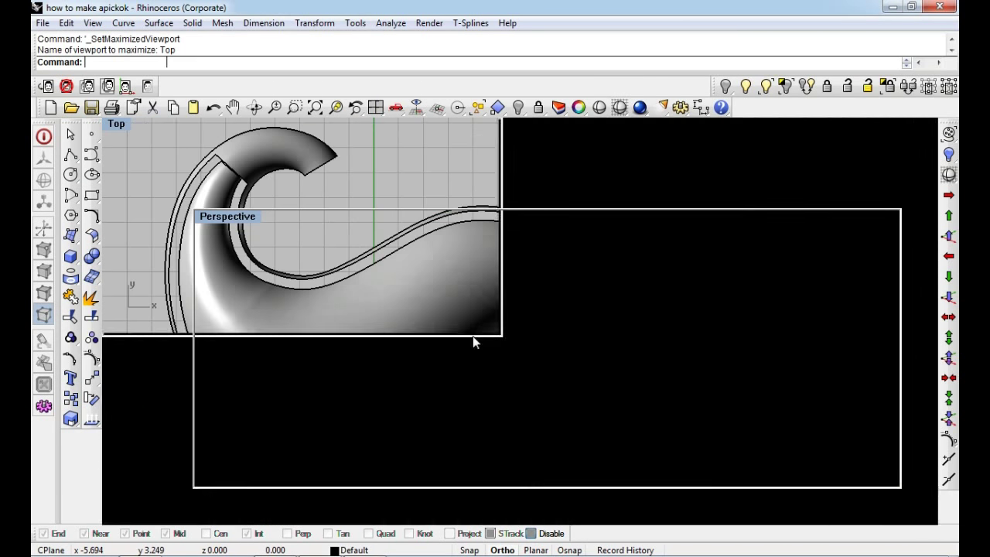
scroll(375, 221, "up", 2)
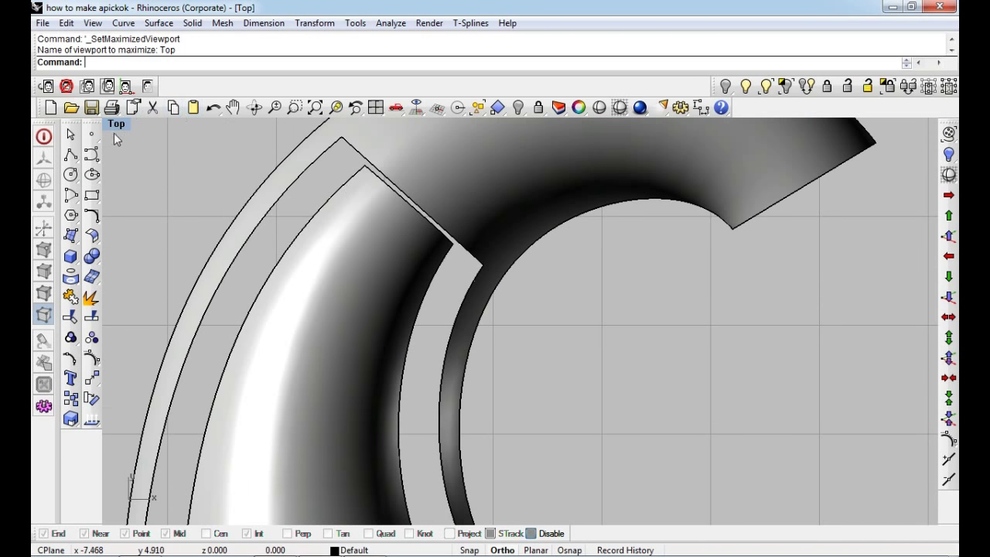
left_click(96, 154)
left_click(287, 155)
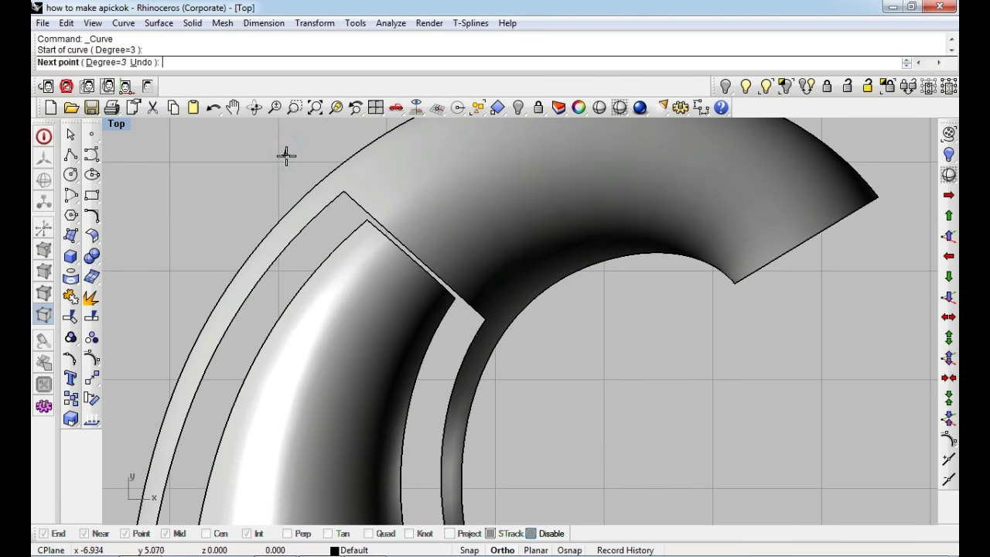
left_click(556, 399)
key("Return")
left_click(539, 393)
type("s")
key("Return")
scroll(409, 281, "up", 1)
left_click(409, 281)
left_click(398, 284)
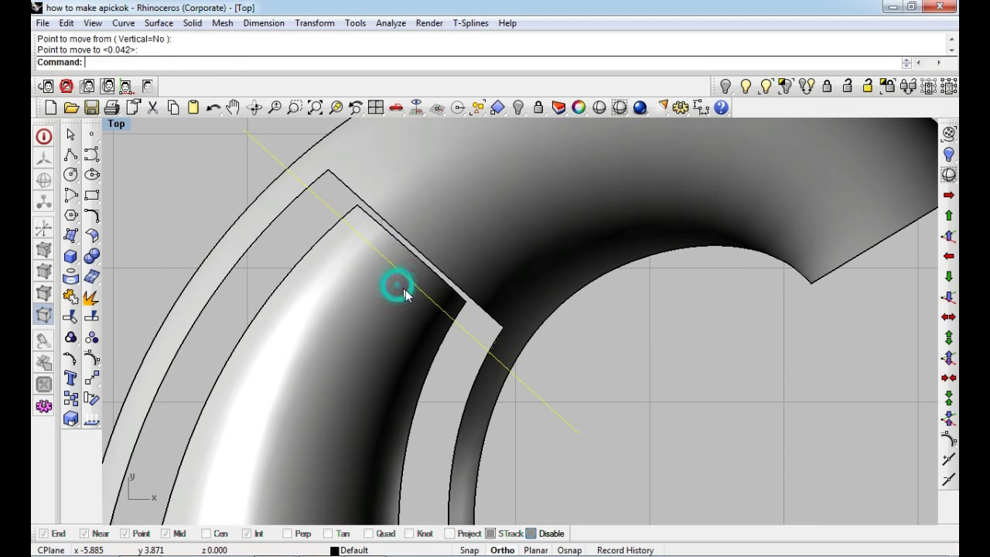
Trim the inset tip beyond the line, delete the line, and maximize Perspective
key("ctrl+t")
left_click(410, 280)
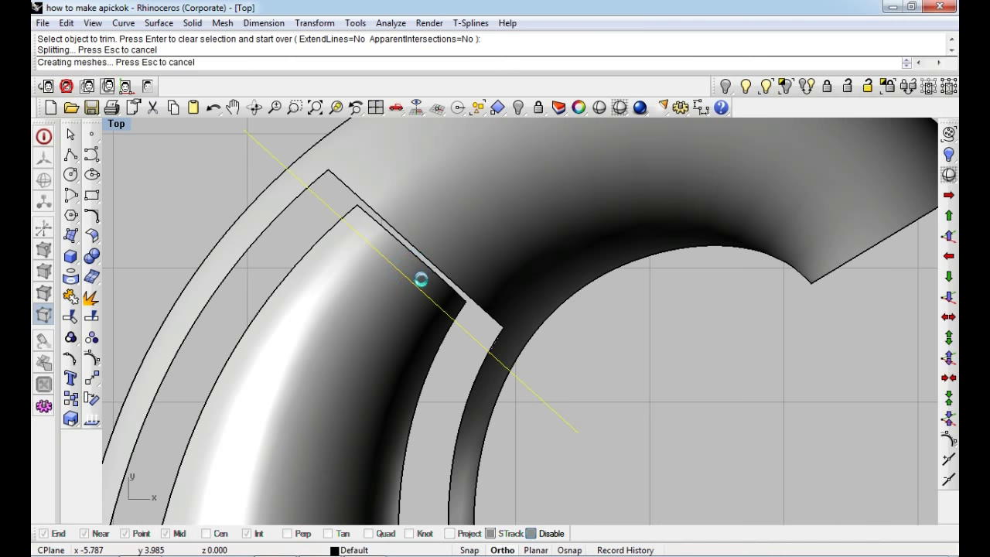
key("Return")
left_click(462, 327)
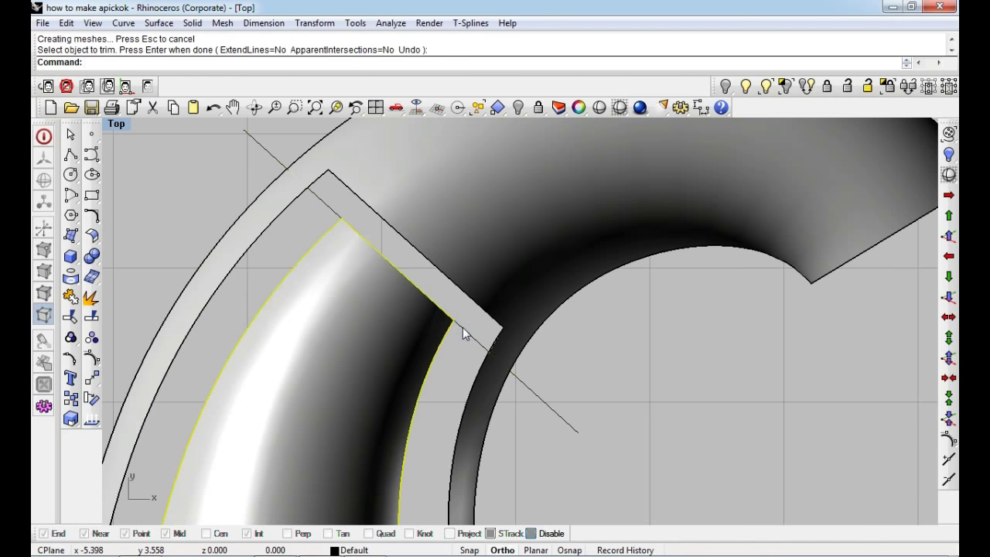
key("Delete")
scroll(466, 321, "down", 3)
key("ctrl+F4")
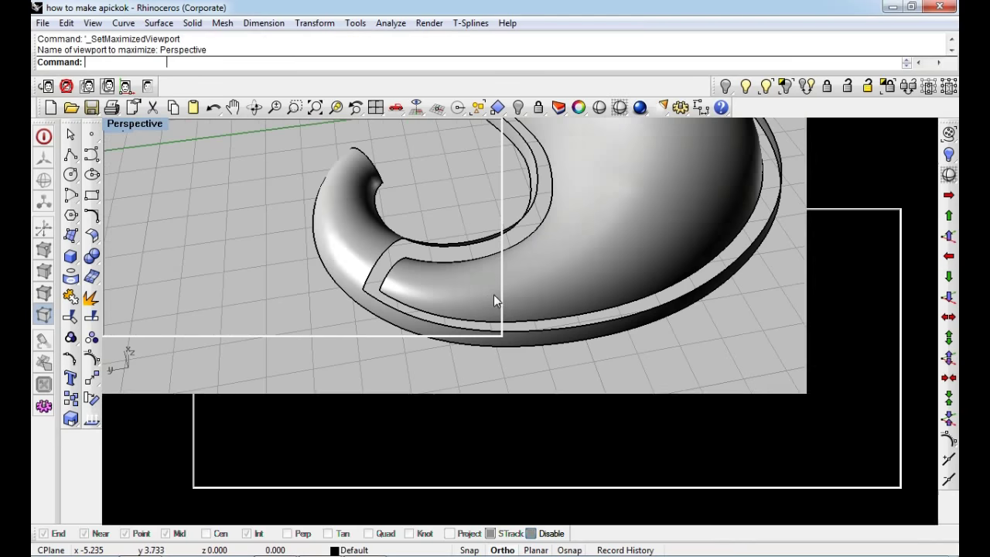
Delete the leftover surfaces and curves
right_click_drag(648, 182, 666, 222)
left_click_drag(674, 189, 289, 479)
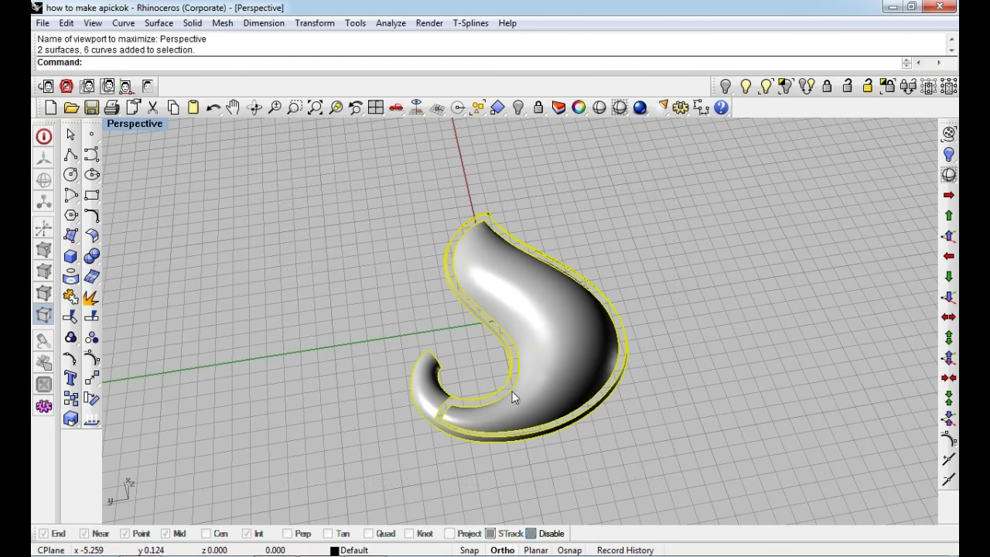
scroll(512, 392, "up", 3)
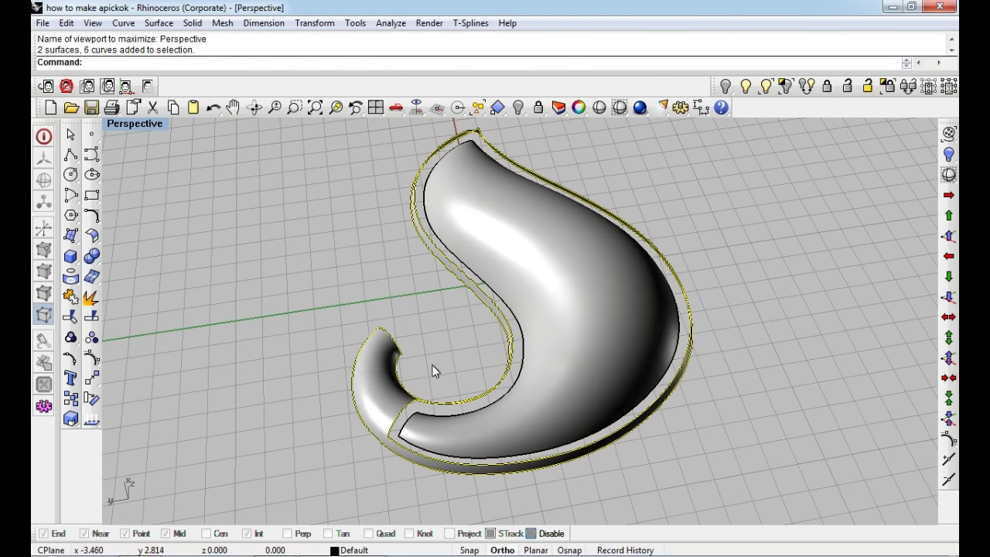
key("Delete")
Duplicate the borders of the three remaining surfaces with DupBorder
left_click_drag(450, 368, 449, 368)
right_click_drag(359, 478, 360, 416, "shift")
type("db")
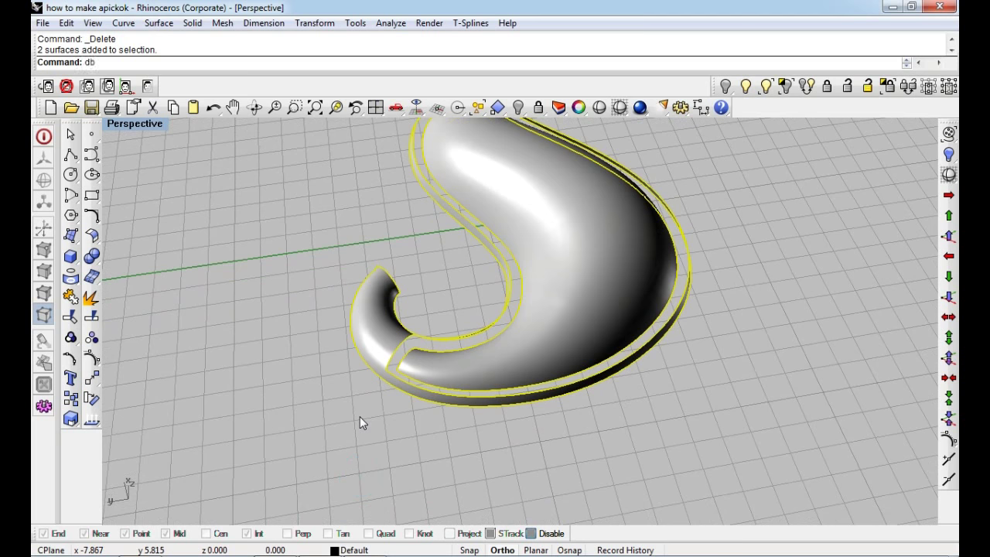
type("dupborder")
key("Return")
left_click_drag(346, 321, 463, 342, "ctrl")
right_click_drag(456, 276, 227, 177)
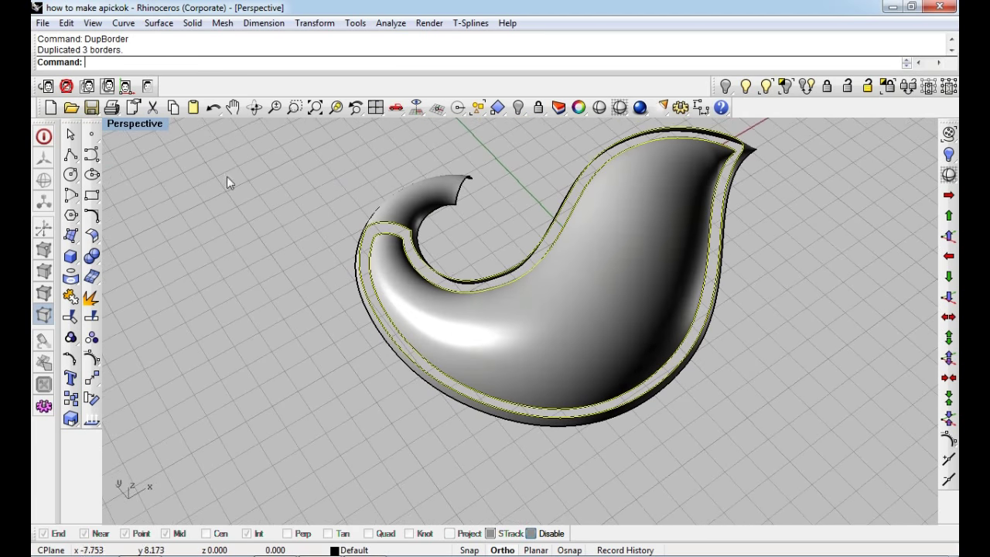
Draw a connecting curve from the inset corner end to the outer corner end
left_click(91, 155)
scroll(371, 232, "up", 5)
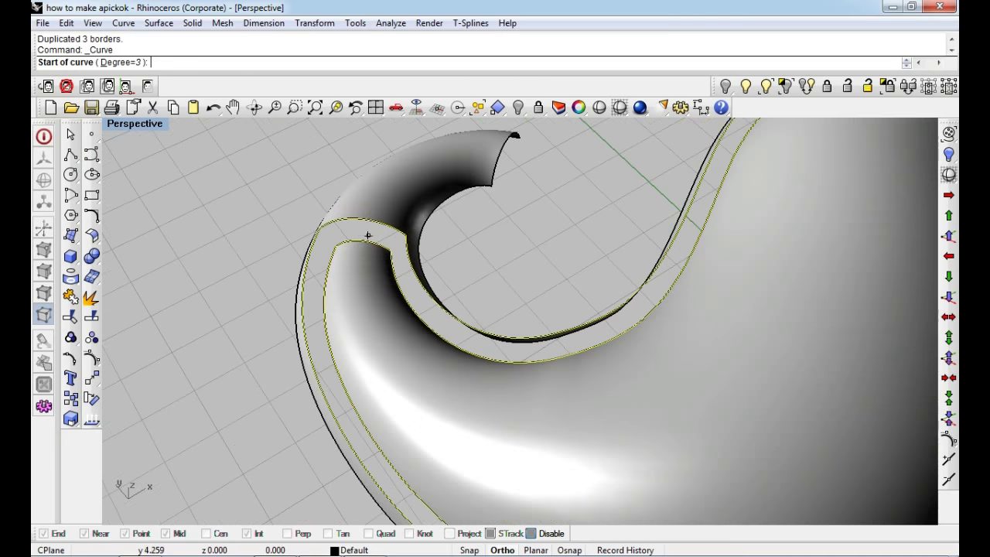
left_click(395, 253)
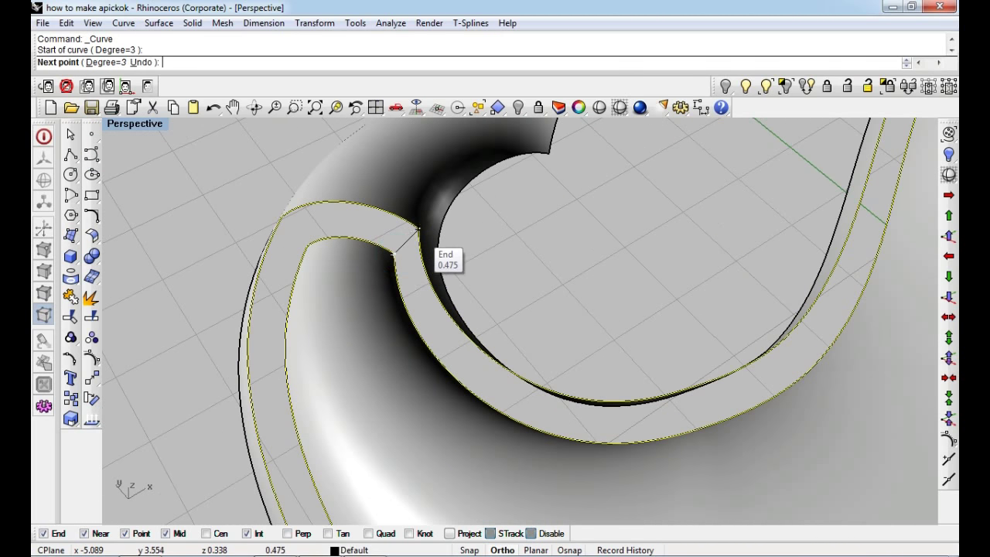
left_click(418, 231)
right_click(410, 244)
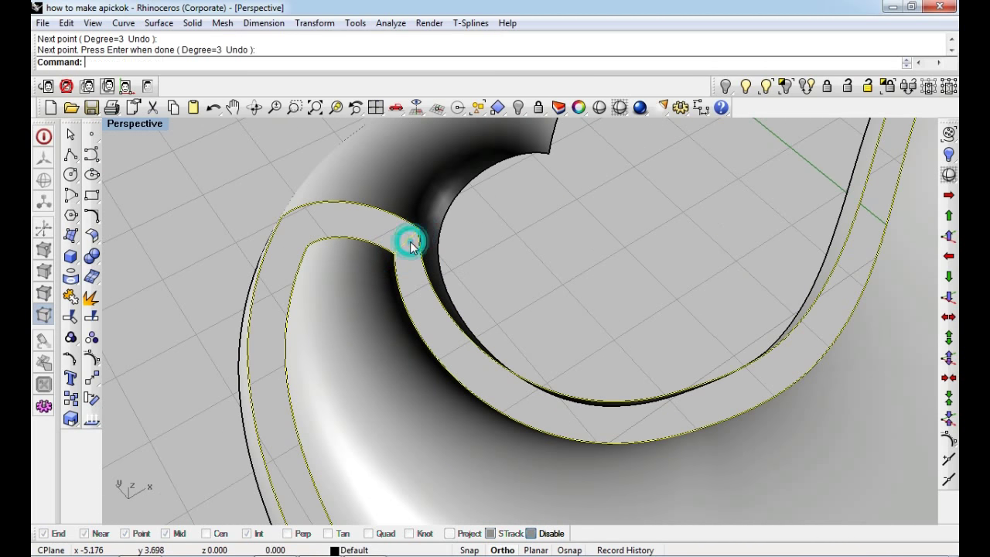
Start a Sweep2 between the rails and match points on both rails at the pointed tip
type("Sweep2")
key("Return")
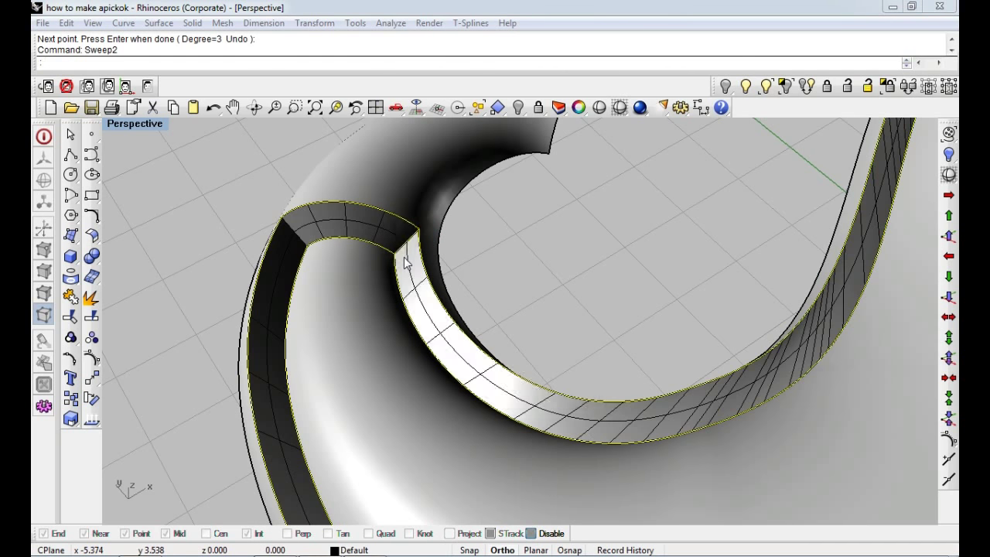
left_click(560, 349)
mouse_move(560, 348)
right_mouse_down()
mouse_move(563, 408)
mouse_move(684, 298)
right_mouse_up()
right_click_drag(832, 248, 546, 284, "shift")
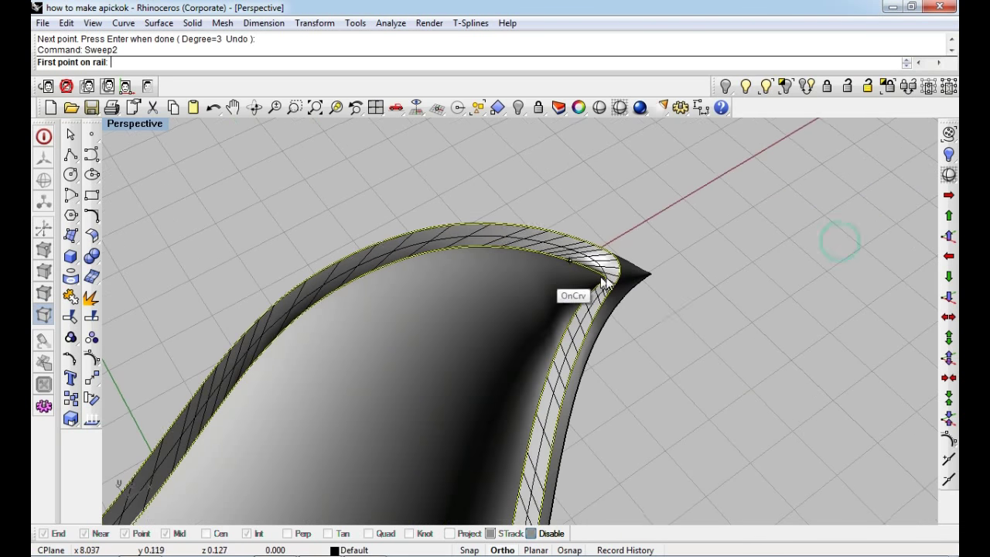
scroll(600, 283, "up", 2)
scroll(598, 284, "up", 1)
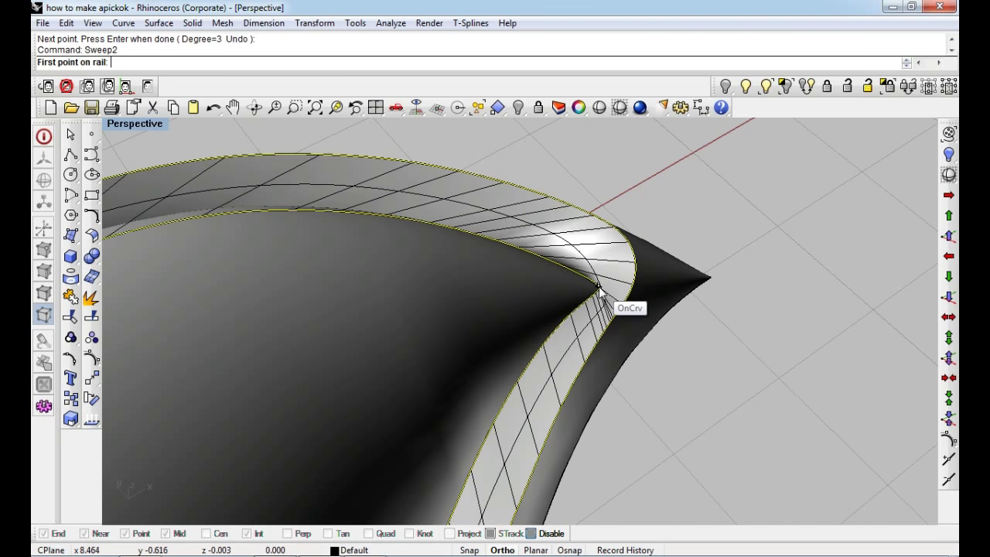
left_click(598, 288)
scroll(647, 280, "up", 1)
scroll(647, 280, "up", 2)
left_click(632, 260)
left_click(630, 274)
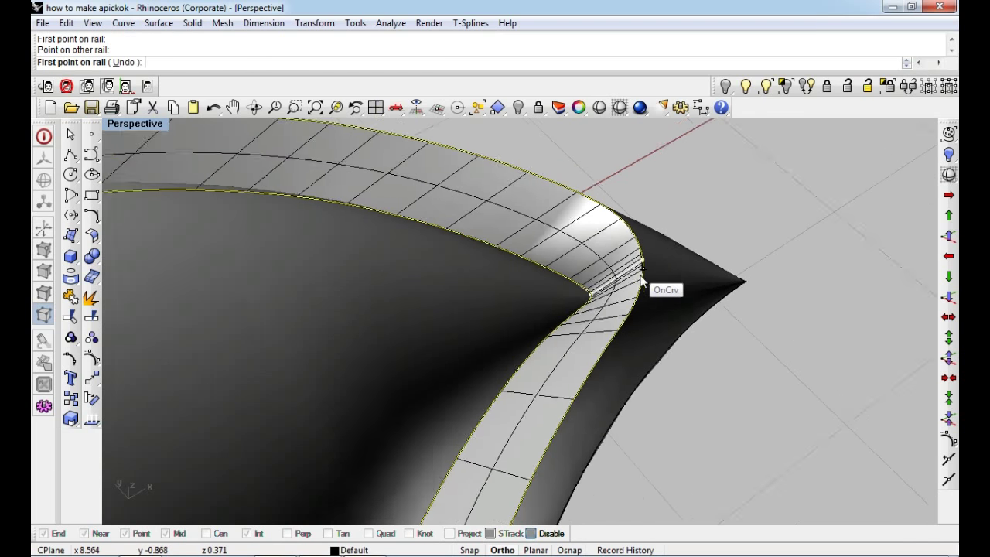
Match both rails' points at the spout rim and accept the options to build the side wall
scroll(657, 288, "down", 2)
scroll(654, 298, "down", 2)
scroll(424, 236, "down", 2)
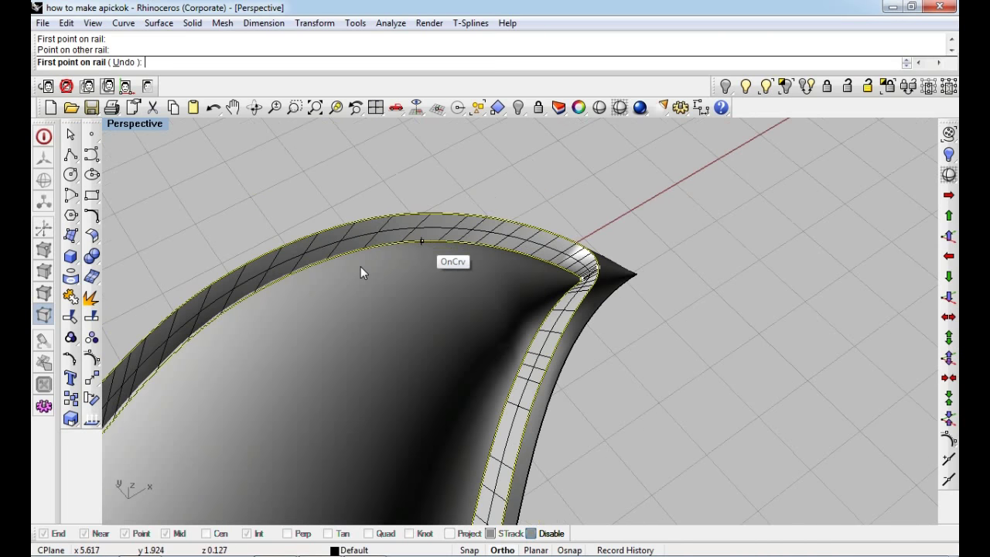
right_click_drag(361, 266, 491, 190)
scroll(430, 241, "up", 2)
scroll(418, 251, "up", 2)
scroll(405, 260, "up", 1)
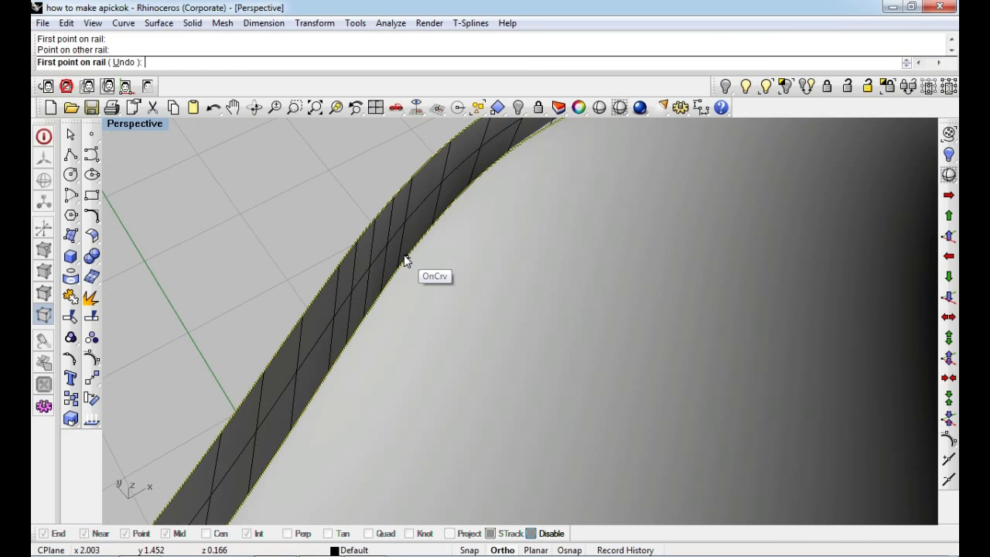
left_click(403, 257)
scroll(394, 232, "up", 1)
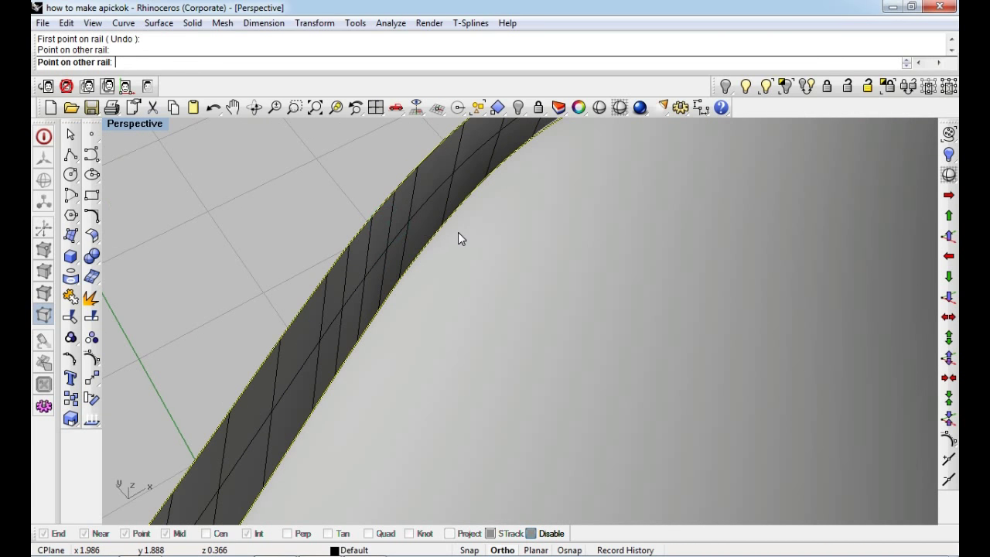
scroll(458, 232, "down", 3)
scroll(475, 232, "down", 2)
left_click(447, 274)
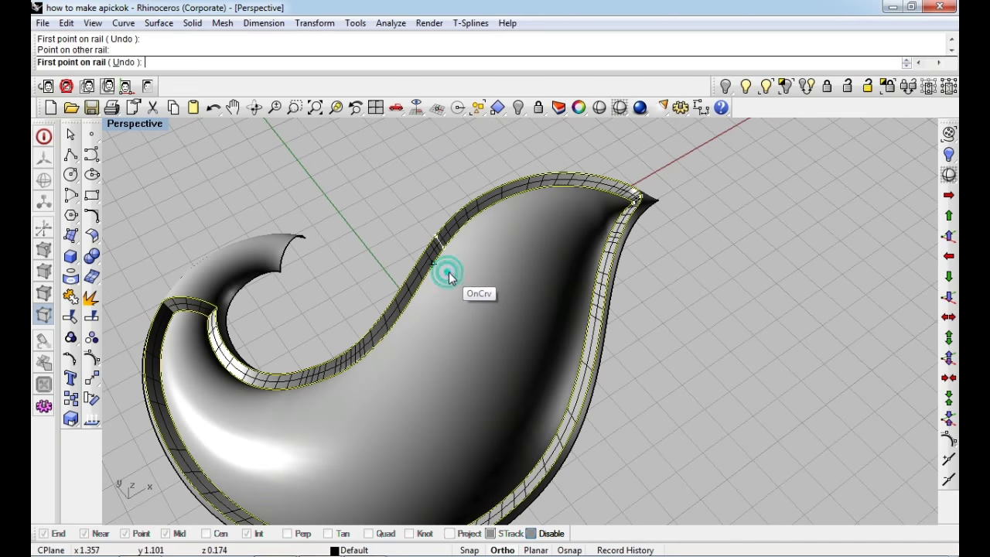
left_click(431, 378)
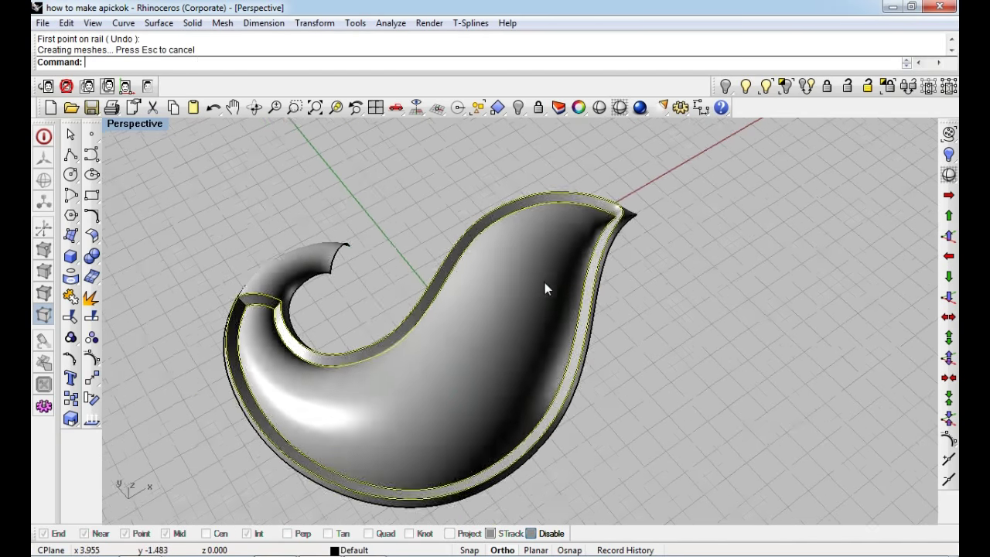
scroll(545, 282, "down", 3)
Toggle Hide Swap several times to compare the new koru wall with the other objects
mouse_move(544, 283)
right_mouse_down()
mouse_move(689, 319)
mouse_move(839, 111)
right_mouse_up()
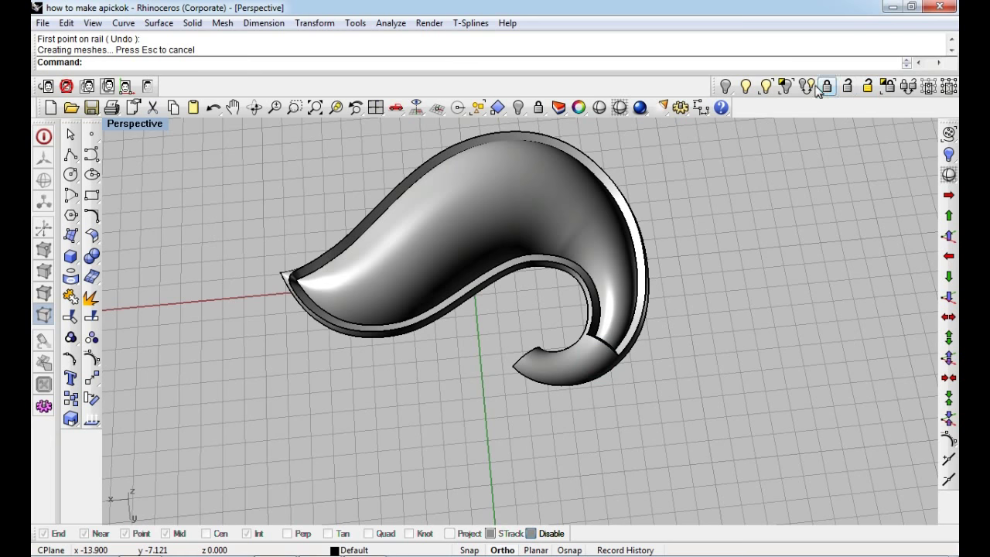
left_click(808, 86)
left_click(807, 87)
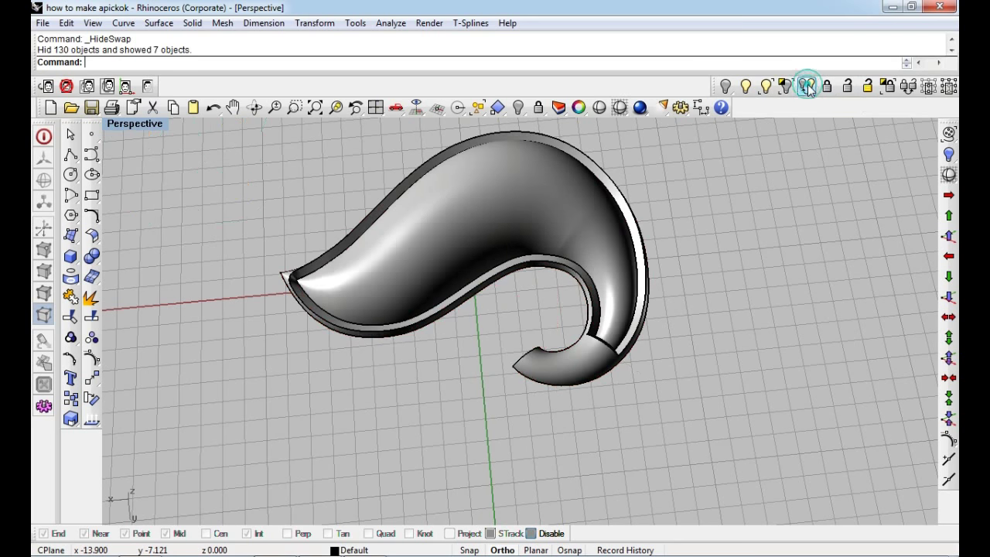
left_click(807, 87)
left_click(808, 86)
Hide the old body surface and swap again so only the new 8-piece koru shell shows
left_click(582, 202)
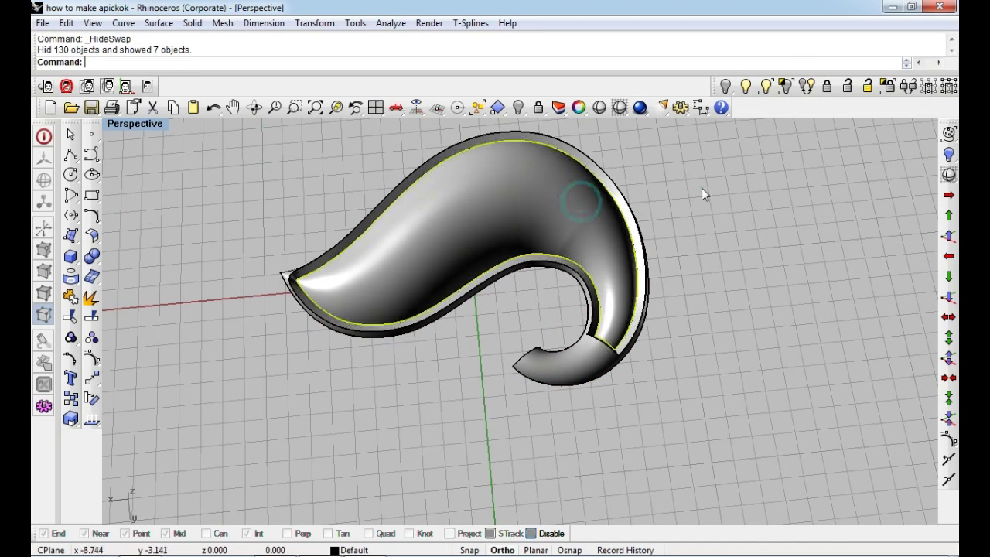
left_click(806, 87)
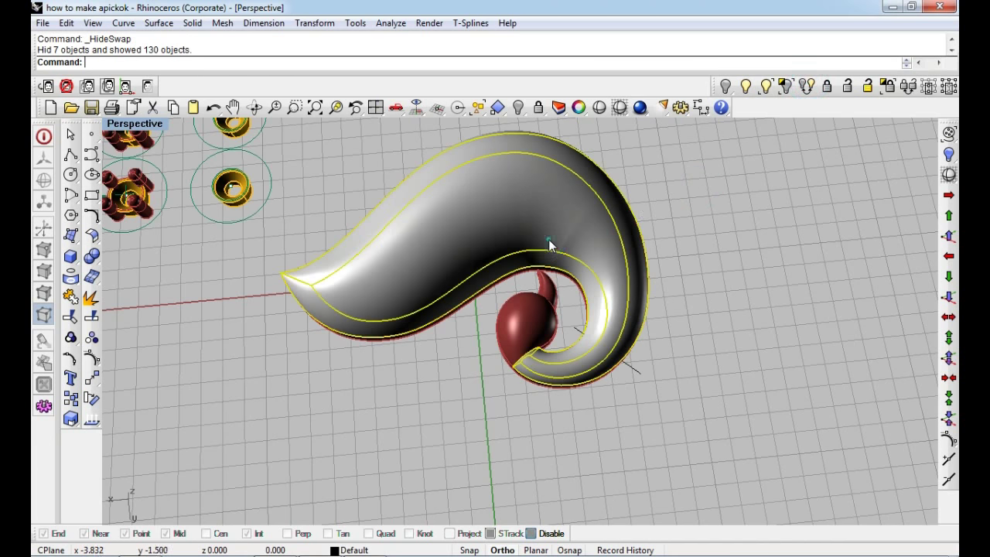
left_click(725, 86)
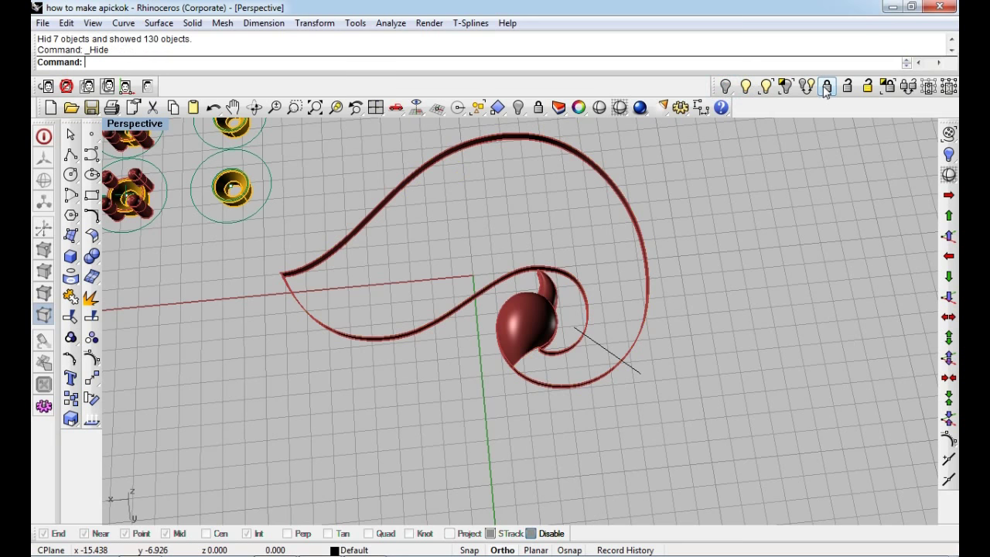
left_click(806, 87)
mouse_move(603, 351)
right_mouse_down()
mouse_move(587, 198)
mouse_move(579, 294)
mouse_move(534, 241)
right_mouse_up()
left_click(596, 225)
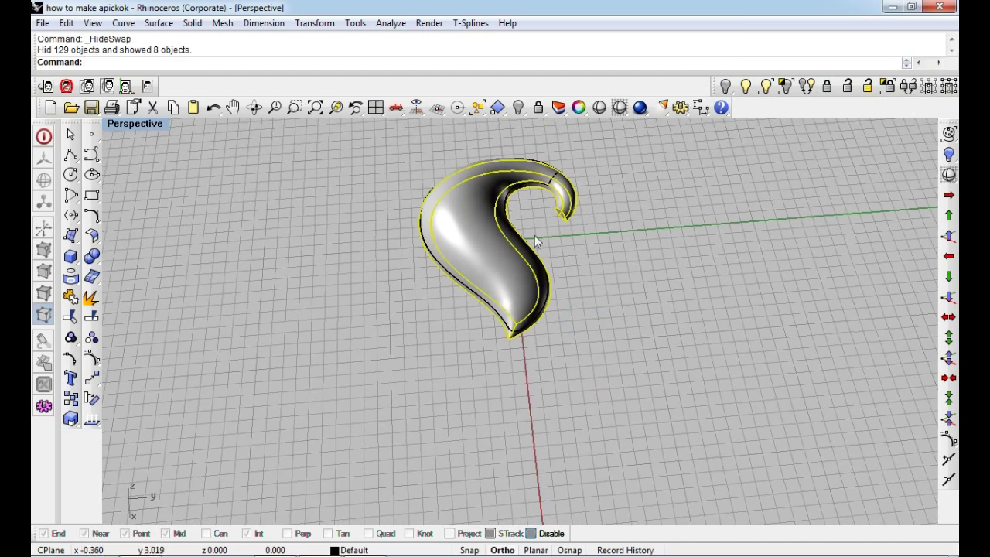
Move the selected koru body 20 units to the right beside the original
left_click(92, 396)
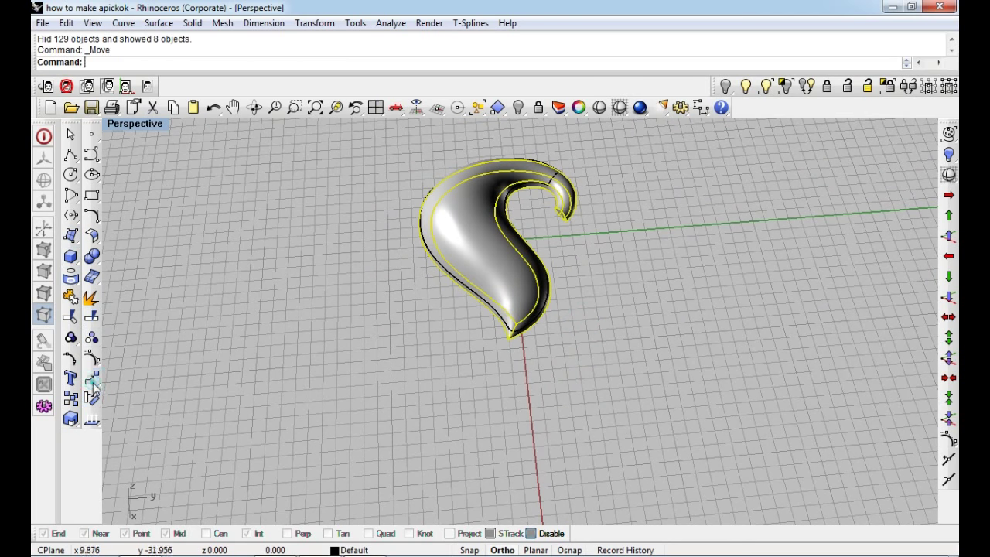
left_click(313, 308)
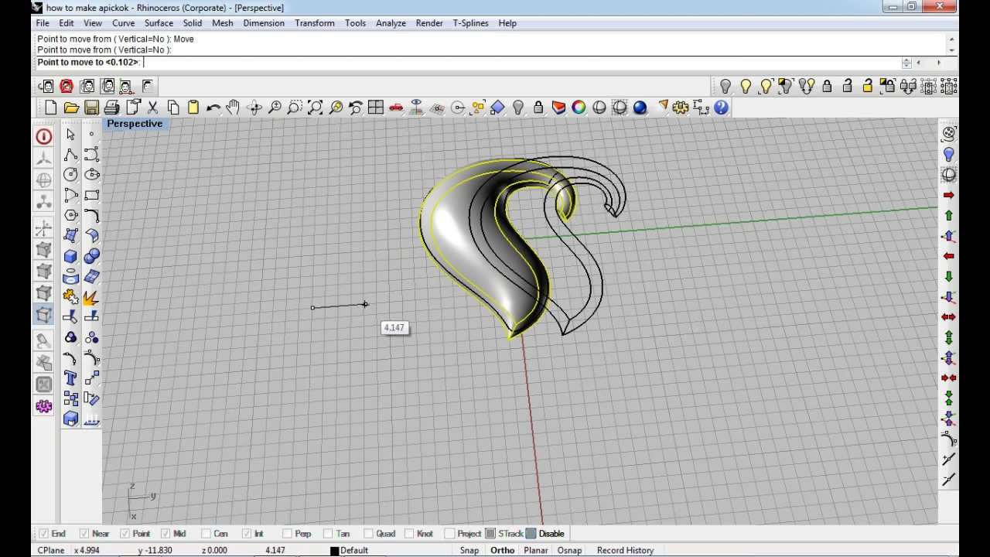
type("20")
key("Return")
left_click(366, 305)
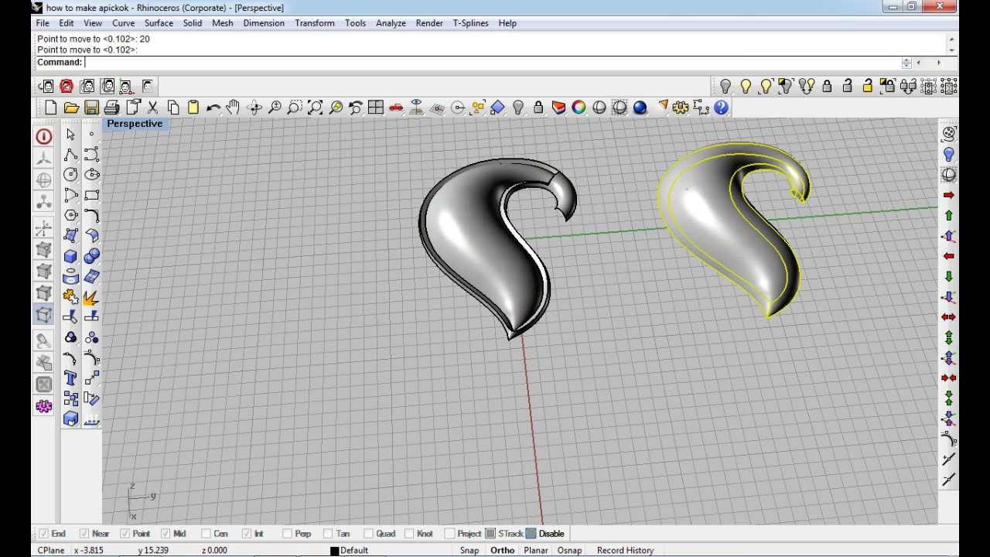
right_click_drag(685, 281, 523, 299)
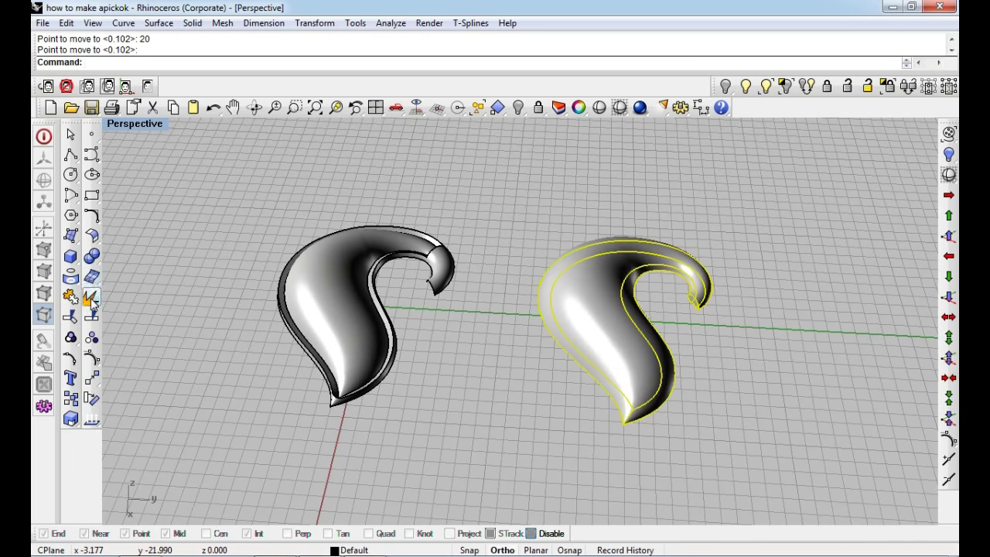
Explode the moved body into surfaces and delete the redundant surface
left_click(91, 298)
key("Escape")
left_click(585, 314)
key("Delete")
mouse_move(586, 314)
right_mouse_down()
mouse_move(507, 290)
mouse_move(658, 249)
right_mouse_up()
Move the remaining surfaces 20 units back onto the first koru body
left_click_drag(505, 400, 506, 400)
type("m")
key("Return")
left_click(639, 330)
type("2")
key("Return")
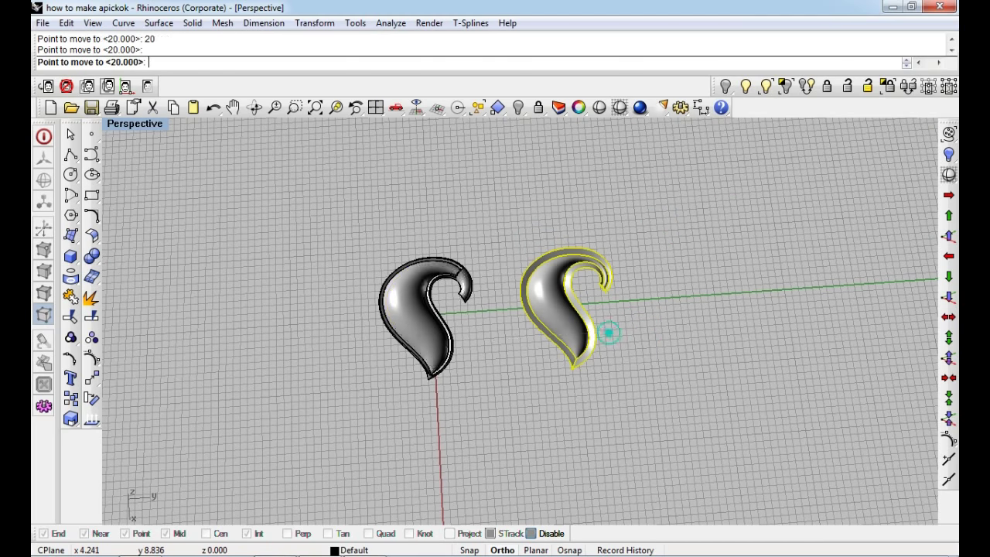
left_click(608, 331)
scroll(574, 214, "up", 2)
mouse_move(574, 213)
right_mouse_down()
mouse_move(489, 313)
mouse_move(475, 349)
mouse_move(588, 201)
right_mouse_up()
Window-select all body parts and join them into one polysurface
left_click_drag(591, 184, 317, 408)
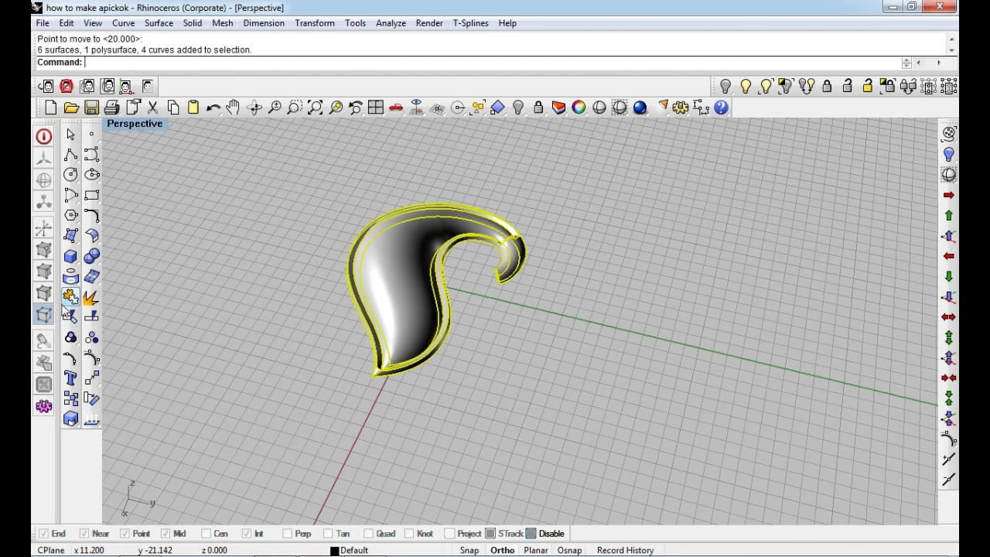
left_click(70, 298)
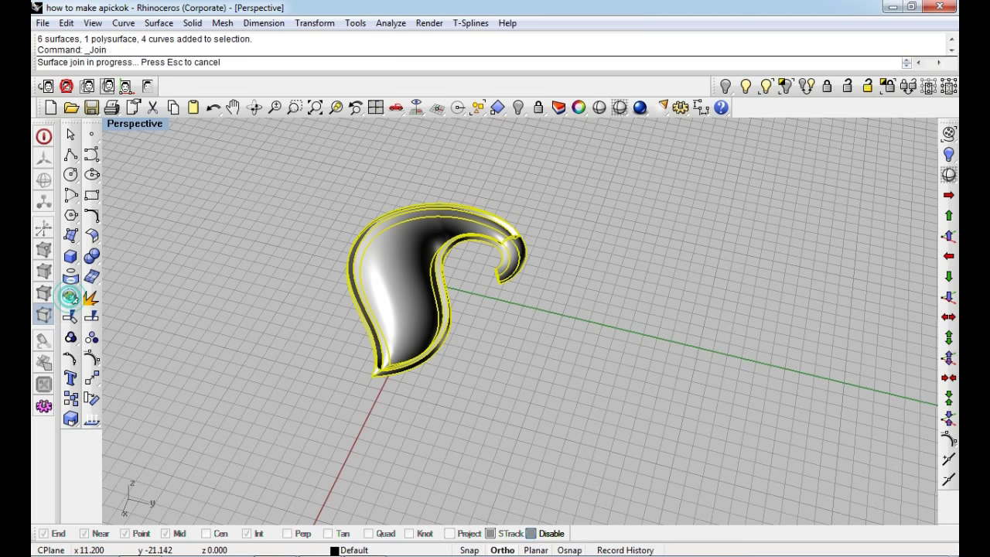
left_click(70, 298)
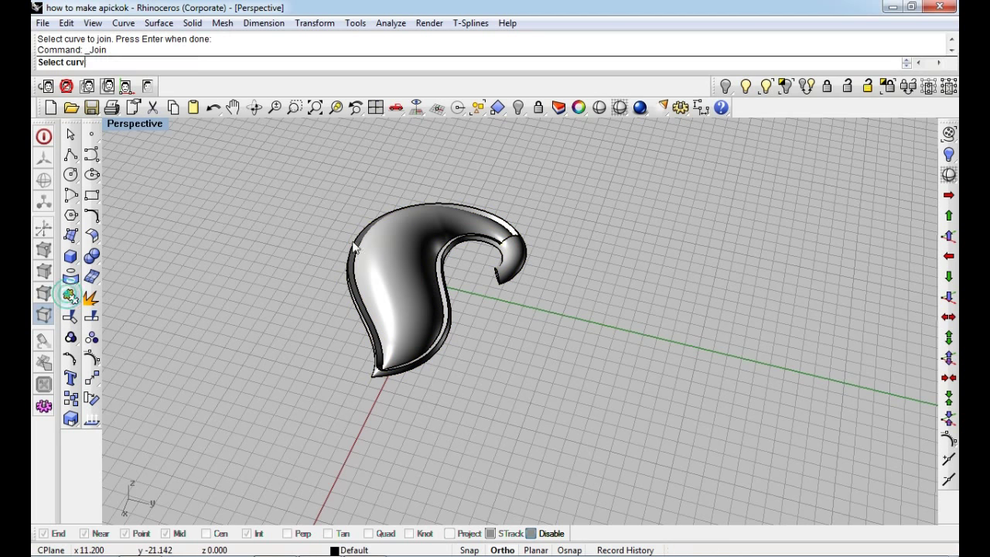
right_click(626, 163)
Delete the extra polysurface and 4 curves, then restore all 130 hidden objects
left_click_drag(623, 151, 266, 485)
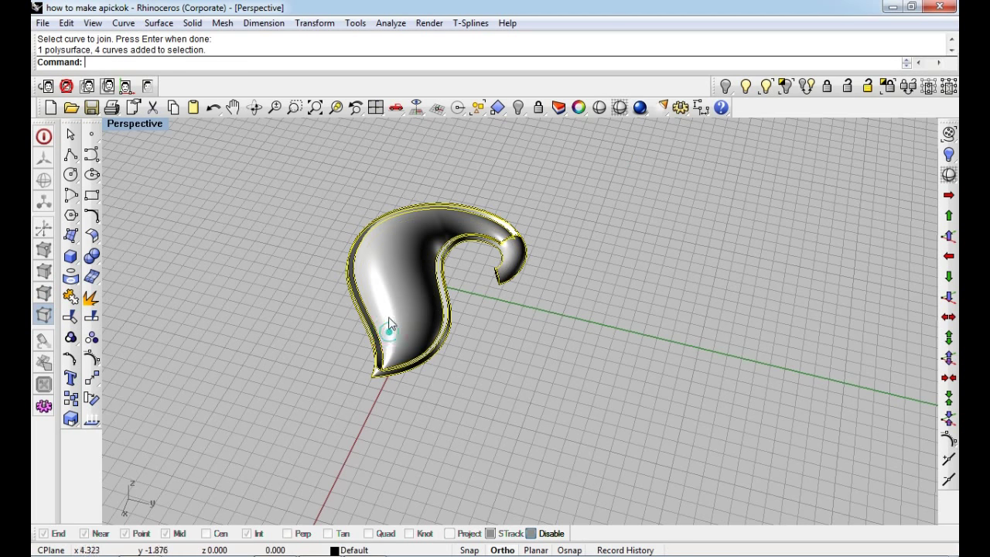
key("Delete")
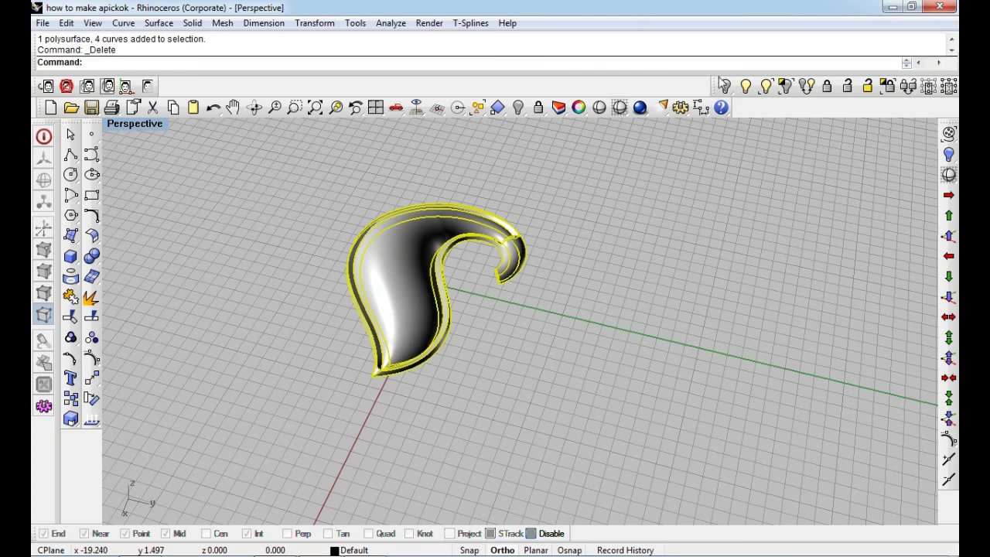
left_click(726, 87)
mouse_move(526, 333)
right_mouse_down()
mouse_move(570, 371)
mouse_move(424, 274)
mouse_move(464, 255)
mouse_move(634, 318)
mouse_move(683, 315)
mouse_move(587, 232)
right_mouse_up()
mouse_move(541, 278)
right_mouse_down()
mouse_move(496, 298)
mouse_move(465, 260)
mouse_move(520, 262)
right_mouse_up()
Maximize the Top viewport and select the koru pendant body
key("ctrl+F1")
scroll(574, 298, "down", 3)
scroll(516, 284, "up", 1)
scroll(511, 306, "down", 1)
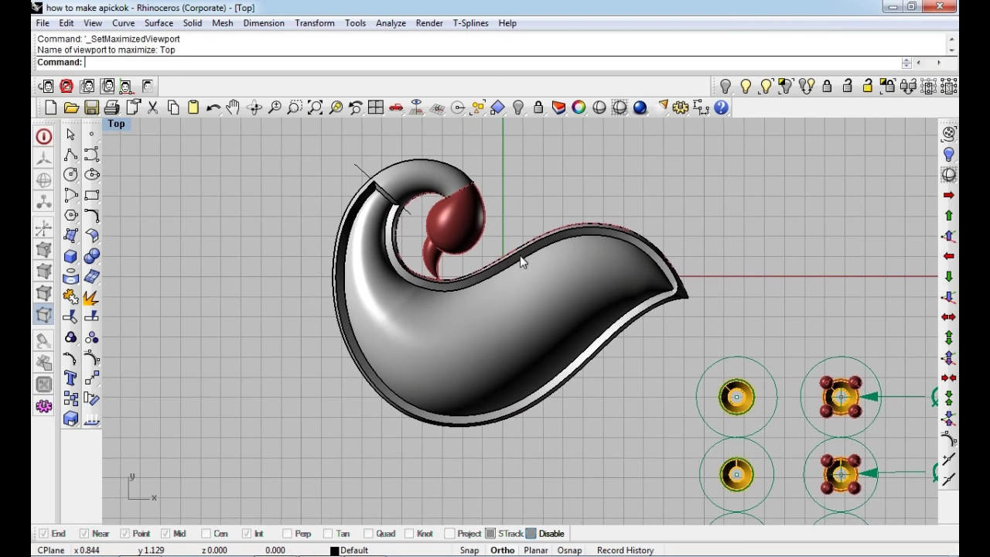
left_click(376, 314)
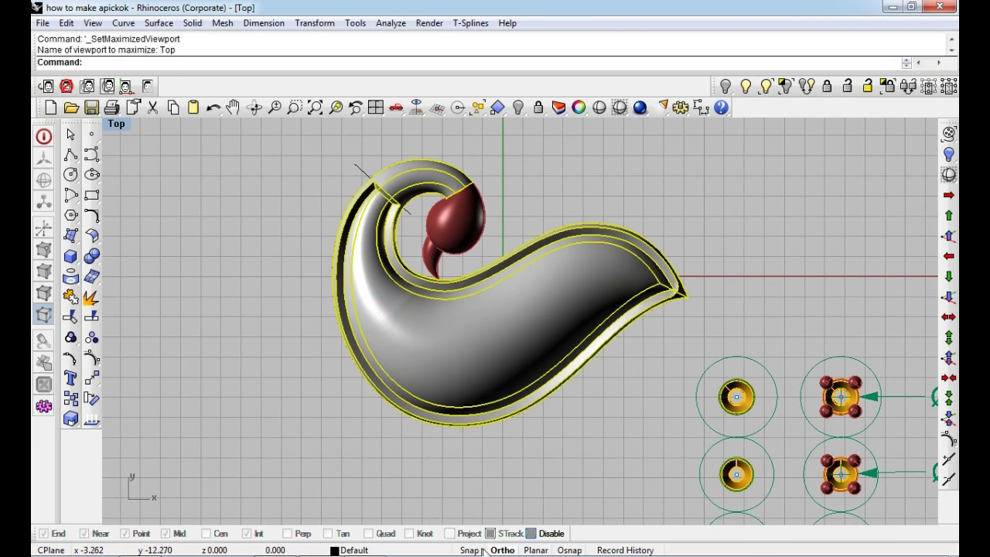
Move the pendant body onto the red Layer 01 from the status-bar layer list
left_click(369, 550)
right_click(358, 414)
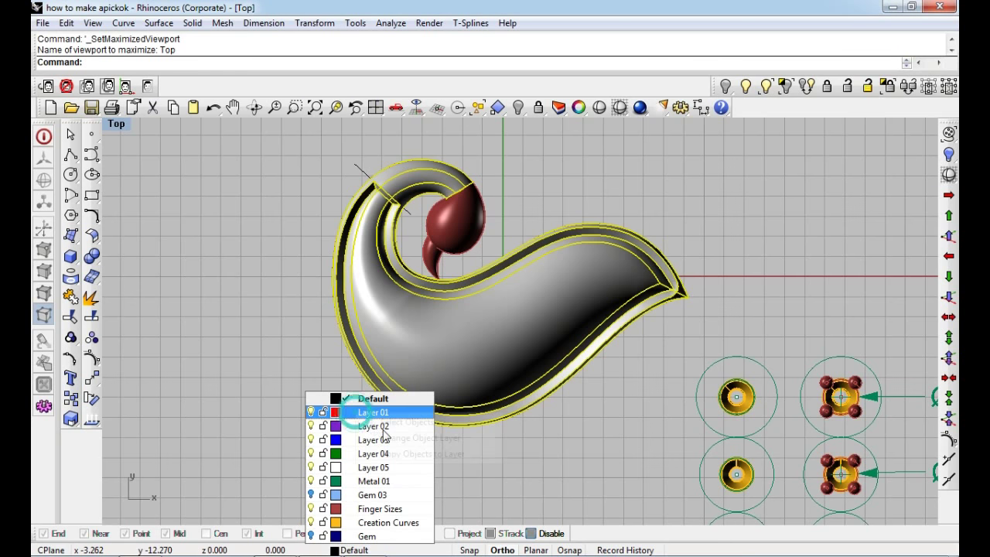
left_click(402, 438)
Clear the selection and switch the Top viewport to Wireframe display
left_click(254, 284)
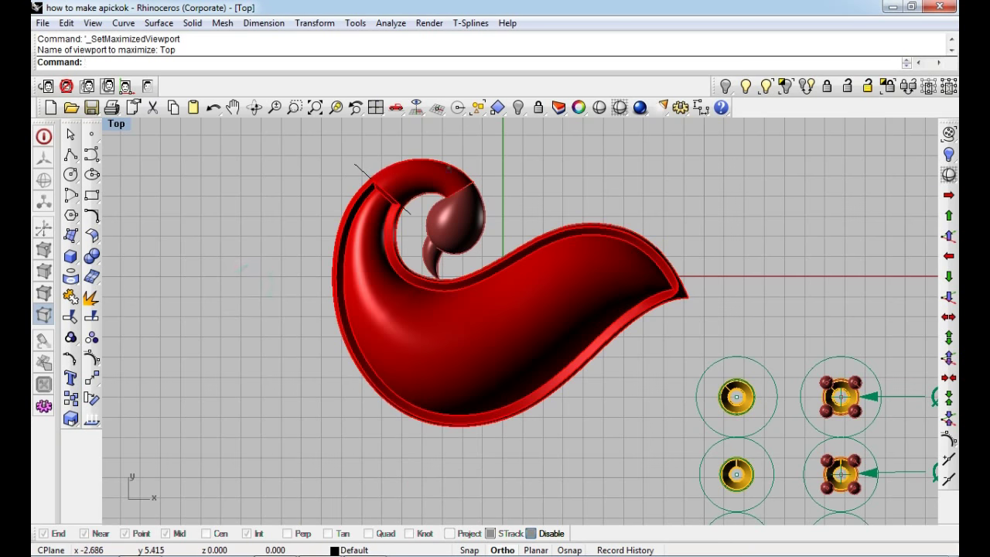
scroll(467, 270, "up", 3)
left_click(538, 245)
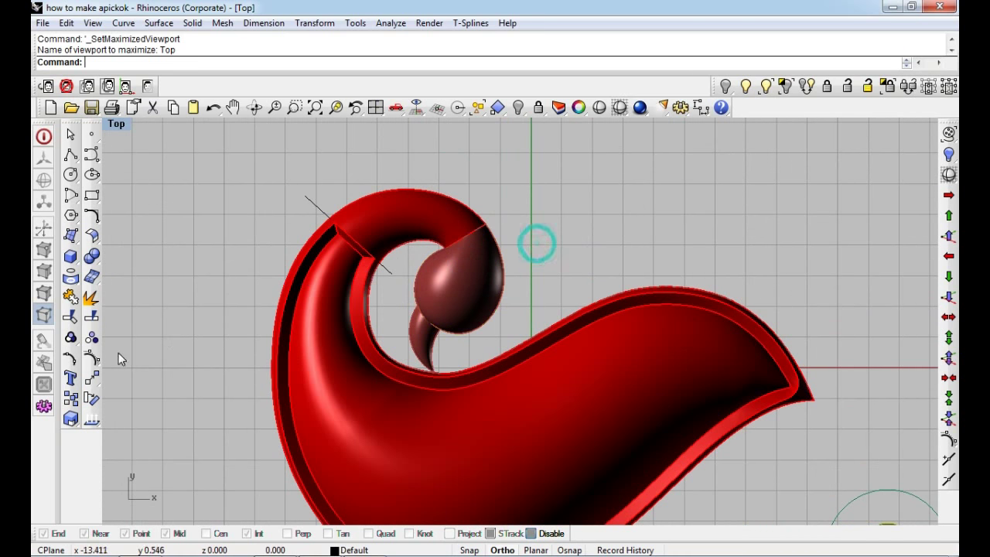
scroll(488, 272, "up", 2)
type("q")
key("Return")
Draw a 1.8-diameter circle inside the pendant's curled loop
left_click(551, 236)
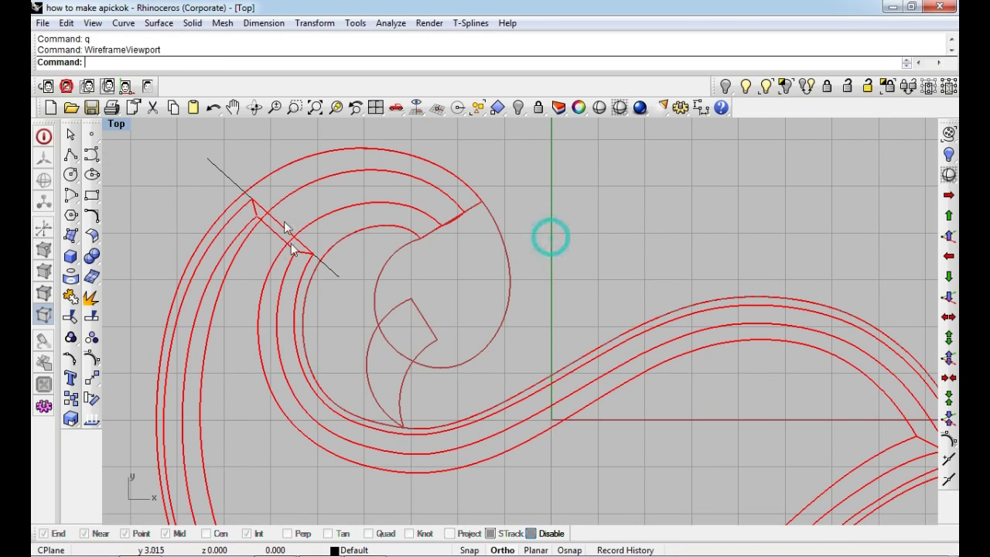
left_click(71, 175)
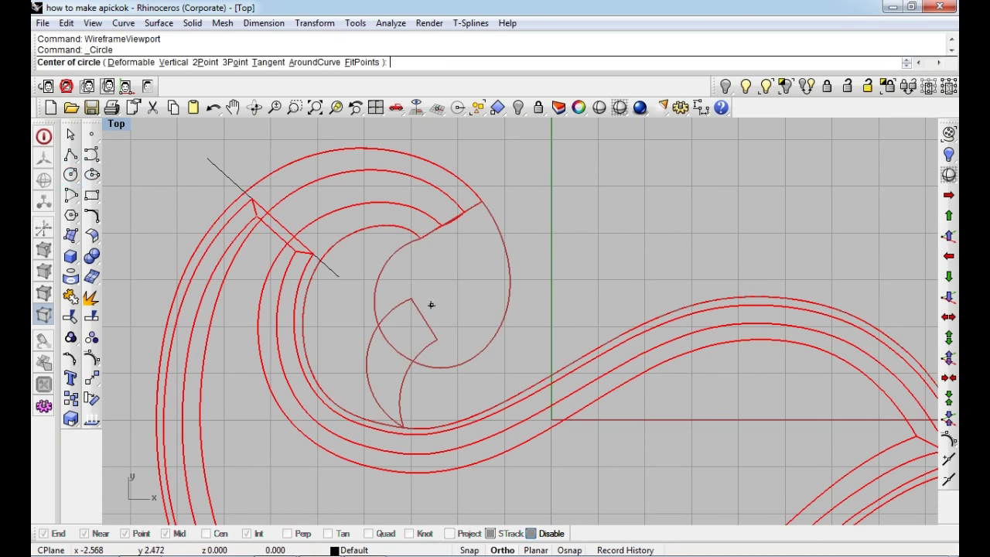
left_click(441, 296)
type("1.")
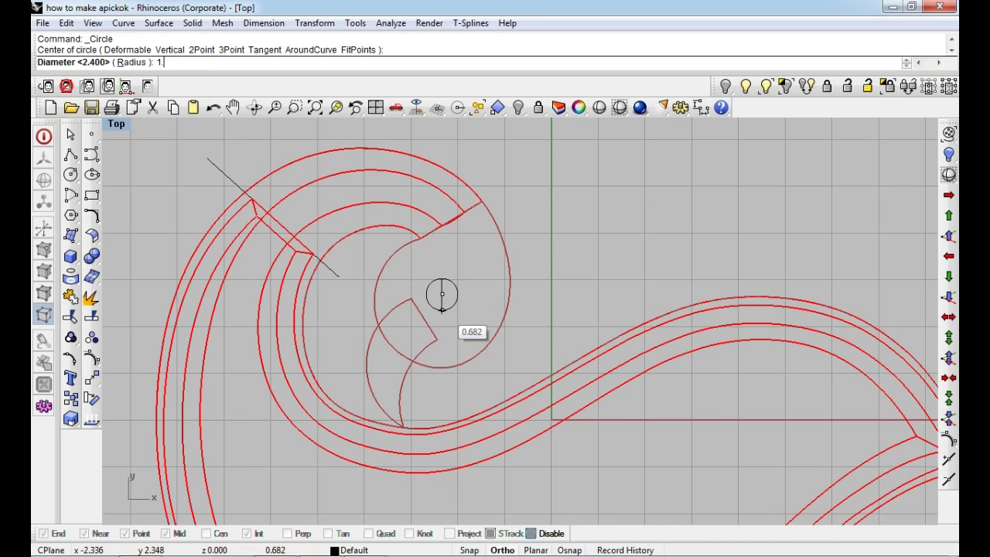
type("8")
key("Return")
Move and offset the 1.8 circle, then undo those changes and delete it
scroll(470, 249, "up", 2)
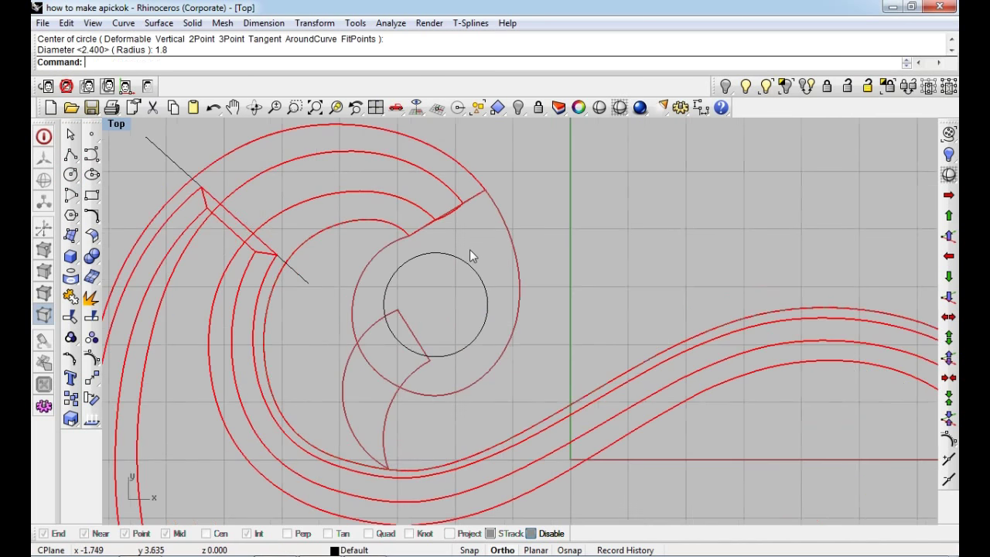
left_click(472, 232)
scroll(457, 307, "up", 1)
key("Return")
left_click(456, 297)
left_click(458, 303)
type("O")
key("Return")
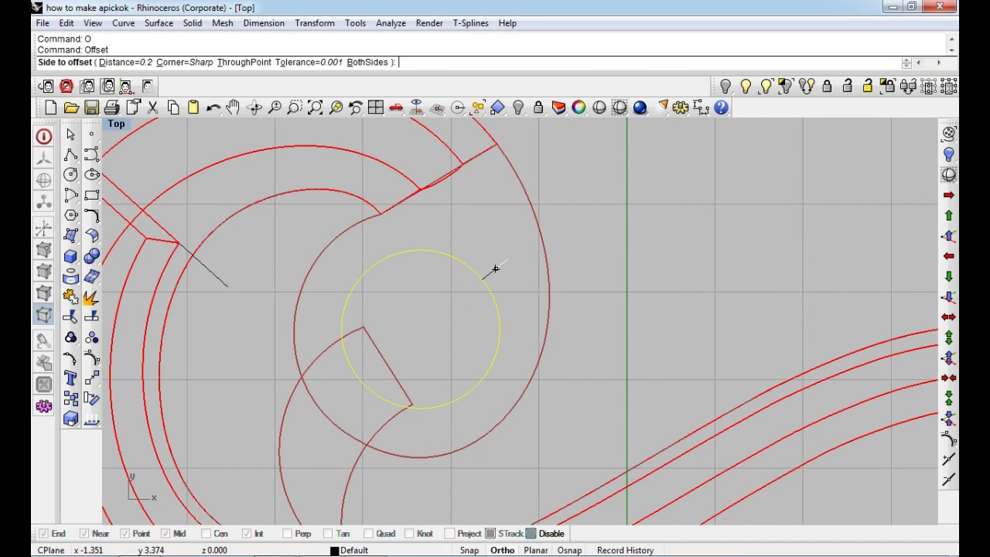
left_click(517, 255)
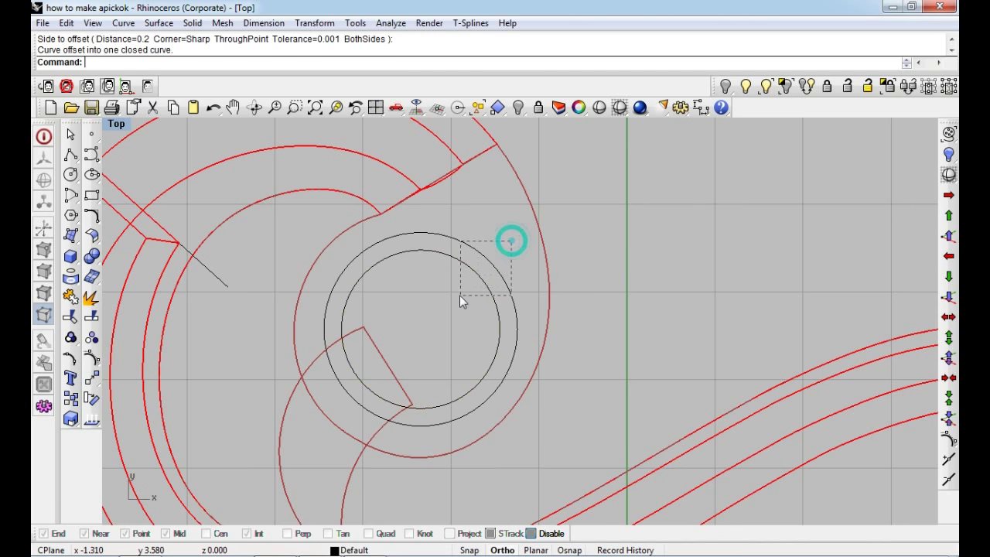
key("Escape")
key("ctrl+z")
key("ctrl+z")
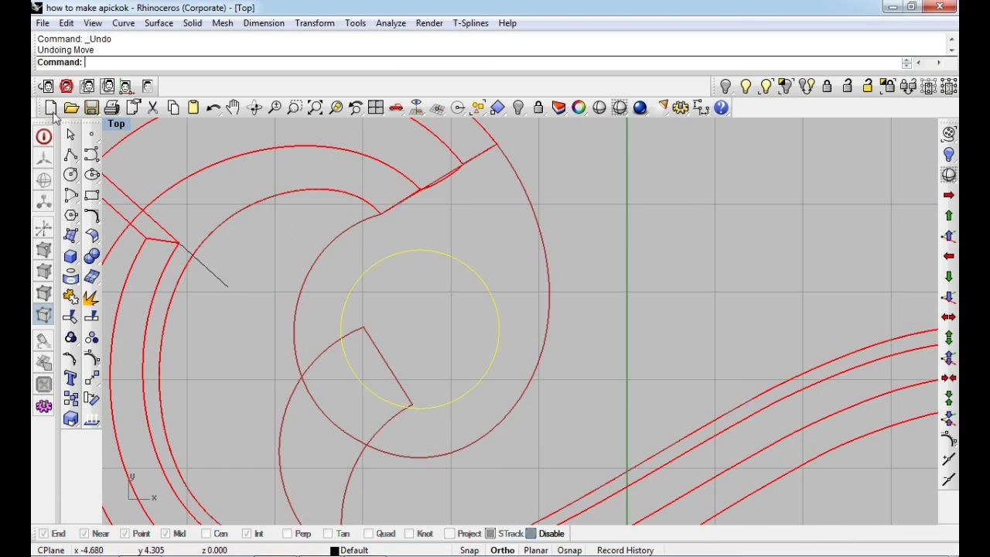
key("Delete")
Draw a 1.6-diameter circle in the loop and nudge it slightly down and left
left_click(70, 174)
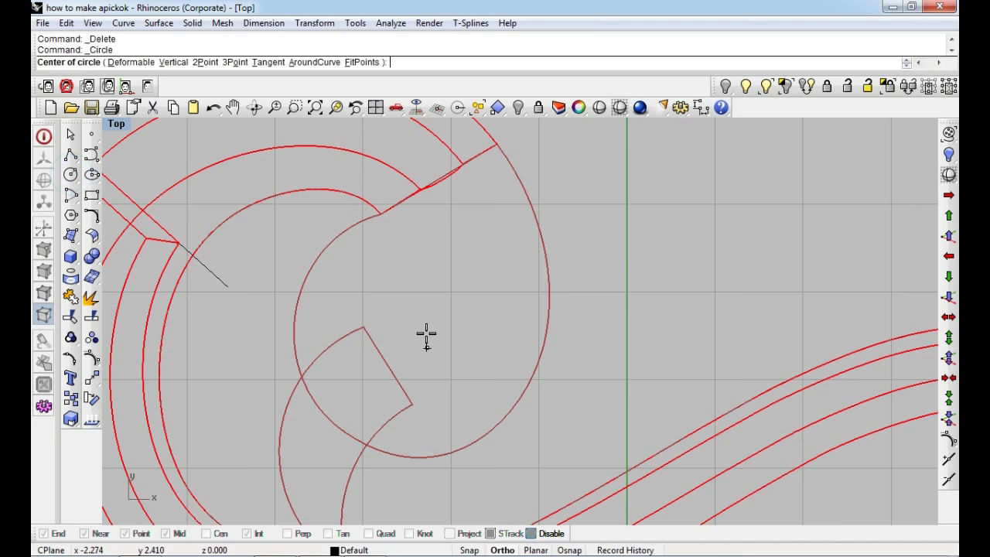
left_click(426, 331)
type("1.")
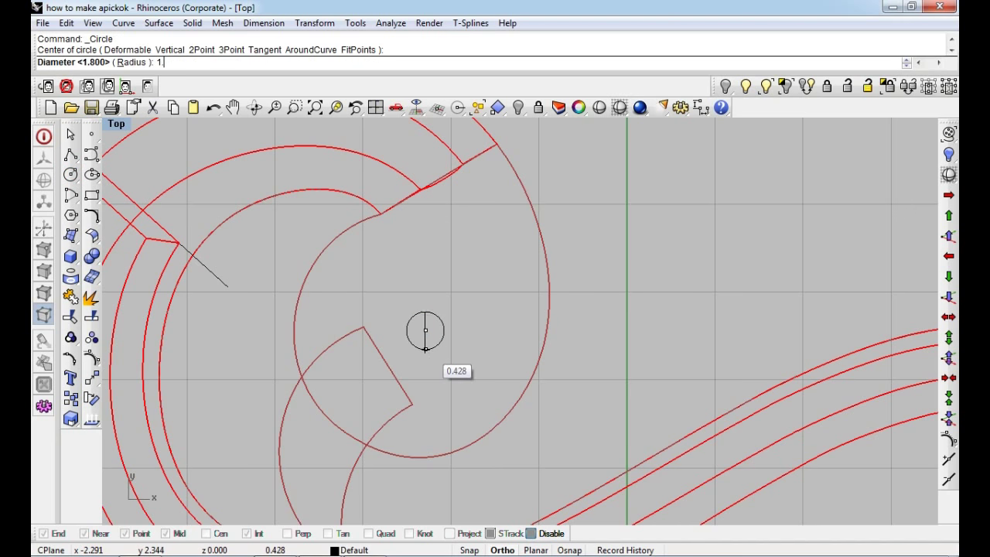
type("6")
key("Return")
type("move")
key("Return")
left_click(442, 316)
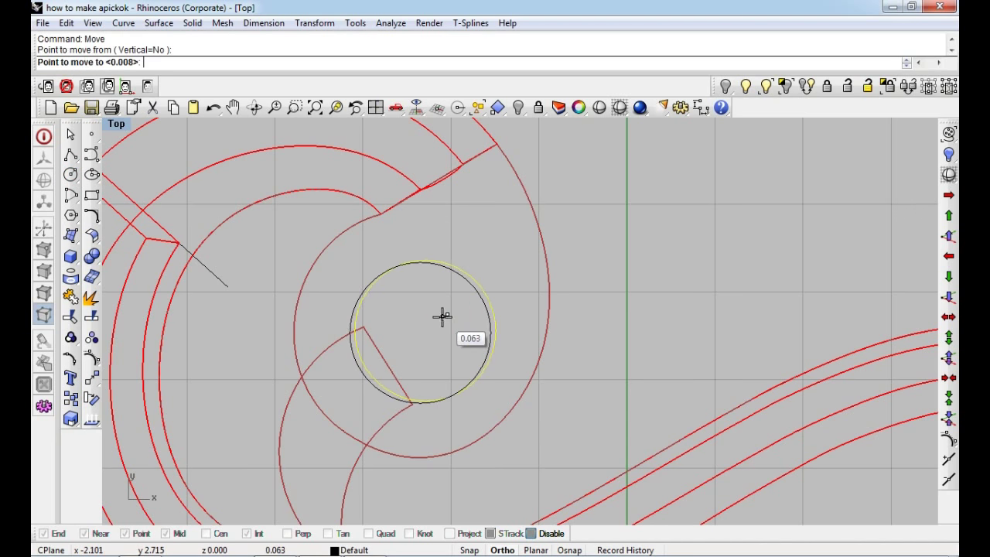
left_click(436, 318)
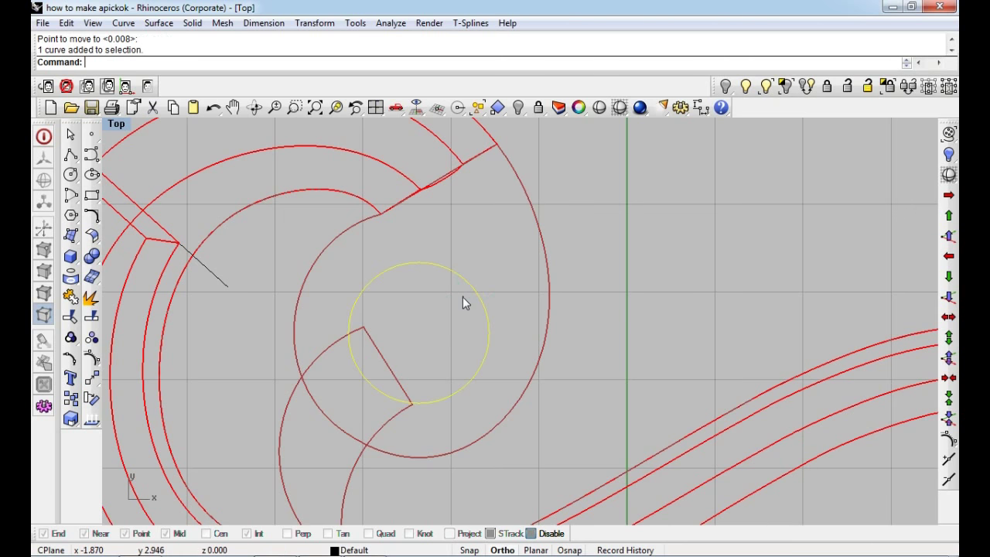
Offset the 1.6 circle outward by 0.2 to form a concentric pair
type("o")
key("Return")
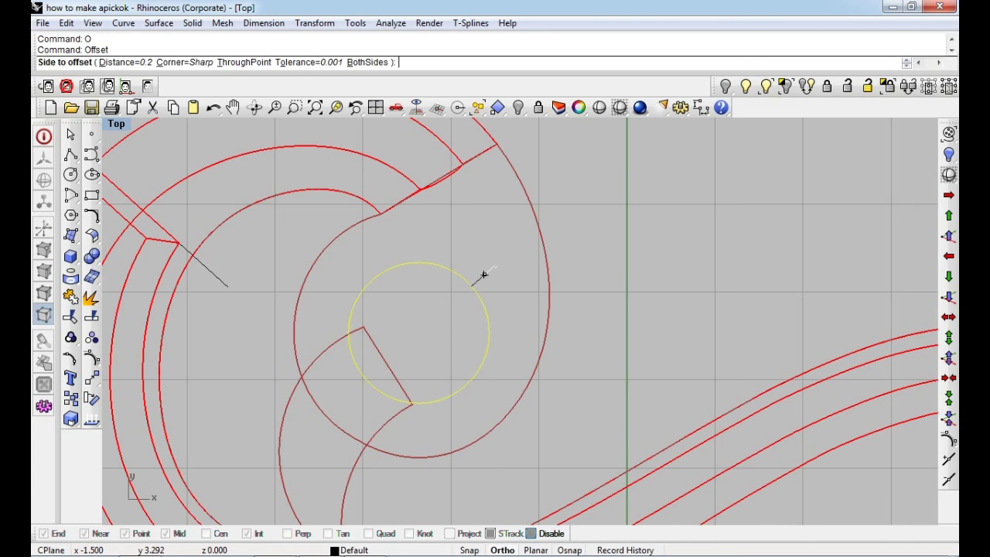
type("2")
key("Return")
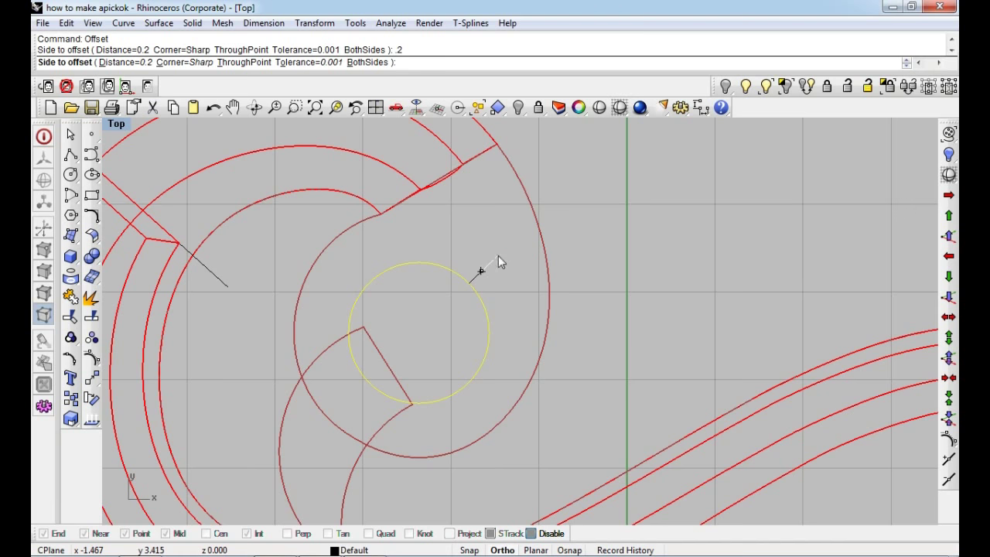
left_click(495, 252)
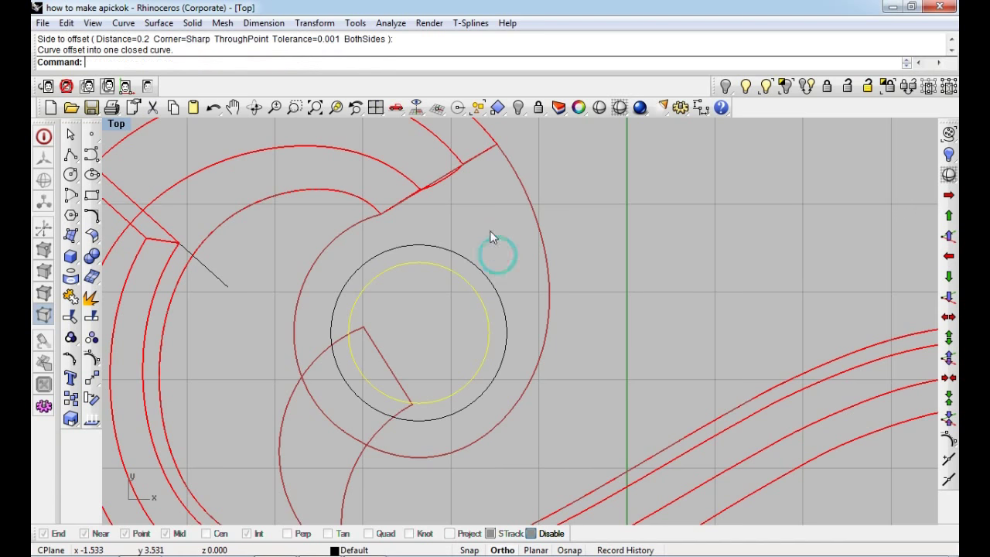
left_click(92, 152)
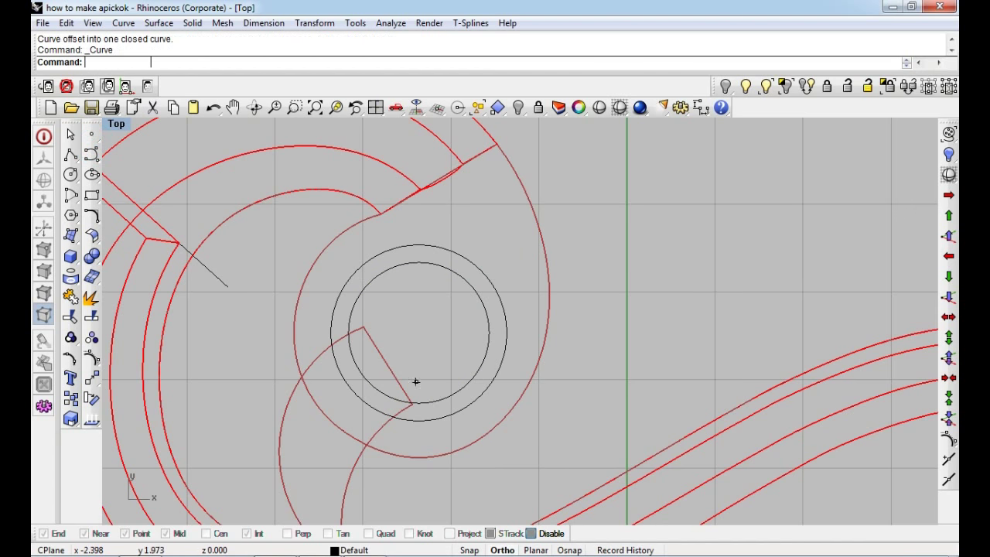
Draw the right half of the teardrop curve from below the circles up to the tip
left_click(365, 403)
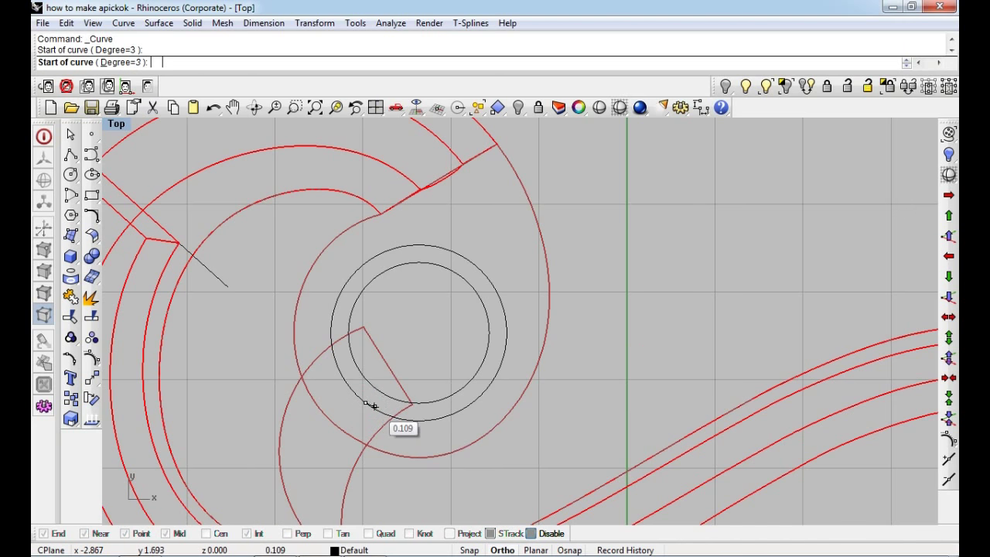
left_click(423, 430)
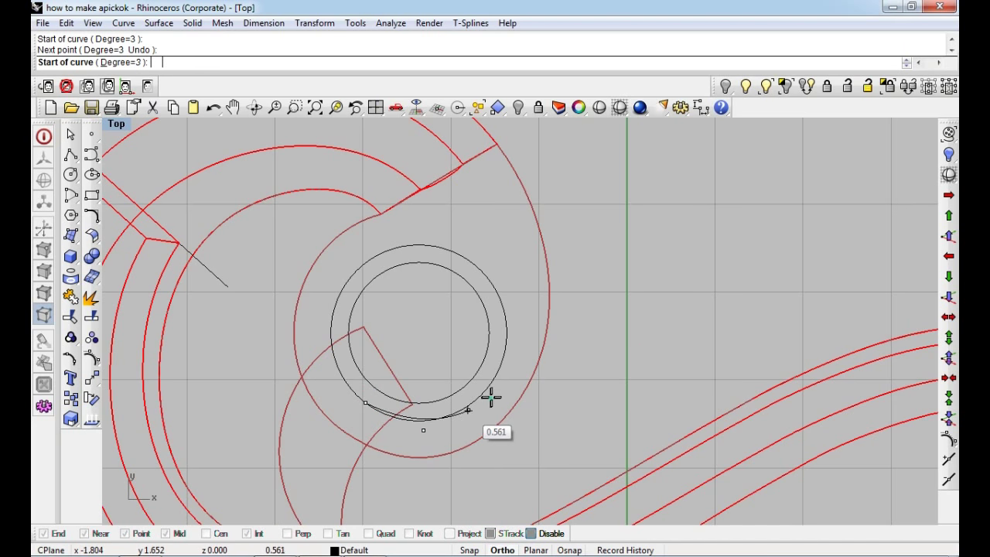
left_click(490, 398)
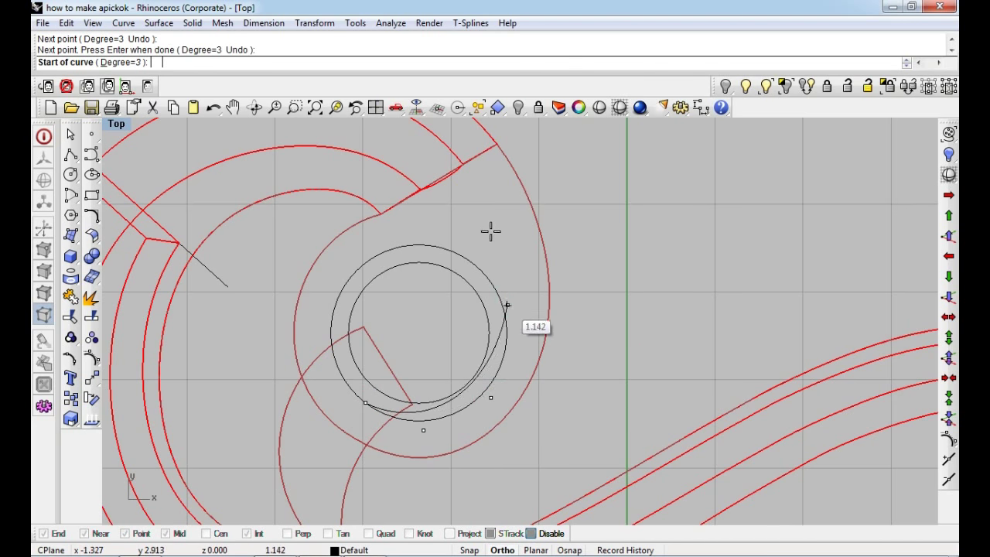
left_click(512, 297)
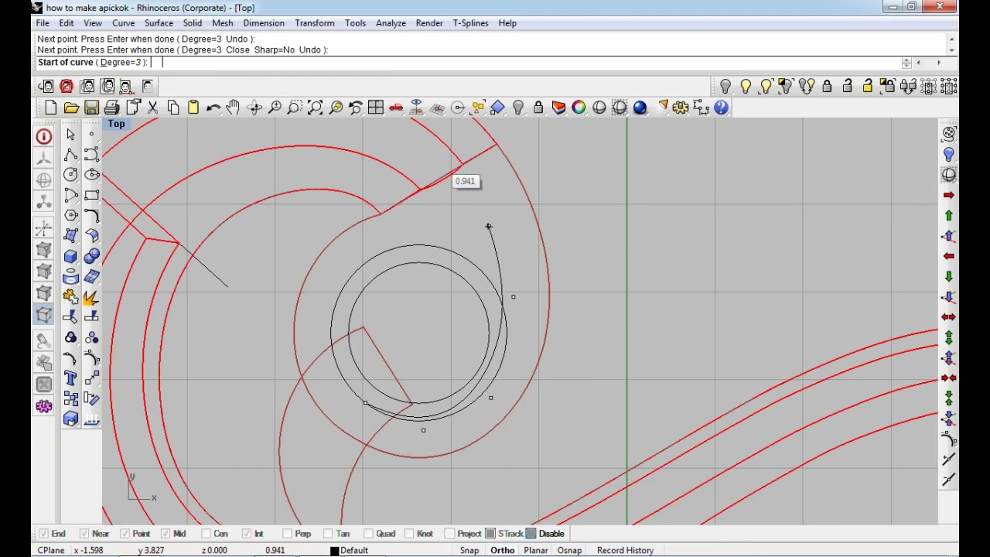
left_click(486, 216)
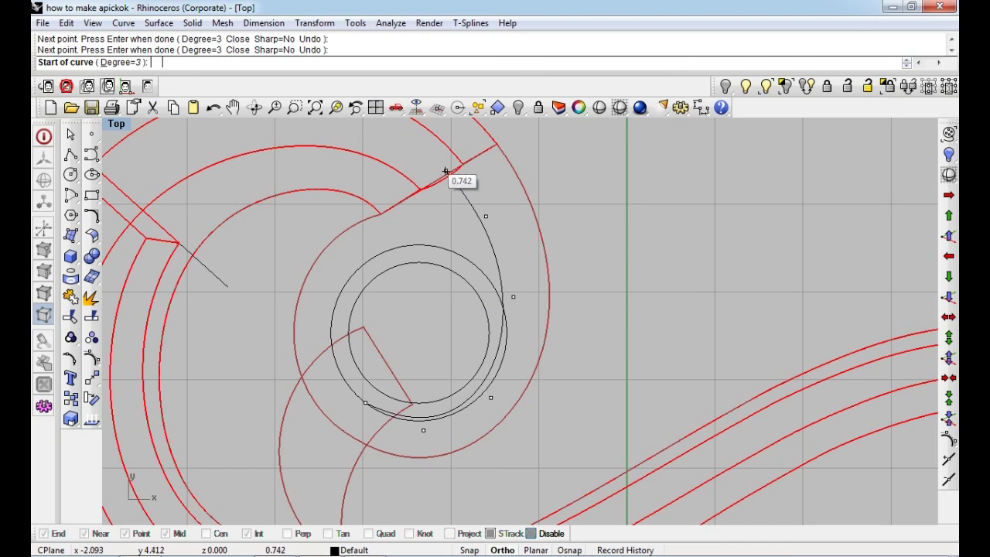
left_click(431, 159)
key("Return")
key("Return")
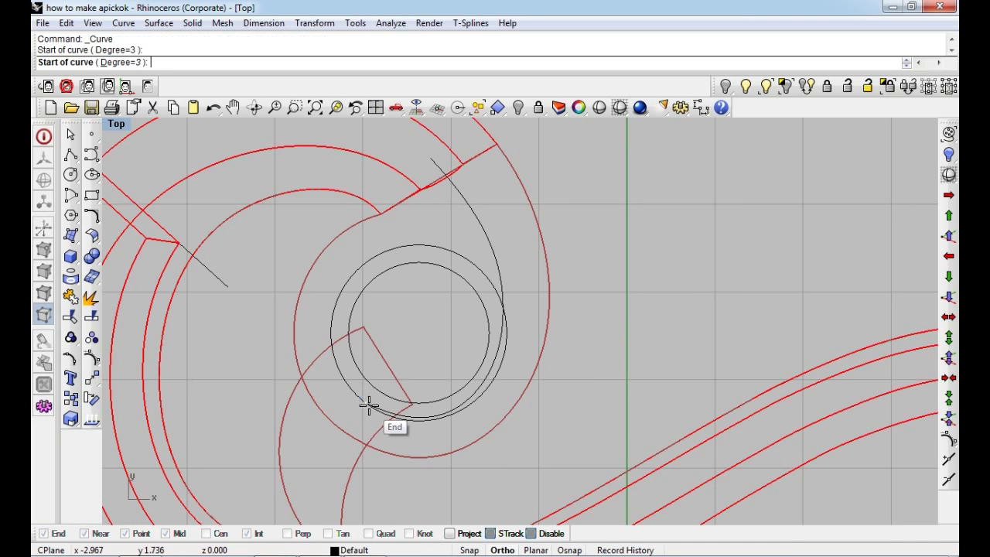
Draw the left half of the teardrop back up to the tip and select the curve
left_click(322, 374)
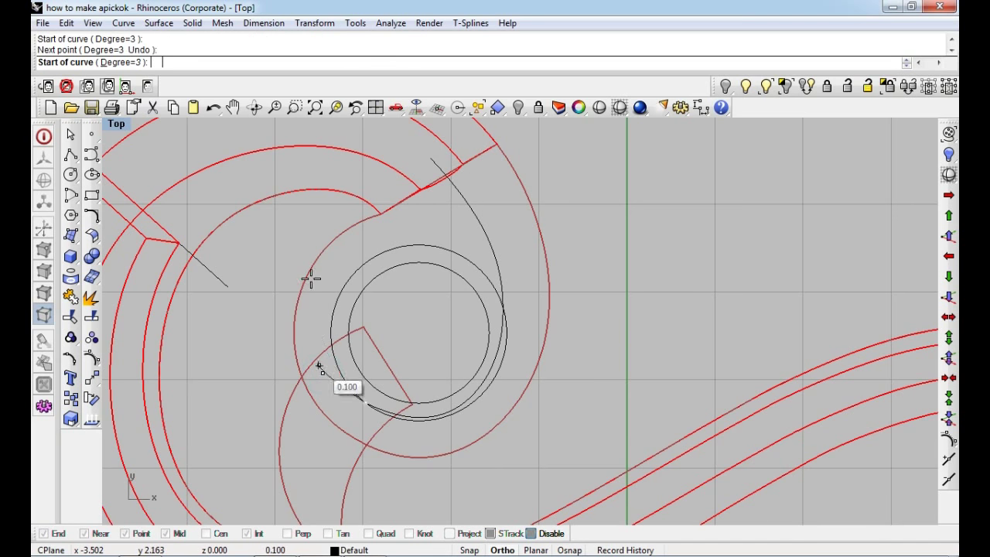
left_click(331, 254)
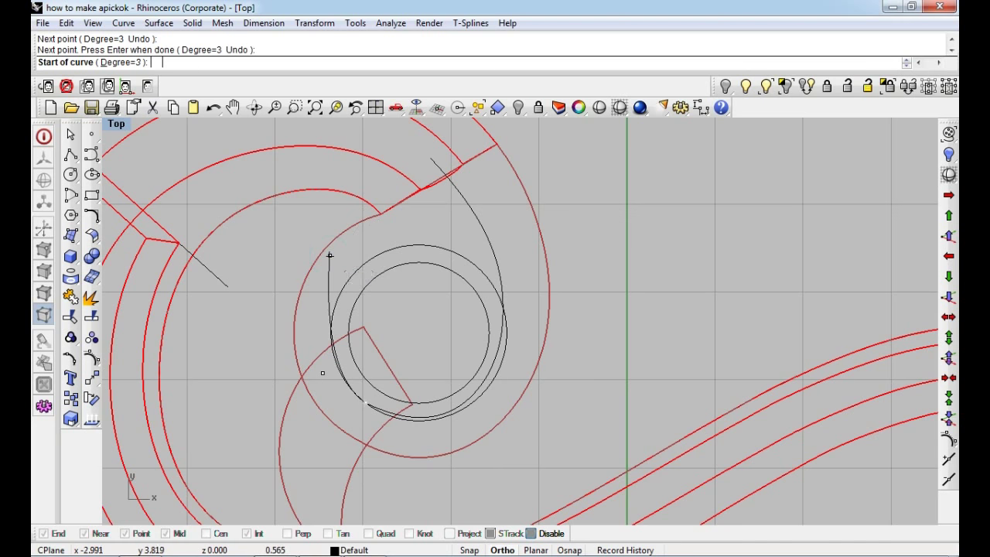
left_click(432, 204)
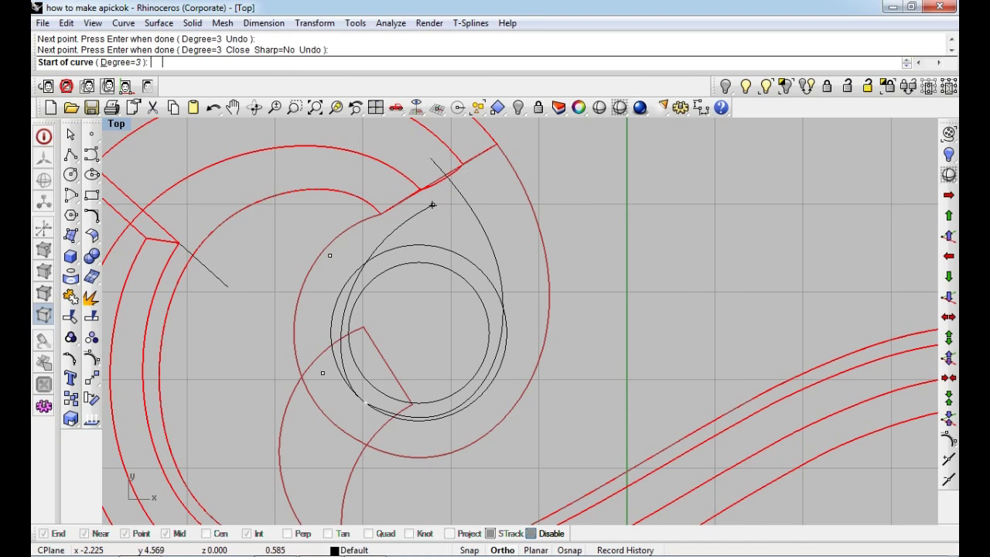
left_click(431, 154)
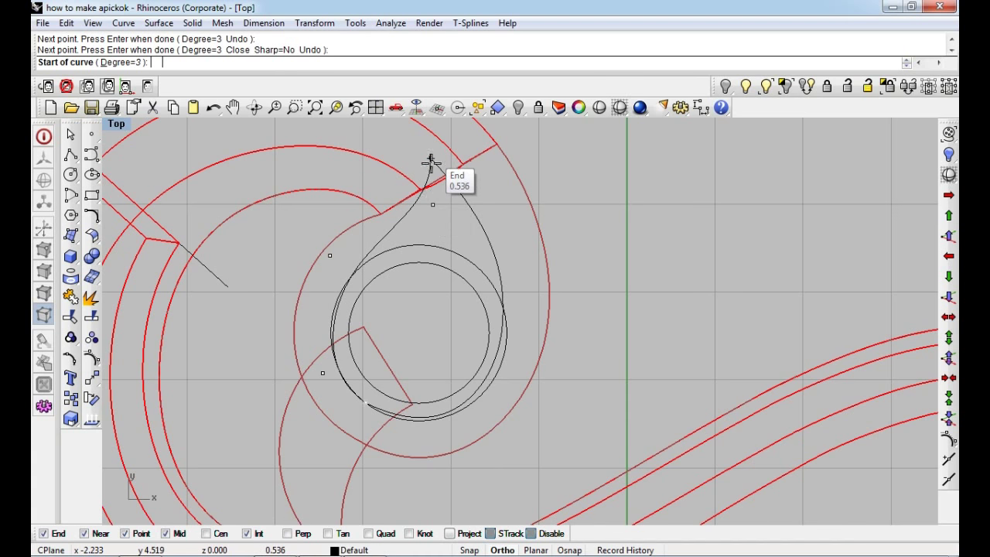
key("Return")
scroll(433, 155, "up", 2)
left_click(431, 168)
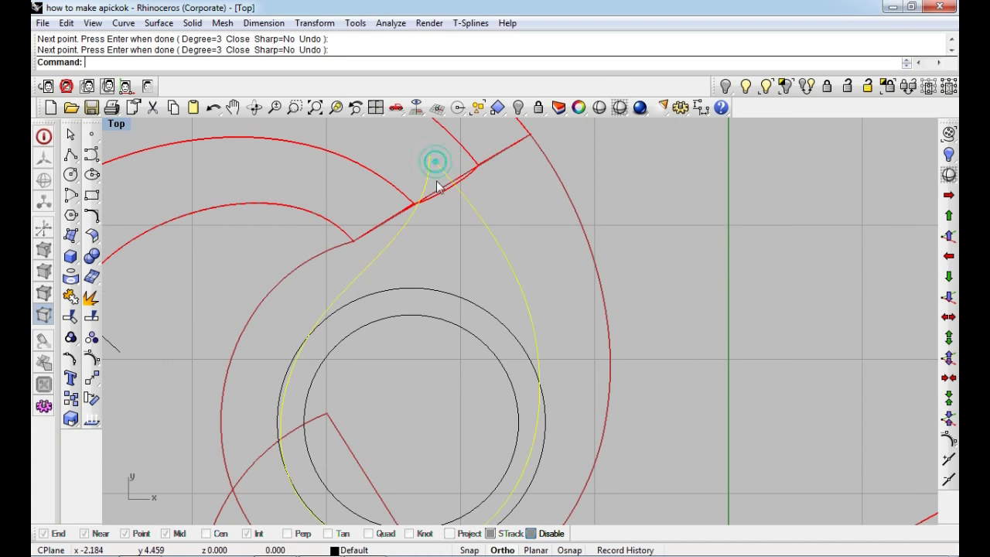
scroll(438, 313, "down", 3)
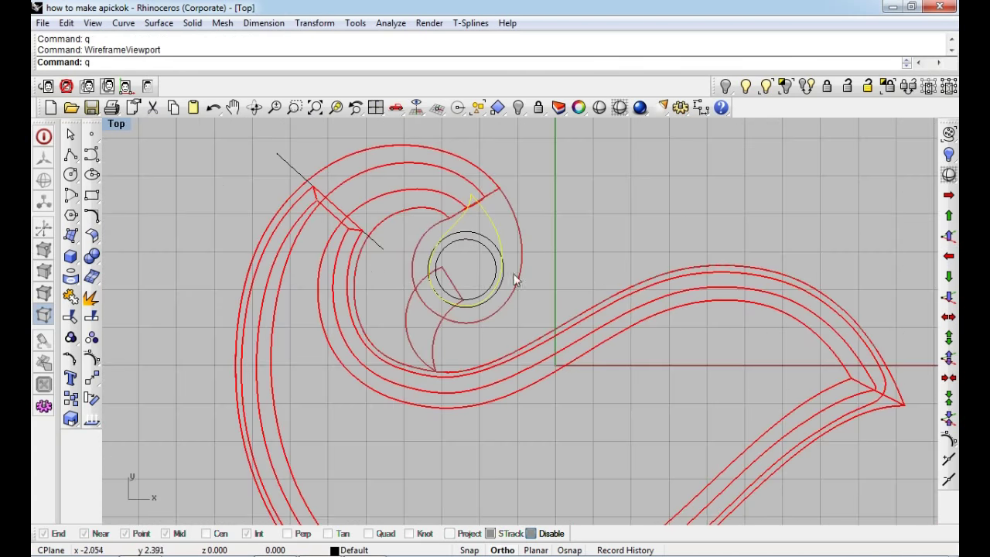
Rebuild the teardrop curve with 6 points at degree 3 and show its control points
left_click(513, 256)
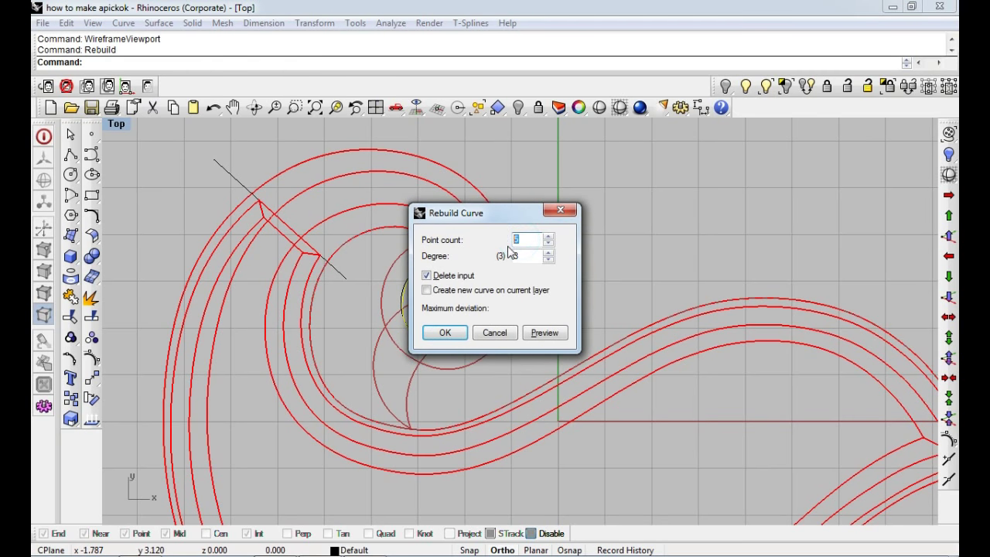
left_click(546, 334)
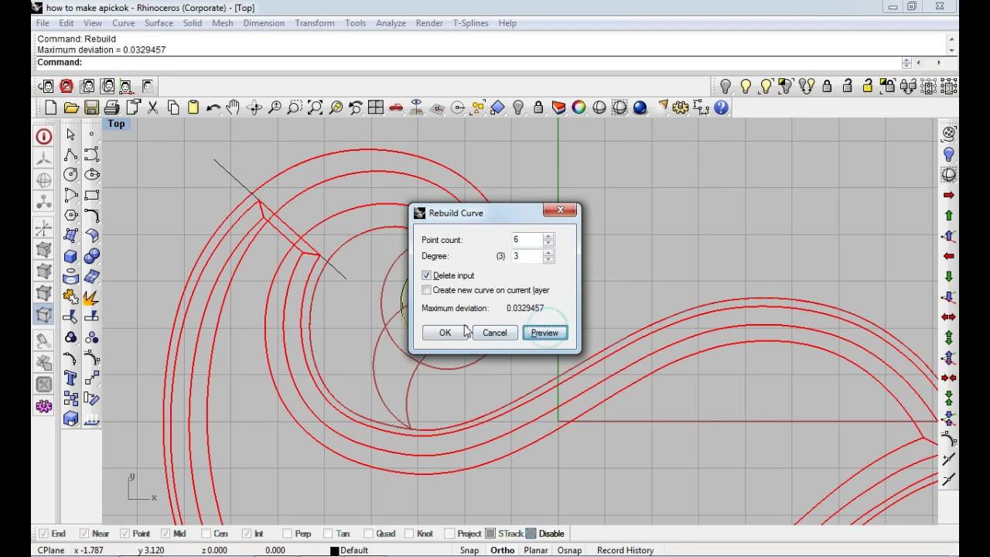
left_click(445, 332)
key("F10")
scroll(449, 246, "up", 5)
Move a control point on the teardrop's left side to reshape the curve
scroll(384, 253, "up", 3)
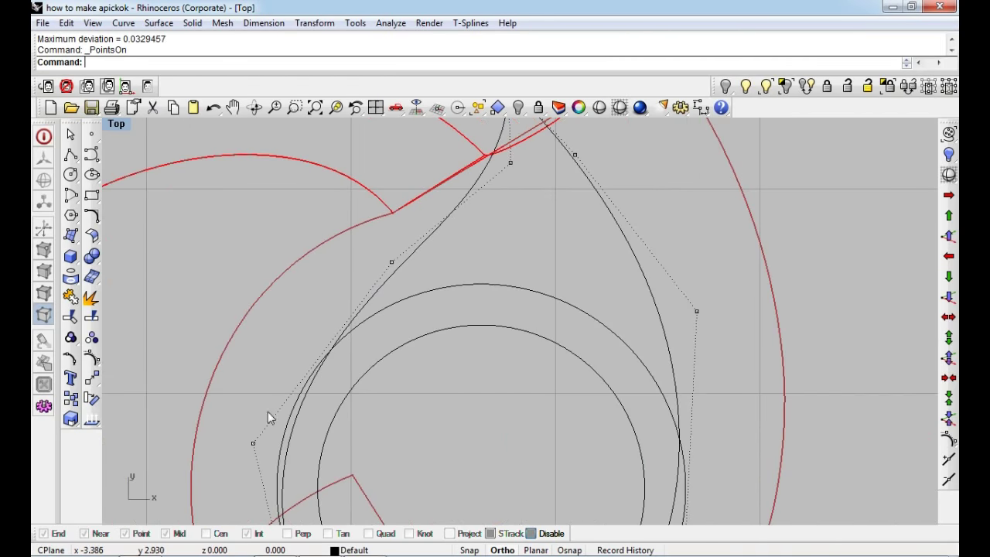
left_click_drag(274, 469, 244, 410)
scroll(276, 416, "down", 3)
type("m")
key("Return")
left_click(474, 257)
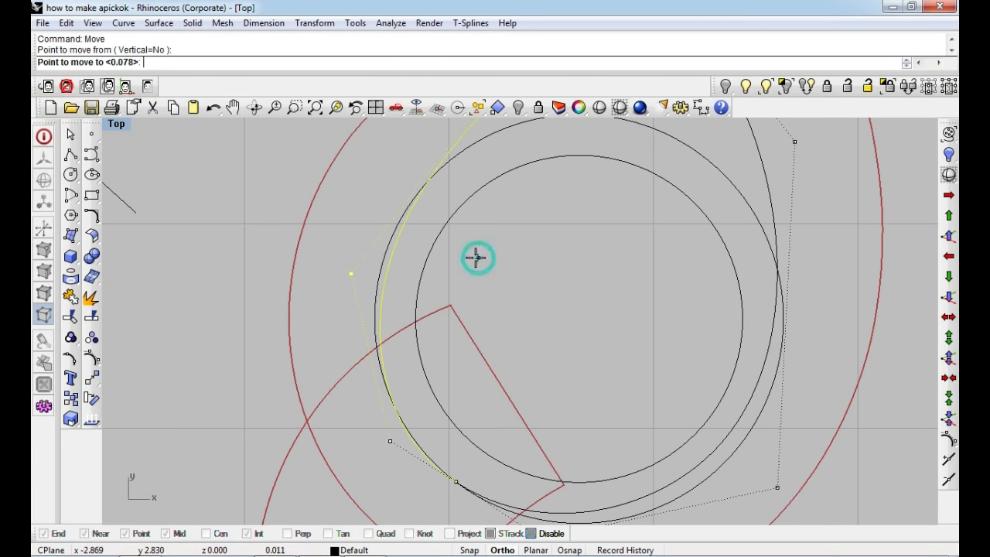
left_click(467, 256)
scroll(495, 302, "down", 3)
Pan to the bottom and move a control point below the circles
right_click_drag(515, 341, 485, 322)
scroll(315, 356, "up", 4)
left_click_drag(335, 283, 304, 333)
right_click(353, 324)
scroll(356, 321, "up", 2)
type("s")
left_click(357, 311)
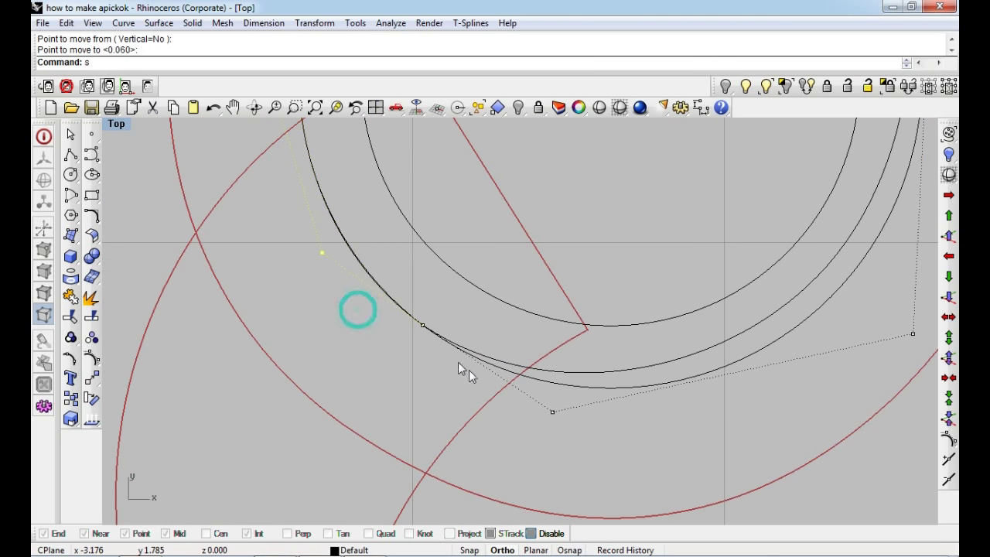
Move the bottom control points so the curve follows the outer circle
left_click_drag(576, 431, 577, 431)
type("m")
key("Return")
left_click(592, 429)
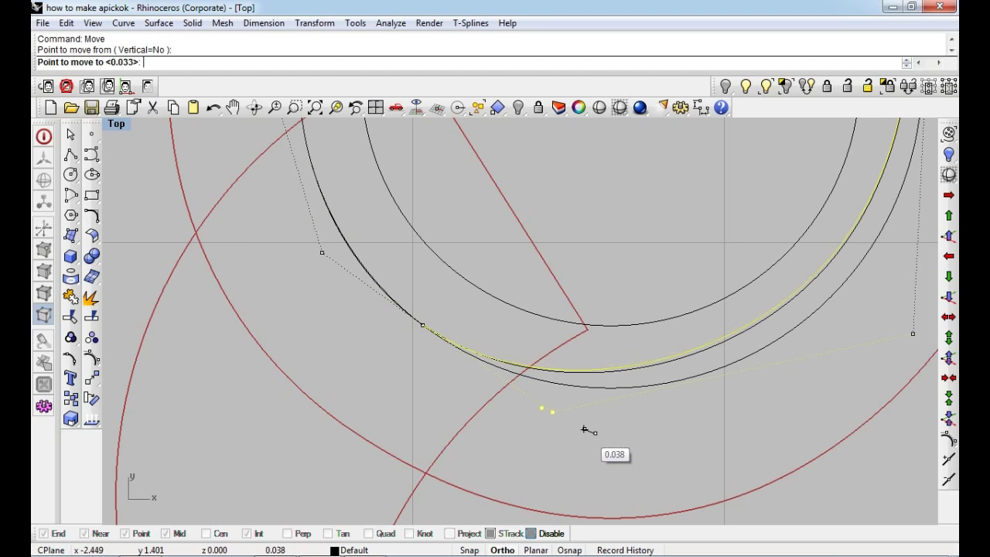
left_click(589, 434)
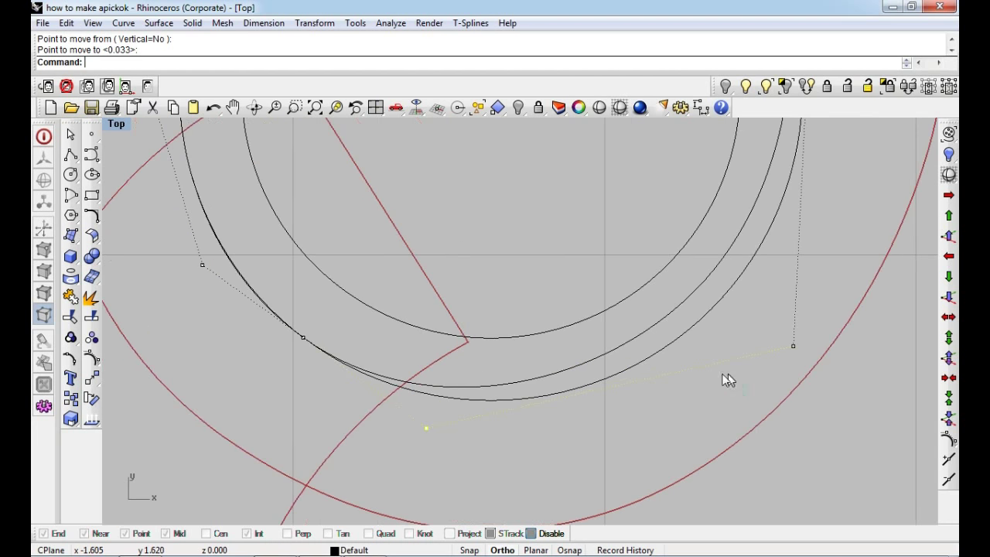
type("s")
key("Return")
left_click(634, 359)
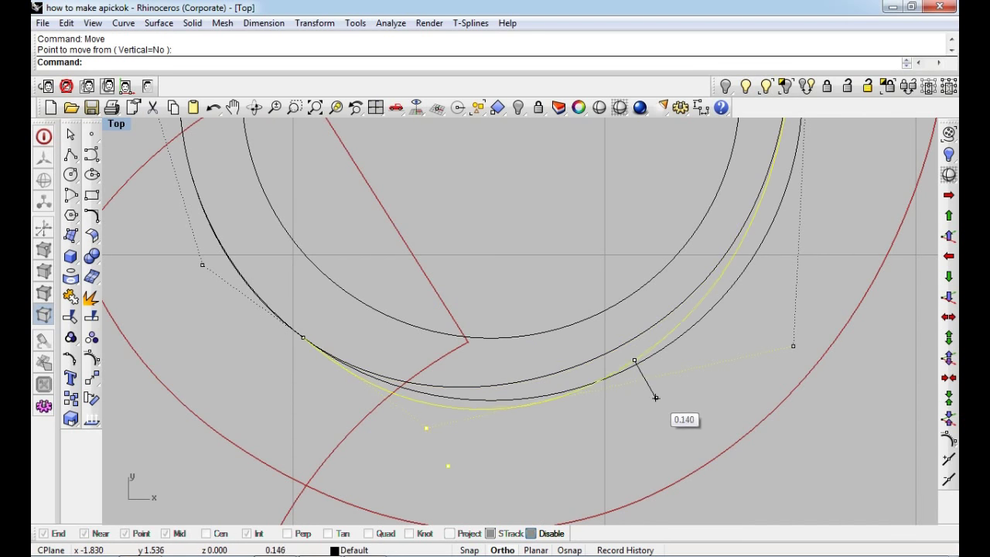
left_click(662, 384)
Move the lower-right and right-side control points so the right side hugs the outer circle
left_click_drag(715, 387, 822, 300)
key("Return")
left_click(723, 268)
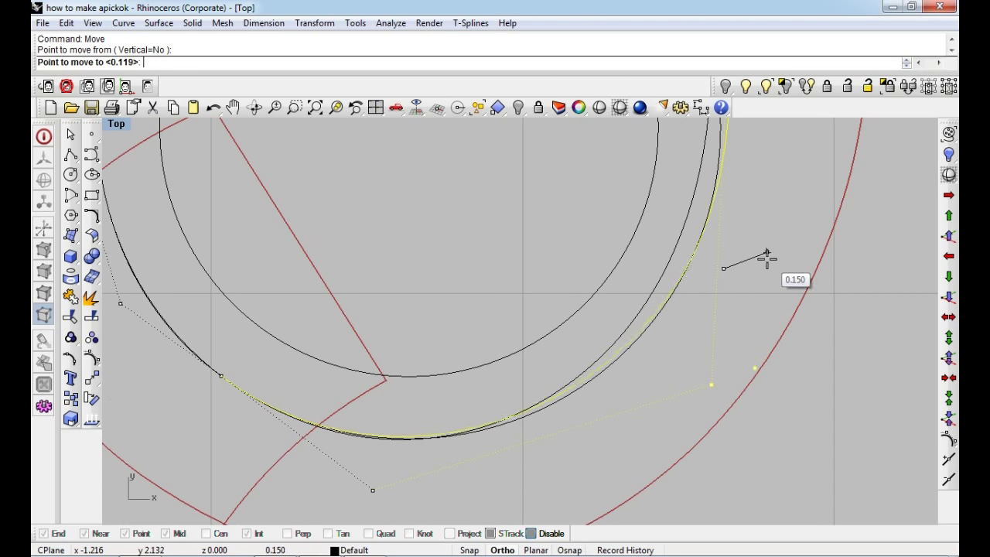
left_click(767, 258)
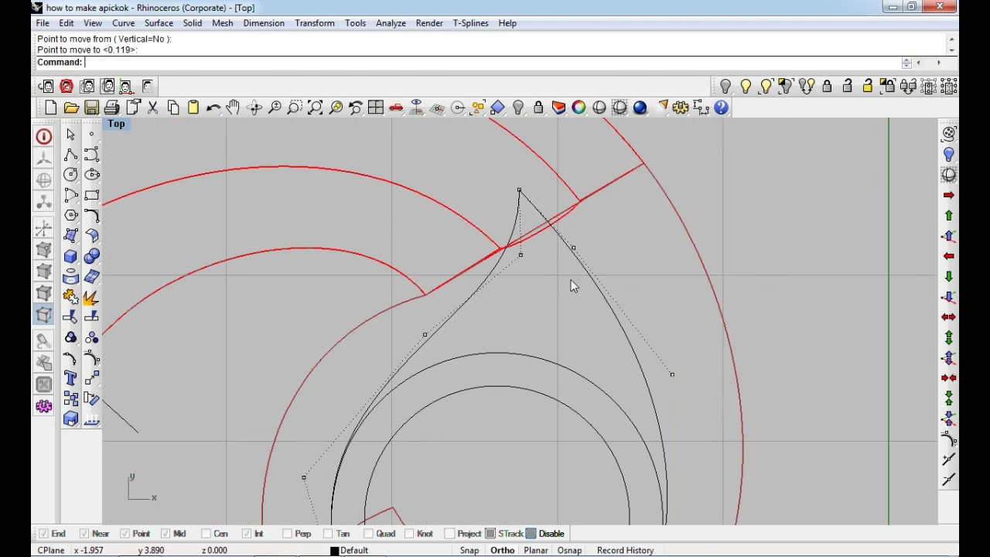
left_click_drag(595, 270, 599, 265)
key("Return")
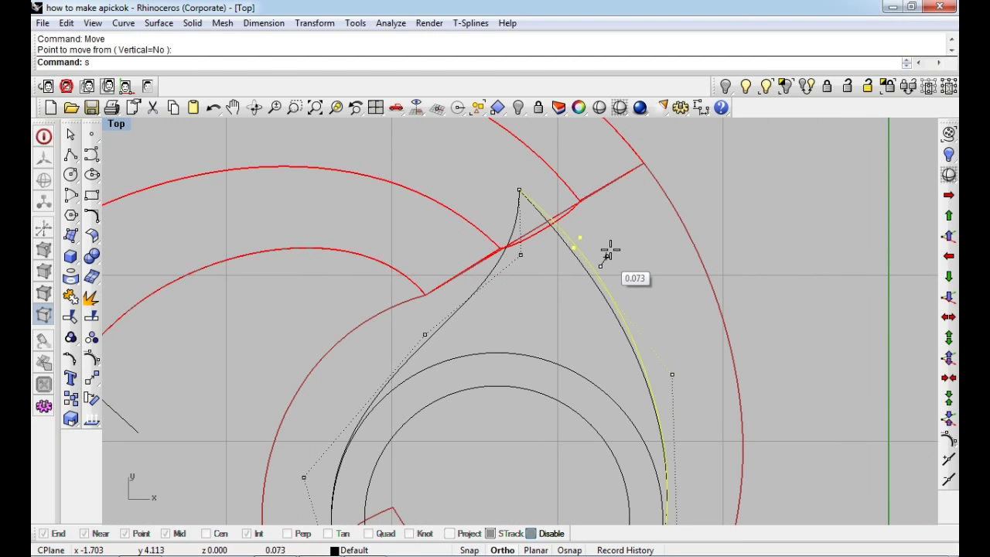
left_click(610, 247)
Move the tip control point up and left to sharpen the tip, then smooth nearby points
key("Return")
left_click(548, 214)
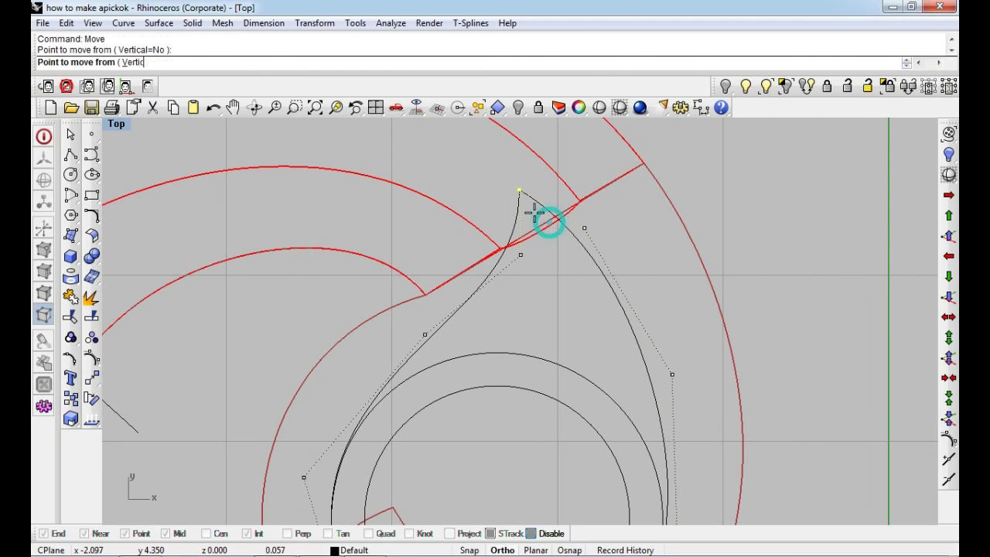
left_click(531, 207)
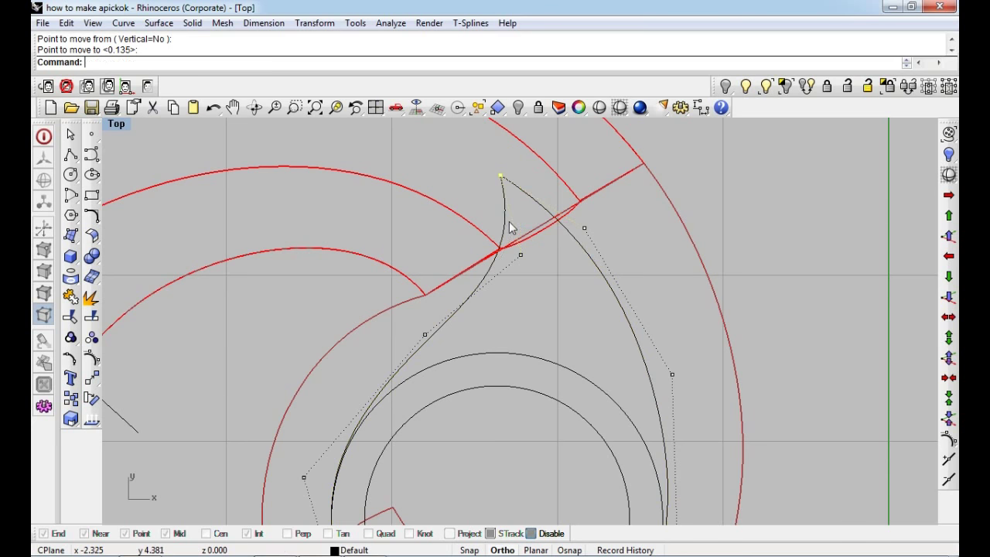
left_click_drag(542, 288, 542, 287)
key("Return")
left_click(521, 254)
left_click(515, 259)
scroll(362, 350, "down", 1)
scroll(363, 351, "down", 1)
key("Escape")
Reselect the teardrop, show its control points again, and nudge a right-side point
right_click_drag(544, 356, 530, 299)
left_click(548, 258)
key("F10")
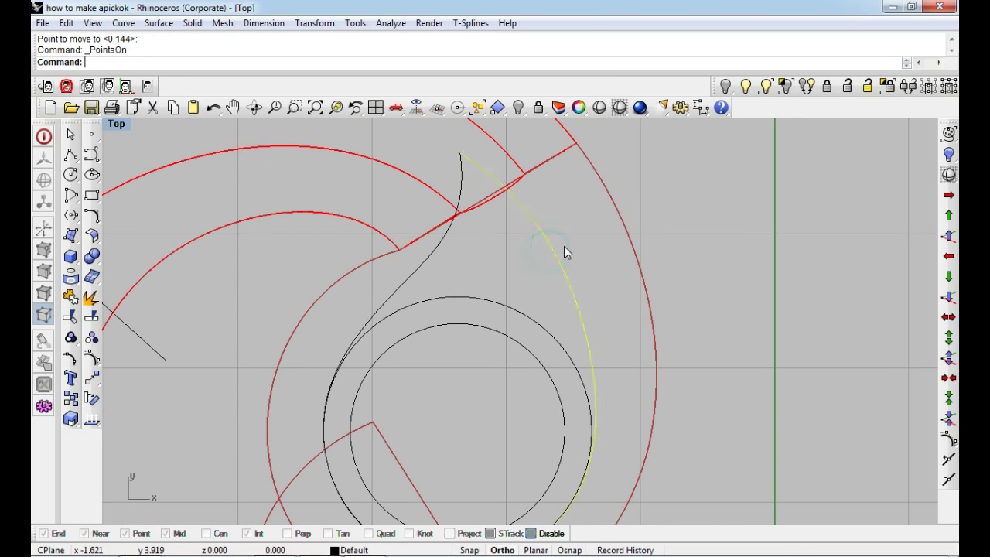
left_click_drag(506, 227, 537, 180)
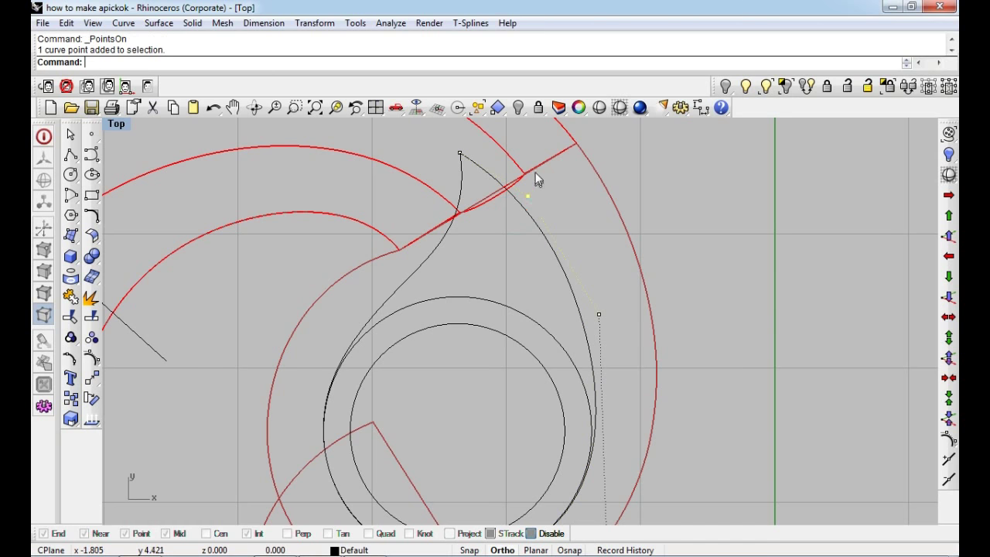
scroll(541, 220, "up", 2)
key("Return")
left_click(540, 221)
left_click(539, 226)
Move the lower right control point by 0.035 to refine the curve
left_click_drag(637, 353, 654, 402)
key("Return")
left_click(626, 314)
left_click(624, 315)
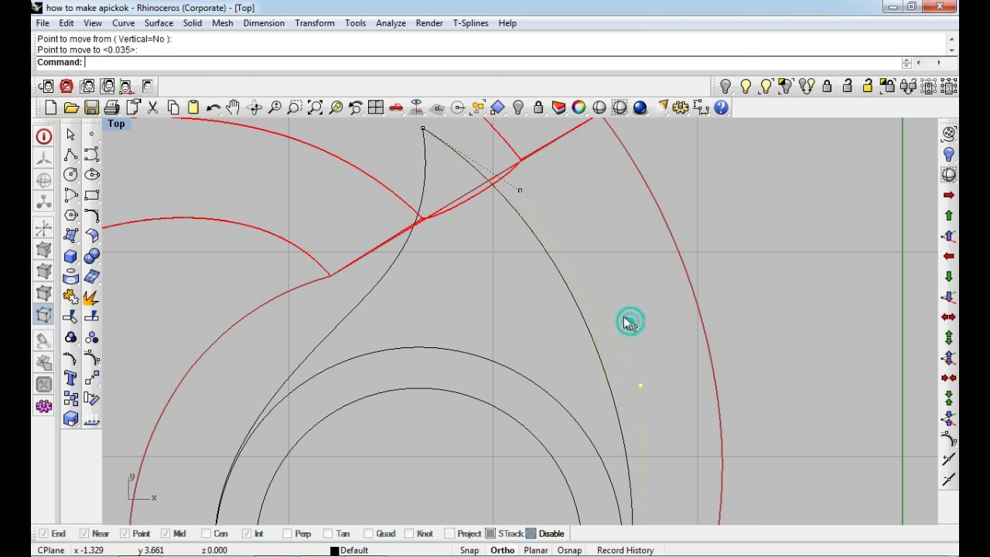
scroll(582, 319, "down", 2)
Offset the finished teardrop curve to create two offset copies
left_click(585, 302)
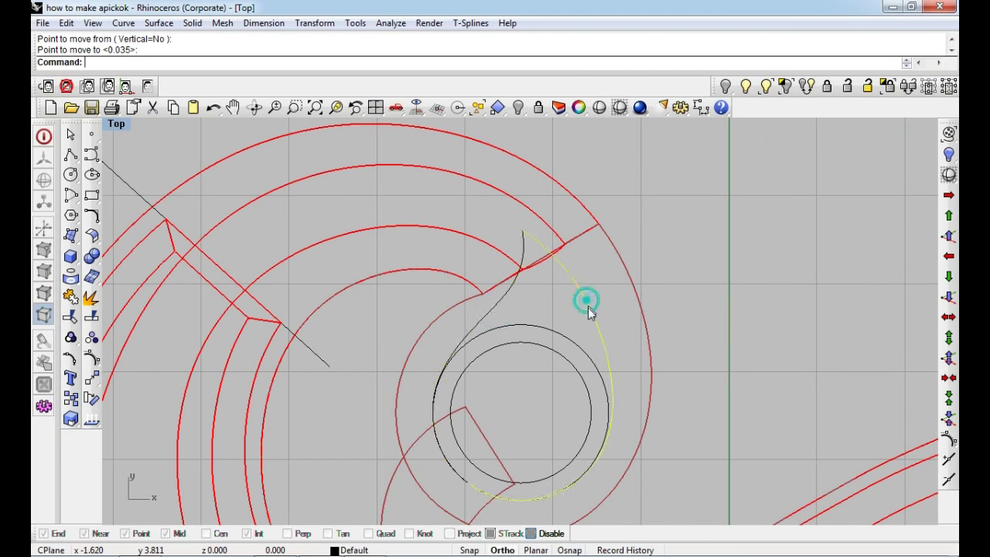
scroll(586, 303, "up", 2)
type("O")
key("Return")
left_click(580, 302)
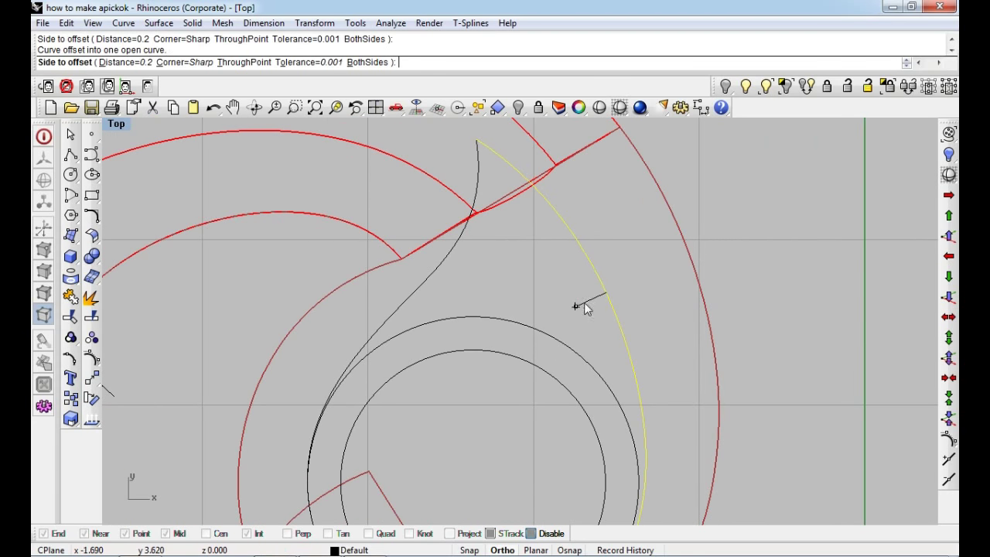
key("Return")
left_click(464, 282)
left_click(491, 255)
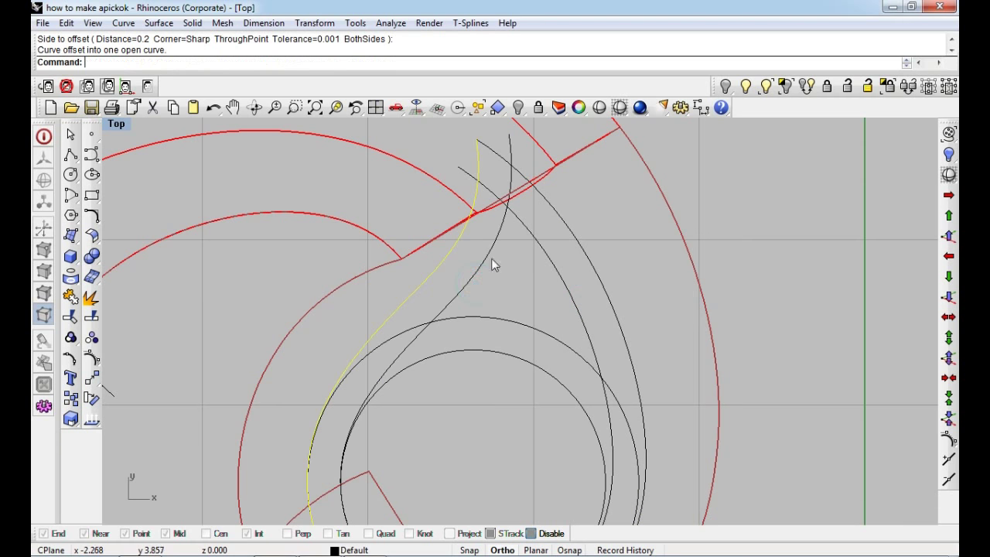
Hide the three offset curves and isolate the teardrop curves in a maximized Top view
left_click(528, 221, "shift")
left_click(570, 215, "shift")
left_click(461, 246, "shift")
left_click(725, 86)
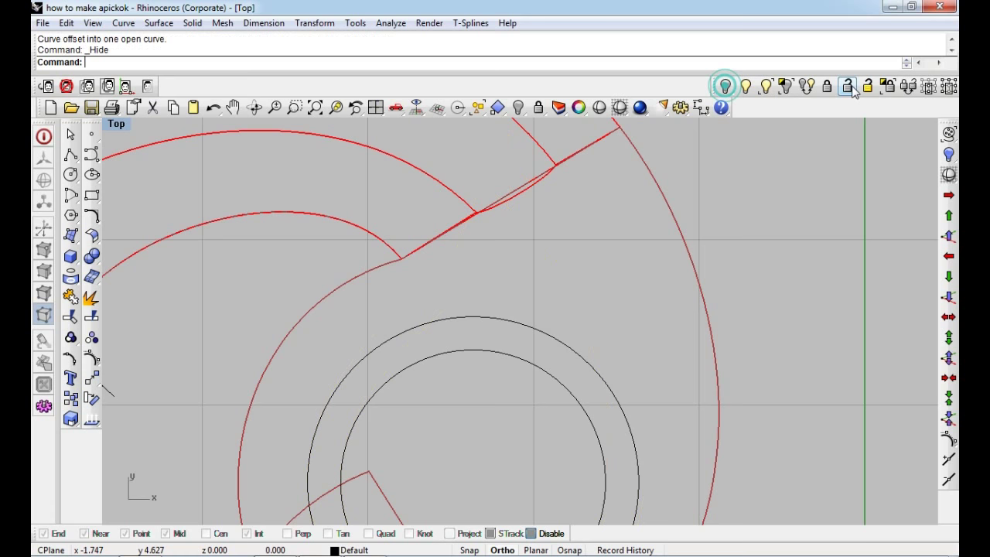
left_click(806, 86)
scroll(537, 332, "down", 3)
key("ctrl+F4")
key("ctrl+F1")
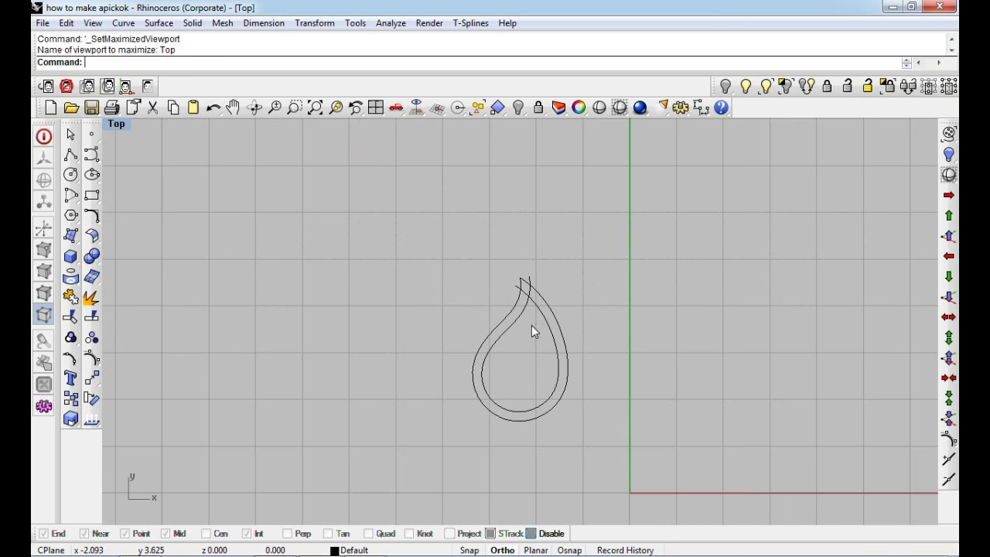
scroll(542, 437, "up", 2)
Trim away the overlapping curve ends at the teardrop's tip
key("ctrl+a")
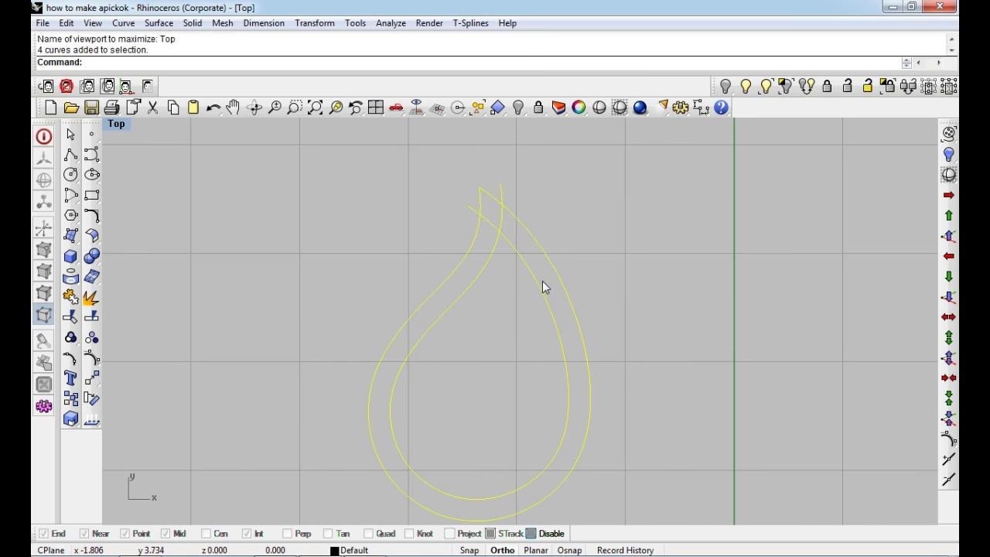
scroll(482, 209, "up", 2)
scroll(483, 209, "up", 2)
left_click(492, 229)
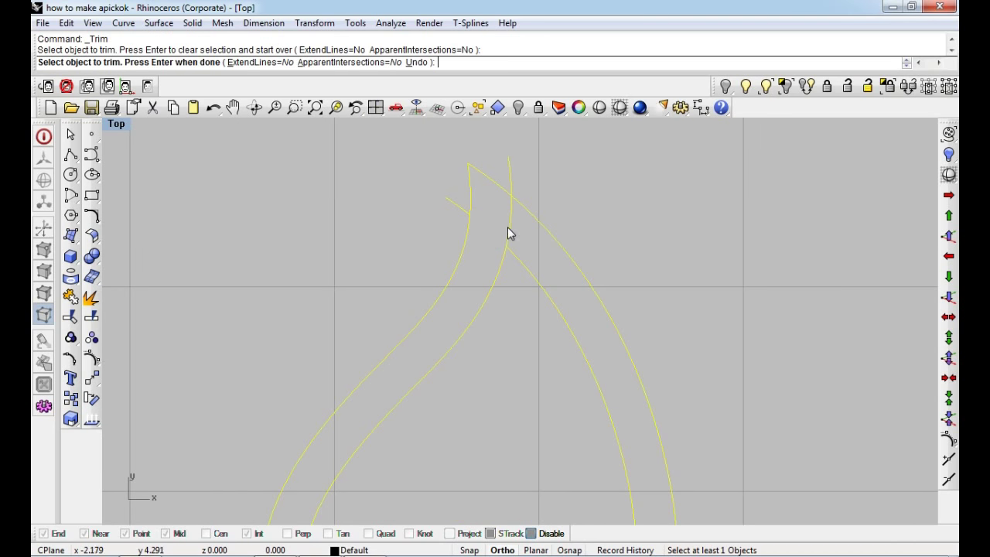
left_click(508, 232)
left_click(507, 172)
Select the inner bottom arc and turn on its control points
scroll(475, 252, "down", 5)
scroll(428, 404, "up", 4)
scroll(475, 314, "up", 1)
left_click(471, 326)
scroll(325, 267, "up", 2)
scroll(323, 260, "up", 2)
scroll(332, 266, "up", 1)
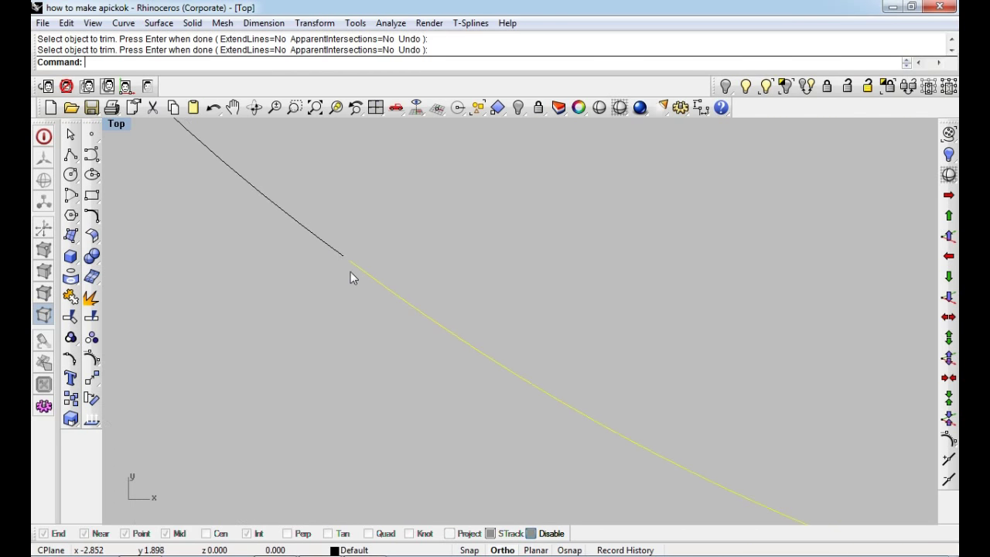
scroll(349, 270, "up", 2)
key("F10")
Move the inner curve's end point onto its neighbour's endpoint, then select both arcs
left_click(360, 263)
type("s")
key("Return")
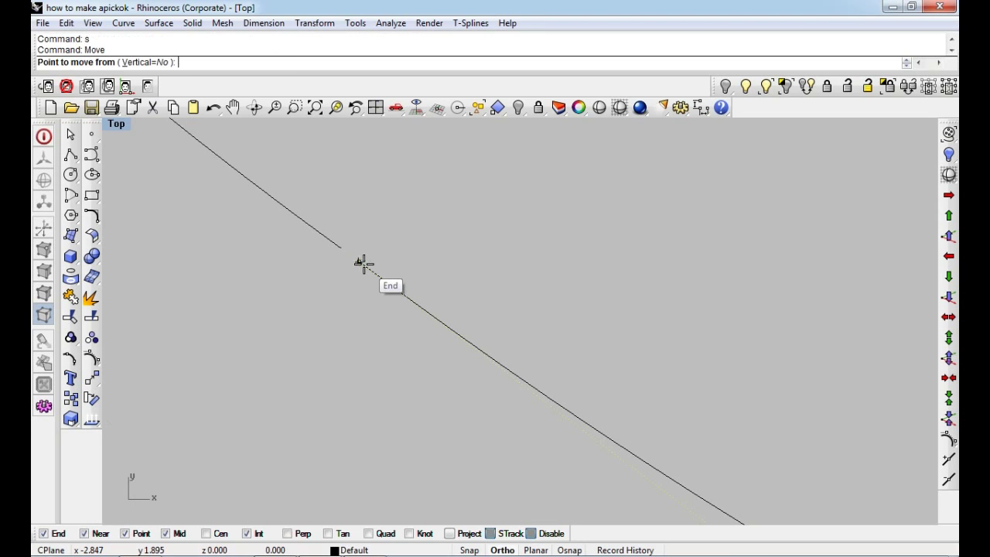
left_click(350, 257)
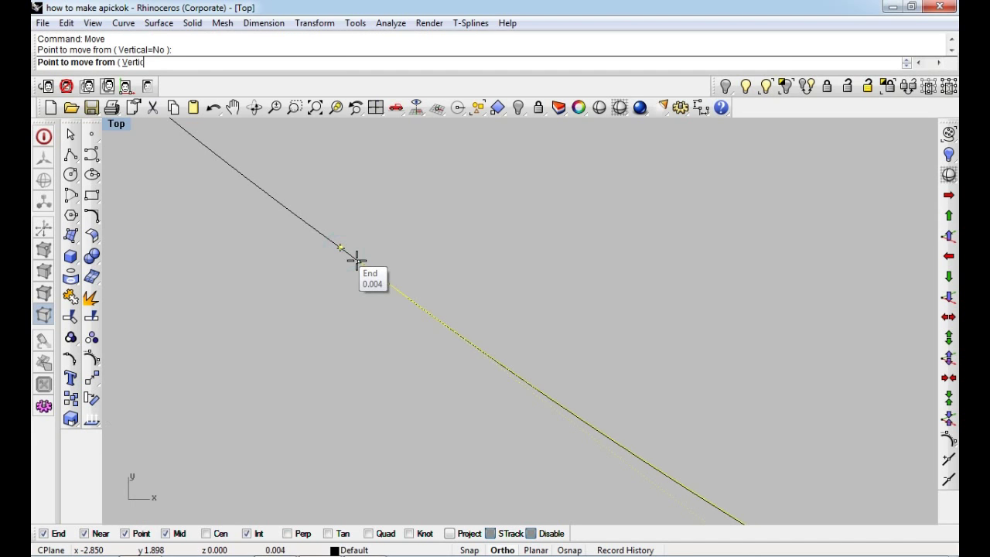
left_click(358, 264)
key("Escape")
scroll(376, 267, "down", 3)
scroll(404, 267, "down", 3)
left_click(444, 207)
Join the two arcs into one closed teardrop curve in the Perspective view
scroll(430, 329, "down", 3)
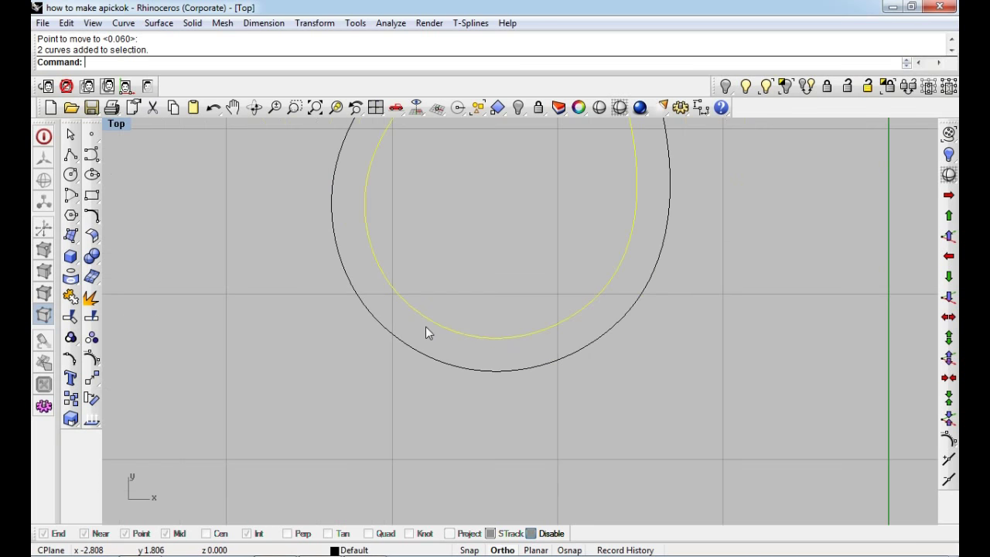
key("ctrl+F4")
right_click_drag(465, 318, 563, 313)
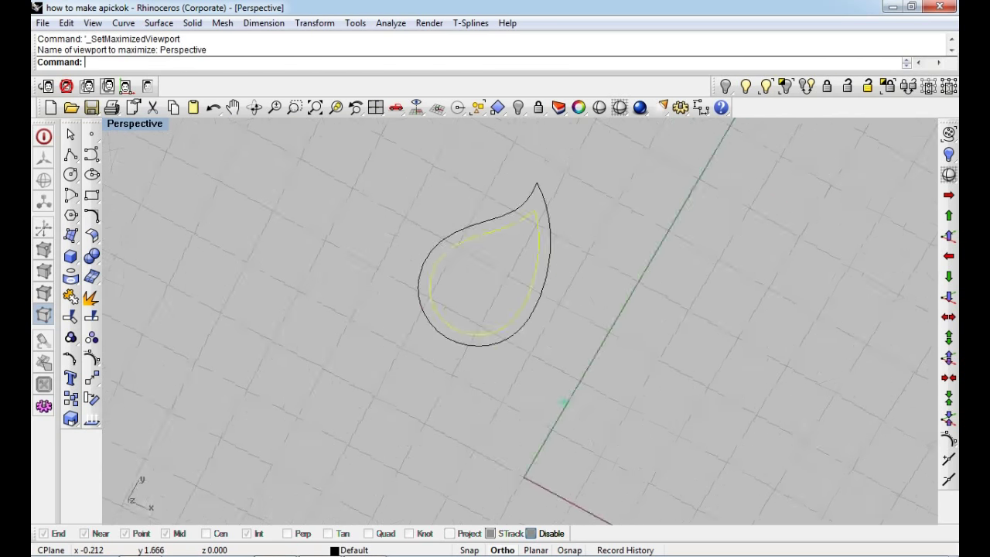
key("ctrl+j")
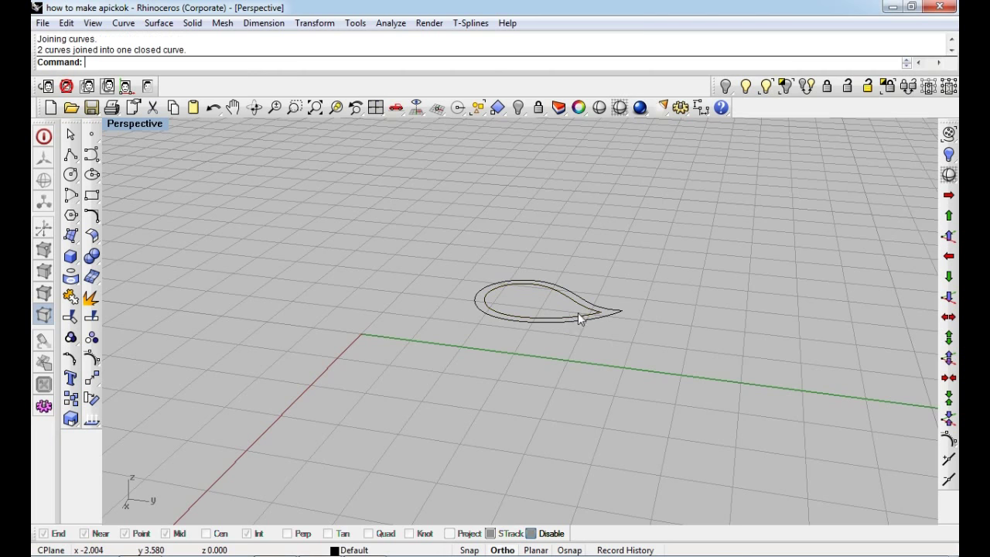
Offset the teardrop outward and shift the two teardrops one unit apart vertically
left_click(616, 312)
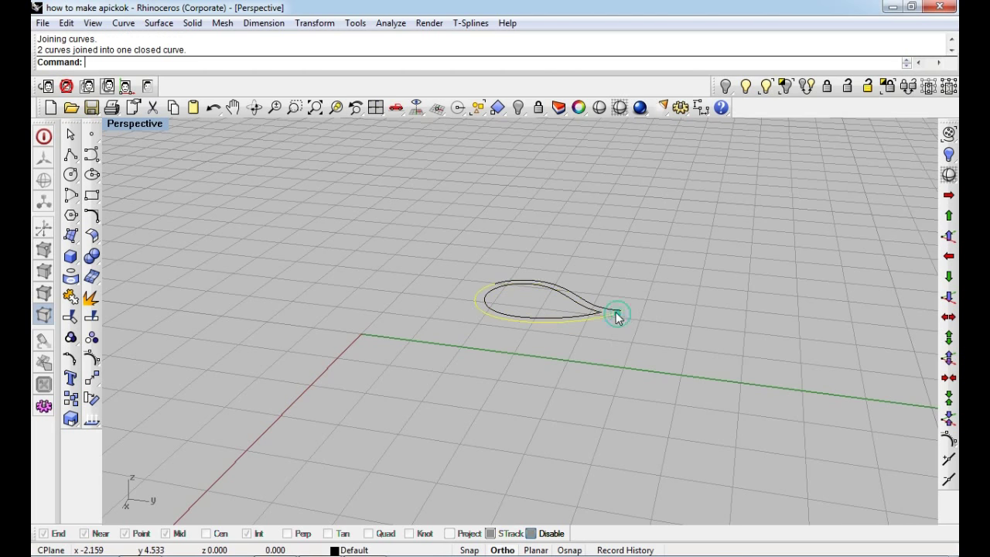
left_click(597, 309)
left_click(945, 276)
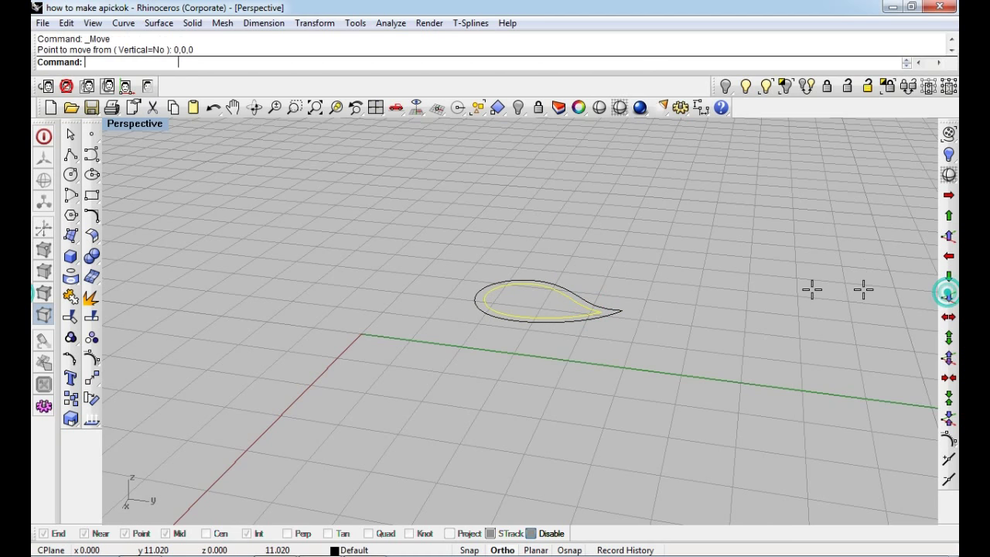
right_click_drag(558, 304, 614, 300)
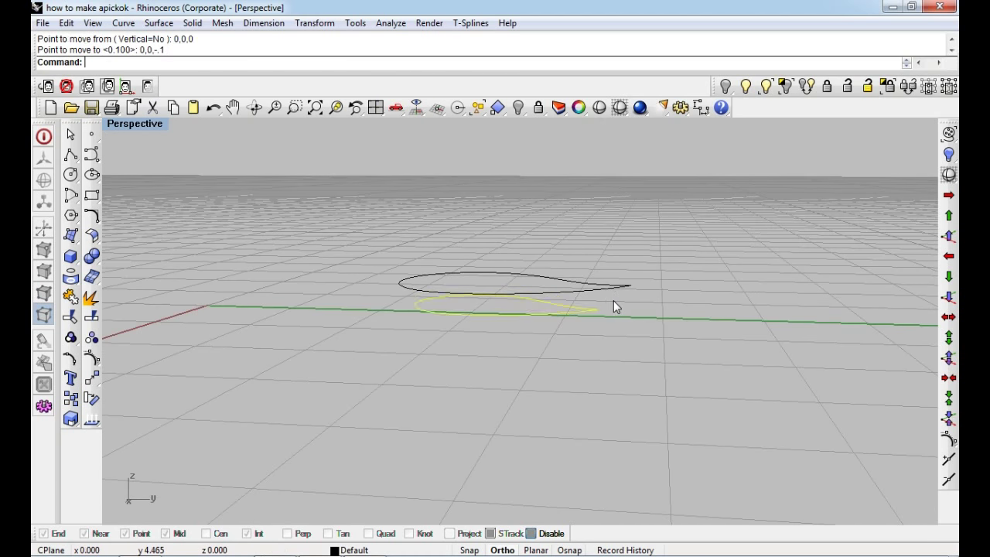
mouse_move(433, 315)
right_mouse_down()
mouse_move(566, 352)
mouse_move(499, 362)
mouse_move(506, 358)
right_mouse_up()
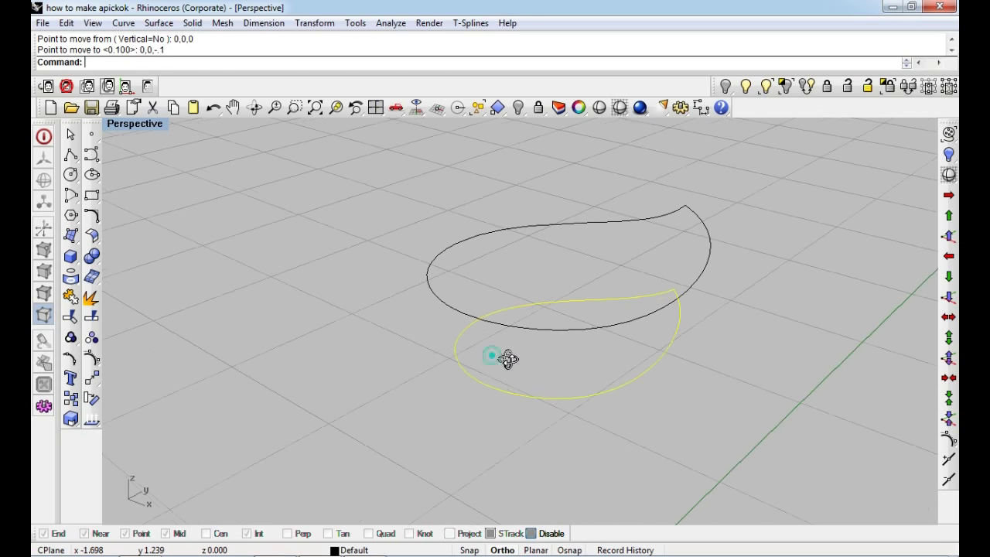
left_click(618, 220)
left_click(949, 236)
Explode both teardrops into their separate segments
right_click_drag(495, 224, 584, 294)
left_click(549, 345, "shift")
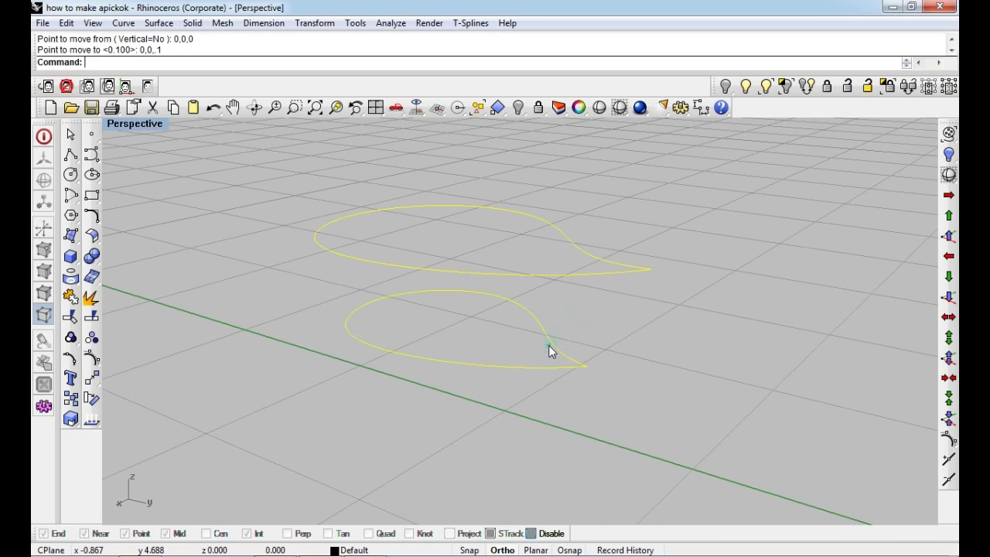
key("ctrl+e")
Select the two rounded segments and draw a curve connecting the upper and lower tips
key("Escape")
left_click(581, 283)
left_click(549, 365, "shift")
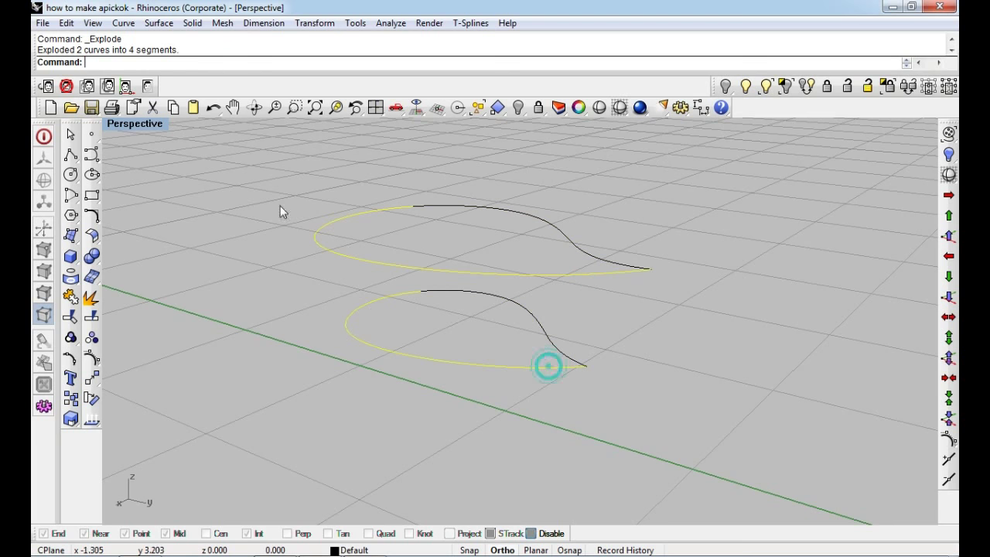
left_click(91, 155)
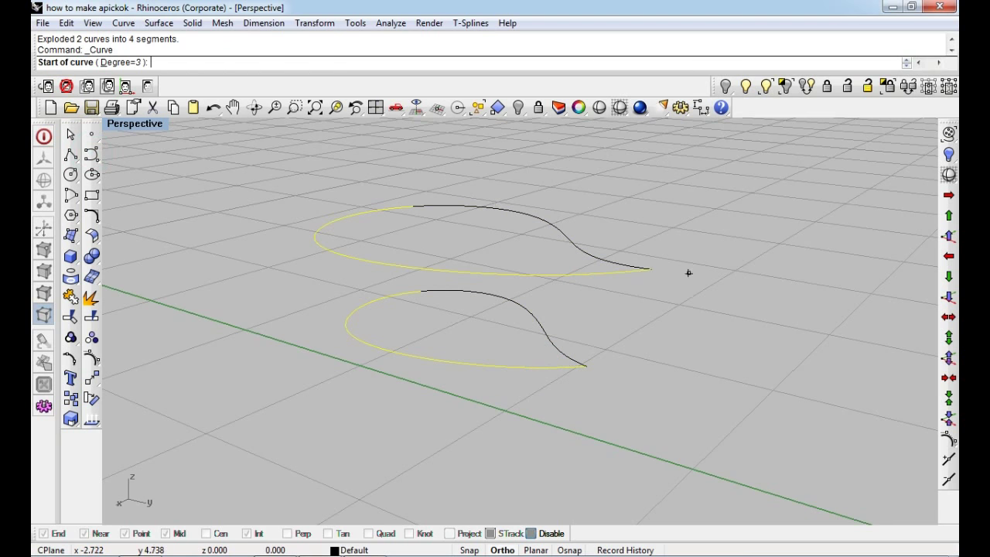
left_click(651, 273)
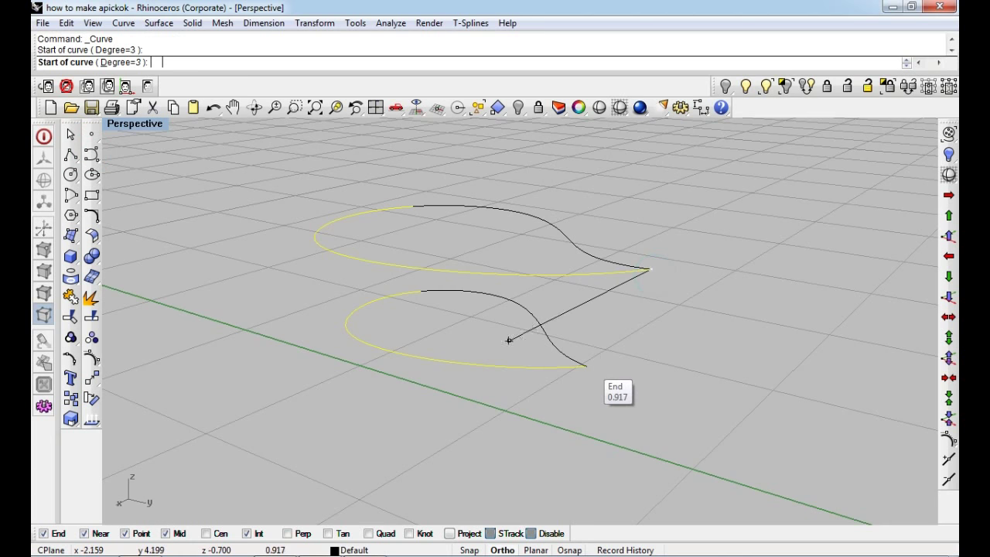
left_click(588, 366)
right_click(588, 365)
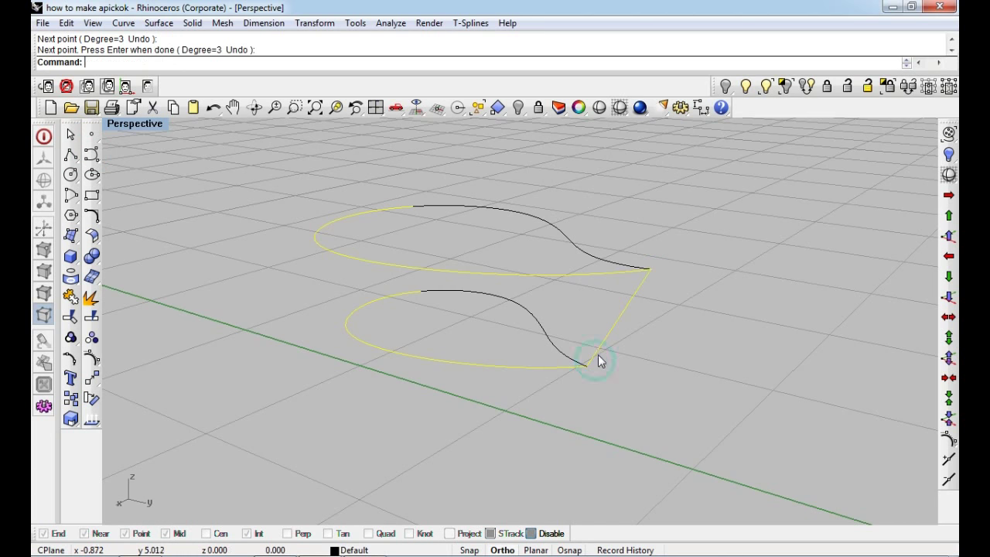
Run Sweep2 along the rounded segments to build the first wall surface
type("sweep2")
key("Return")
key("Return")
mouse_move(474, 207)
right_mouse_down()
mouse_move(500, 310)
mouse_move(557, 233)
right_mouse_up()
key("ctrl+z")
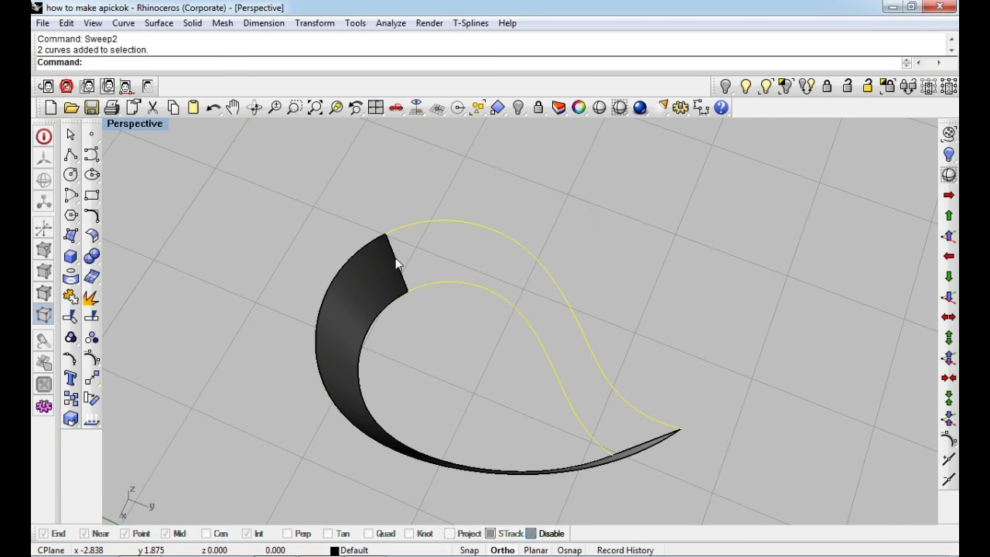
left_click(395, 260)
left_click(413, 259)
Duplicate the surface's short edge with DupEdge and sweep the remaining side of the band
type("de")
key("Return")
left_click(396, 259)
key("Return")
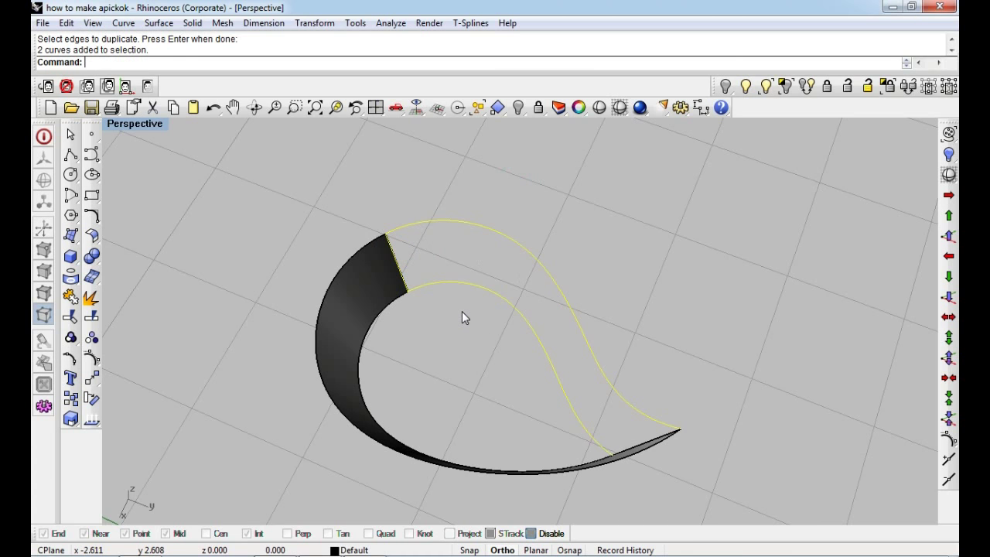
right_click_drag(462, 313, 526, 320)
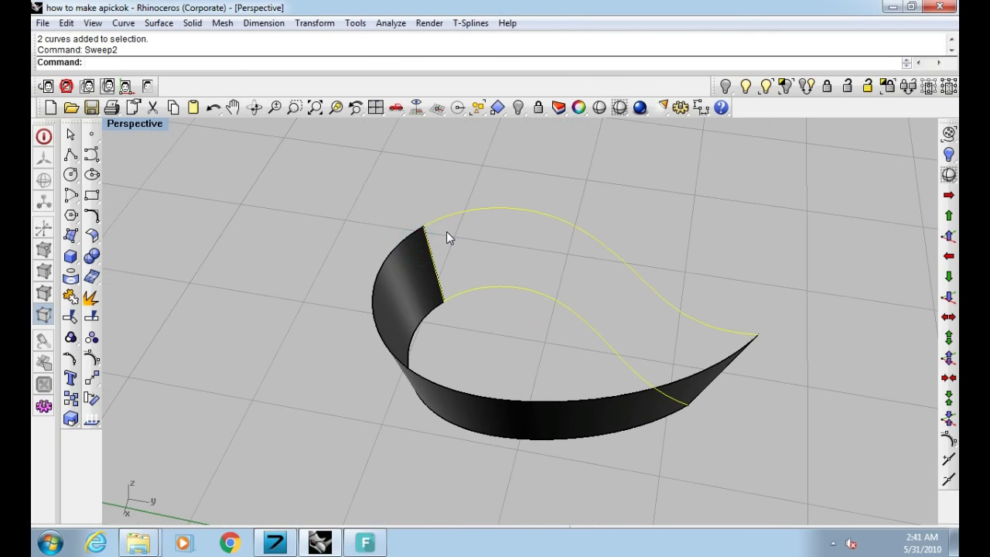
key("Return")
mouse_move(522, 237)
right_mouse_down()
mouse_move(502, 251)
mouse_move(528, 285)
mouse_move(478, 260)
mouse_move(580, 292)
mouse_move(531, 268)
mouse_move(405, 237)
mouse_move(431, 287)
right_mouse_up()
left_click(502, 252)
Select the band's inner bottom edge curve
left_click(431, 287)
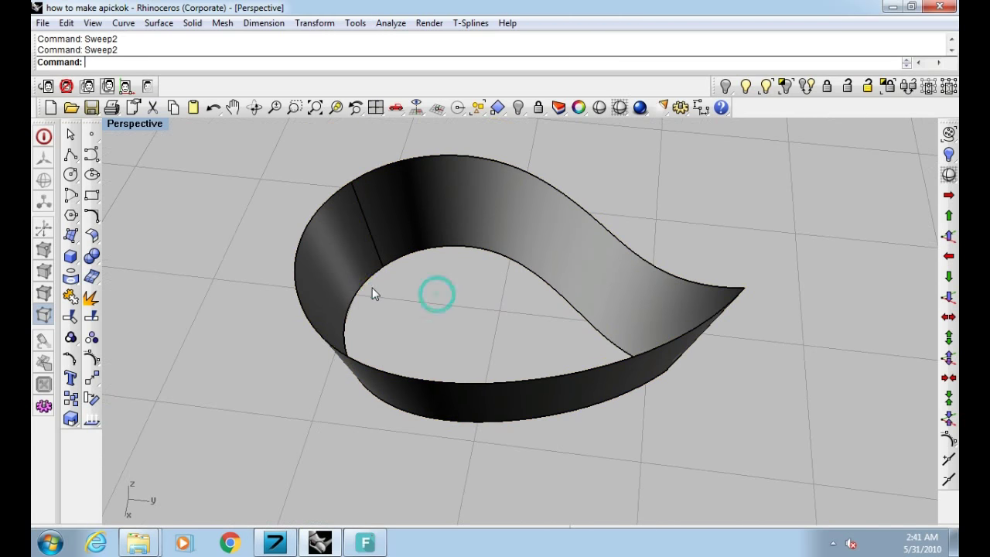
left_click(372, 287)
left_click(400, 259)
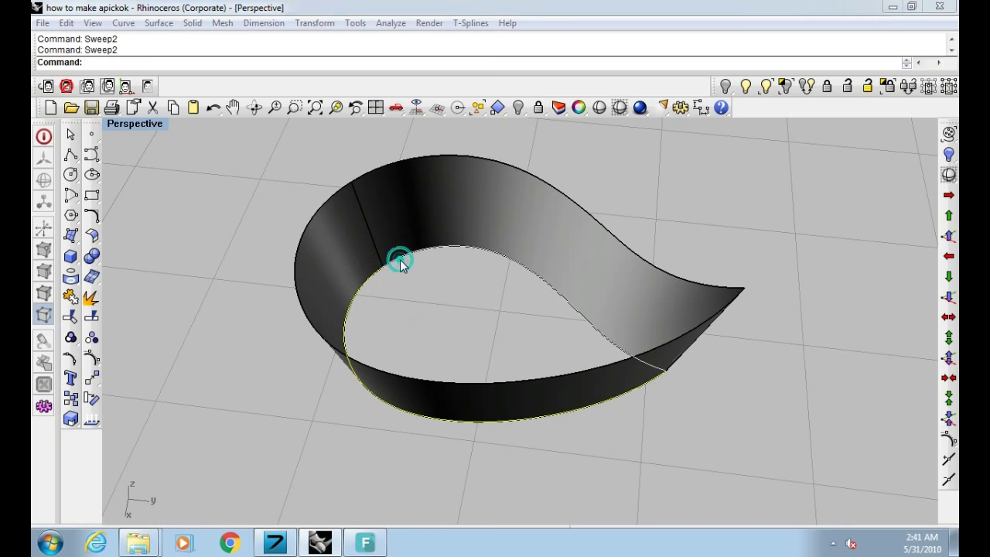
left_click(442, 298)
mouse_move(514, 301)
right_mouse_down()
mouse_move(407, 271)
mouse_move(509, 297)
mouse_move(480, 286)
right_mouse_up()
Fill the teardrop opening with a Patch surface
left_click(74, 236)
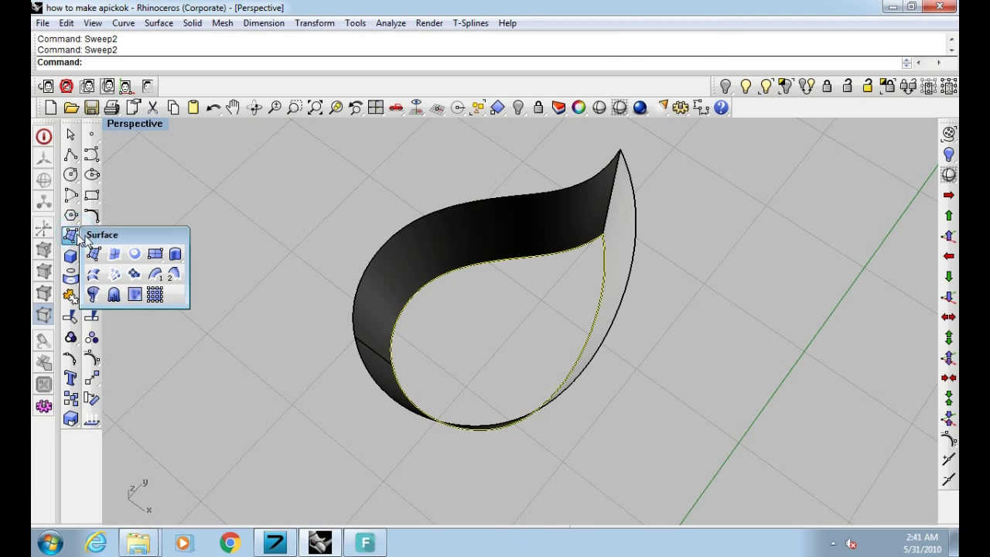
left_click(134, 276)
key("Return")
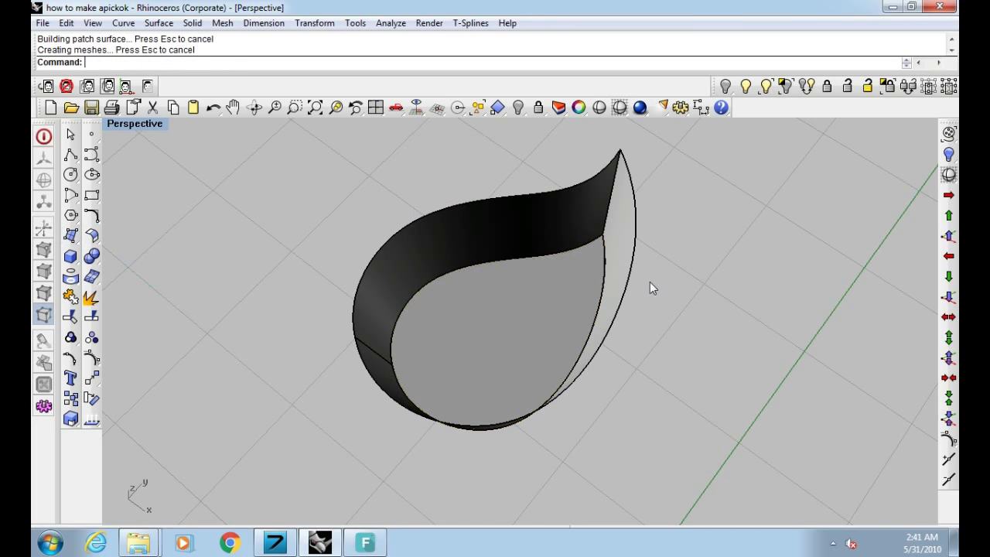
Select all teardrop pieces, join them, then hide the teardrop to reveal the other parts
mouse_move(700, 151)
left_mouse_down()
mouse_move(464, 349)
mouse_move(252, 458)
left_mouse_up()
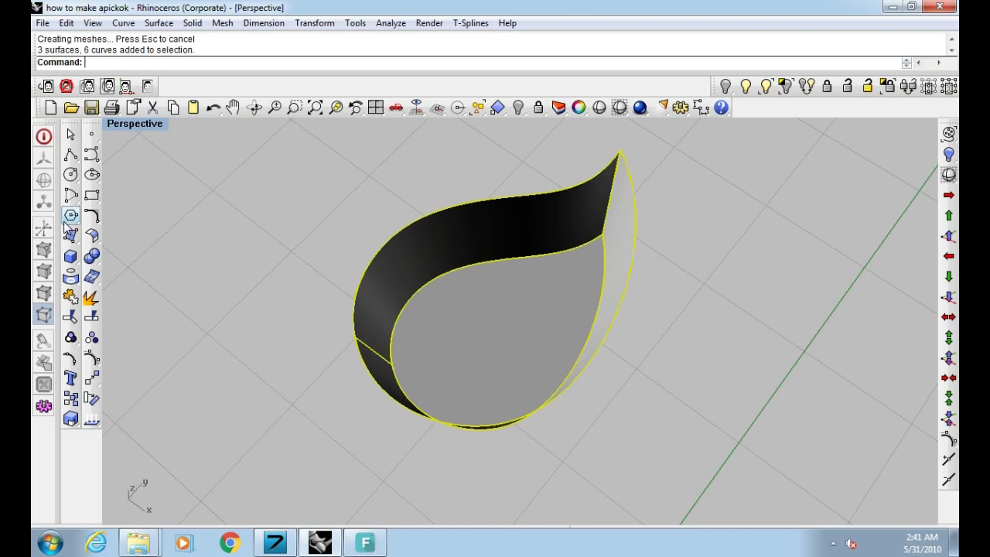
left_click(71, 294)
left_click(70, 294)
left_click(510, 294)
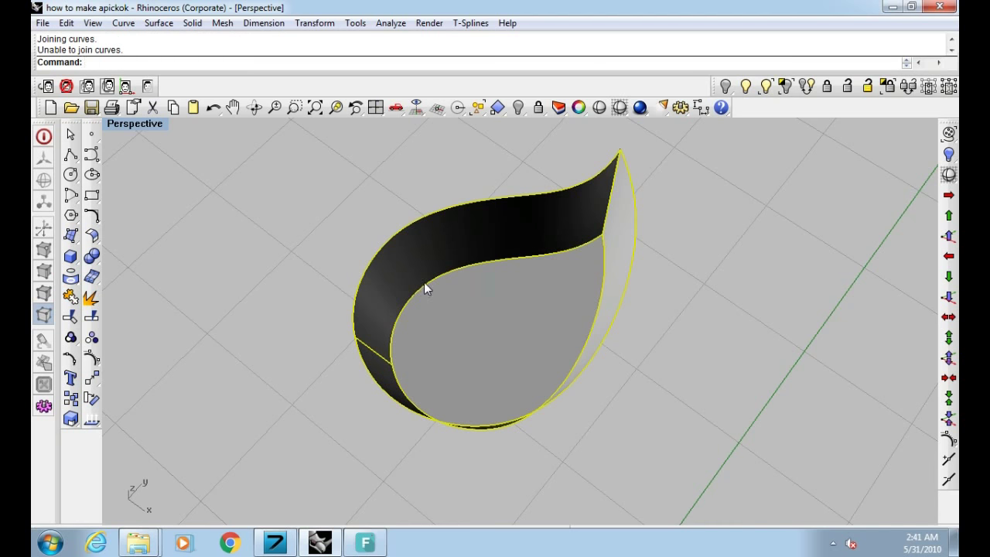
key("ctrl+h")
right_click_drag(642, 356, 523, 261)
Switch to wireframe, try raising the teardrop curves one unit, then undo the move
key("ctrl+alt+w")
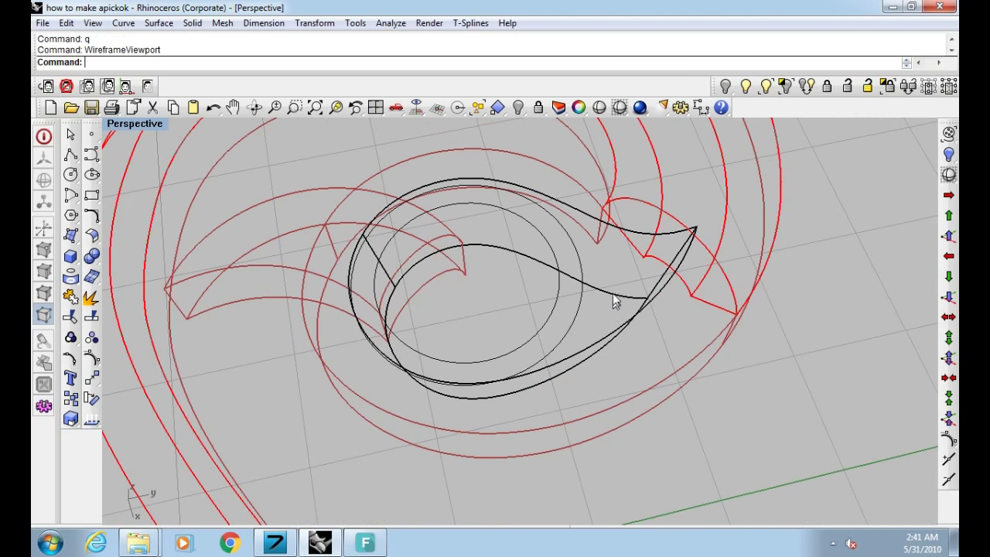
left_click(607, 294)
key("ctrl+alt+s")
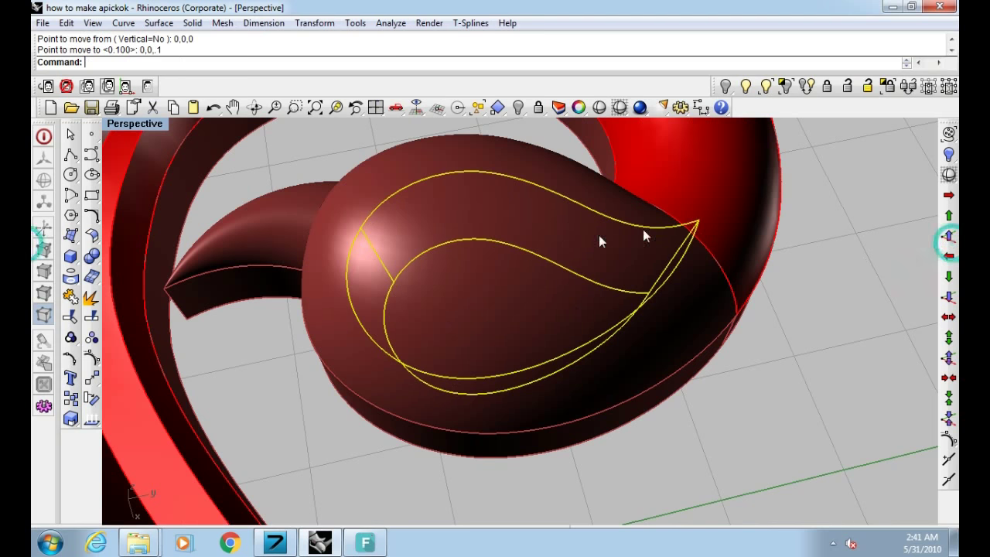
left_click_drag(573, 217, 589, 219)
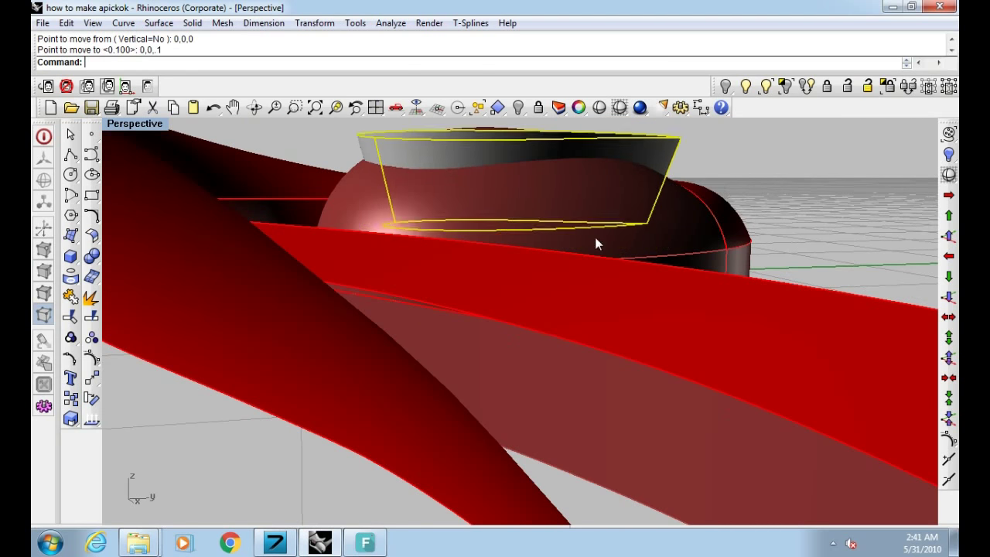
key("ctrl+z")
right_click_drag(593, 298, 596, 294)
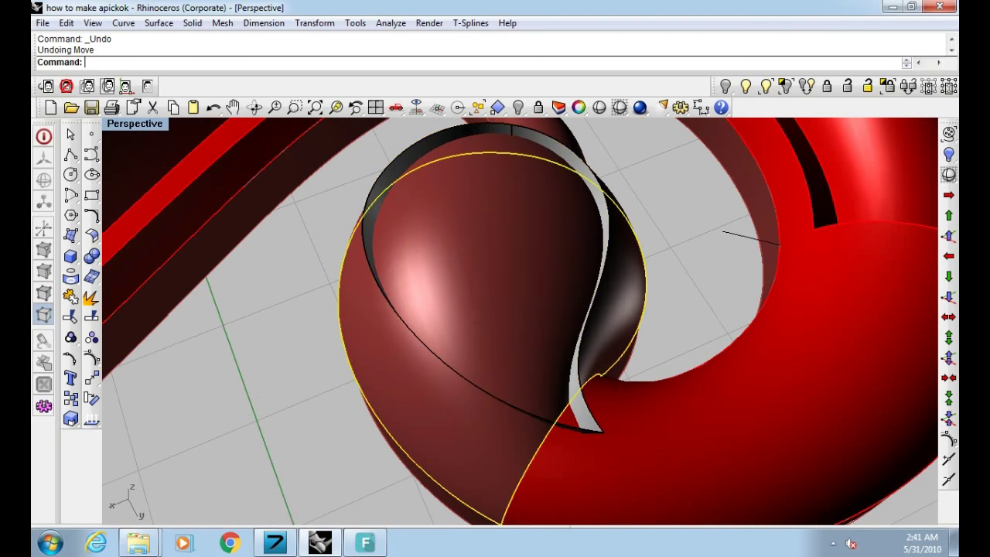
right_click_drag(492, 274, 359, 241)
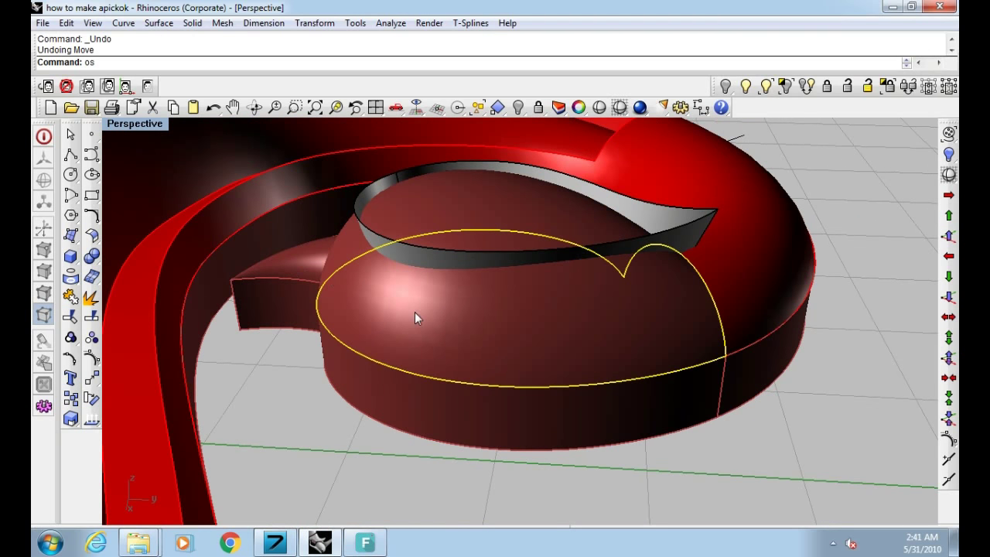
Offset the dome surface by 0.6 with the solid option turned off
key("Return")
type("s")
key("Return")
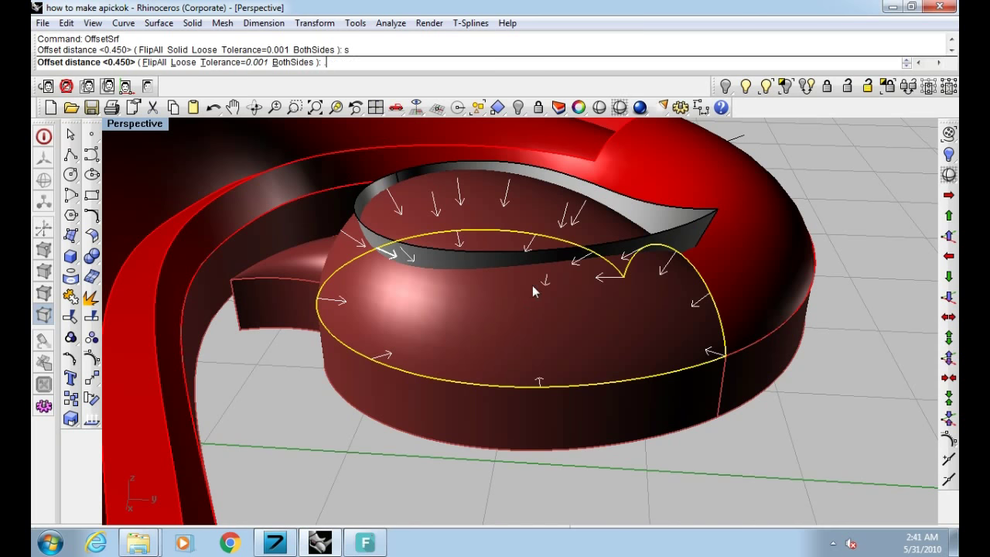
key("Return")
key("Return")
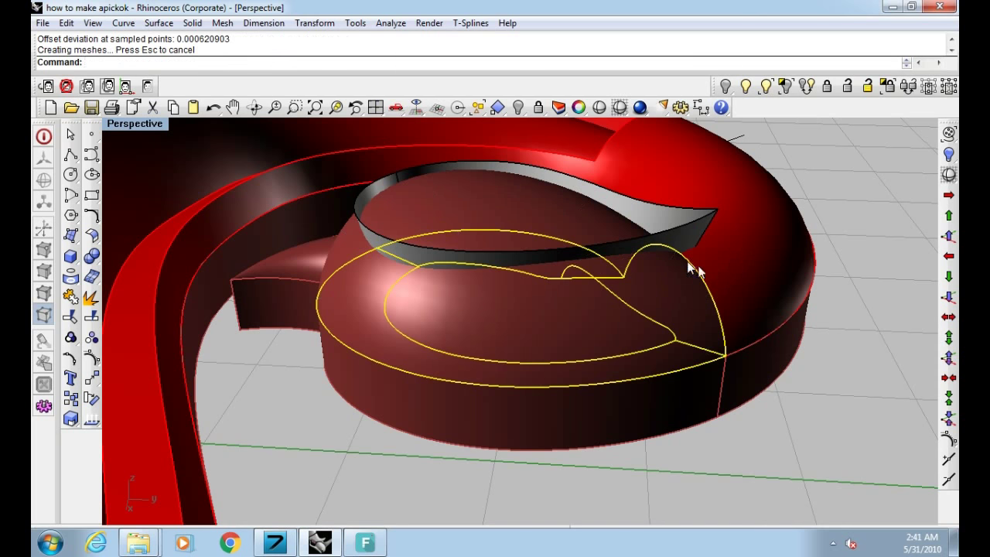
right_click_drag(571, 246, 572, 269)
BooleanSplit the dome with the ribbon wall and delete the inner dome and small tip piece
type("bo")
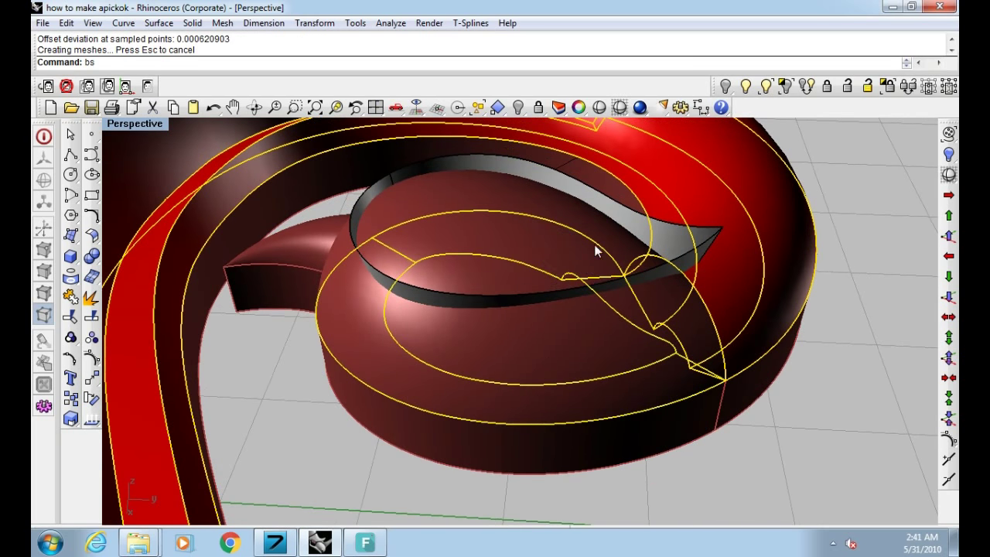
key("Return")
left_click(603, 201)
key("Return")
left_click(526, 229)
key("Delete")
right_click_drag(526, 229, 615, 222)
scroll(691, 342, "up", 5)
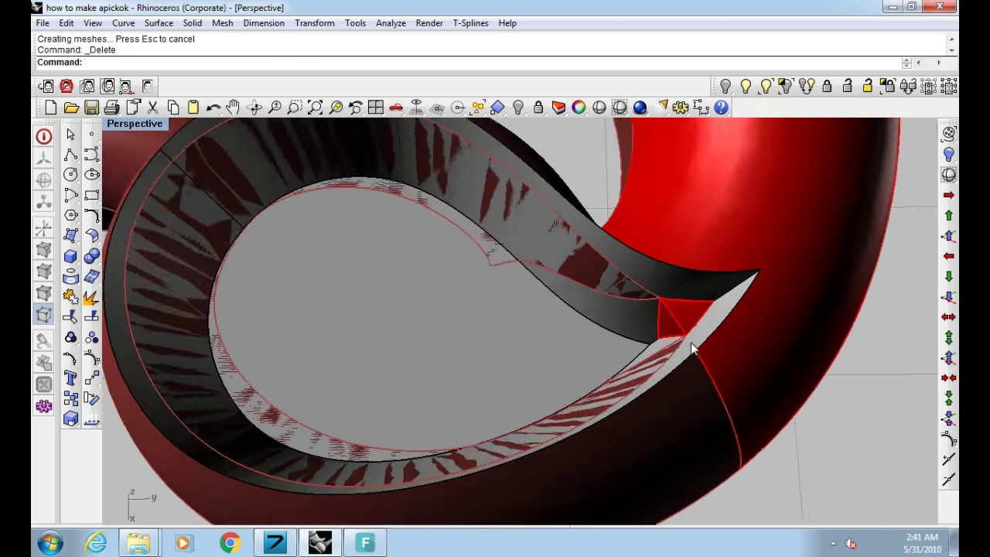
left_click(680, 307)
key("Delete")
Explode the ribbon wall into separate surfaces
left_click(671, 277)
scroll(671, 277, "down", 3)
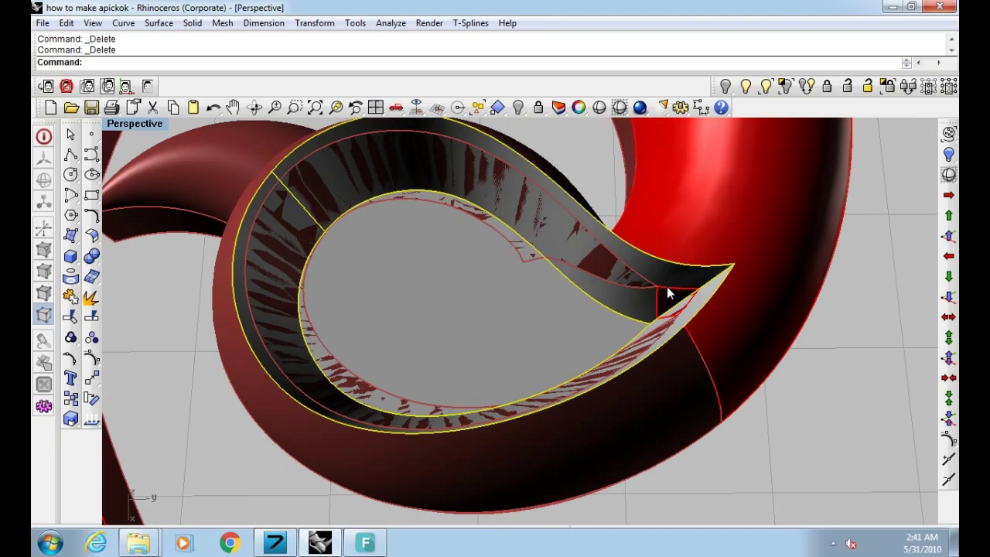
type("explode")
key("Return")
mouse_move(642, 298)
right_mouse_down()
mouse_move(645, 212)
mouse_move(530, 243)
right_mouse_up()
Split the wall surface along an isocurve and delete the unwanted piece
type("split")
key("Return")
type("i")
key("Return")
type("i")
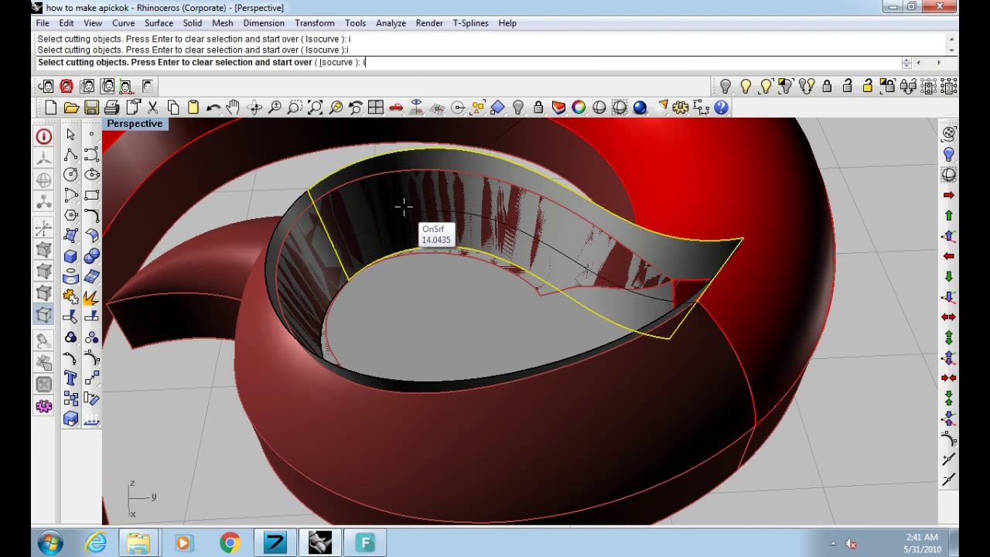
key("Return")
scroll(404, 205, "up", 2)
left_click(404, 190)
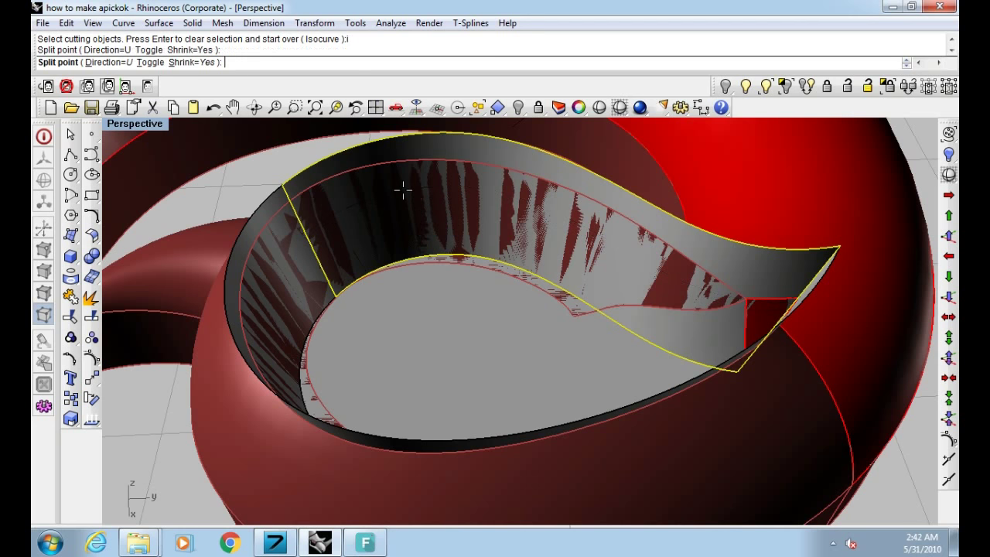
key("Return")
key("Delete")
Split the wall at a second isocurve at its other end and delete the cut-off piece
mouse_move(646, 253)
right_mouse_down()
mouse_move(501, 233)
mouse_move(495, 253)
right_mouse_up()
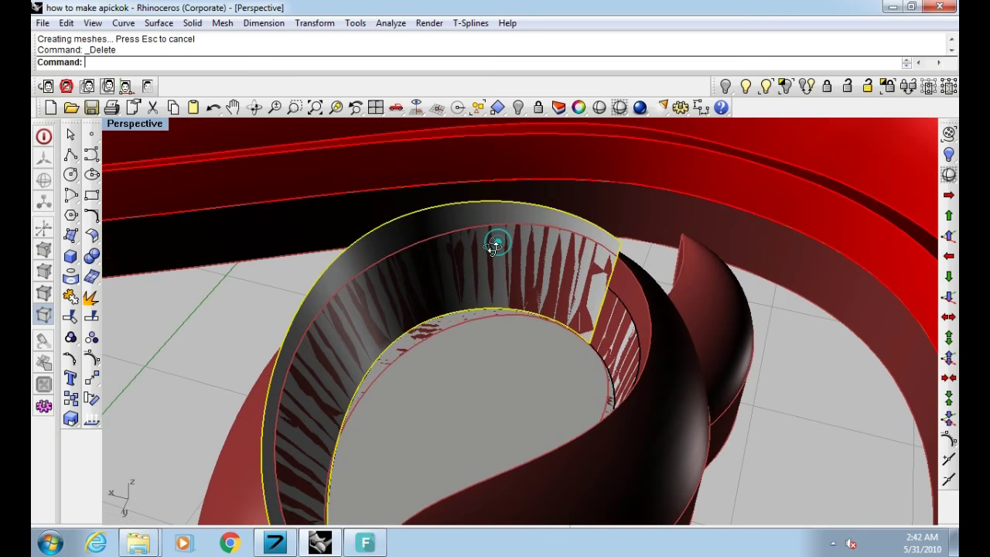
key("Return")
type("i")
key("Return")
type("i")
right_click_drag(391, 298, 364, 292)
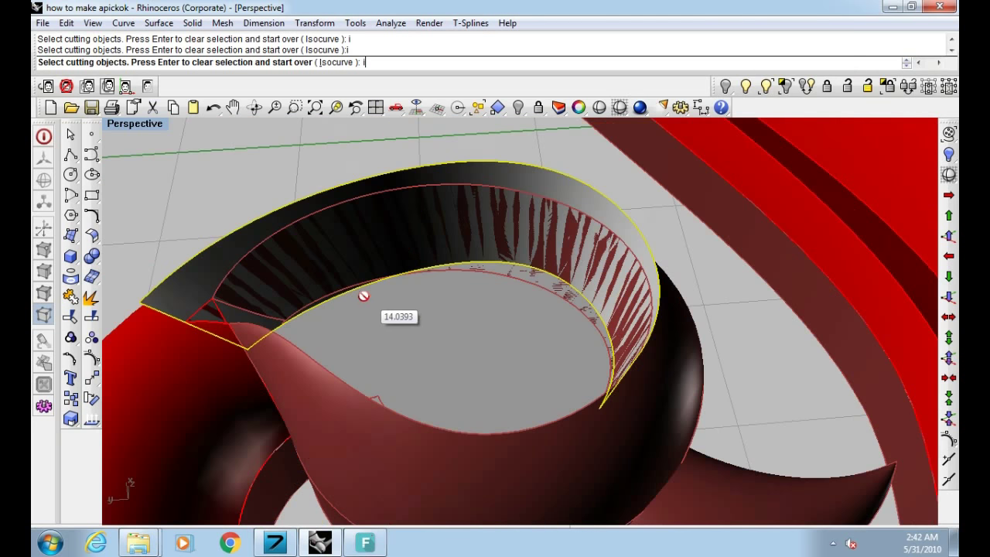
key("Return")
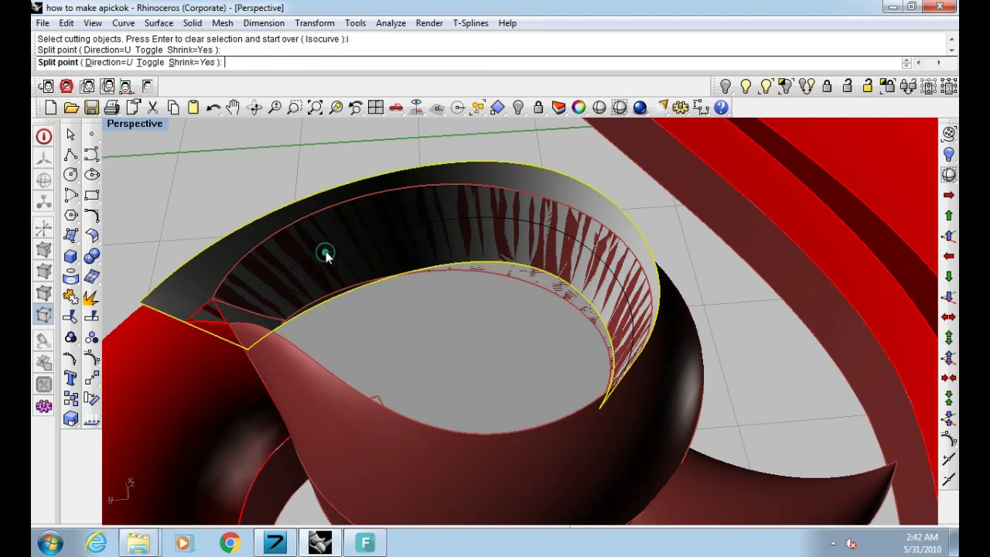
left_click(326, 251)
key("Delete")
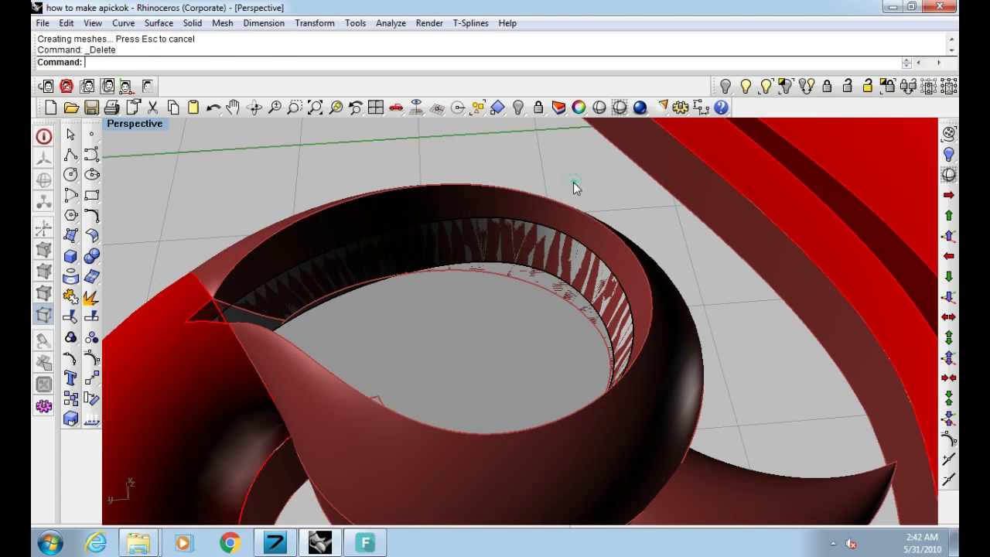
Select the single inner ring surface of the bezel
right_click_drag(663, 281, 531, 325)
left_click(606, 269)
key("ctrl+z")
key("ctrl+z")
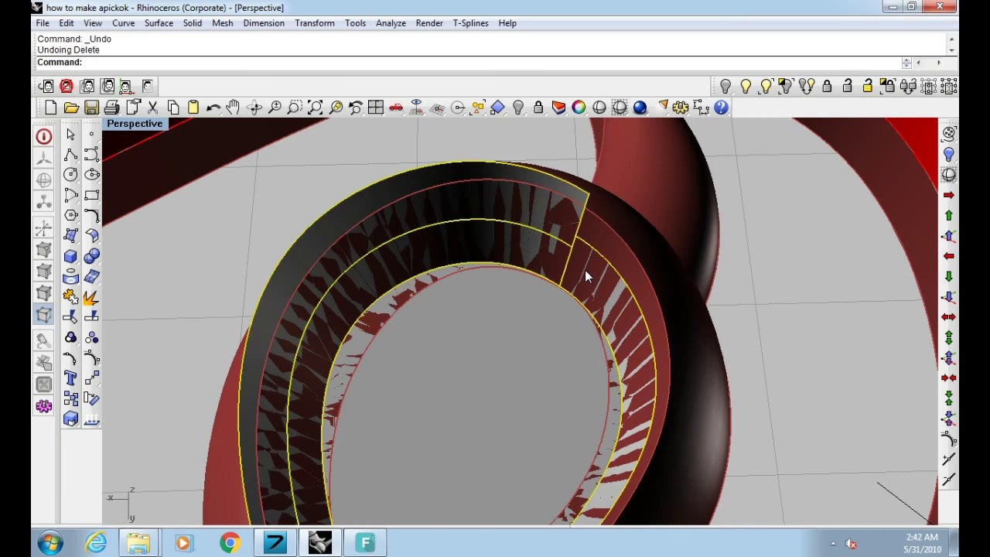
key("ctrl+y")
left_click(585, 270)
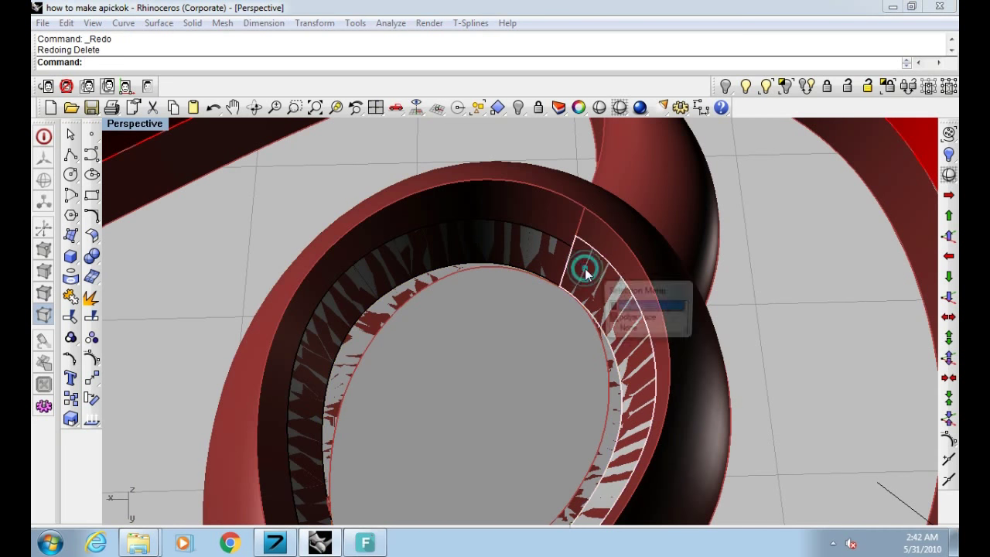
left_click(516, 250)
left_click(534, 213)
Try a flipped, solid 0.4 offset of the ring surface, then undo it
type("lo")
key("Return")
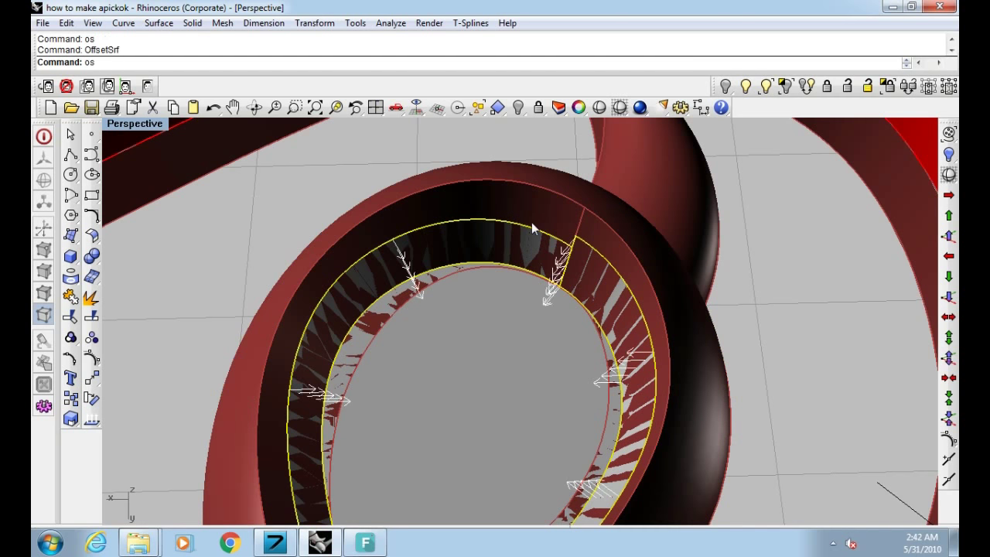
type("f")
key("Return")
type("s")
key("Return")
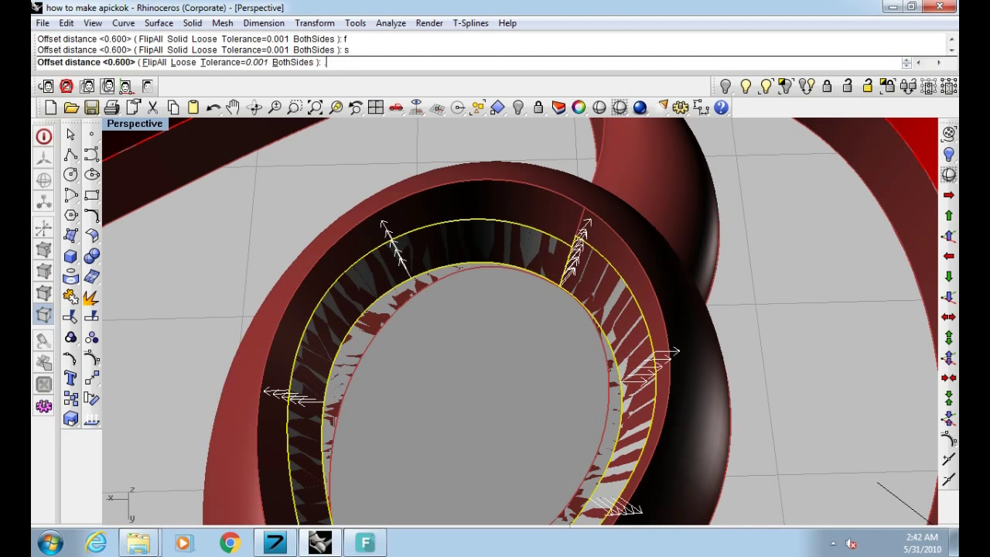
type("4")
key("Return")
right_click_drag(531, 224, 556, 303)
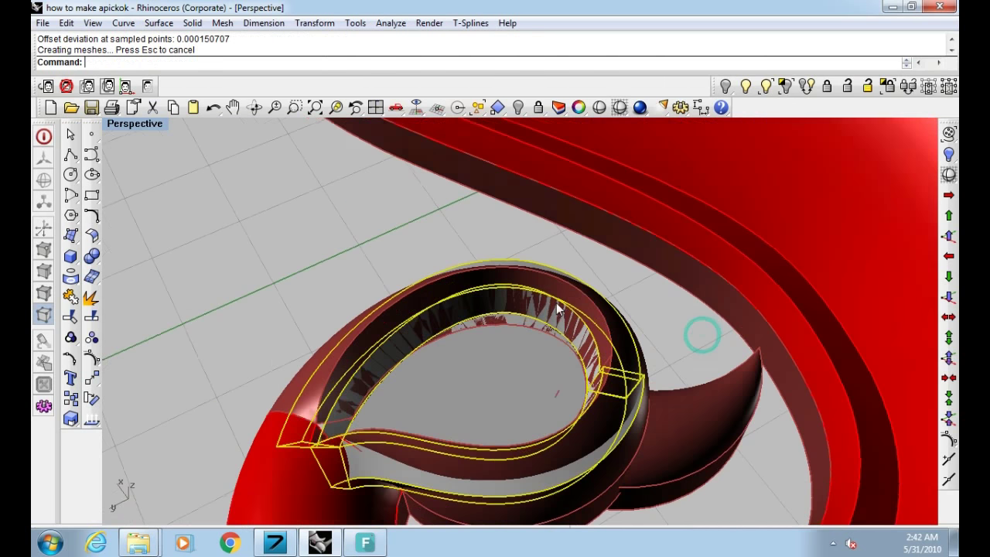
key("ctrl+z")
Offset the ring surface as a flipped solid to thicken the bezel wall by 0.3
key("Return")
type("f")
key("Return")
type("s")
key("Return")
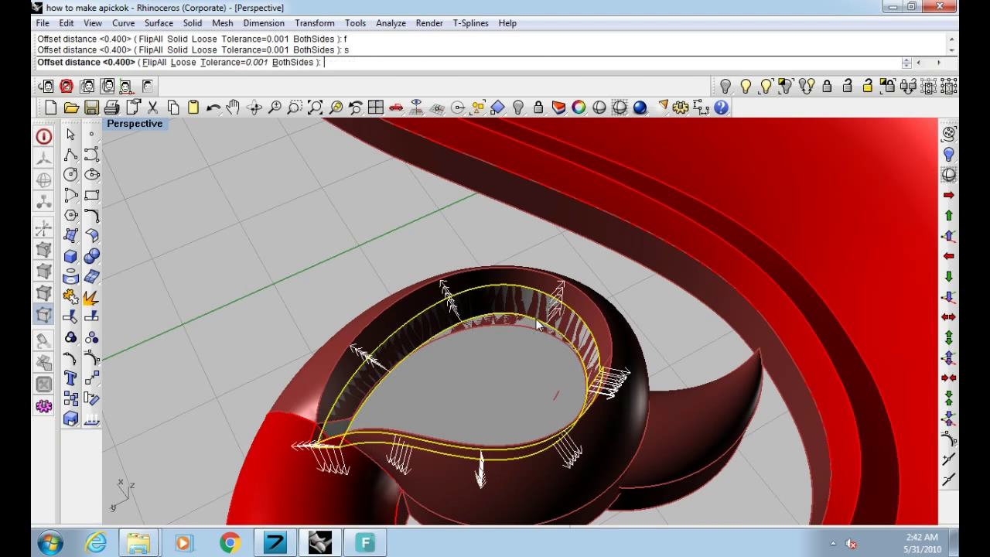
key("Return")
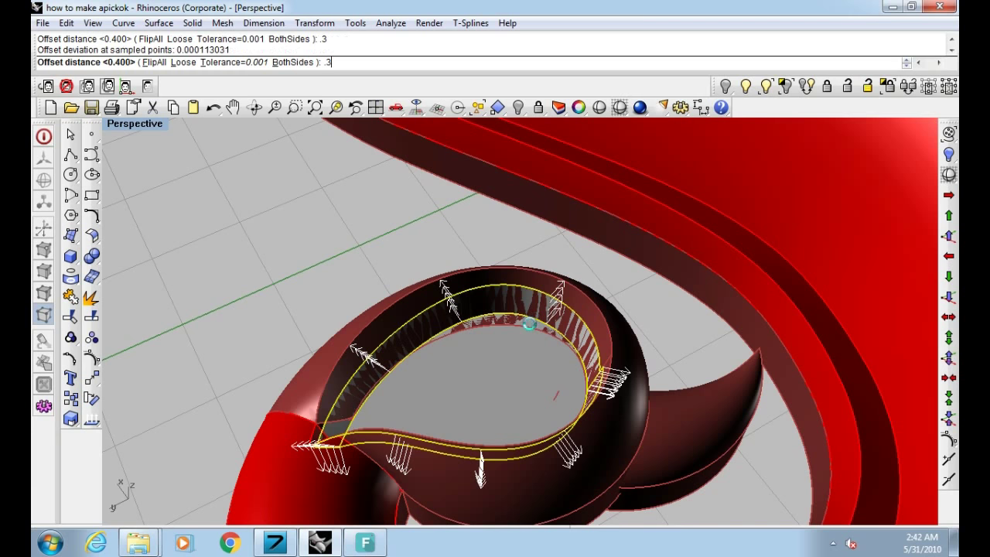
right_click_drag(499, 372, 490, 346)
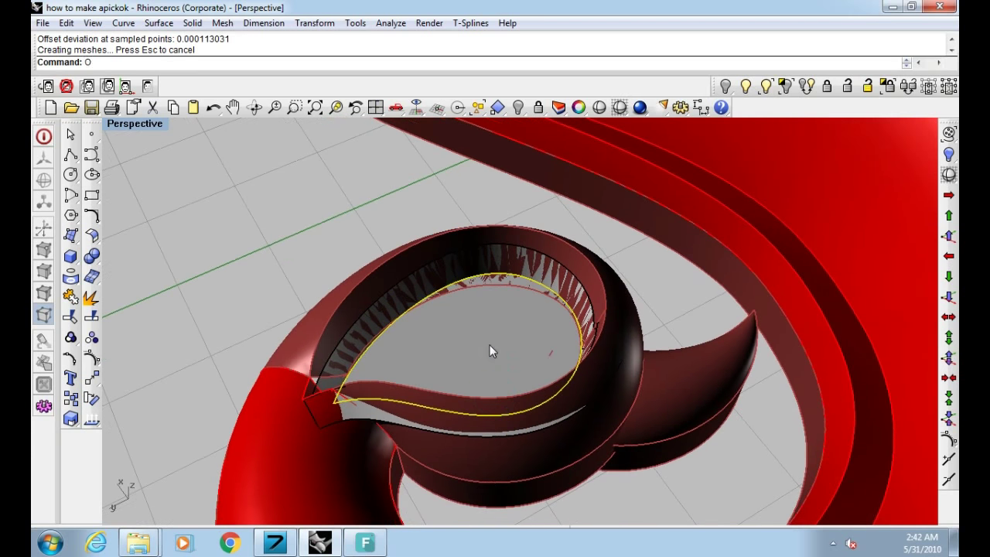
Offset the teardrop floor downward as a solid by 0.6 to thicken it
type("os")
key("Return")
type("f")
key("Return")
type("s")
key("Return")
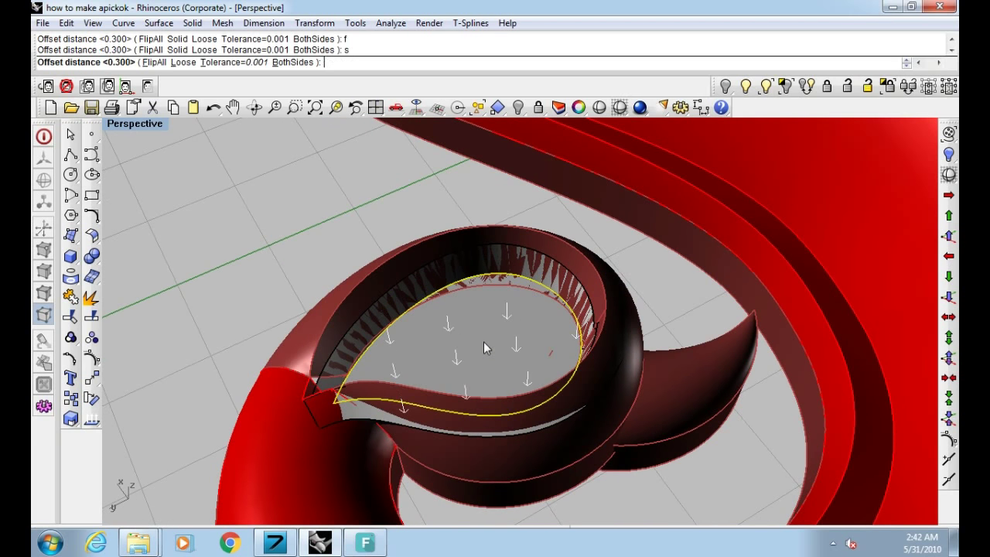
key("Return")
mouse_move(458, 412)
right_mouse_down()
mouse_move(337, 351)
mouse_move(333, 272)
right_mouse_up()
scroll(332, 272, "up", 3)
right_click_drag(452, 404, 39, 219)
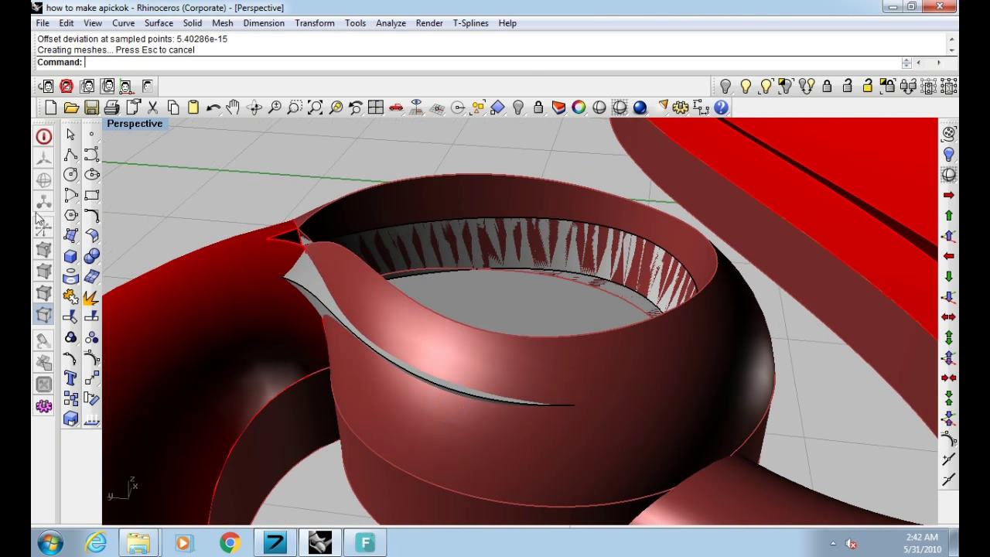
Bevel the curved spout edge where bezel meets body with a 0.2 chamfer; maximize Top view
left_click(94, 260)
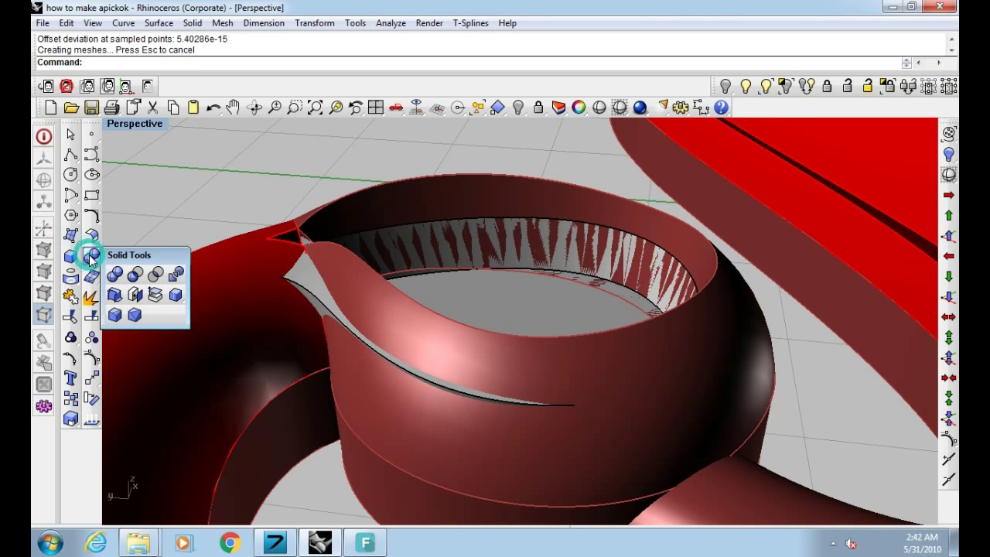
left_click(136, 315)
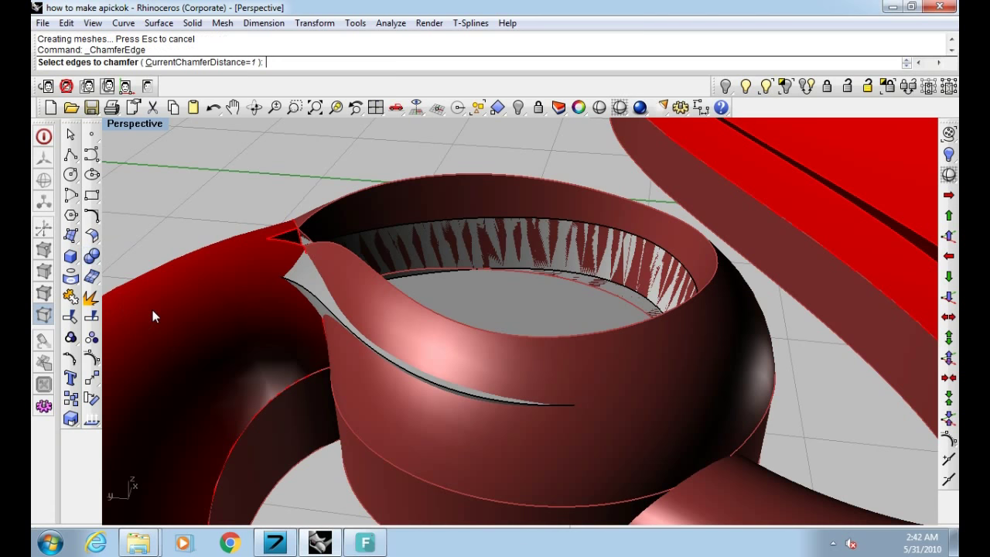
key("Return")
left_click(390, 361)
key("Return")
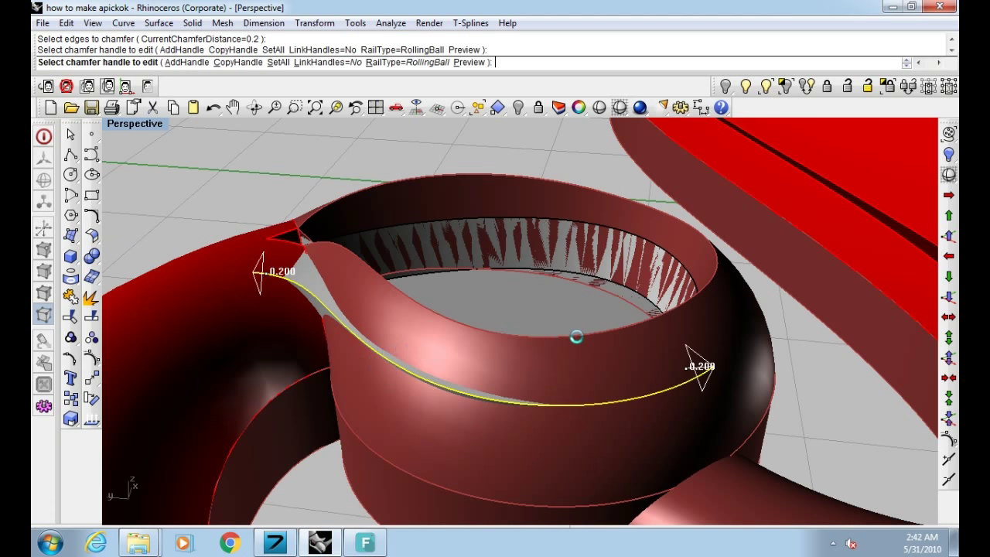
key("Return")
mouse_move(507, 339)
right_mouse_down()
mouse_move(374, 317)
mouse_move(470, 276)
right_mouse_up()
key("ctrl+F1")
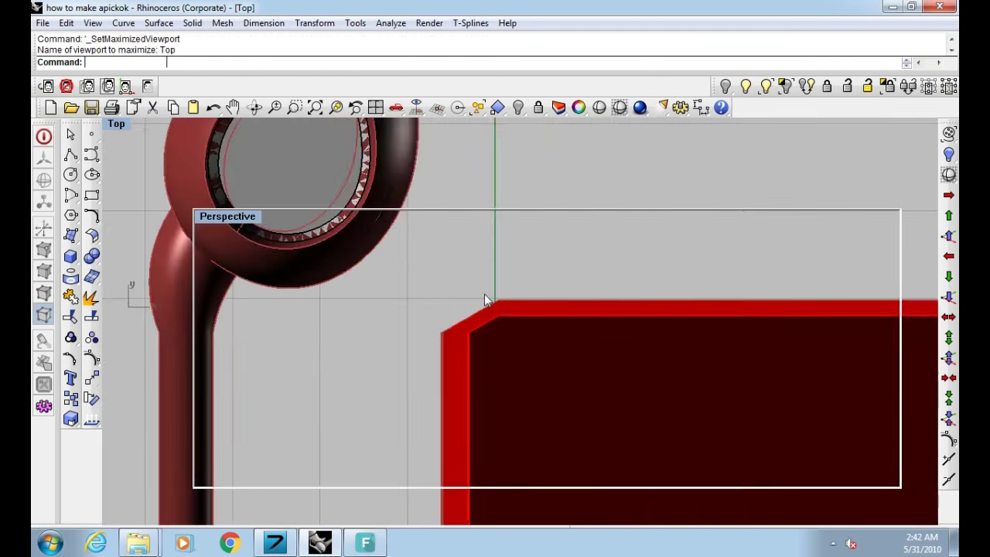
Draw a 1.6-diameter circle centred inside the teardrop bezel
scroll(484, 300, "down", 2)
scroll(481, 298, "down", 2)
scroll(474, 294, "down", 2)
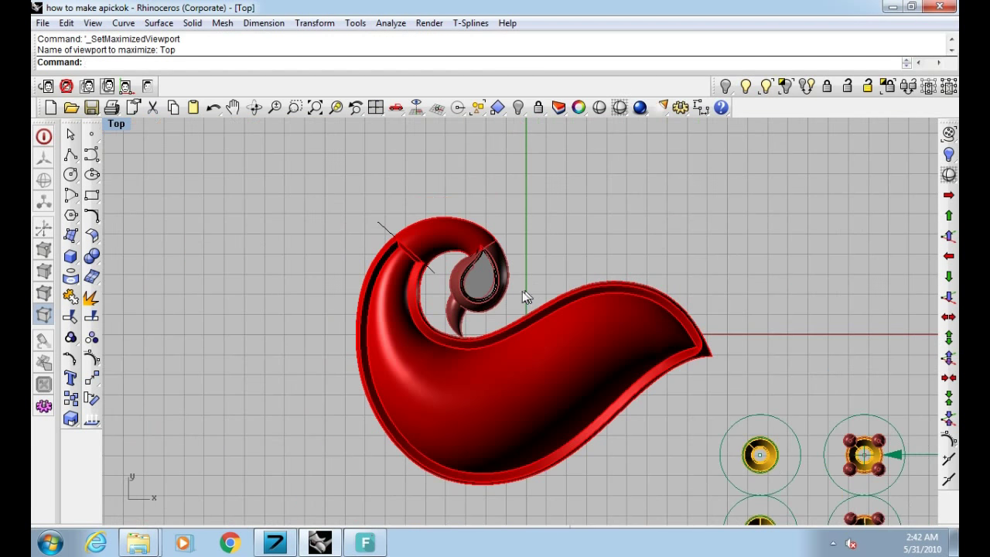
scroll(495, 292, "up", 3)
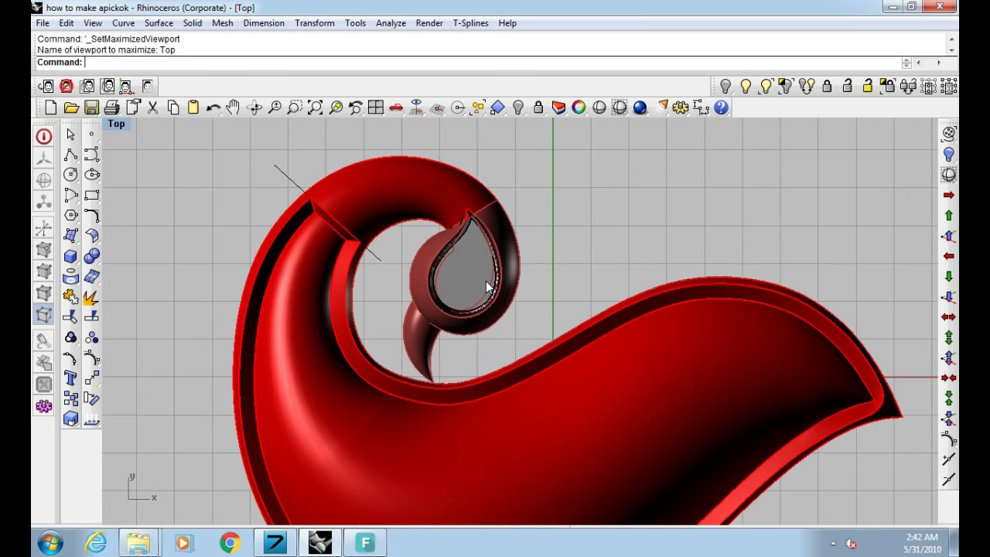
scroll(493, 271, "down", 3)
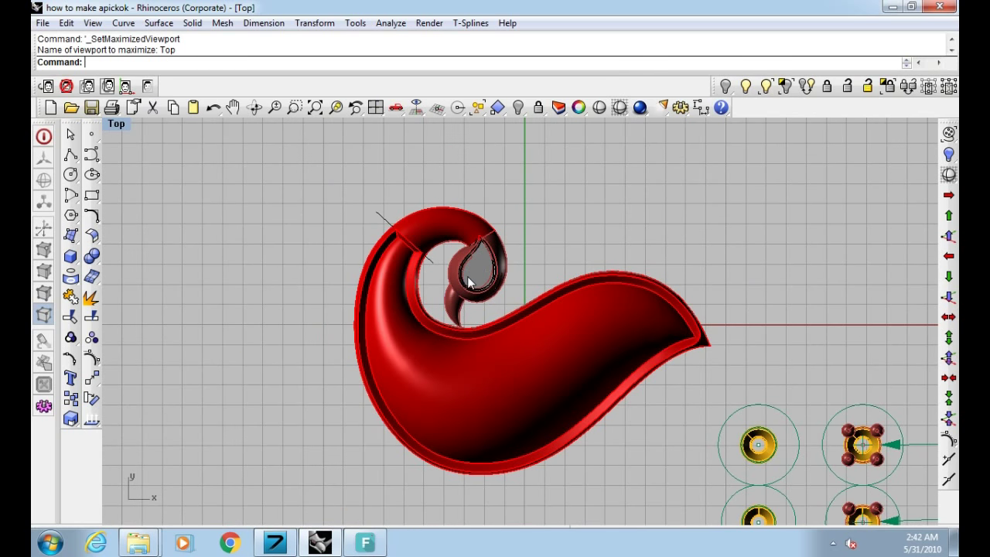
scroll(465, 292, "up", 2)
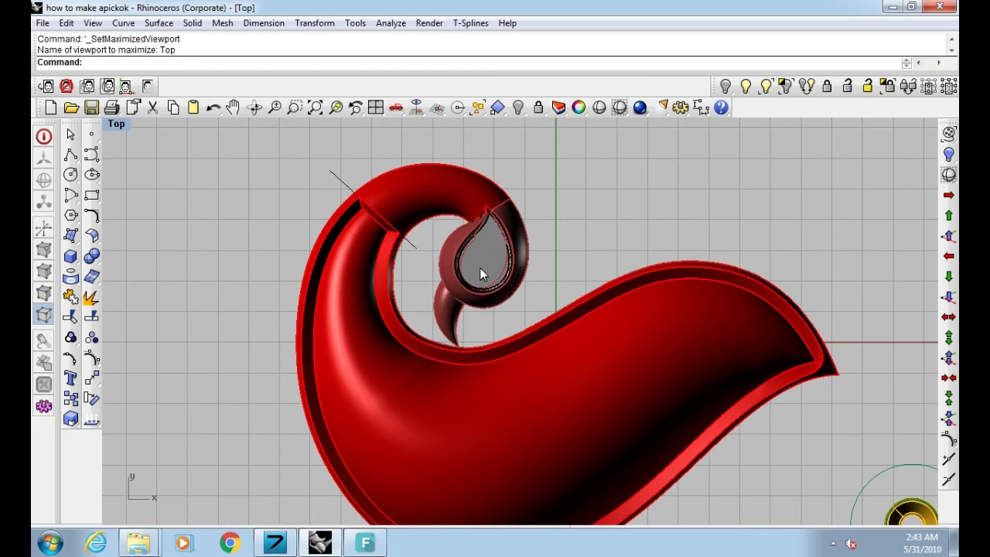
scroll(479, 267, "up", 2)
left_click(487, 256)
left_click(635, 207)
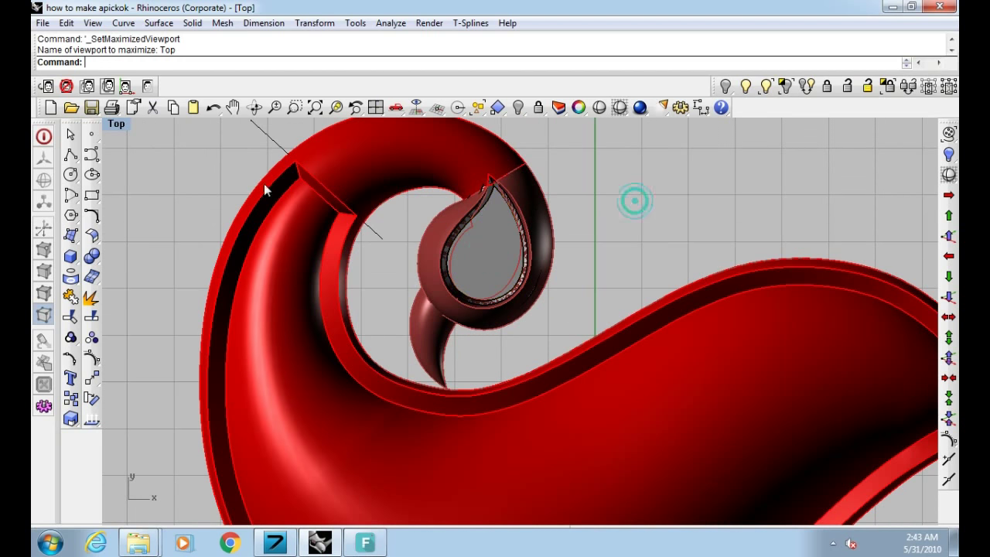
left_click(71, 174)
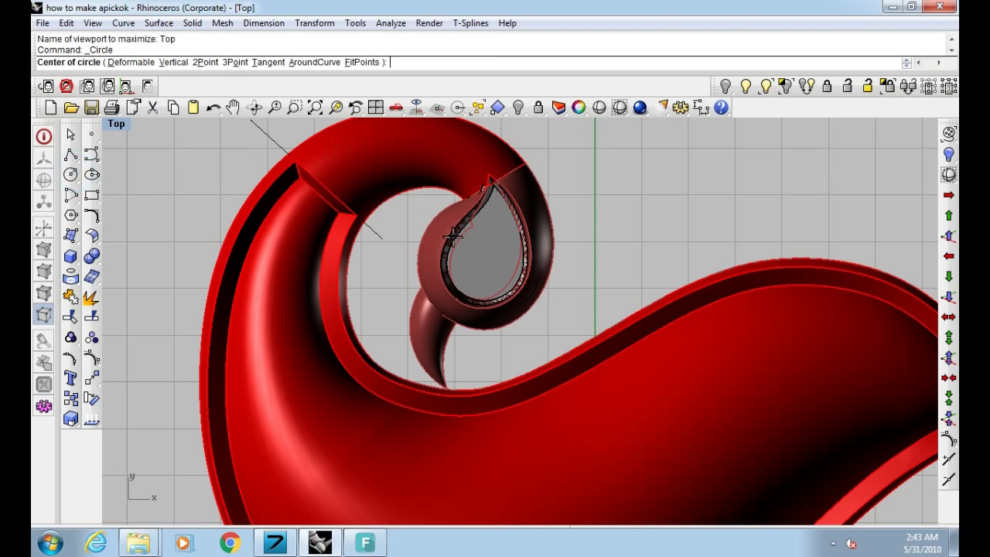
left_click(486, 256)
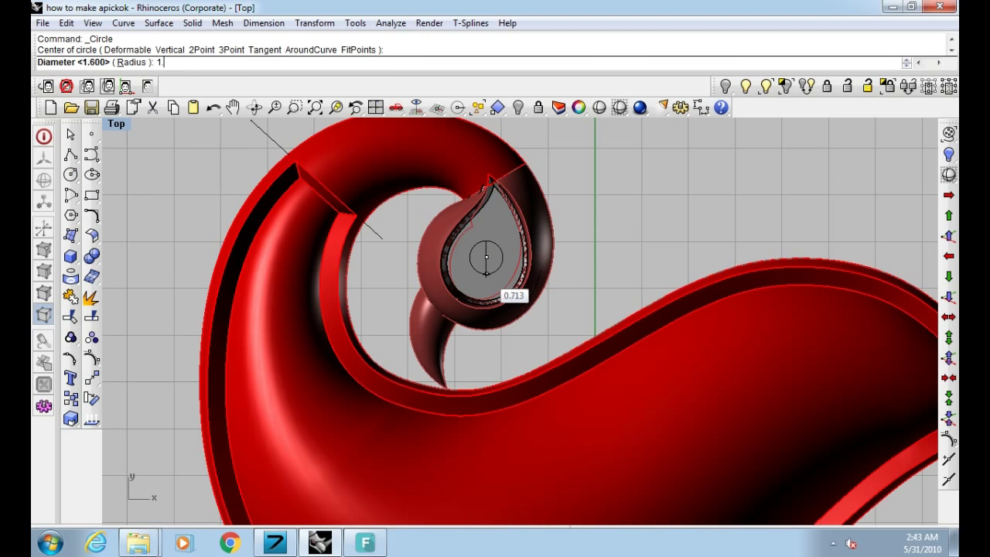
key("Return")
Move the new circle up 0.1 from 0,0,0 to 0,0,.1, returning to shaded view
type("q")
key("Return")
left_click(498, 234)
type("q")
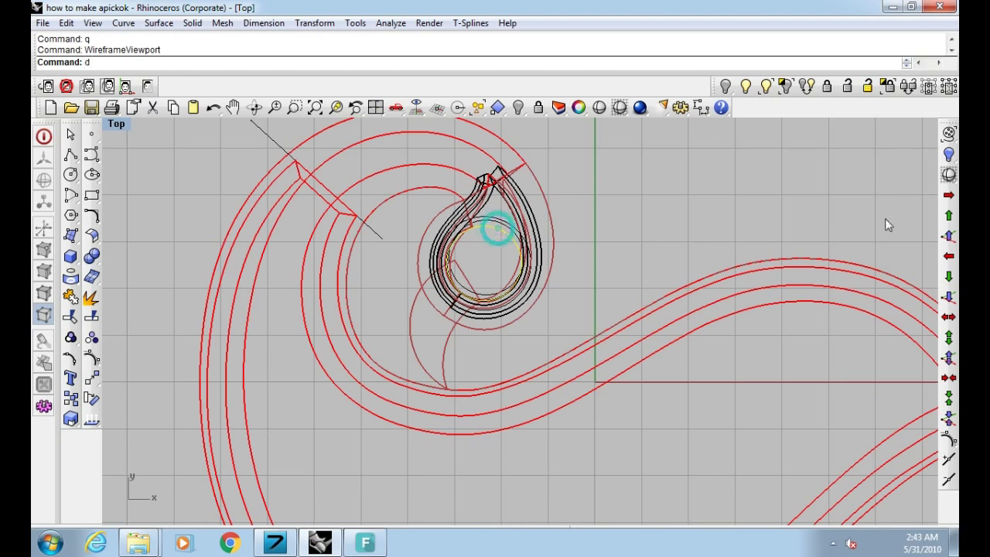
key("Return")
left_click(949, 236)
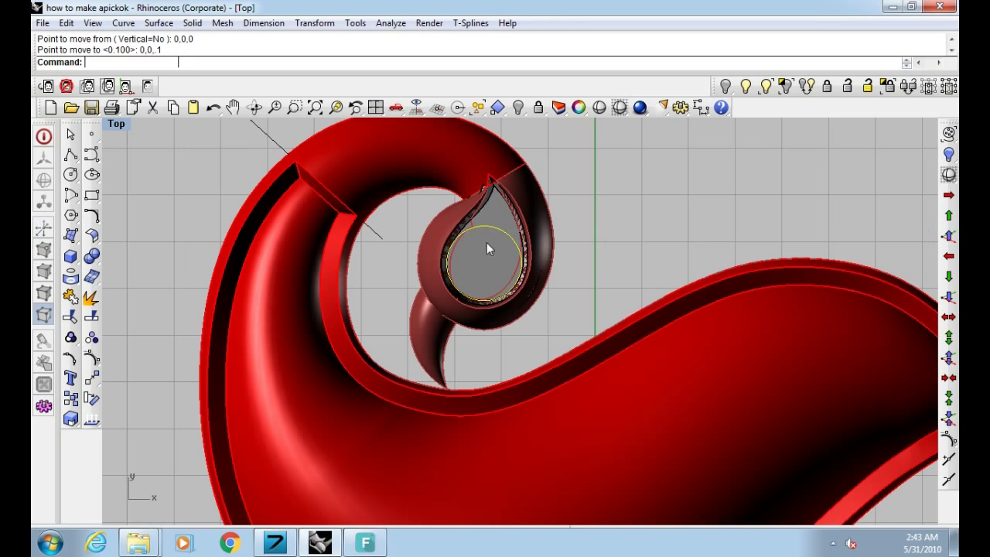
key("Return")
key("Return")
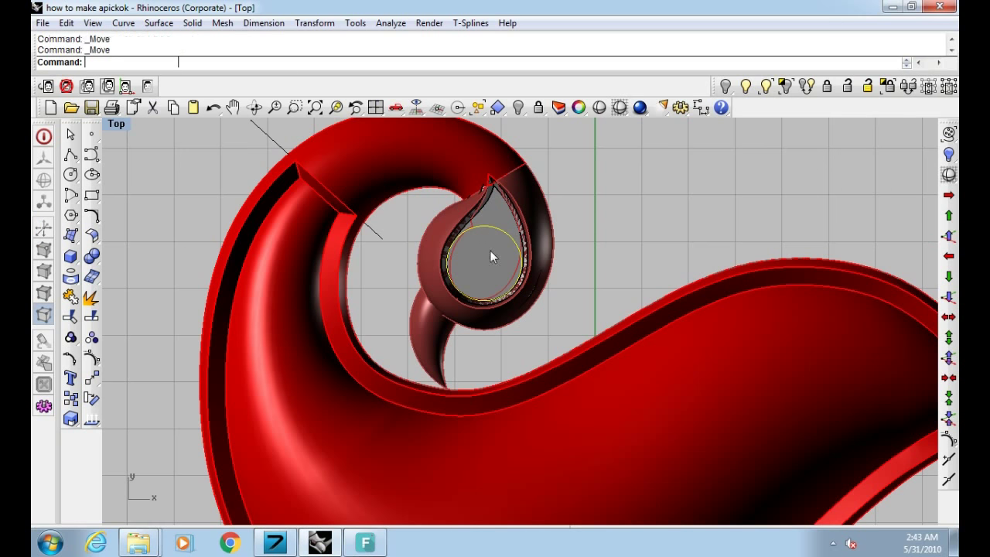
Open the Properties and Layers panels and select the Gem 03 layer
scroll(475, 230, "down", 3)
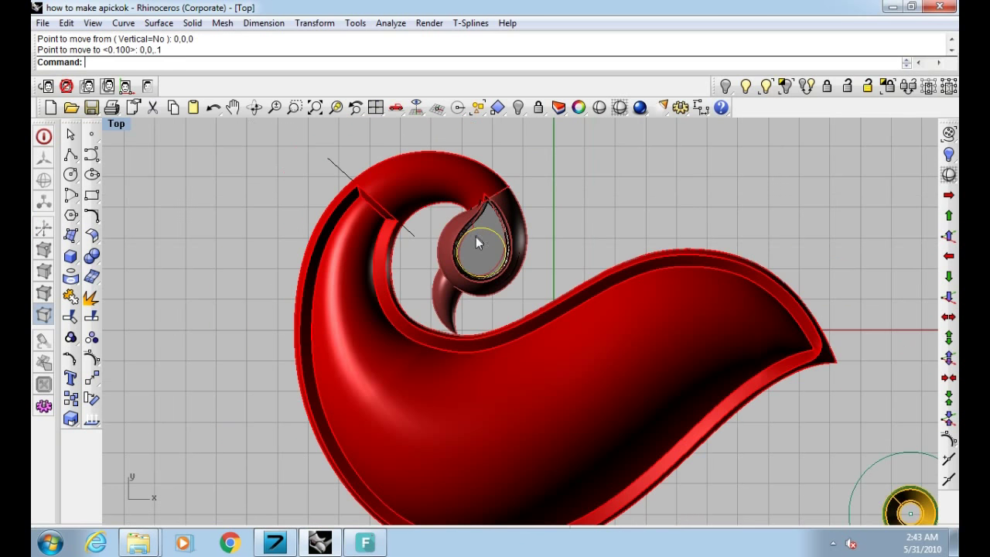
scroll(475, 231, "down", 3)
scroll(564, 299, "up", 3)
scroll(573, 301, "up", 1)
scroll(584, 302, "up", 3)
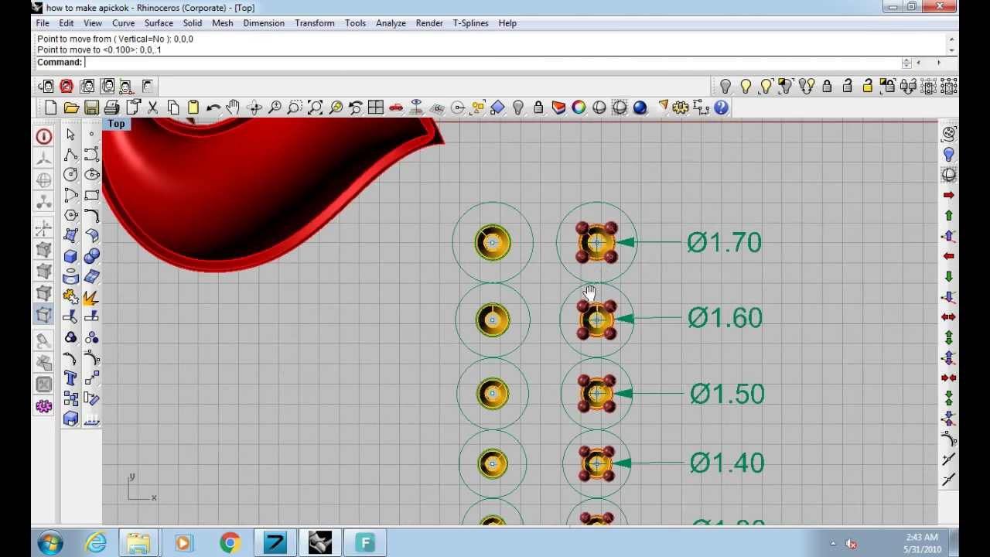
key("ctrl+h")
key("Return")
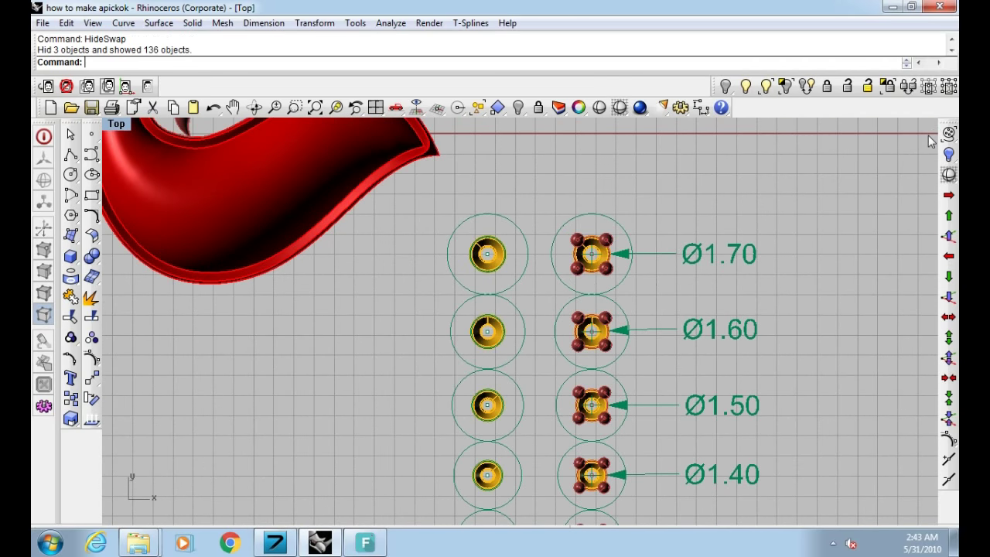
left_click(591, 109)
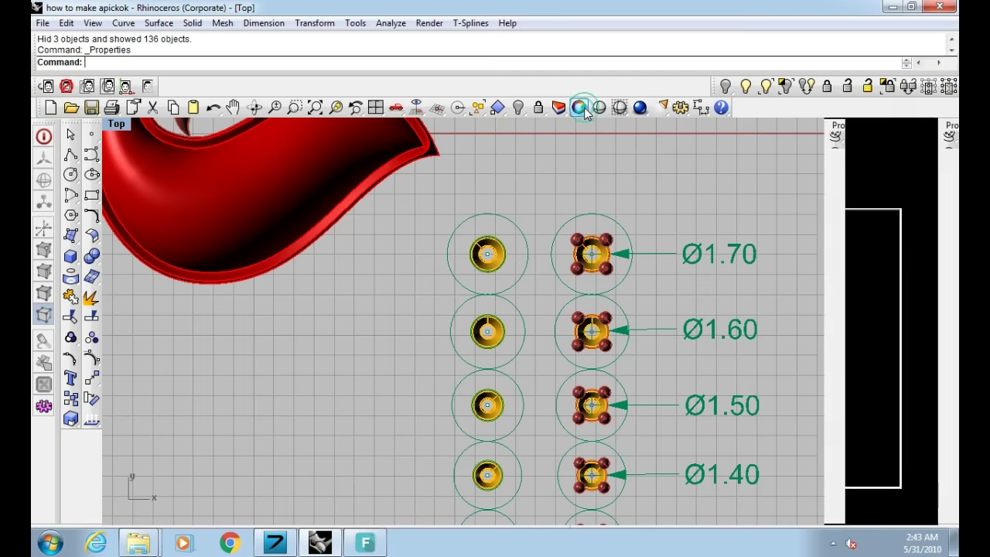
left_click(560, 108)
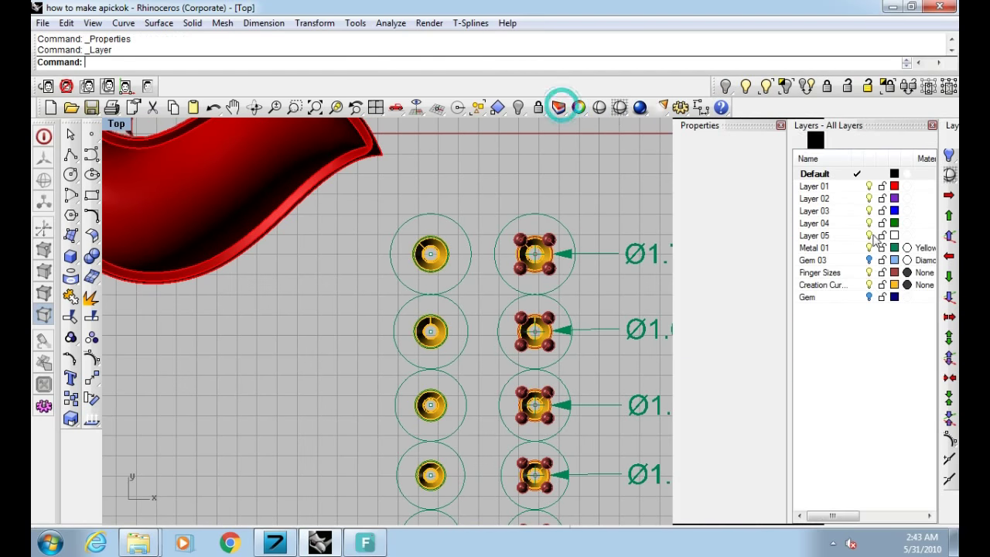
left_click(868, 261)
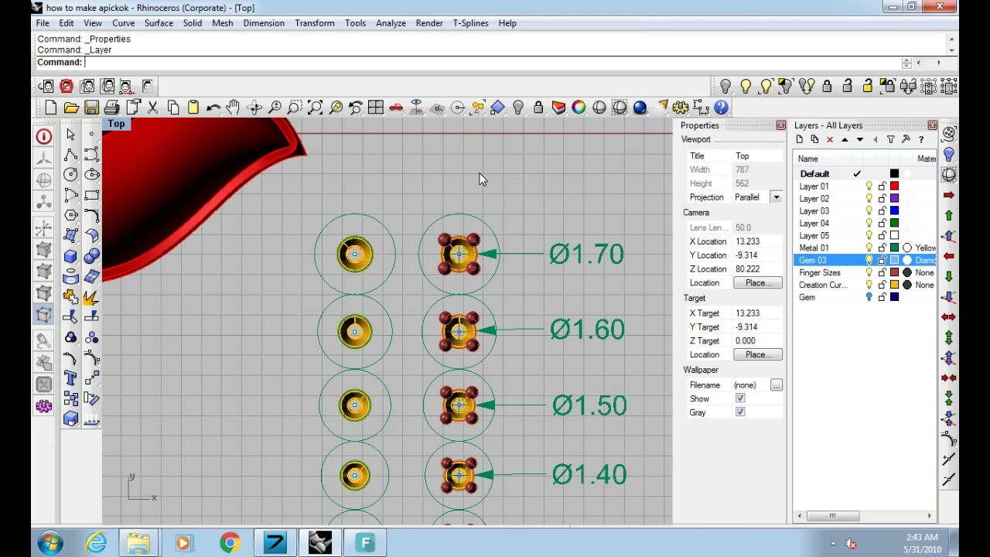
Turn on the Gem layer, HideSwap to show the Ø1.20–Ø1.70 gem chart, and select the gems
right_click_drag(515, 332, 524, 246)
key("ctrl+shift+h")
scroll(526, 248, "down", 2)
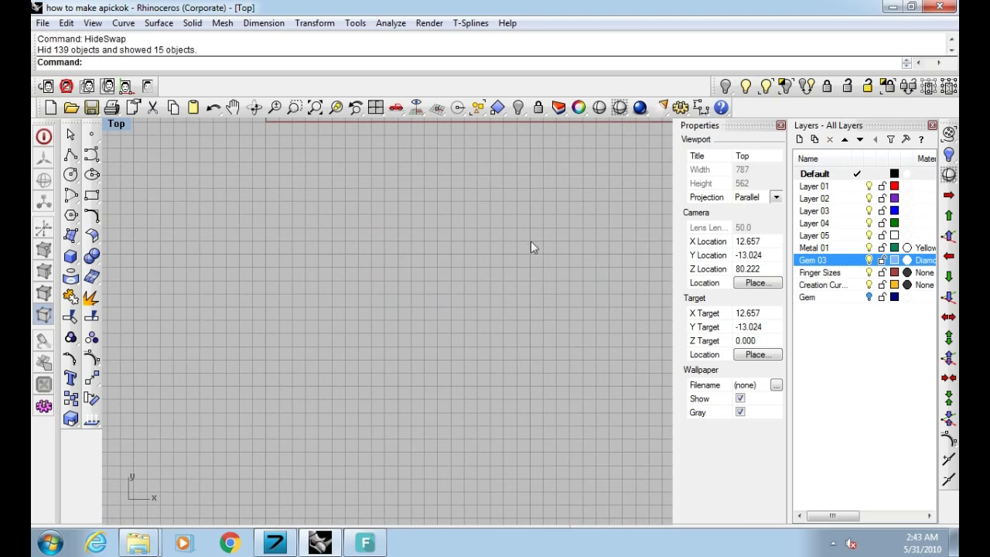
left_click(869, 297)
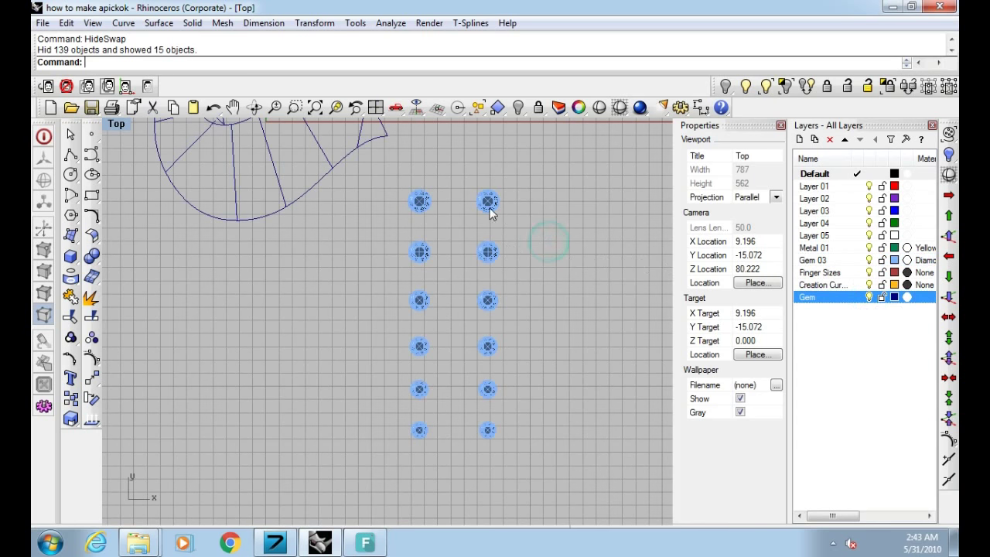
scroll(503, 207, "down", 3)
left_click_drag(533, 205, 443, 298)
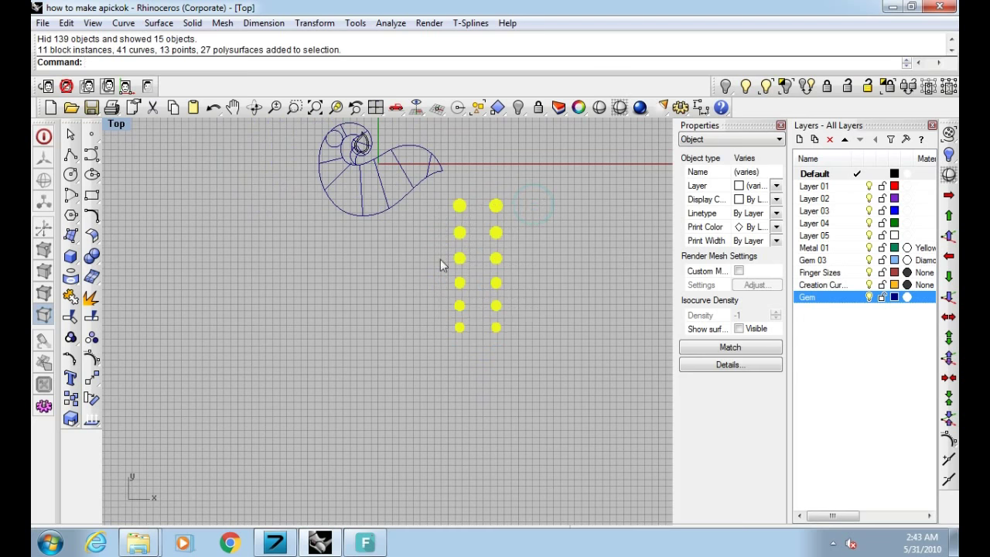
right_click_drag(440, 260, 458, 319)
right_click(458, 320)
right_click(516, 283)
left_click_drag(565, 260, 461, 377)
right_click(470, 329)
scroll(495, 302, "up", 3)
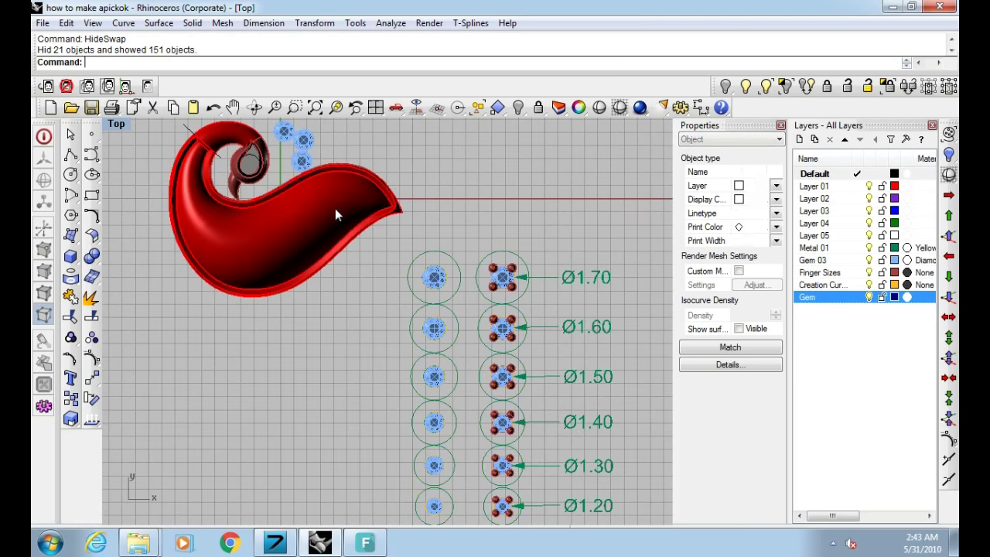
Ungroup the three gems near the pendant's eye and delete the extra gems
scroll(495, 309, "up", 2)
scroll(495, 310, "up", 2)
left_click(487, 324)
scroll(480, 320, "up", 1)
scroll(480, 319, "up", 1)
key("ctrl+shift+g")
scroll(479, 323, "up", 1)
left_click(483, 329)
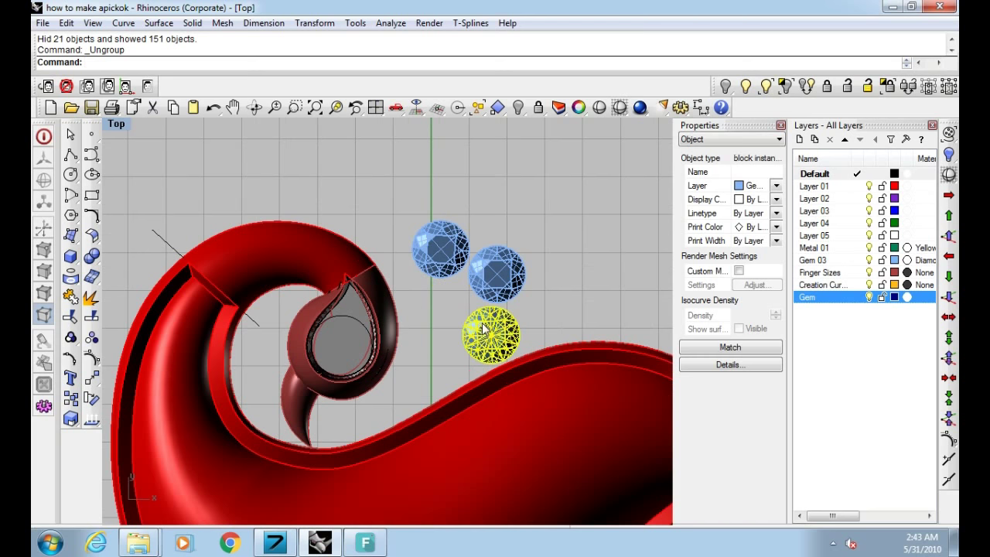
key("Delete")
left_click(495, 272)
key("Delete")
Move the remaining gem into the teardrop bezel and raise it by 0.1
left_click(440, 257)
type("s")
scroll(443, 245, "up", 1)
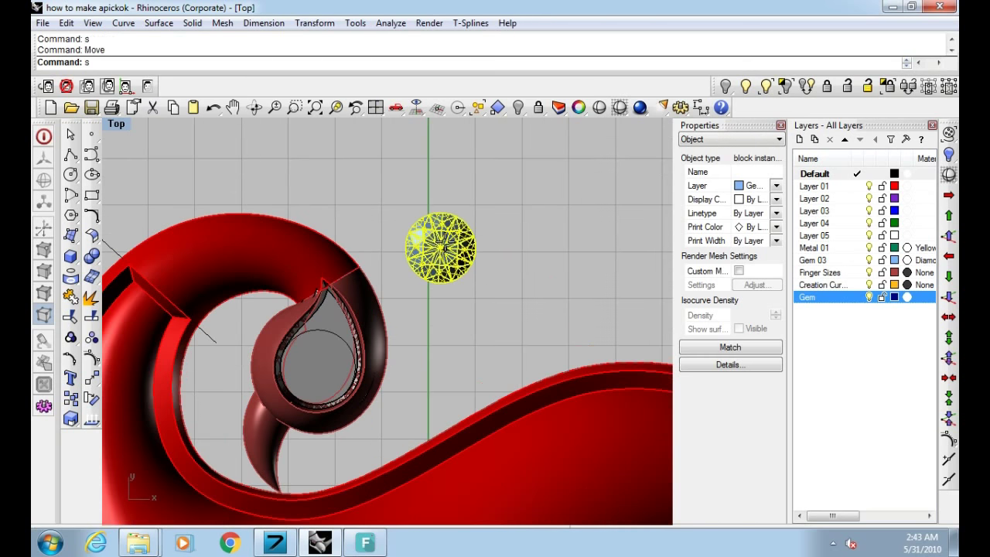
key("Return")
left_click(442, 246)
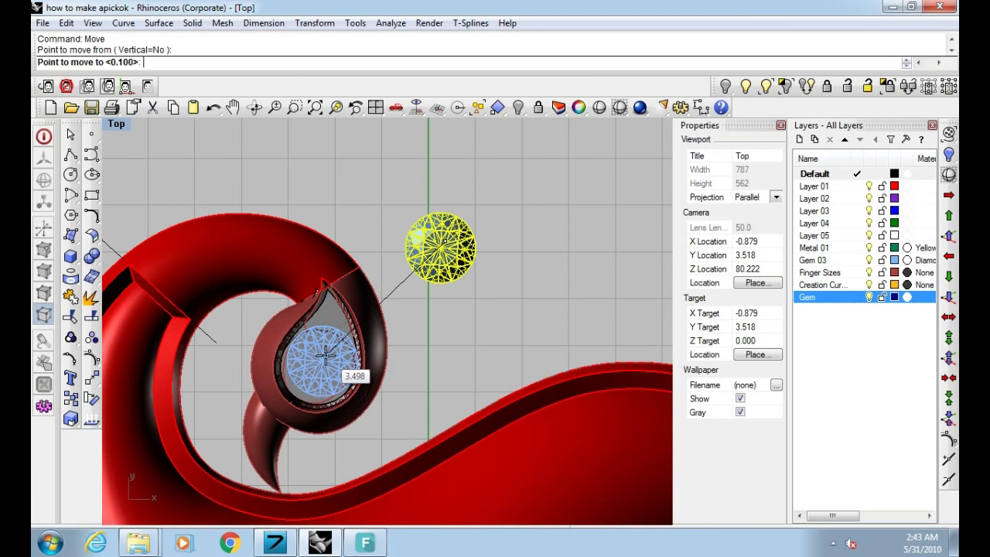
left_click(321, 360)
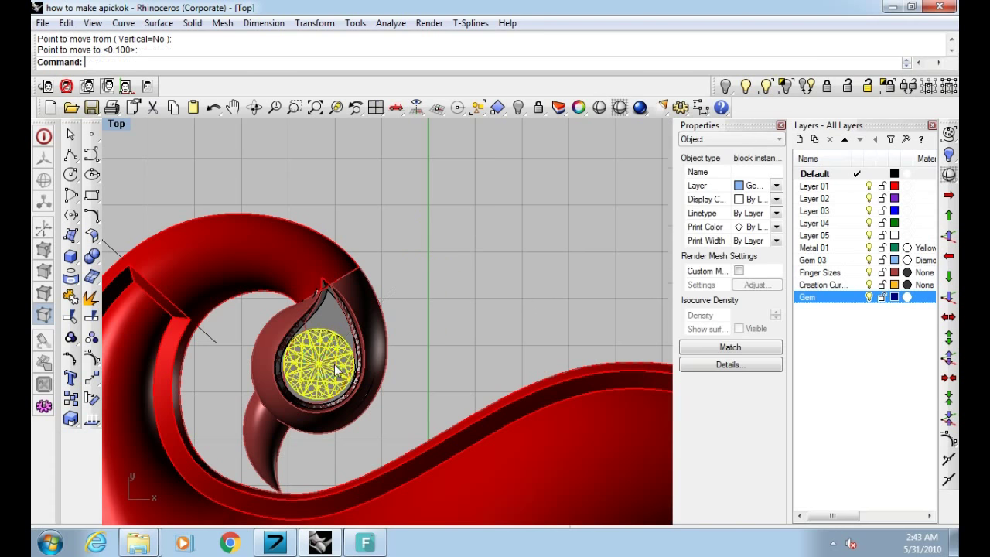
scroll(335, 370, "up", 2)
left_click(946, 237)
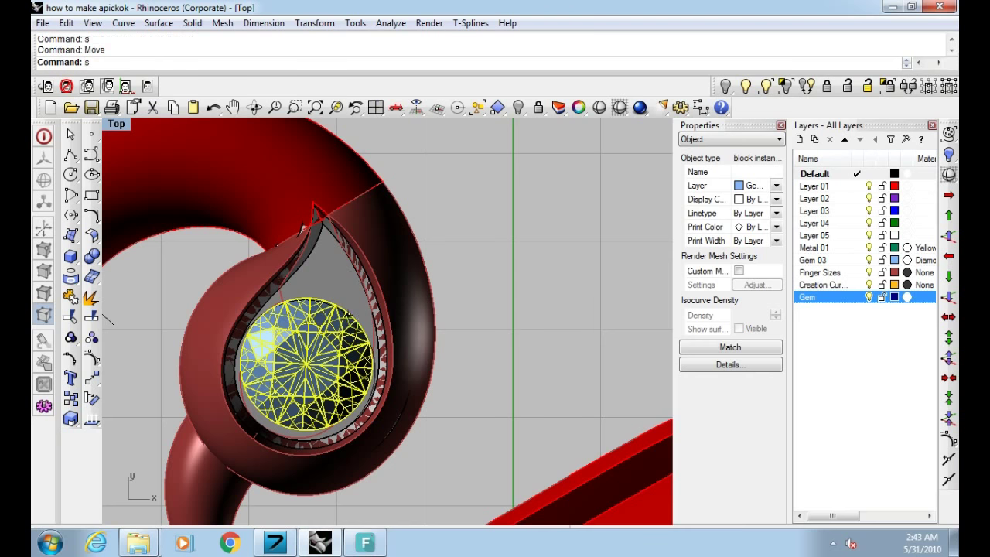
Hide the gem chart and its dimensions
scroll(472, 266, "down", 2)
scroll(470, 263, "down", 2)
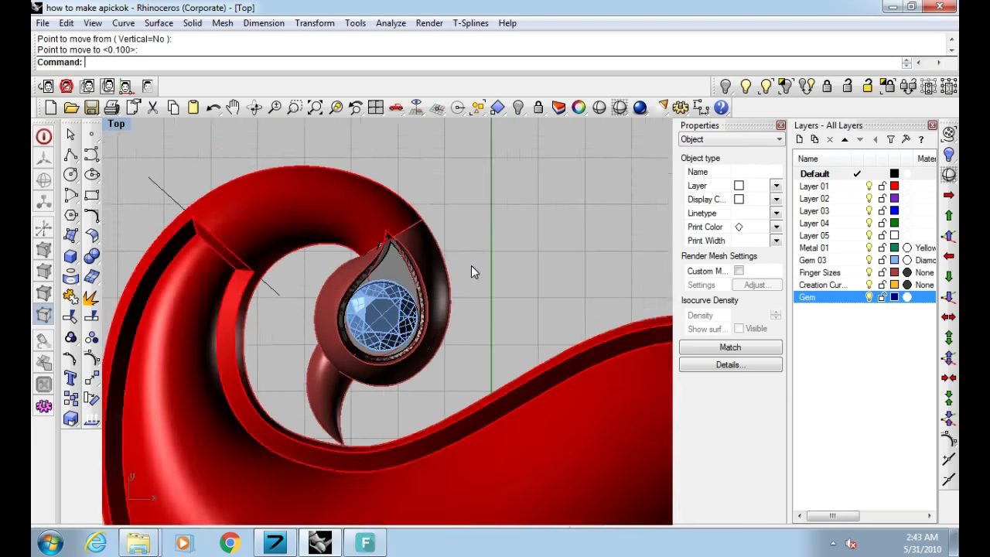
scroll(472, 265, "down", 2)
scroll(473, 257, "up", 1)
scroll(476, 253, "up", 1)
scroll(477, 253, "down", 1)
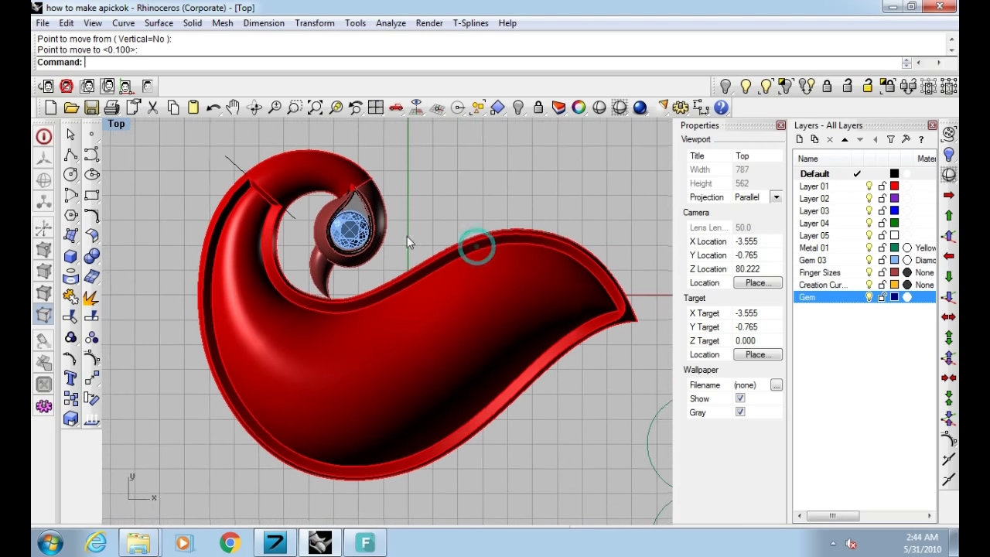
scroll(406, 236, "down", 1)
scroll(457, 255, "down", 1)
scroll(472, 257, "down", 1)
scroll(472, 257, "down", 1)
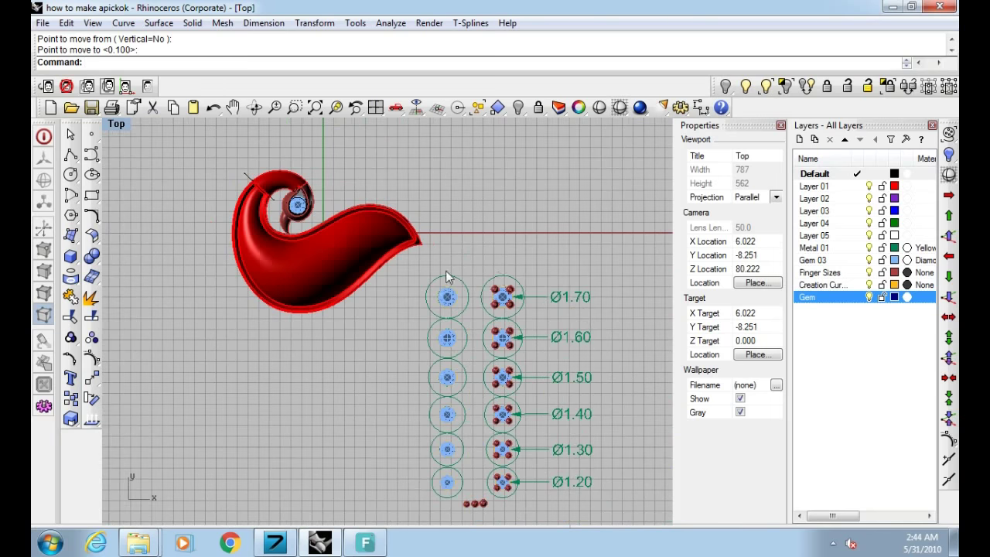
scroll(495, 263, "down", 2)
left_click_drag(584, 280, 423, 429)
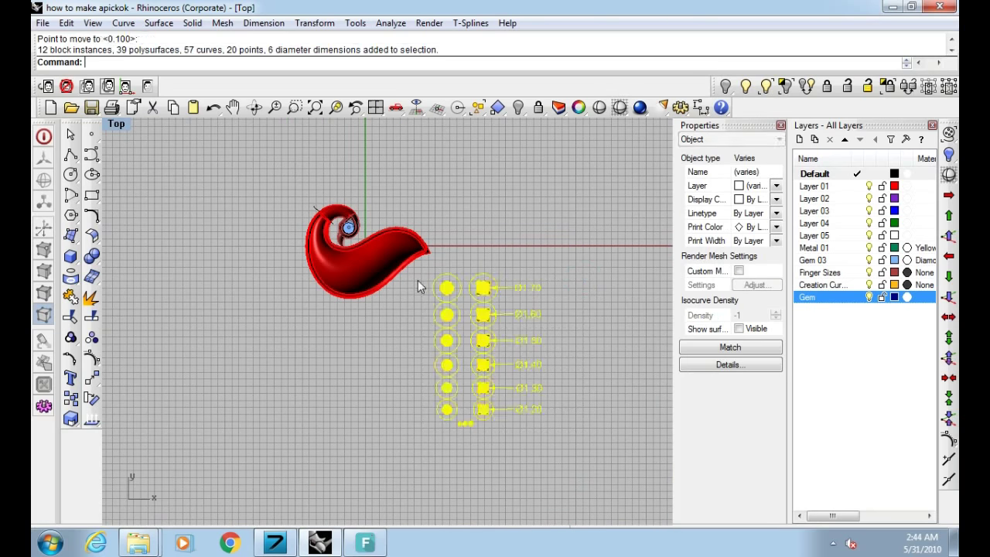
key("ctrl+h")
Centre the pendant in view and save the file as how to make apickok.3dm
scroll(427, 266, "up", 1)
scroll(427, 267, "up", 2)
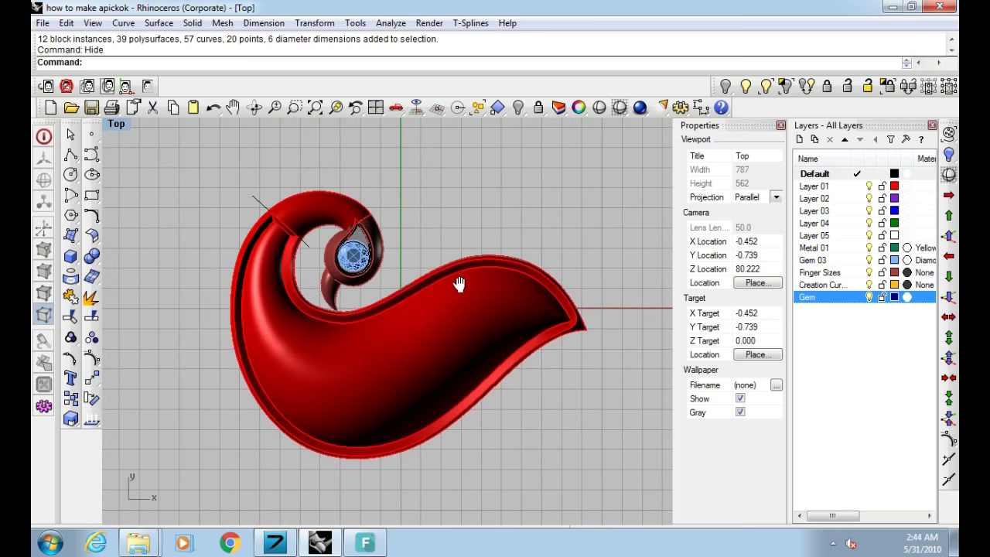
scroll(464, 283, "down", 1)
right_click_drag(465, 275, 460, 268)
key("ctrl+s")
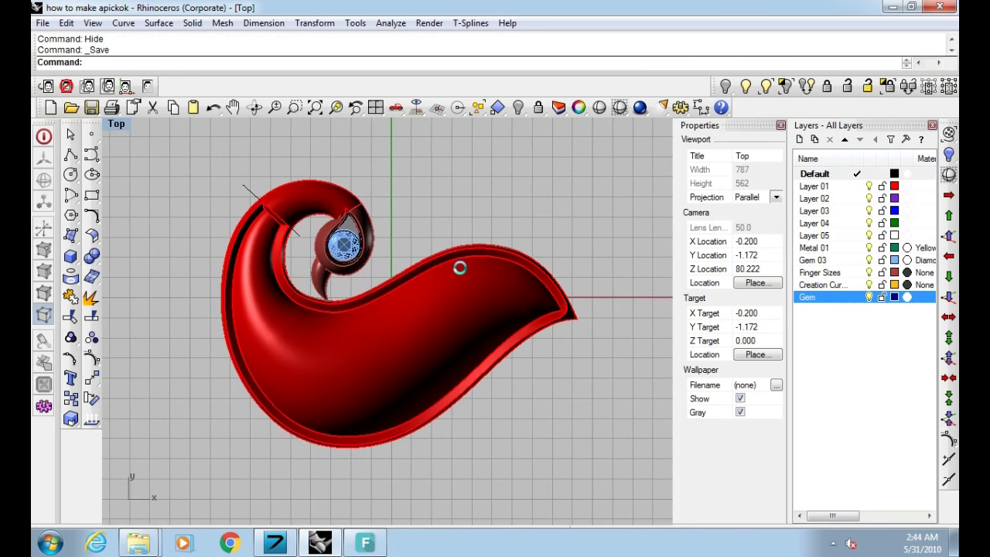